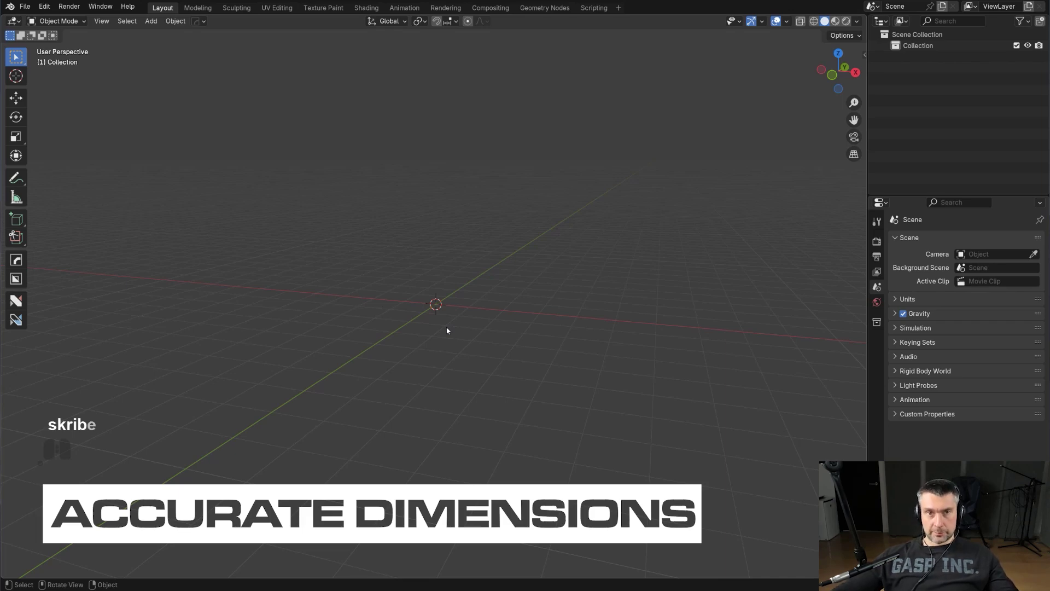
Step: Add a mesh cube at the centre of the empty scene
{"action": "key", "text": "shift+a"}
{"action": "mouse_move", "coordinate": [455, 324]}
{"action": "left_click", "coordinate": [500, 351]}
{"action": "middle_click_drag", "start_coordinate": [500, 351], "coordinate": [500, 326]}
{"action": "key", "text": "alt+v"}
{"action": "left_click", "coordinate": [501, 326]}
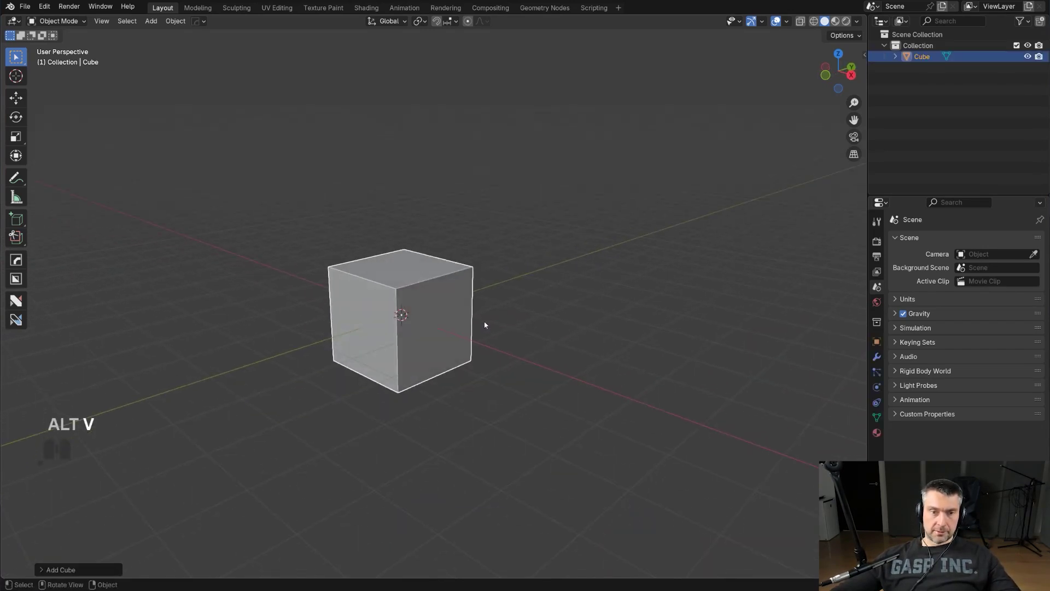
Step: Stretch the cube along the Y axis into a block about 6.2 m long
{"action": "key", "text": "s"}
{"action": "key", "text": "t"}
{"action": "key", "text": "y"}
{"action": "left_click", "coordinate": [621, 288]}
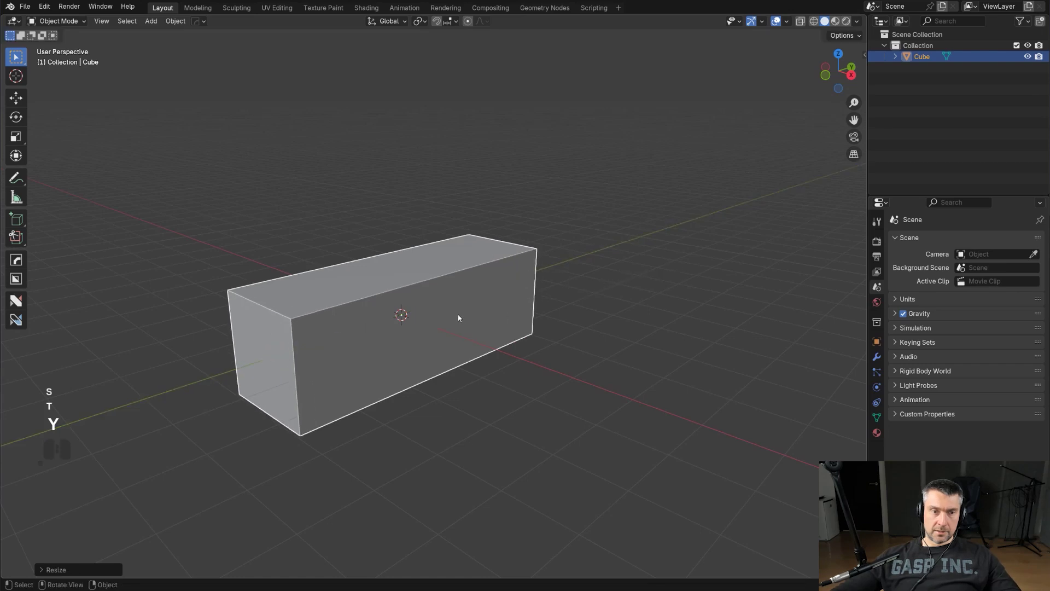
Step: Activate BoxCutter and cut a box-shaped notch into the block's upper +X edge, near its +Y end
{"action": "mouse_move", "coordinate": [460, 317]}
{"action": "middle_mouse_down"}
{"action": "mouse_move", "coordinate": [458, 330]}
{"action": "mouse_move", "coordinate": [534, 348]}
{"action": "middle_mouse_up"}
{"action": "key", "text": "alt+w"}
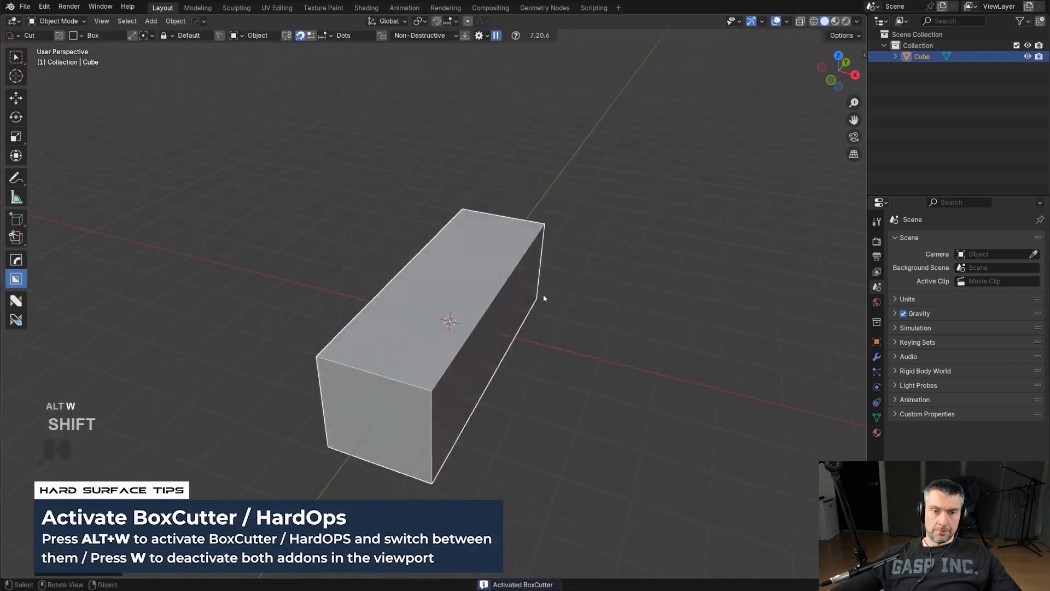
{"action": "left_click_drag", "start_coordinate": [501, 238], "coordinate": [528, 282]}
{"action": "left_click", "coordinate": [532, 340]}
{"action": "middle_click_drag", "start_coordinate": [483, 346], "coordinate": [549, 353]}
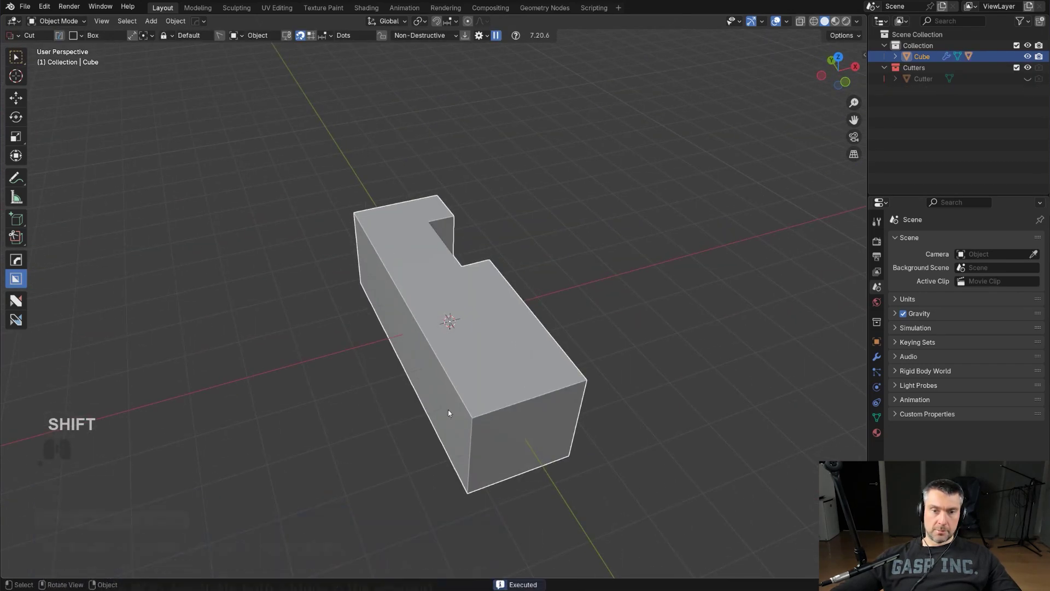
Step: Draw a BoxCutter box on the block's -X side, reaching above the top face, and join it as an outward extrusion
{"action": "left_click_drag", "start_coordinate": [450, 406], "coordinate": [407, 249]}
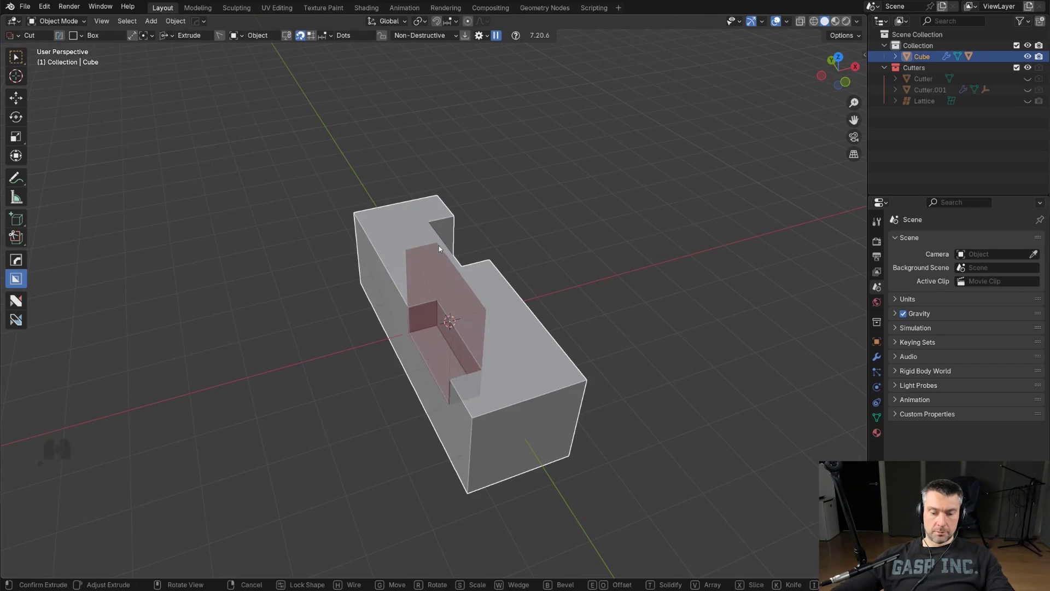
{"action": "key", "text": "j"}
{"action": "key", "text": "e"}
{"action": "key", "text": "space"}
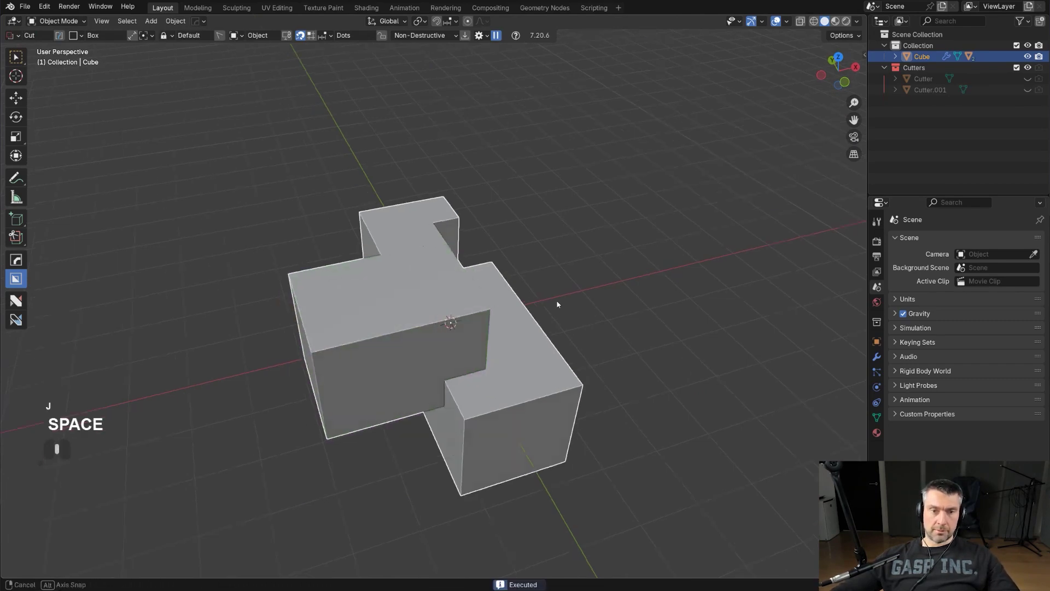
Step: Apply the HardOps (C) Sharpen operation to the combined block
{"action": "middle_click_drag", "start_coordinate": [556, 305], "coordinate": [524, 320]}
{"action": "key", "text": "q"}
{"action": "left_click", "coordinate": [475, 269], "text": "ctrl"}
{"action": "key", "text": "g"}
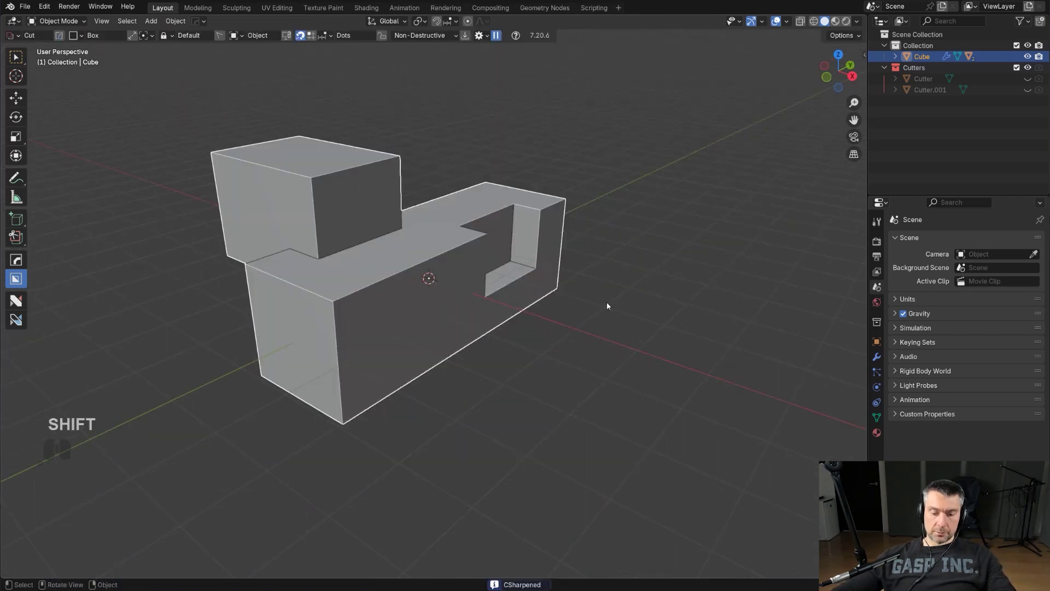
Step: Show the object's transform values and scale it down uniformly to dimensions of about 3.73 × 5.85 × 3.09 m
{"action": "key", "text": "n"}
{"action": "middle_click_drag", "start_coordinate": [582, 278], "coordinate": [529, 247]}
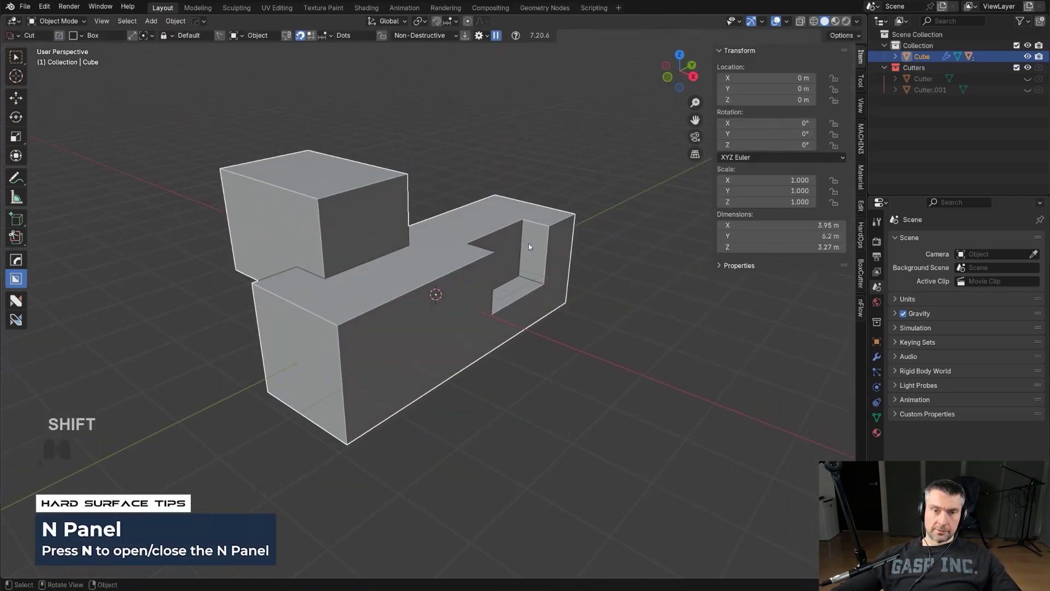
{"action": "middle_click_drag", "start_coordinate": [609, 297], "coordinate": [600, 298]}
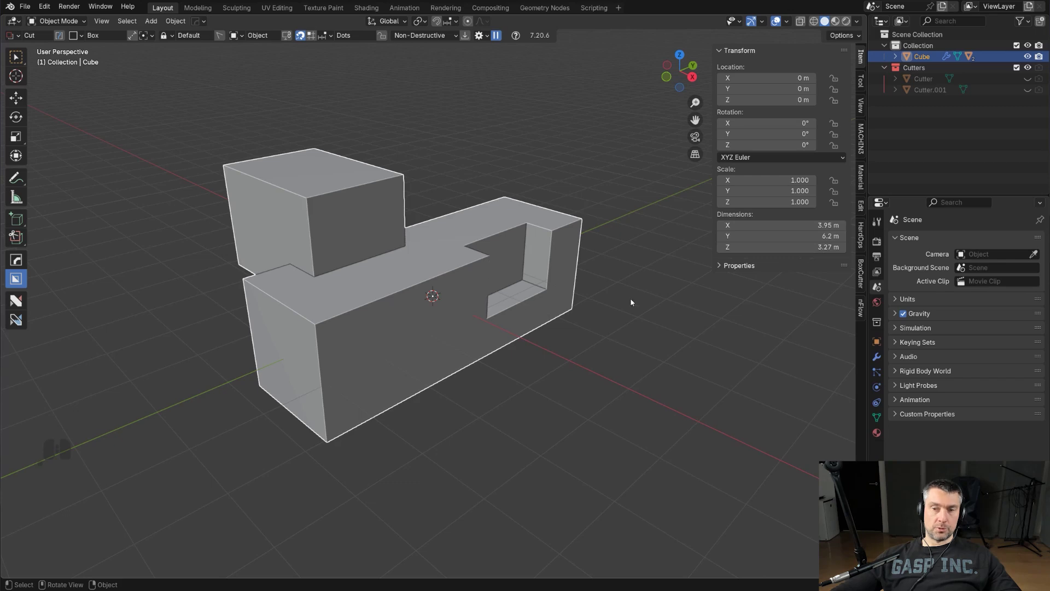
{"action": "mouse_move", "coordinate": [479, 263]}
{"action": "middle_mouse_down"}
{"action": "mouse_move", "coordinate": [701, 255]}
{"action": "mouse_move", "coordinate": [704, 265]}
{"action": "mouse_move", "coordinate": [525, 303]}
{"action": "mouse_move", "coordinate": [475, 261]}
{"action": "middle_mouse_up"}
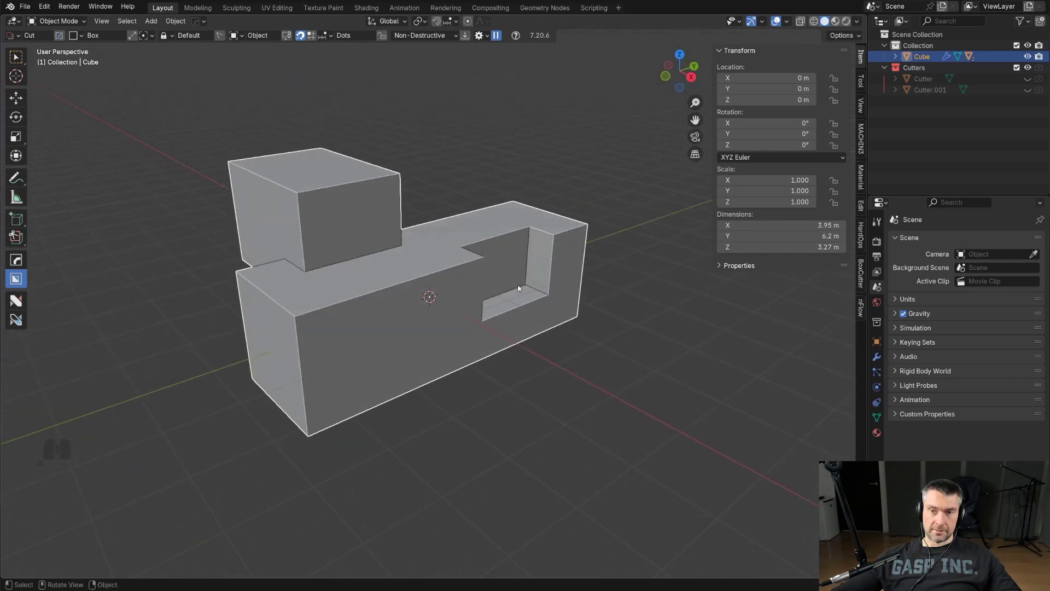
{"action": "middle_click_drag", "start_coordinate": [519, 288], "coordinate": [585, 354]}
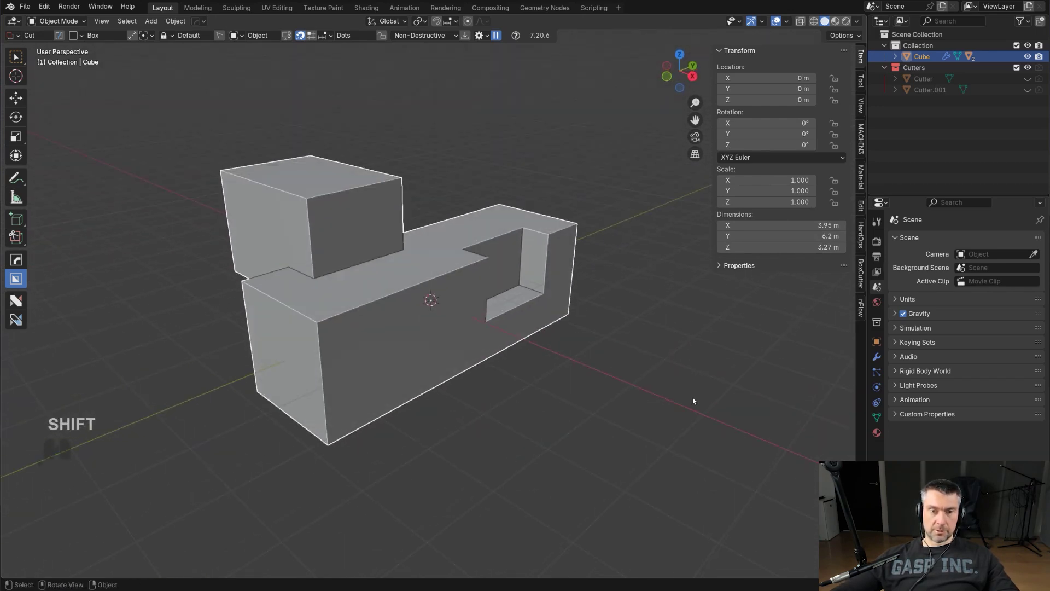
{"action": "key", "text": "s"}
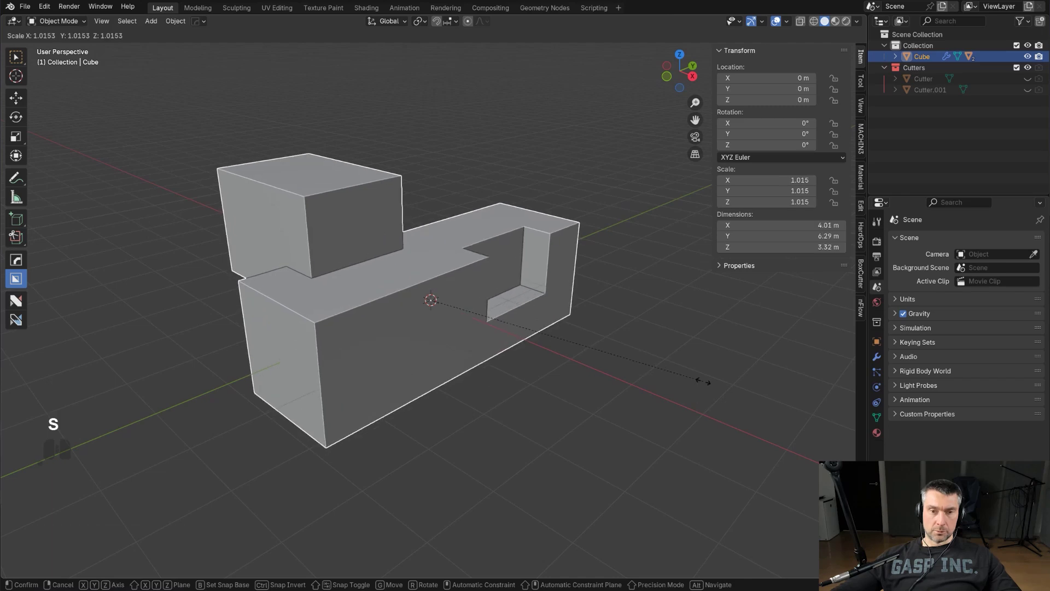
{"action": "key", "text": "shift"}
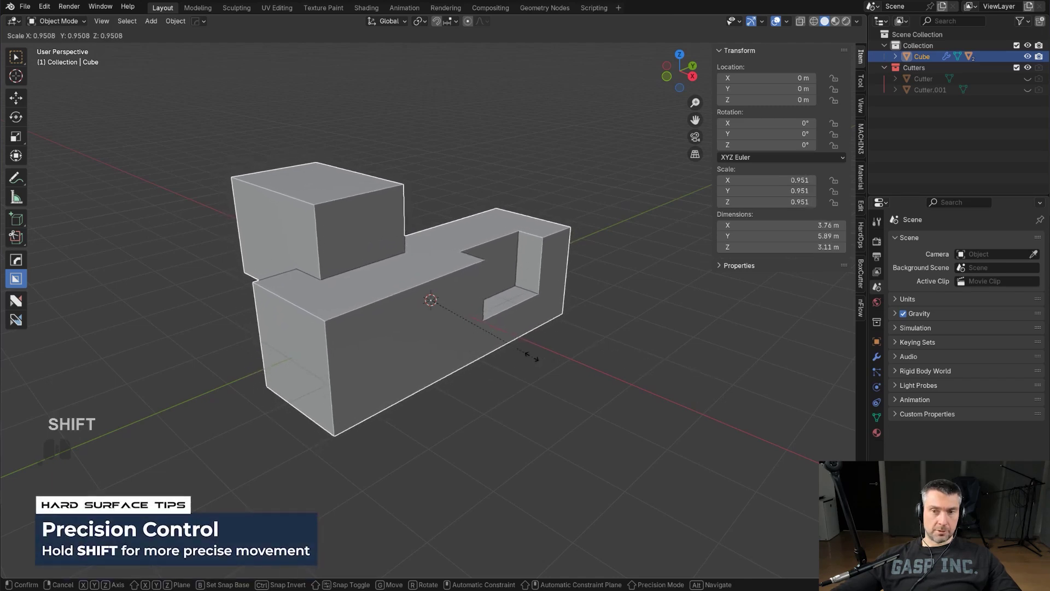
{"action": "left_click", "coordinate": [529, 354]}
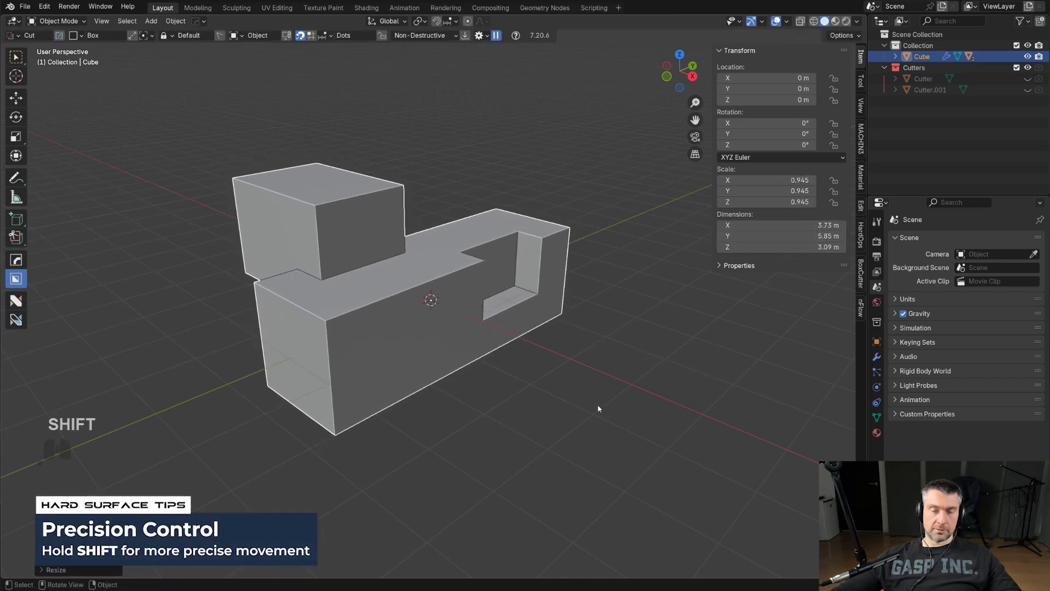
Step: Set only the object's X dimension to 1 m, and undo that change
{"action": "middle_click_drag", "start_coordinate": [439, 313], "coordinate": [454, 329], "text": "shift"}
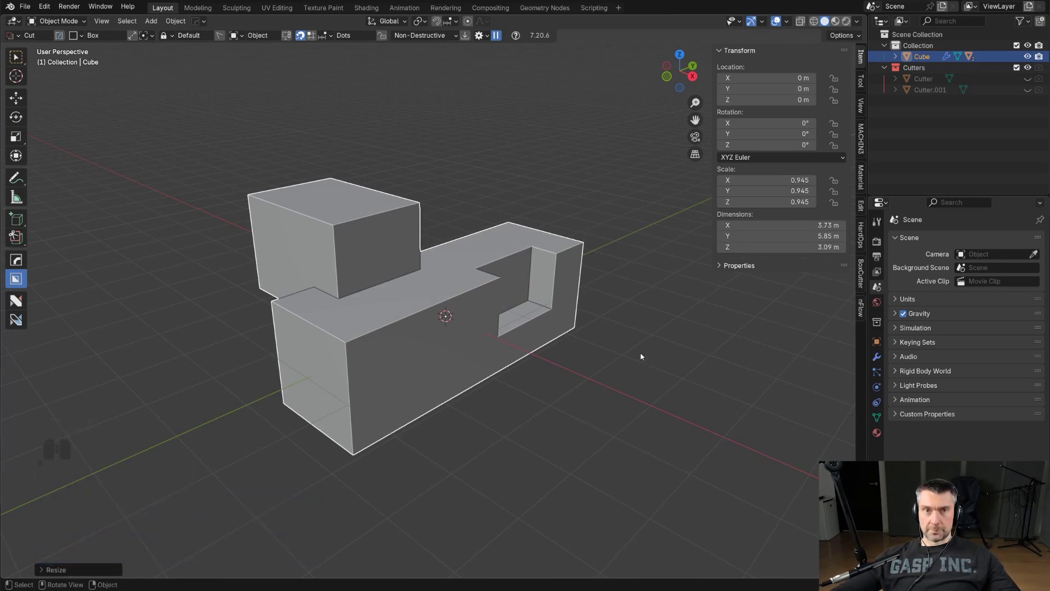
{"action": "left_click", "coordinate": [776, 226]}
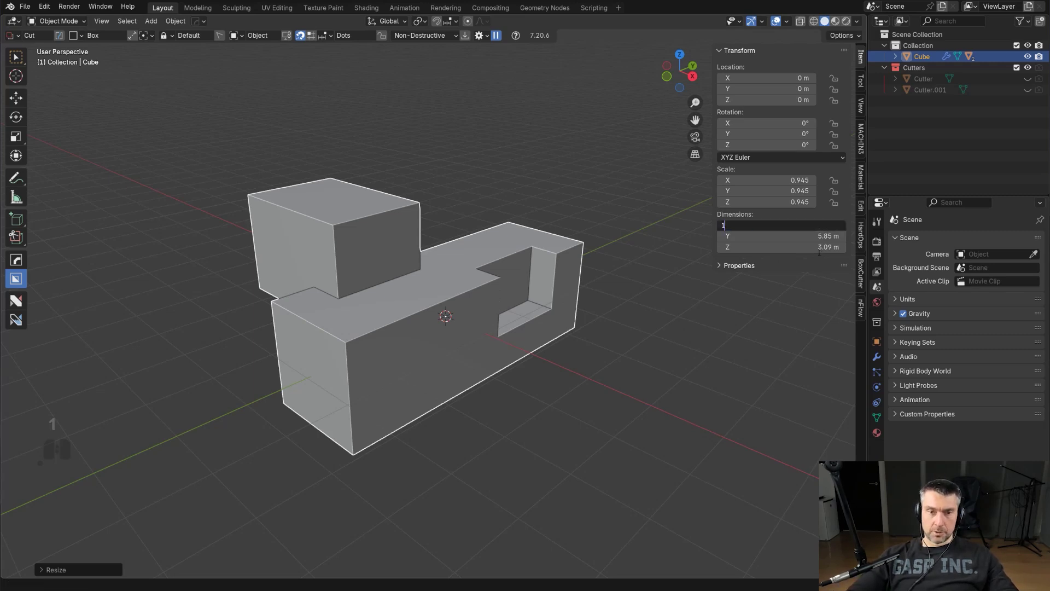
{"action": "type", "text": "1"}
{"action": "key", "text": "Return"}
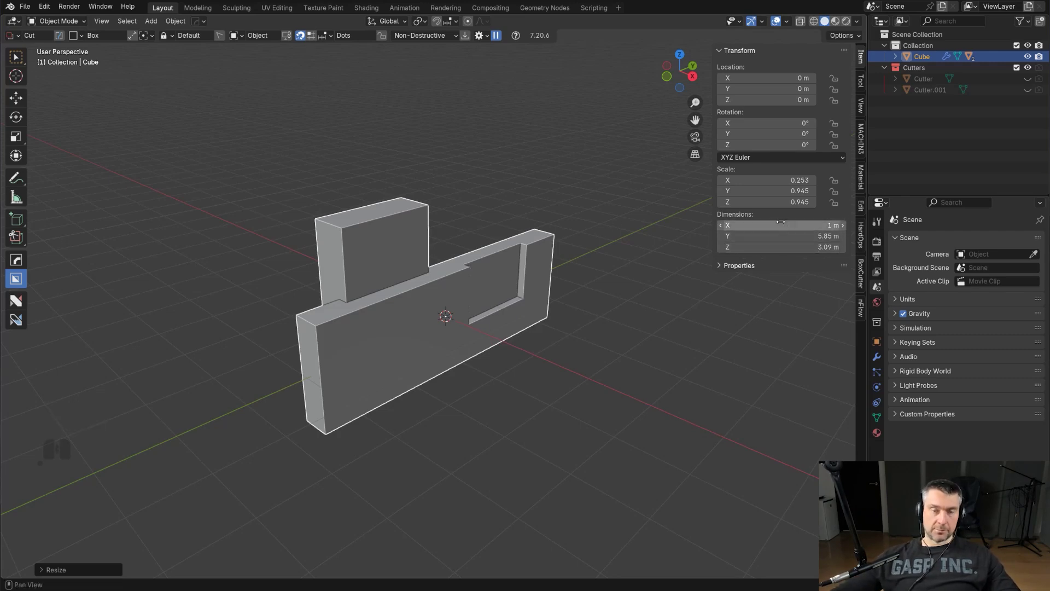
{"action": "key", "text": "ctrl+z"}
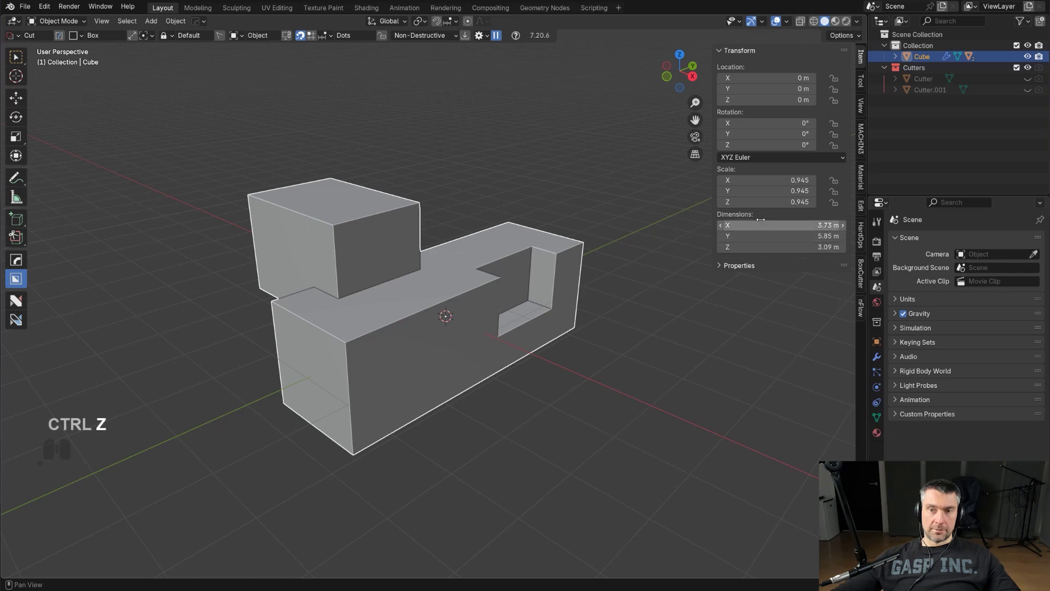
Step: Set the X, Y and Z dimensions together to 1 m, and undo the change
{"action": "left_click_drag", "start_coordinate": [761, 223], "coordinate": [761, 247]}
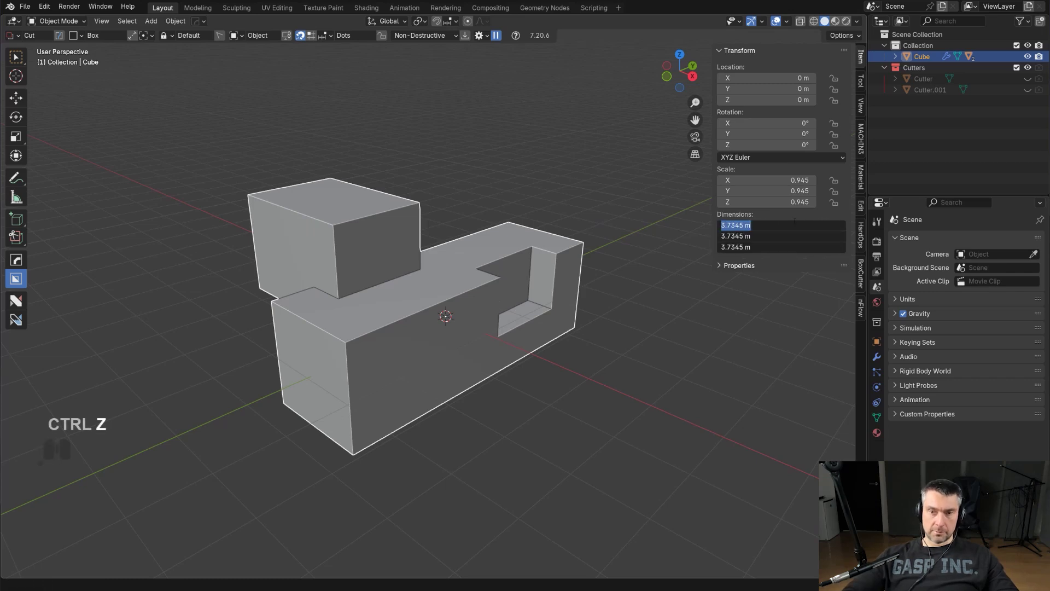
{"action": "type", "text": "1"}
{"action": "key", "text": "Return"}
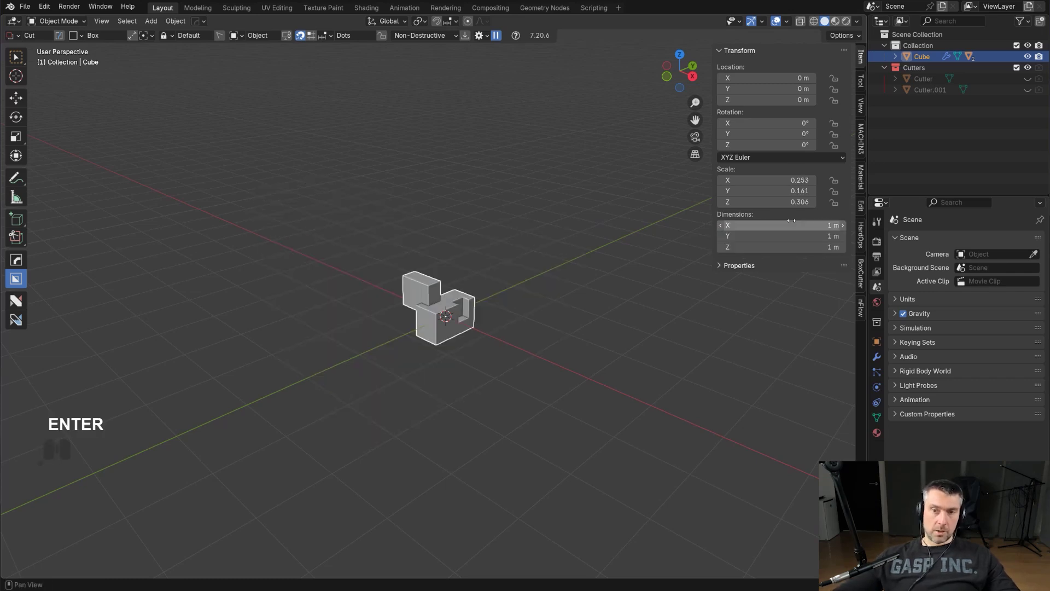
{"action": "middle_click_drag", "start_coordinate": [641, 298], "coordinate": [528, 325]}
{"action": "key", "text": "ctrl+z"}
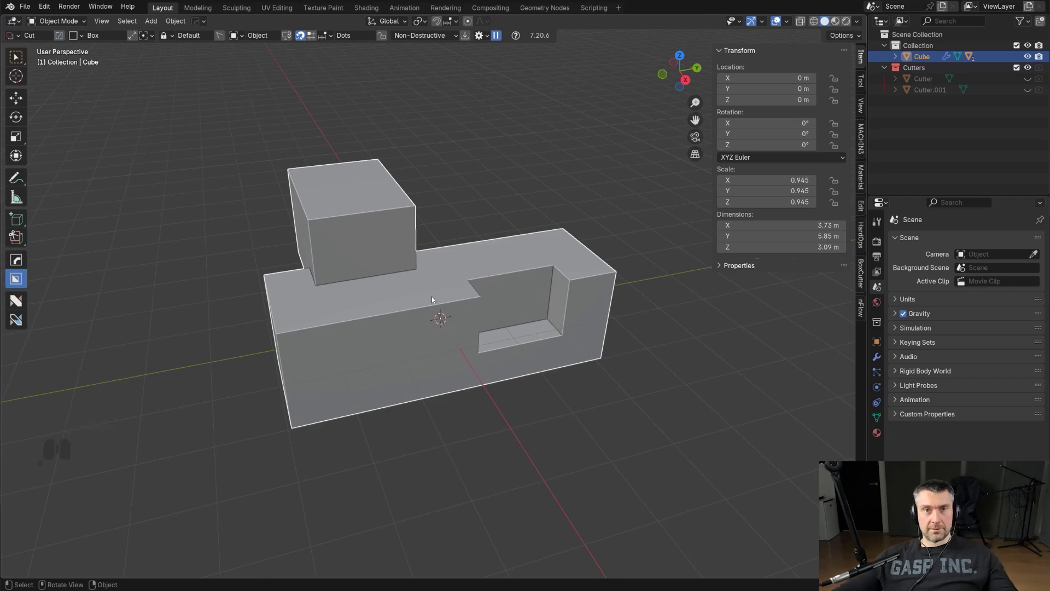
Step: Hide the transform values and start the HardOps AccuShape V2 operation on the block
{"action": "middle_click_drag", "start_coordinate": [499, 268], "coordinate": [484, 286]}
{"action": "key", "text": "n"}
{"action": "left_click", "coordinate": [468, 272], "text": "shift"}
{"action": "key", "text": "q"}
{"action": "mouse_move", "coordinate": [475, 317]}
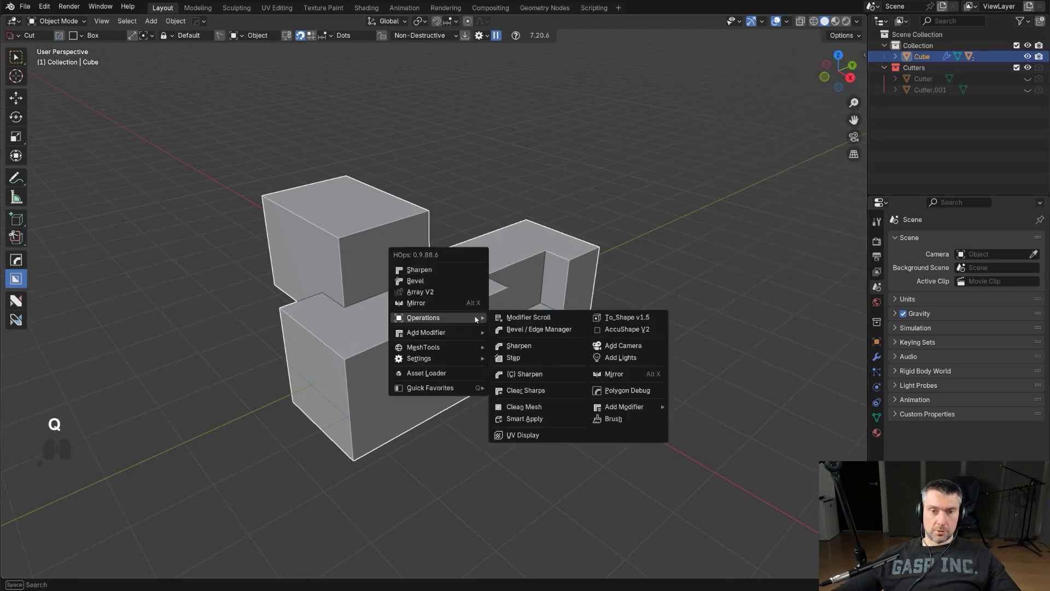
{"action": "left_click", "coordinate": [616, 329]}
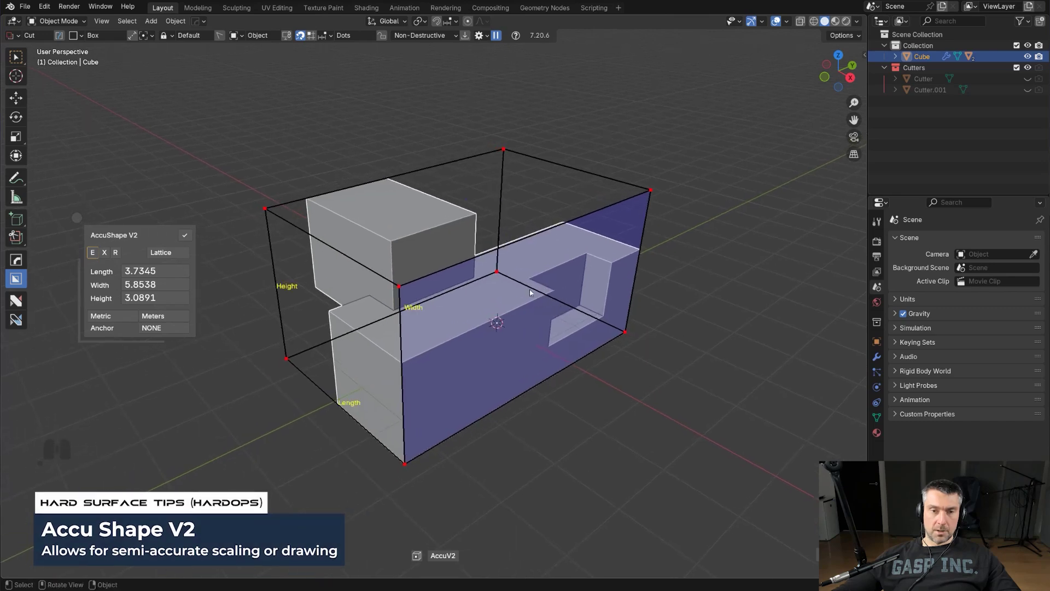
Step: Move the AccuShape V2 settings box slightly and inspect the bounding cage around the block from several angles
{"action": "mouse_move", "coordinate": [609, 188]}
{"action": "middle_mouse_down"}
{"action": "mouse_move", "coordinate": [648, 182]}
{"action": "mouse_move", "coordinate": [619, 195]}
{"action": "middle_mouse_up"}
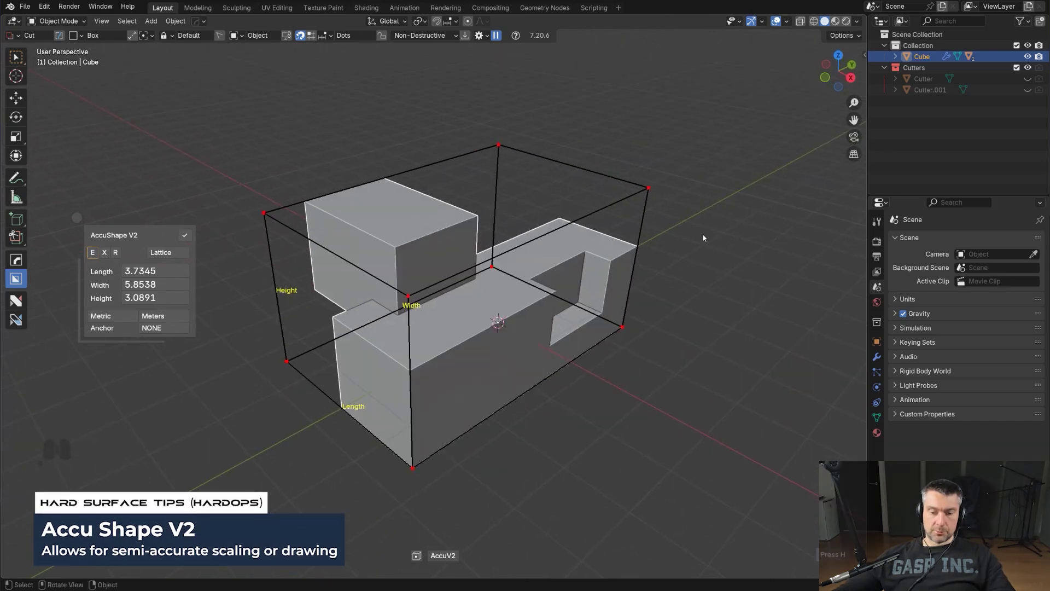
{"action": "key", "text": "shift+h"}
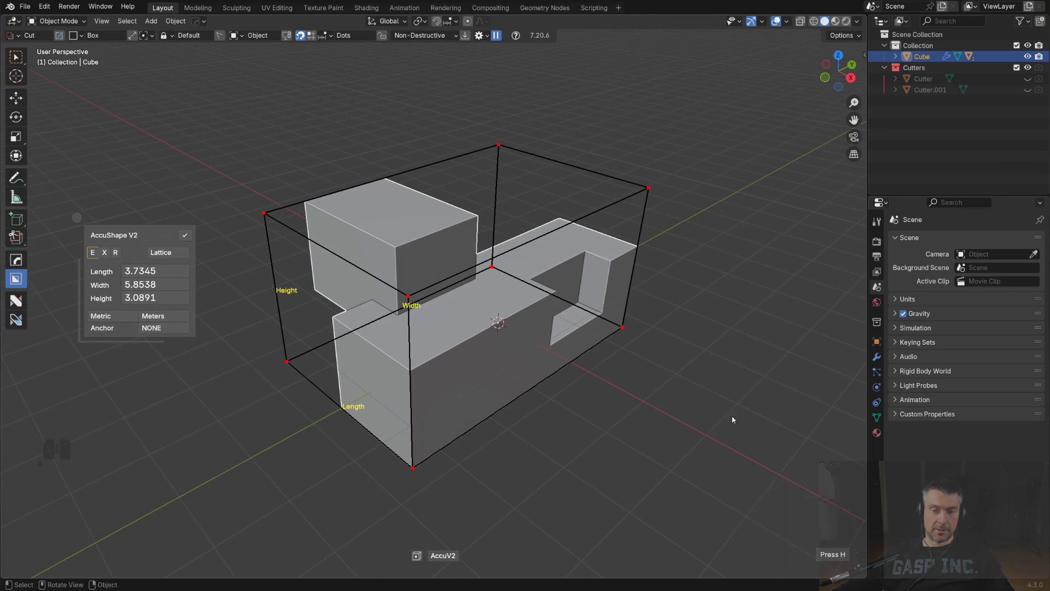
{"action": "middle_click_drag", "start_coordinate": [238, 382], "coordinate": [323, 359], "text": "shift"}
{"action": "mouse_move", "coordinate": [98, 345]}
{"action": "left_mouse_down", "text": "shift"}
{"action": "mouse_move", "coordinate": [162, 346]}
{"action": "mouse_move", "coordinate": [153, 312]}
{"action": "mouse_move", "coordinate": [112, 331]}
{"action": "mouse_move", "coordinate": [96, 353]}
{"action": "left_mouse_up", "text": "shift"}
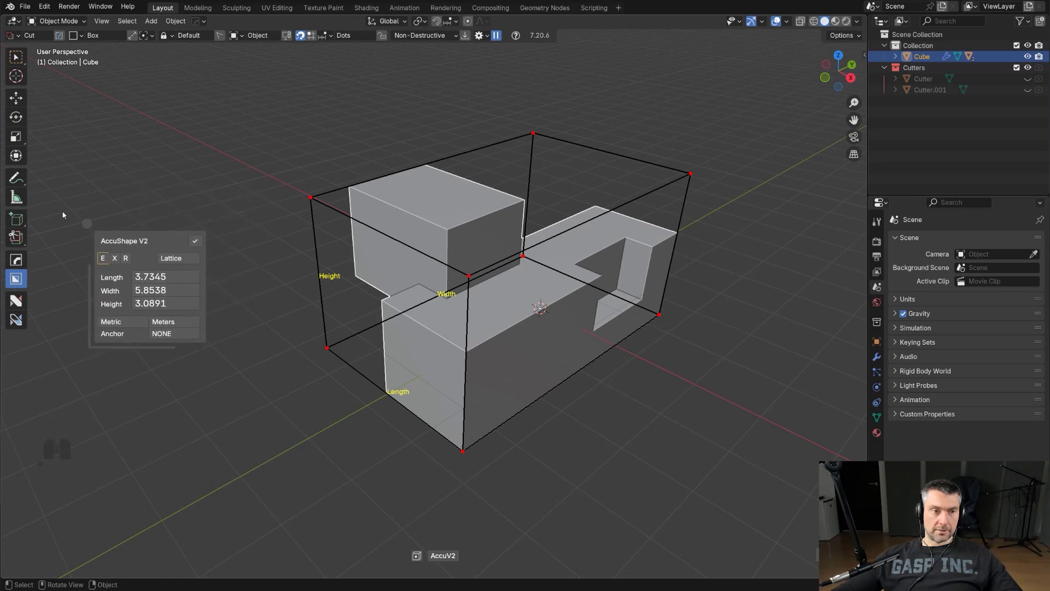
{"action": "left_click", "coordinate": [88, 225]}
{"action": "left_click", "coordinate": [88, 224]}
{"action": "middle_click_drag", "start_coordinate": [273, 367], "coordinate": [247, 370]}
{"action": "middle_click_drag", "start_coordinate": [487, 253], "coordinate": [667, 156]}
{"action": "middle_click_drag", "start_coordinate": [313, 341], "coordinate": [383, 282]}
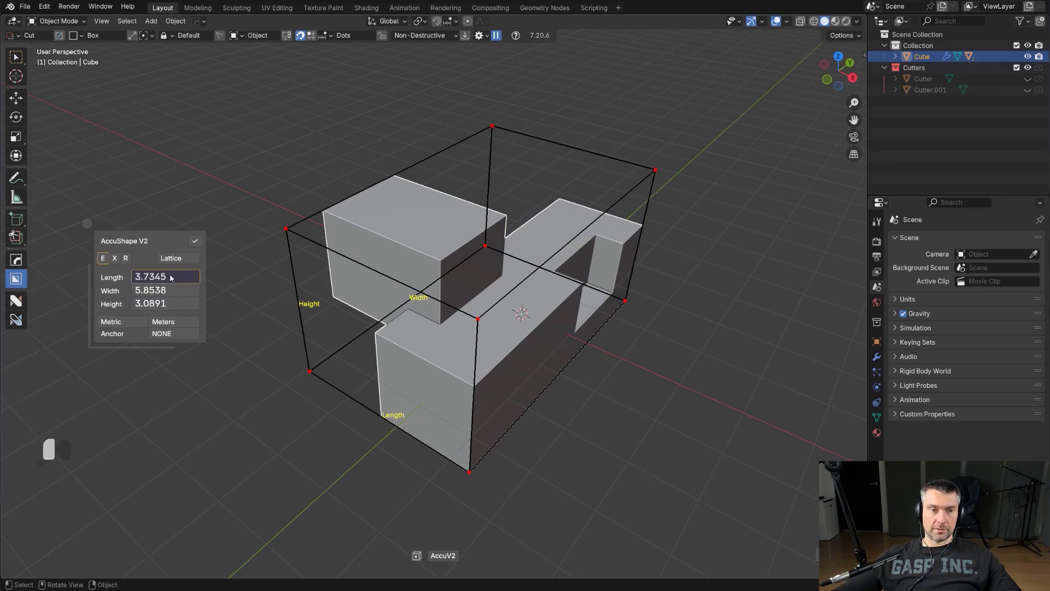
Step: Shrink the AccuShape cage proportionally to a length of 2.3545 m, apply it as a lattice, and undo the operation
{"action": "left_click_drag", "start_coordinate": [170, 278], "coordinate": [141, 282]}
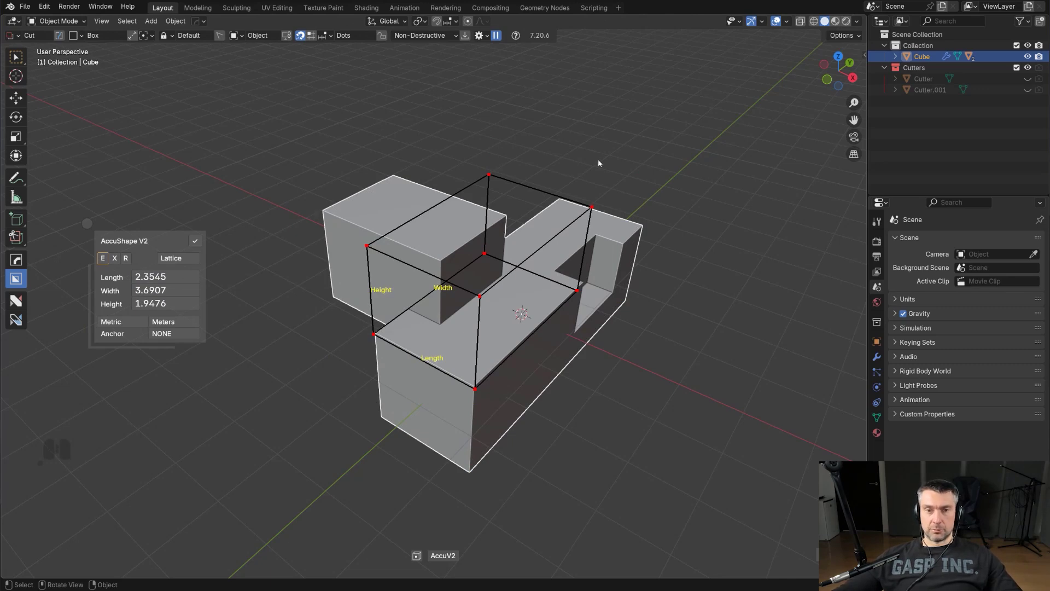
{"action": "key", "text": "space"}
{"action": "middle_click_drag", "start_coordinate": [607, 177], "coordinate": [487, 157]}
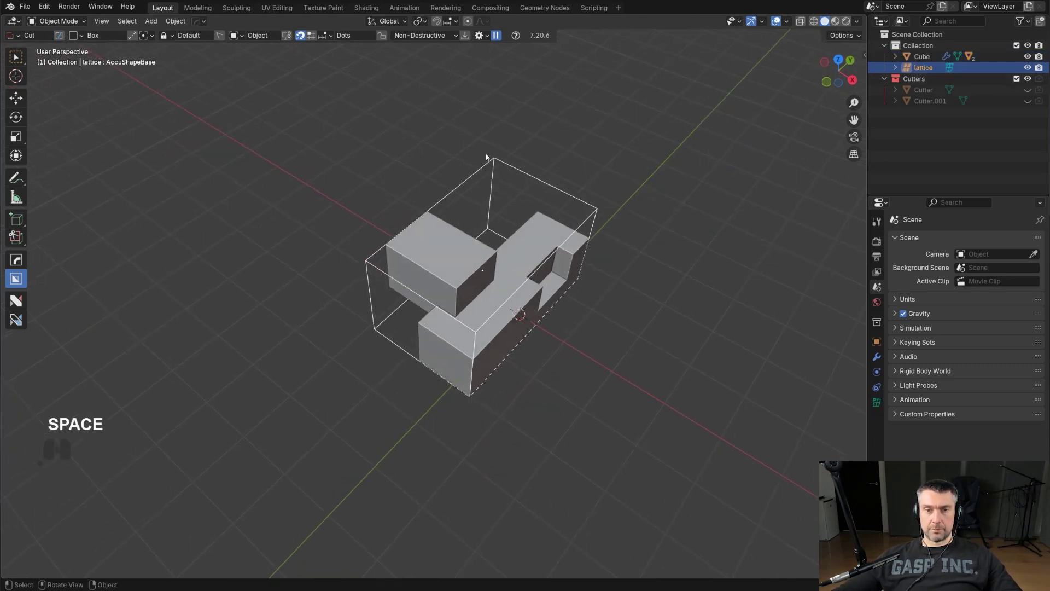
{"action": "middle_click_drag", "start_coordinate": [593, 267], "coordinate": [561, 254]}
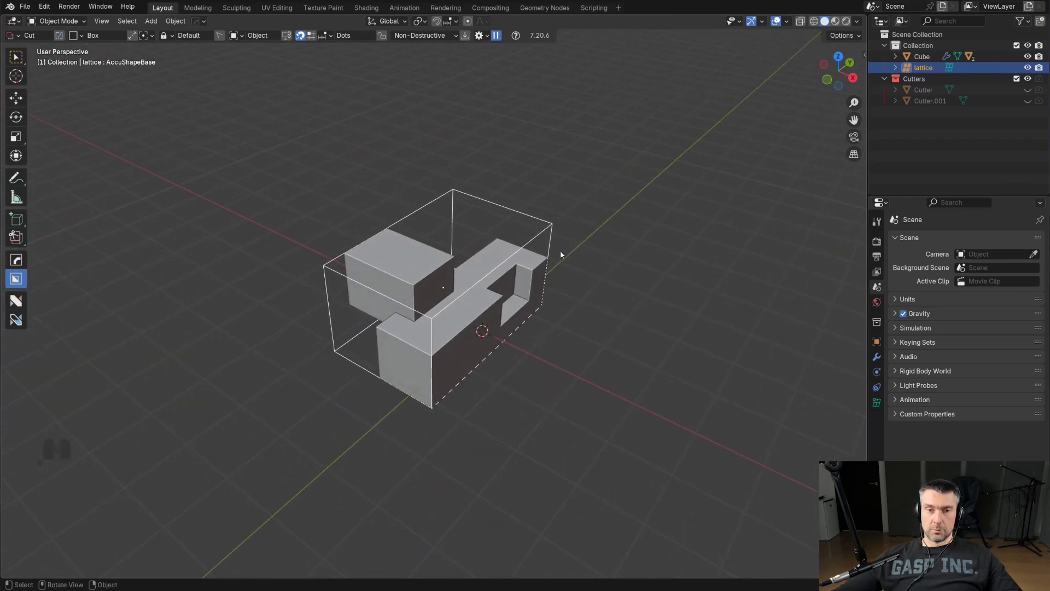
{"action": "left_click", "coordinate": [425, 274]}
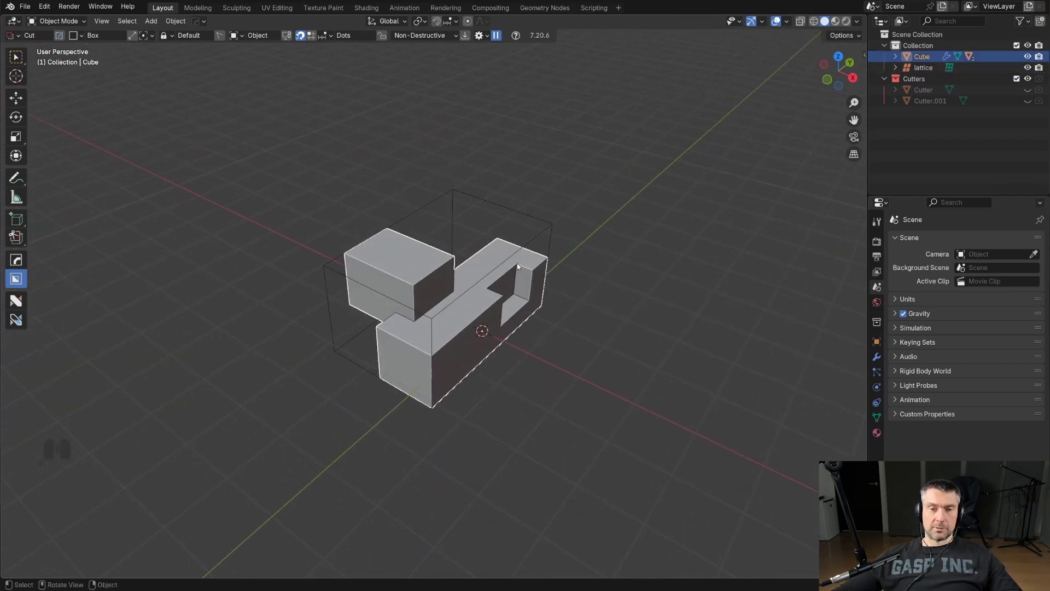
{"action": "key", "text": "ctrl+z"}
{"action": "key", "text": "ctrl+z"}
Step: Run AccuShape V2 on the block again, set the cage width to 1 m with proportional scaling, and apply the lattice
{"action": "key", "text": "q"}
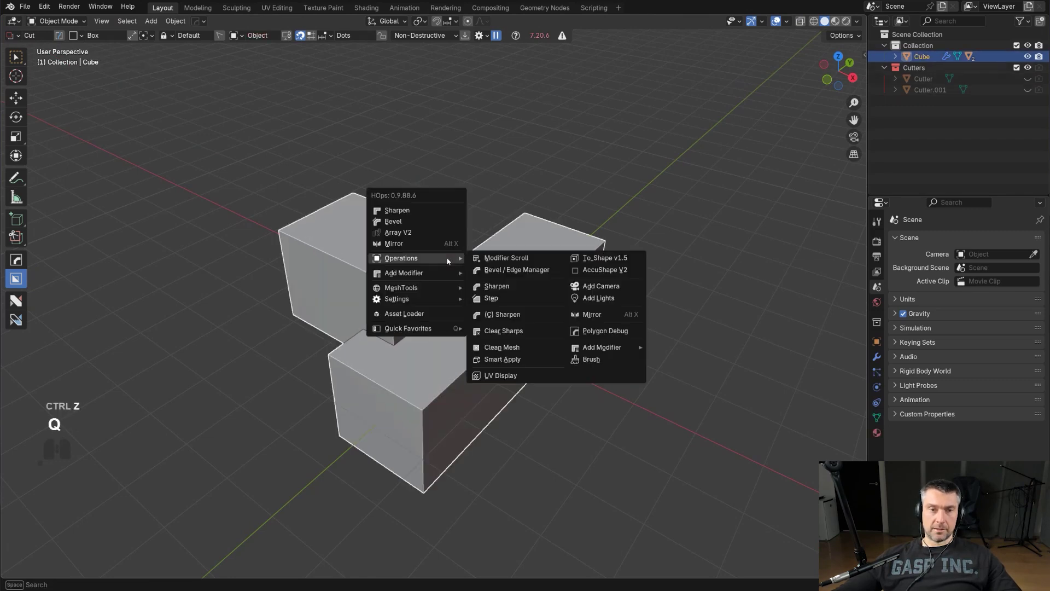
{"action": "left_click", "coordinate": [602, 270]}
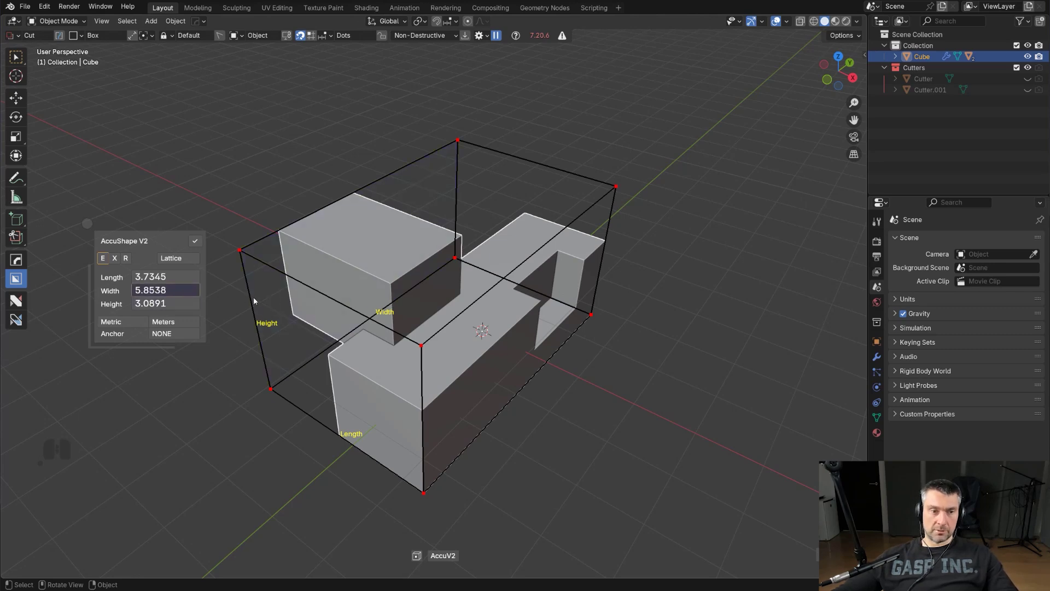
{"action": "type", "text": "1"}
{"action": "key", "text": "Return"}
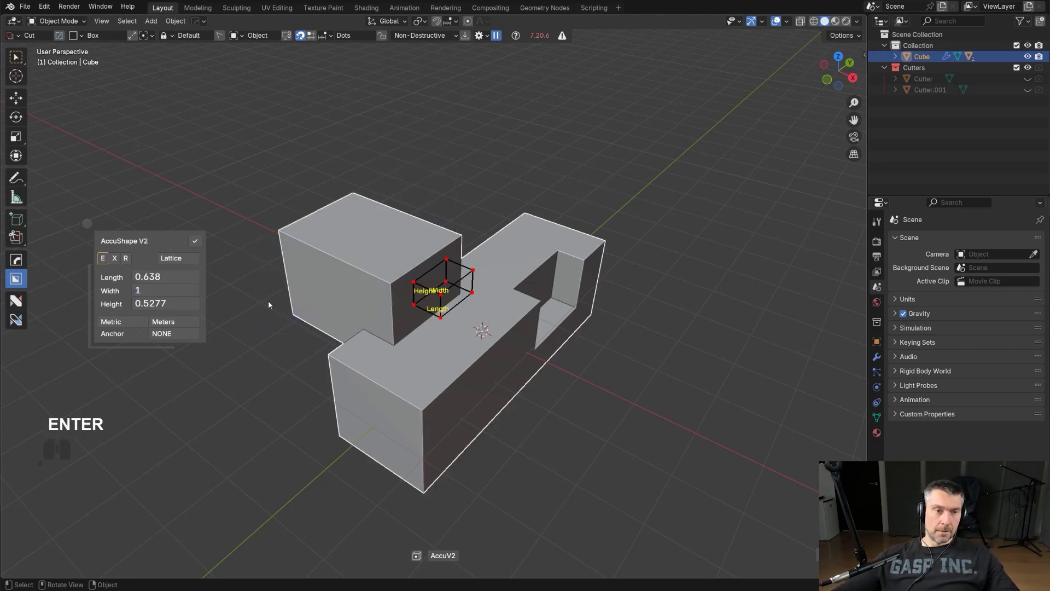
{"action": "key", "text": "space"}
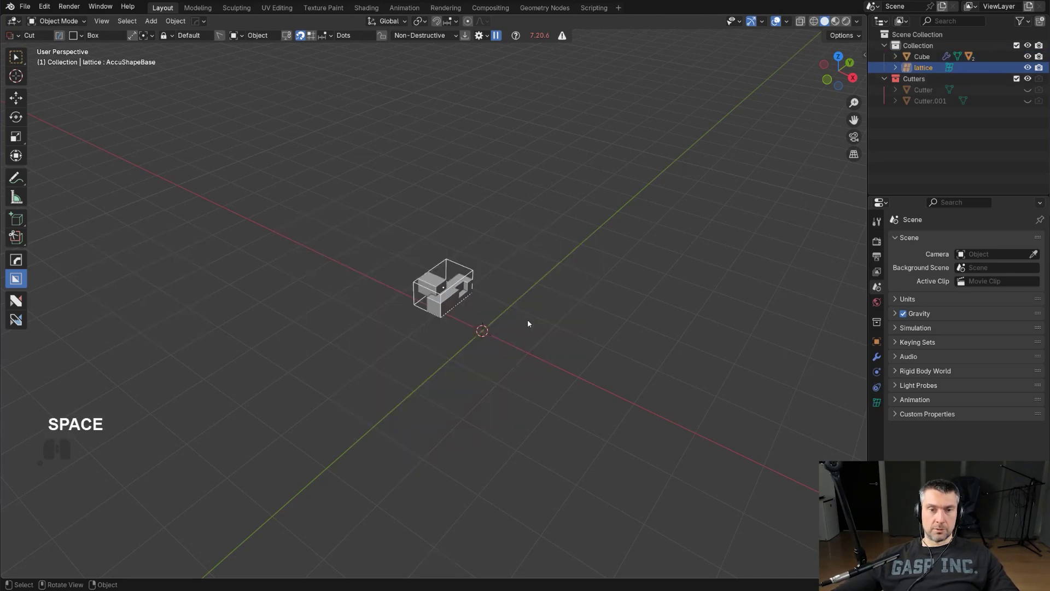
Step: Select the block, show its modifiers, and toggle the viewport display of Accu_Lattice off and on to compare the deformation
{"action": "mouse_move", "coordinate": [514, 290]}
{"action": "middle_mouse_down"}
{"action": "mouse_move", "coordinate": [520, 255]}
{"action": "mouse_move", "coordinate": [399, 218]}
{"action": "mouse_move", "coordinate": [515, 277]}
{"action": "middle_mouse_up"}
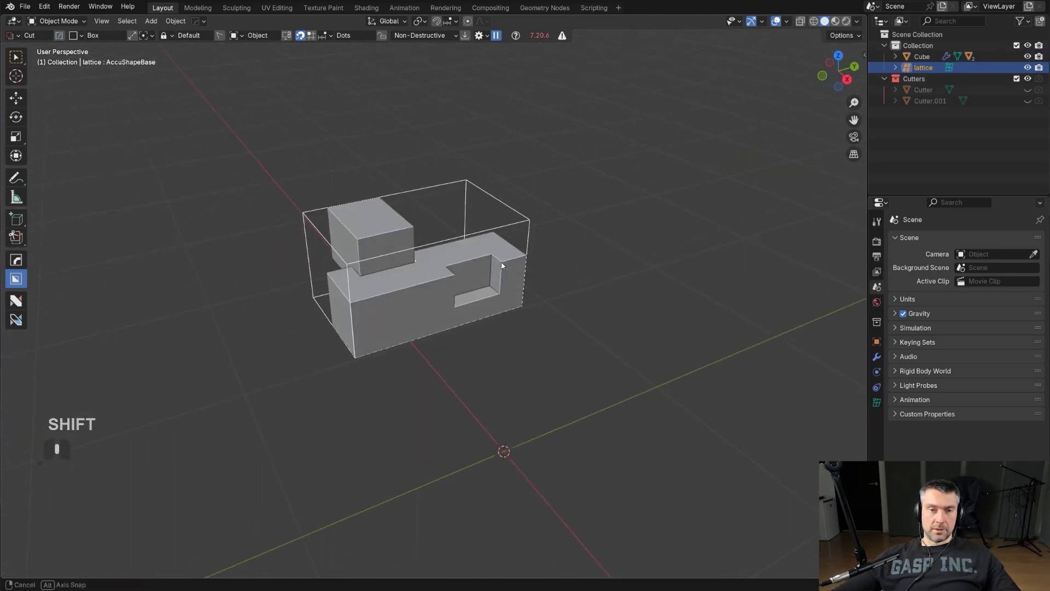
{"action": "left_click", "coordinate": [406, 234]}
{"action": "middle_click_drag", "start_coordinate": [467, 219], "coordinate": [468, 274]}
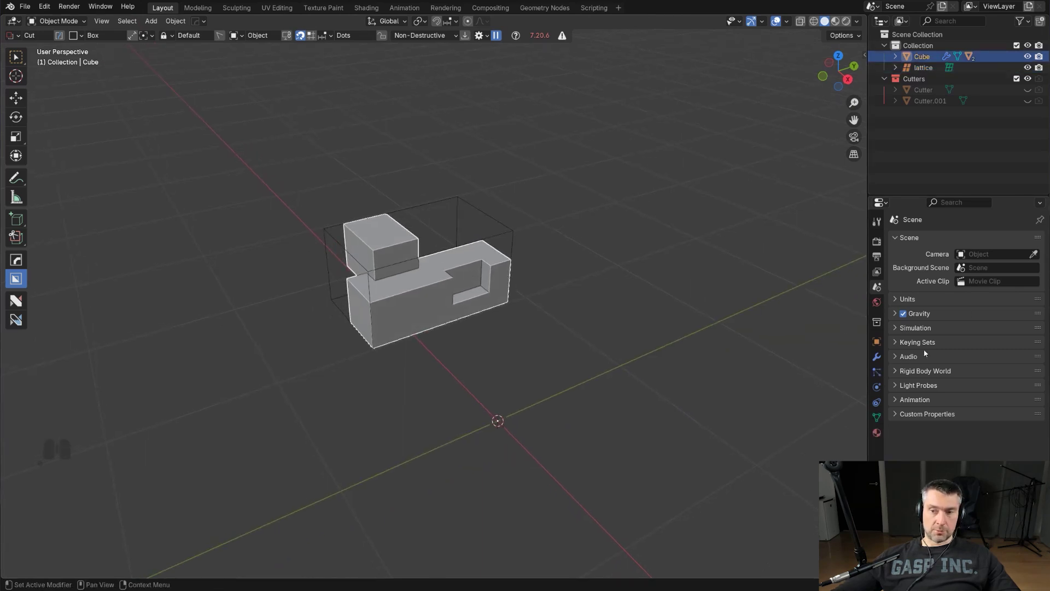
{"action": "left_click", "coordinate": [877, 357]}
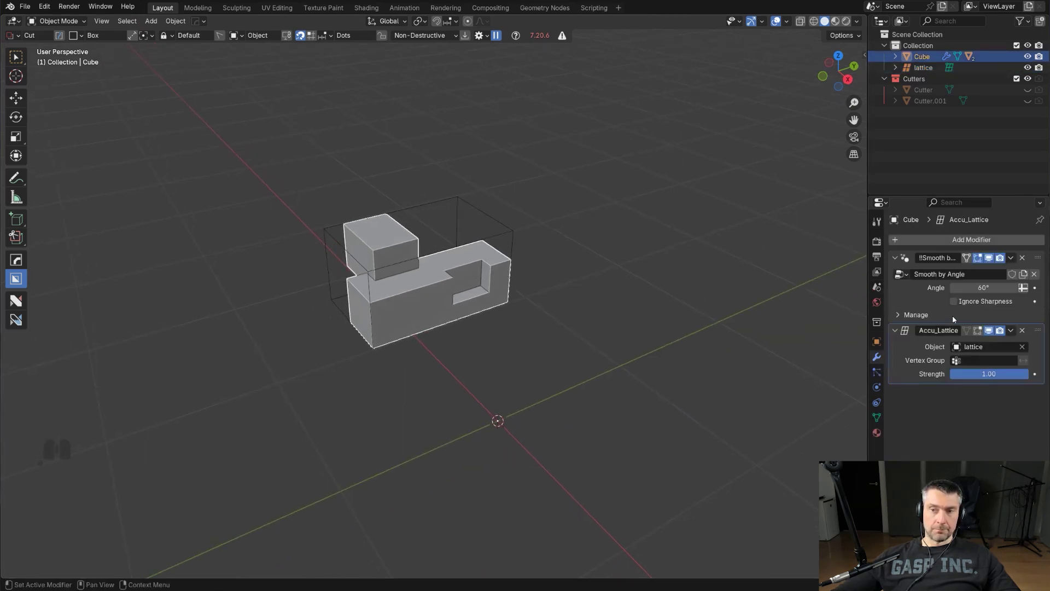
{"action": "left_click", "coordinate": [988, 331]}
{"action": "left_click", "coordinate": [988, 332]}
{"action": "left_click", "coordinate": [988, 331]}
{"action": "left_click", "coordinate": [989, 331]}
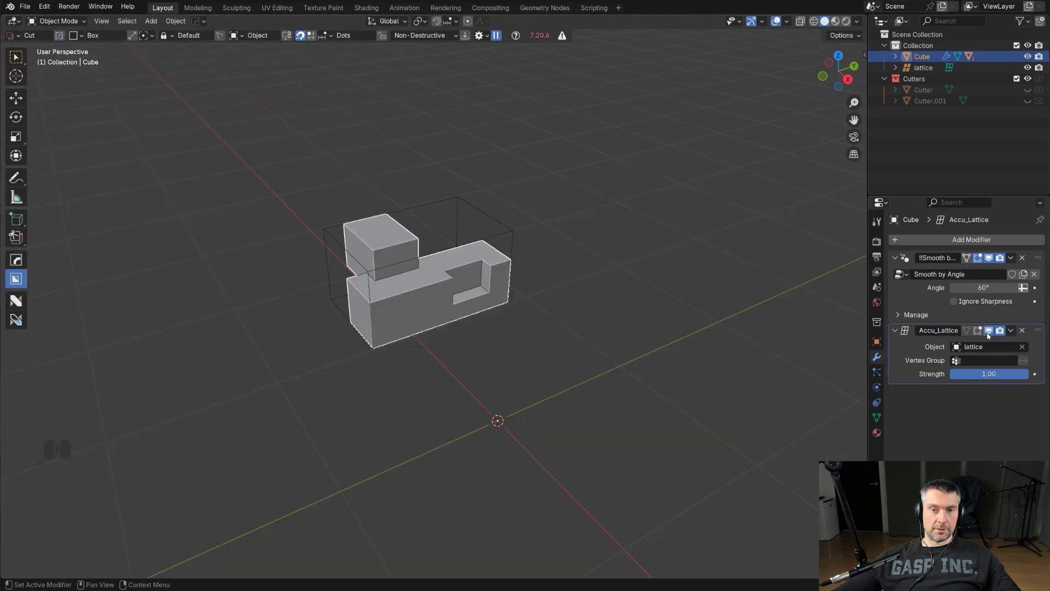
Step: Inspect the block from another angle and compare it once more with Accu_Lattice hidden and shown
{"action": "scroll", "coordinate": [612, 338], "scroll_direction": "down", "scroll_amount": 2}
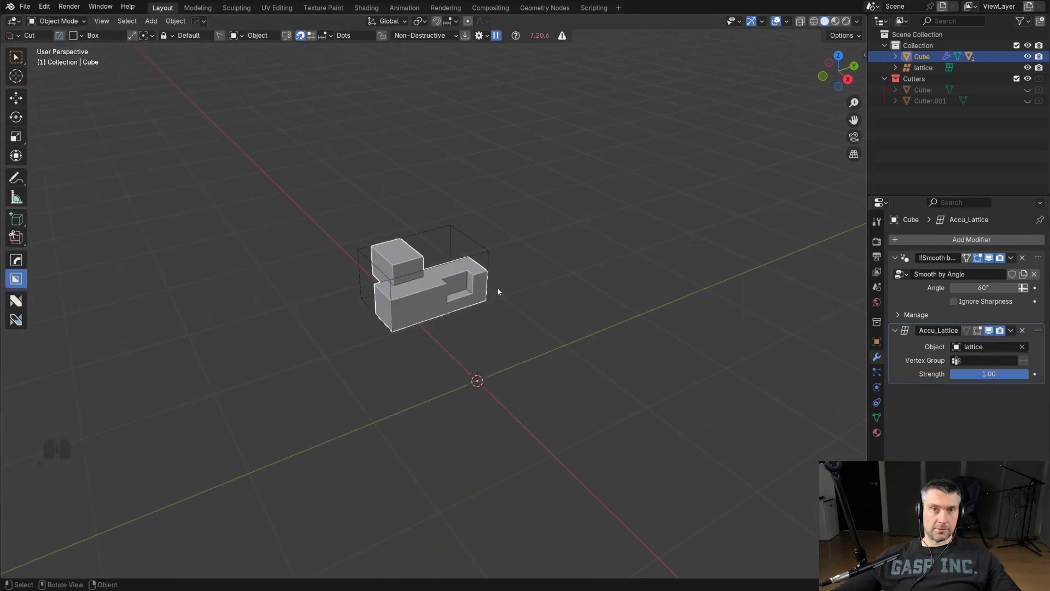
{"action": "middle_click_drag", "start_coordinate": [451, 286], "coordinate": [517, 315]}
{"action": "scroll", "coordinate": [467, 284], "scroll_direction": "up", "scroll_amount": 4}
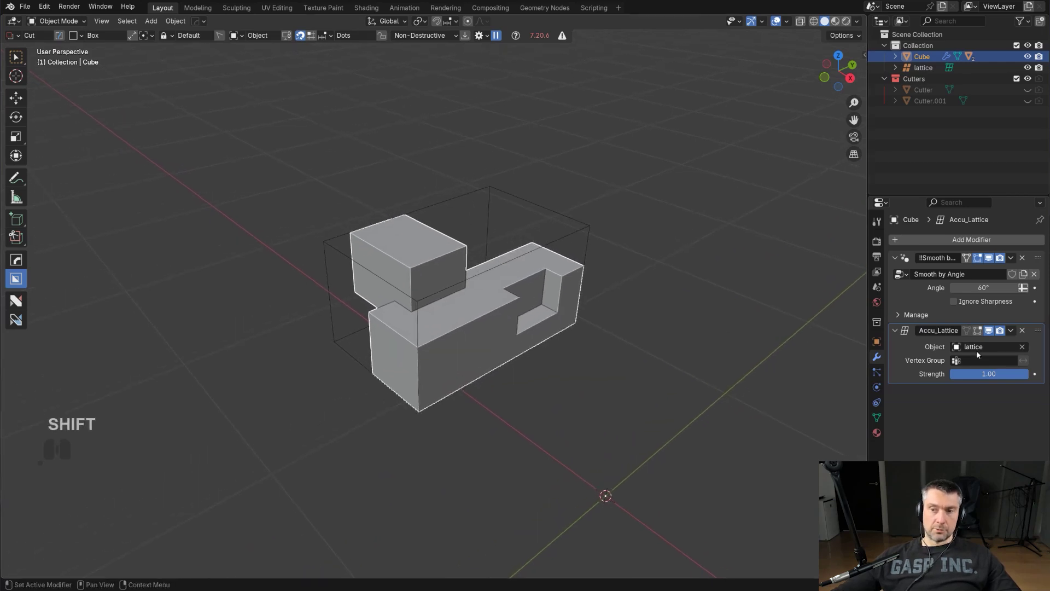
{"action": "left_click", "coordinate": [989, 332]}
{"action": "left_click", "coordinate": [988, 332]}
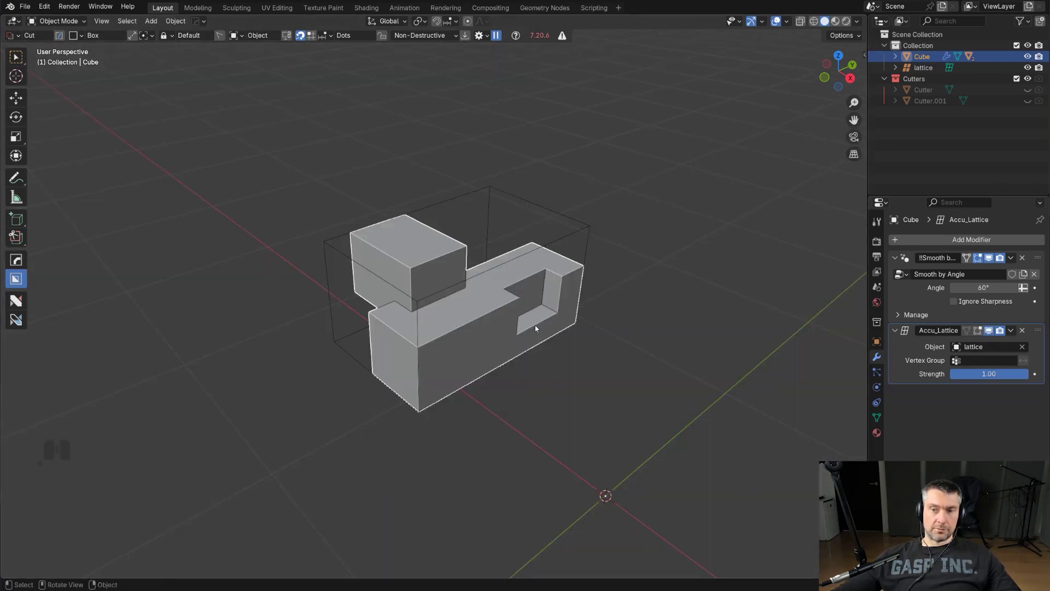
Step: Select the lattice and try to move it away from the block on its own
{"action": "left_click", "coordinate": [521, 266]}
{"action": "scroll", "coordinate": [602, 372], "scroll_direction": "down", "scroll_amount": 2}
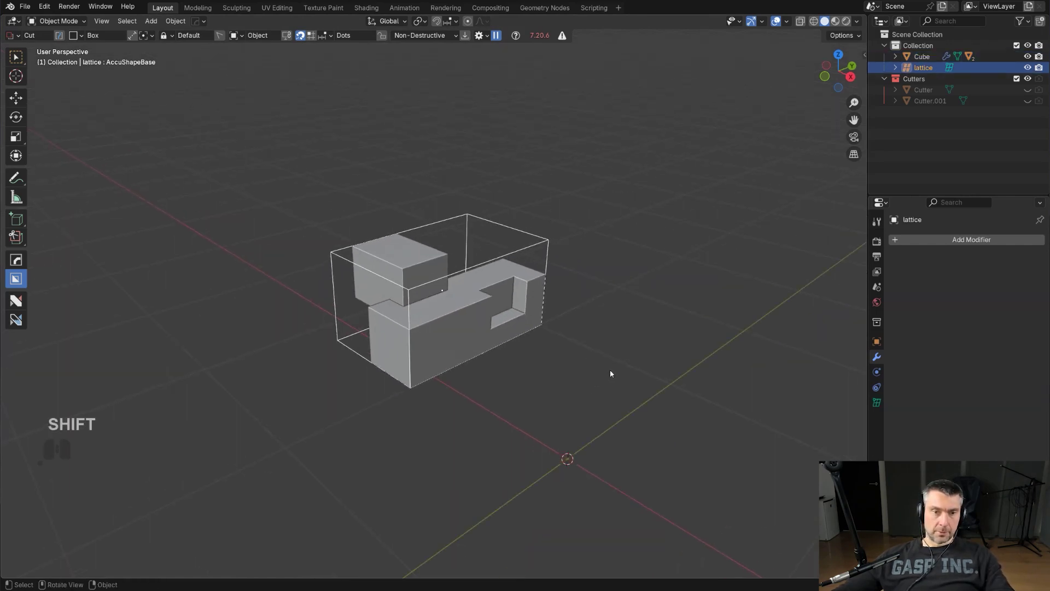
{"action": "key", "text": "g"}
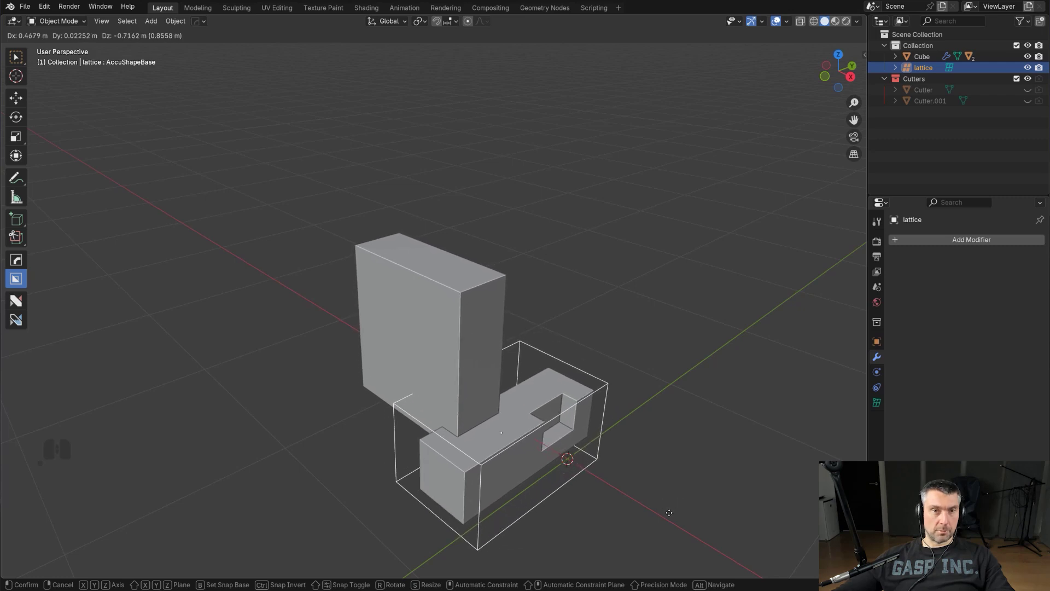
{"action": "right_click", "coordinate": [669, 513]}
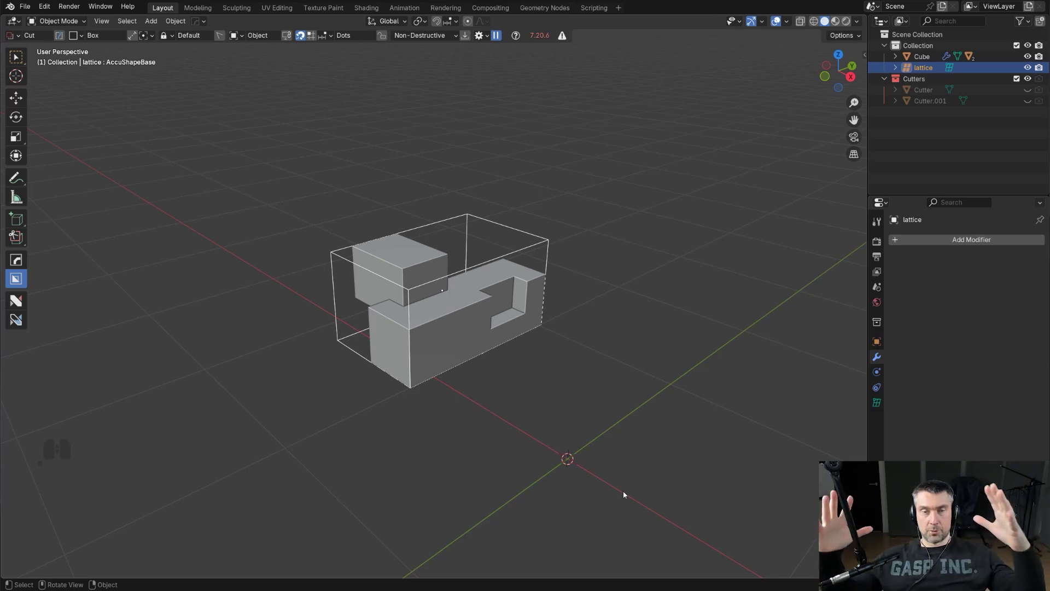
Step: Delete the block and its lattice, and add a new cube at the 3D cursor
{"action": "mouse_move", "coordinate": [513, 327]}
{"action": "middle_mouse_down"}
{"action": "mouse_move", "coordinate": [666, 314]}
{"action": "mouse_move", "coordinate": [469, 307]}
{"action": "mouse_move", "coordinate": [468, 335]}
{"action": "mouse_move", "coordinate": [520, 314]}
{"action": "middle_mouse_up"}
{"action": "key", "text": "Delete"}
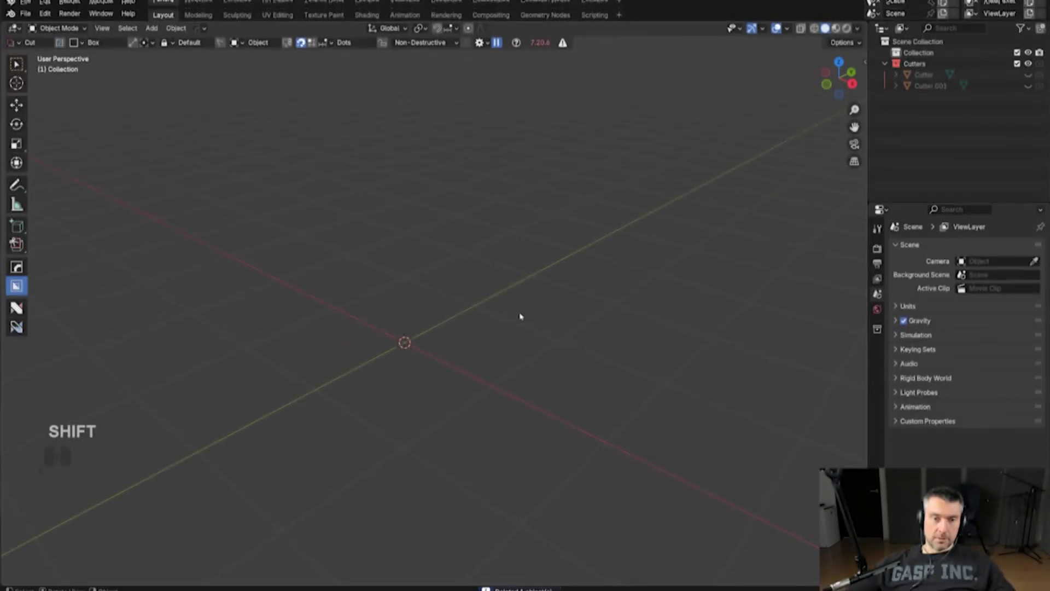
{"action": "key", "text": "shift+a"}
{"action": "mouse_move", "coordinate": [520, 291]}
{"action": "left_click", "coordinate": [566, 313]}
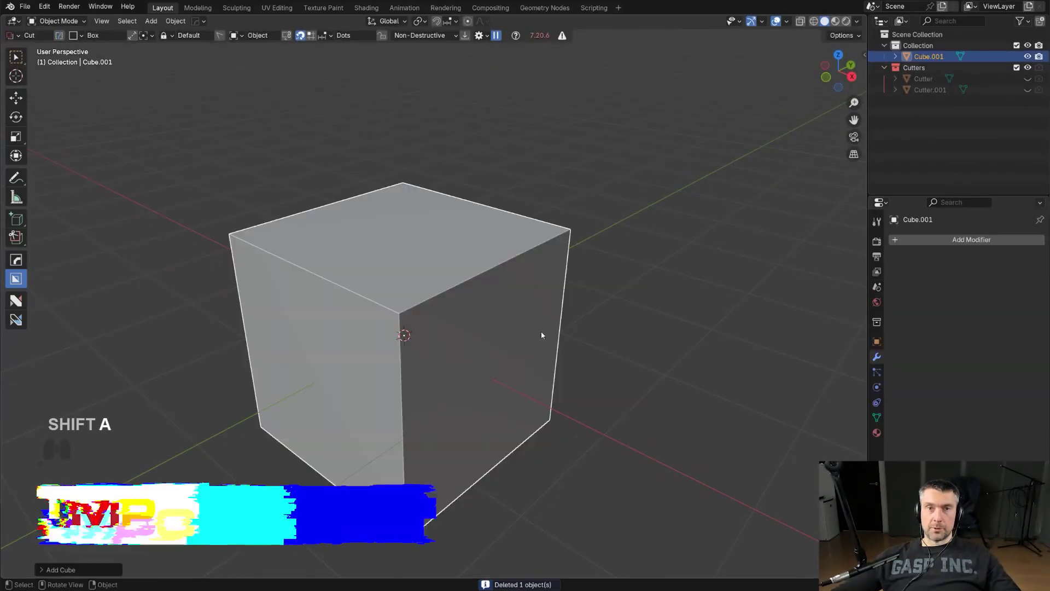
Step: Cut a deep non-destructive box out of the cube with BoxCutter, starting on the top face and running past its side
{"action": "scroll", "coordinate": [537, 298], "scroll_direction": "down", "scroll_amount": 2}
{"action": "middle_click_drag", "start_coordinate": [519, 282], "coordinate": [448, 226]}
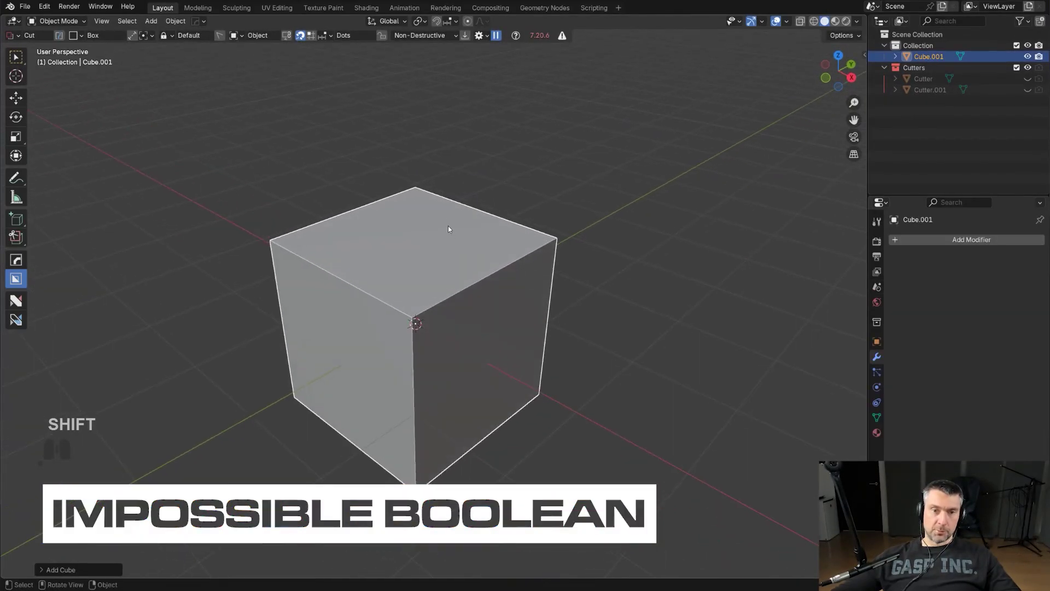
{"action": "left_click_drag", "start_coordinate": [455, 221], "coordinate": [522, 349]}
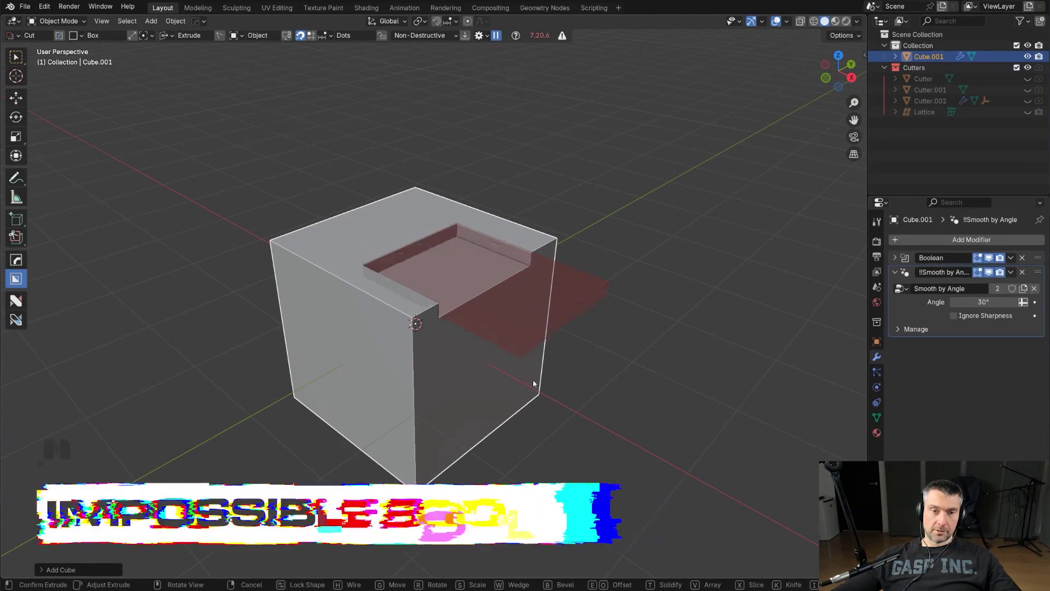
{"action": "left_click", "coordinate": [551, 463]}
{"action": "middle_click_drag", "start_coordinate": [556, 346], "coordinate": [552, 292]}
{"action": "key", "text": "q"}
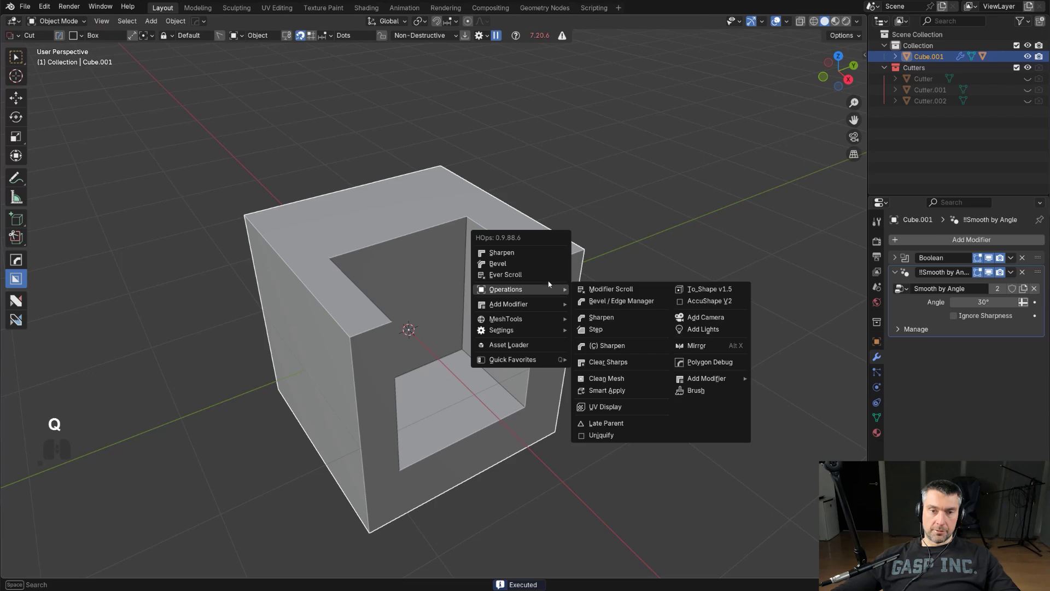
{"action": "left_click", "coordinate": [542, 275]}
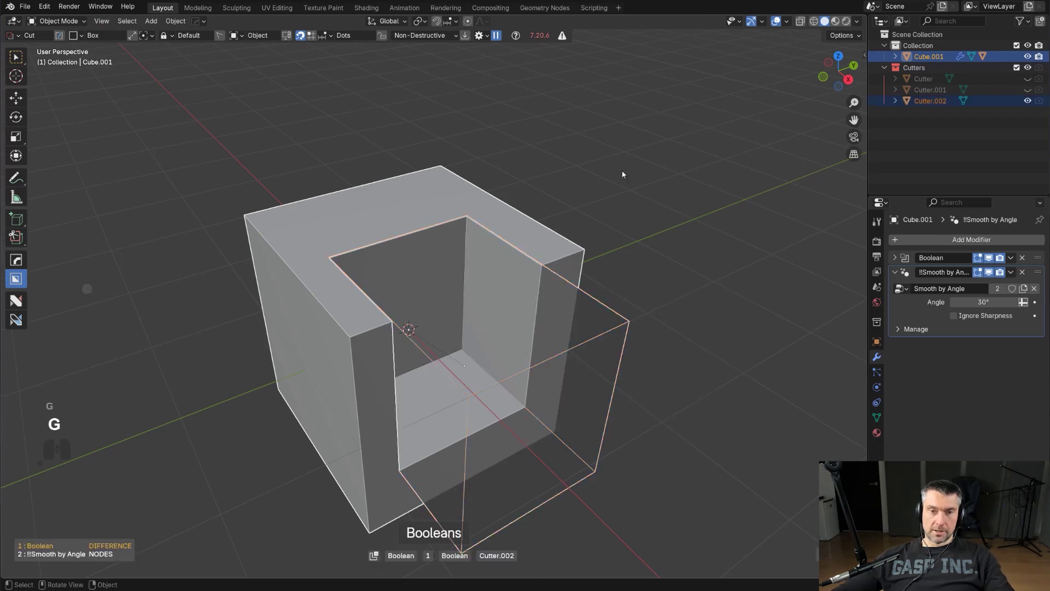
{"action": "left_click", "coordinate": [581, 325]}
{"action": "key", "text": "q"}
{"action": "left_click", "coordinate": [556, 290]}
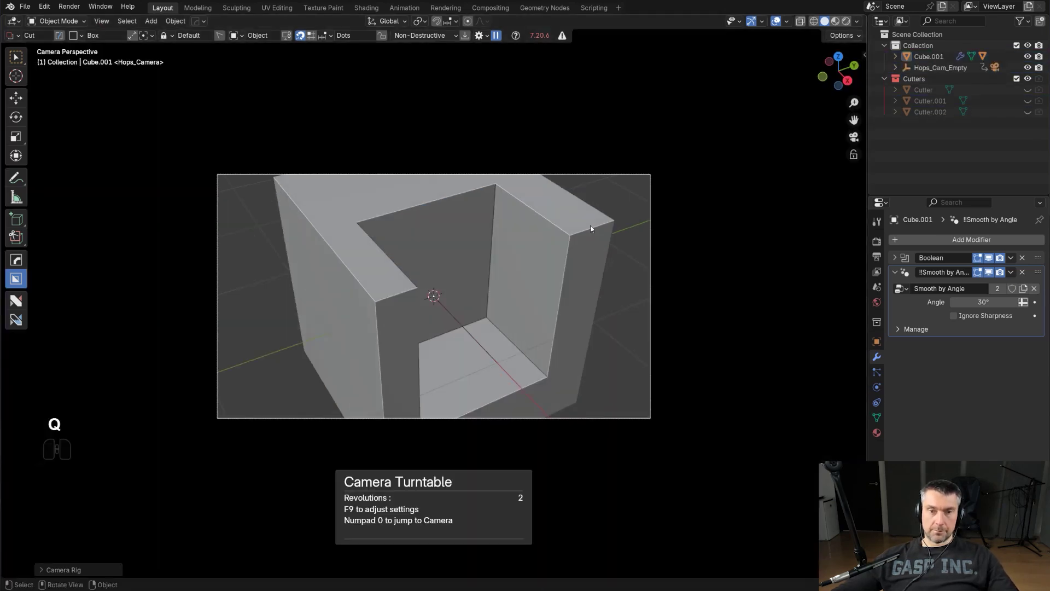
{"action": "key", "text": "ctrl+z"}
Step: Reveal the cube's boolean cutter with Ever Scroll and try moving it
{"action": "key", "text": "q"}
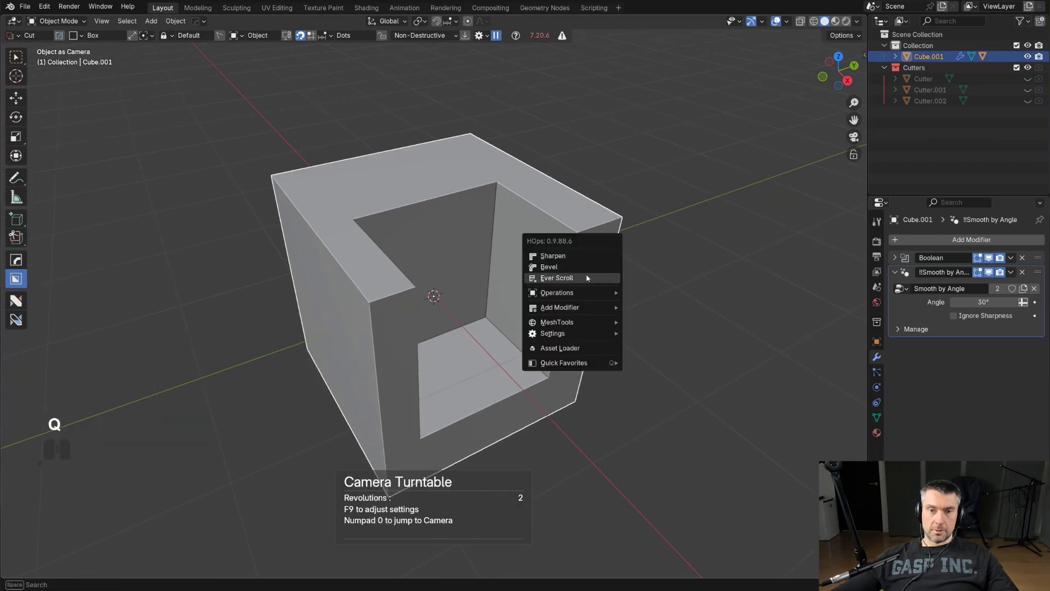
{"action": "left_click", "coordinate": [587, 278]}
{"action": "scroll", "coordinate": [591, 290], "scroll_direction": "down", "scroll_amount": 5}
{"action": "key", "text": "g"}
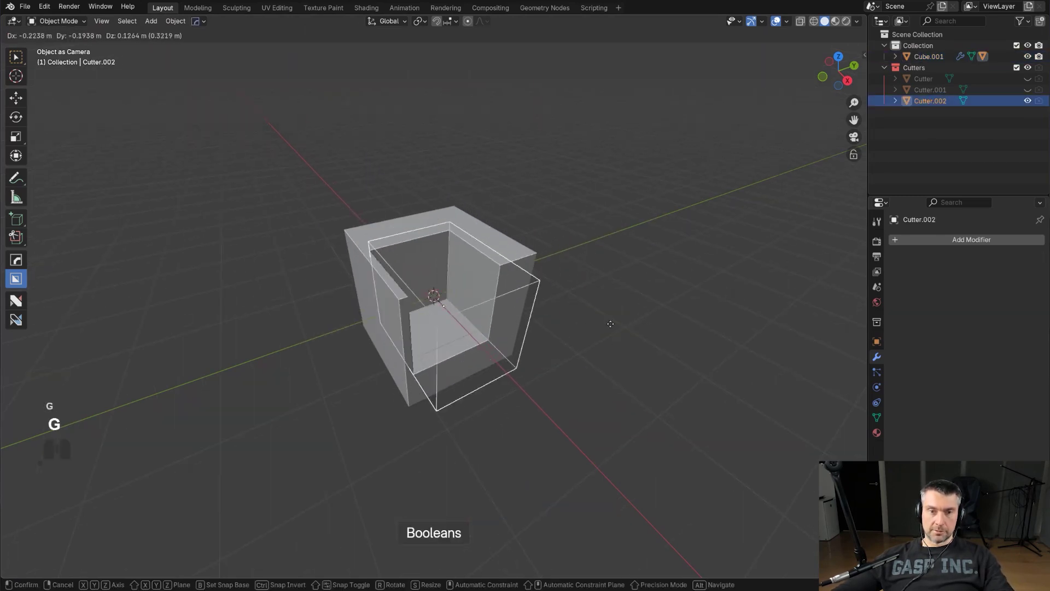
{"action": "left_click", "coordinate": [608, 312]}
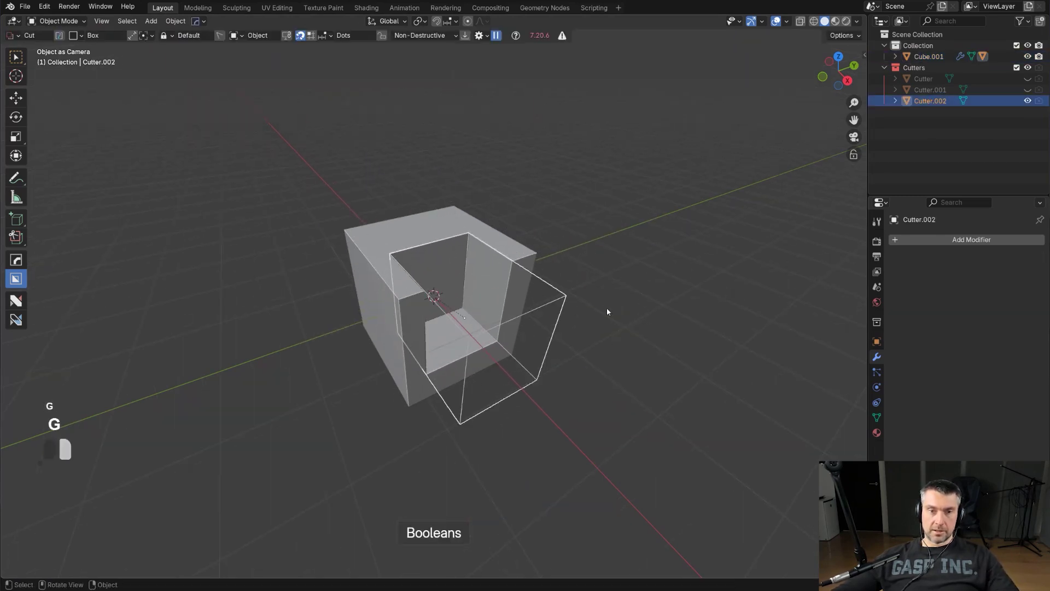
Step: Select the cube and examine its base mesh in Edit Mode, including the area removed by the cut
{"action": "left_click", "coordinate": [445, 221]}
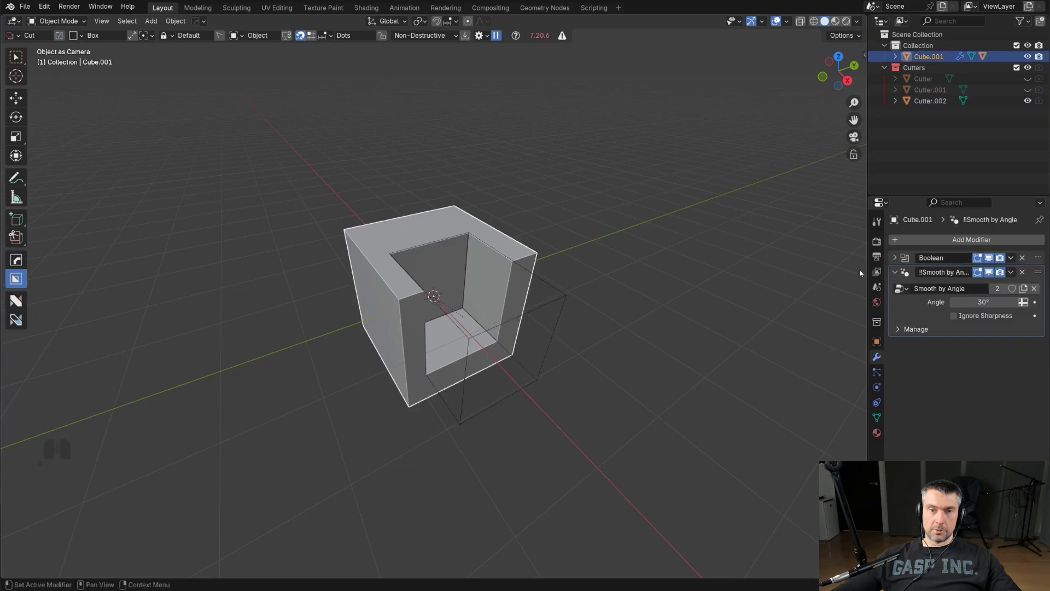
{"action": "scroll", "coordinate": [474, 285], "scroll_direction": "up", "scroll_amount": 1}
{"action": "middle_click_drag", "start_coordinate": [555, 317], "coordinate": [551, 234], "text": "shift"}
{"action": "key", "text": "KP_5"}
{"action": "key", "text": "Tab"}
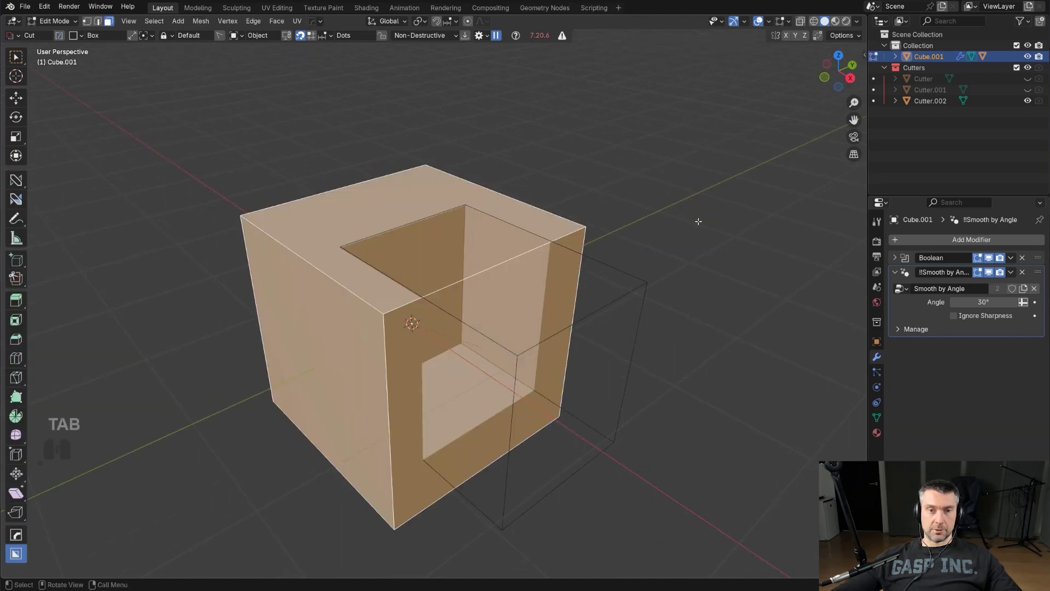
{"action": "middle_click_drag", "start_coordinate": [624, 258], "coordinate": [605, 188]}
{"action": "key", "text": "Tab"}
Step: Toggle the Boolean modifier's viewport display off and on, and check which cube geometry is editable in Edit Mode
{"action": "left_click", "coordinate": [990, 257]}
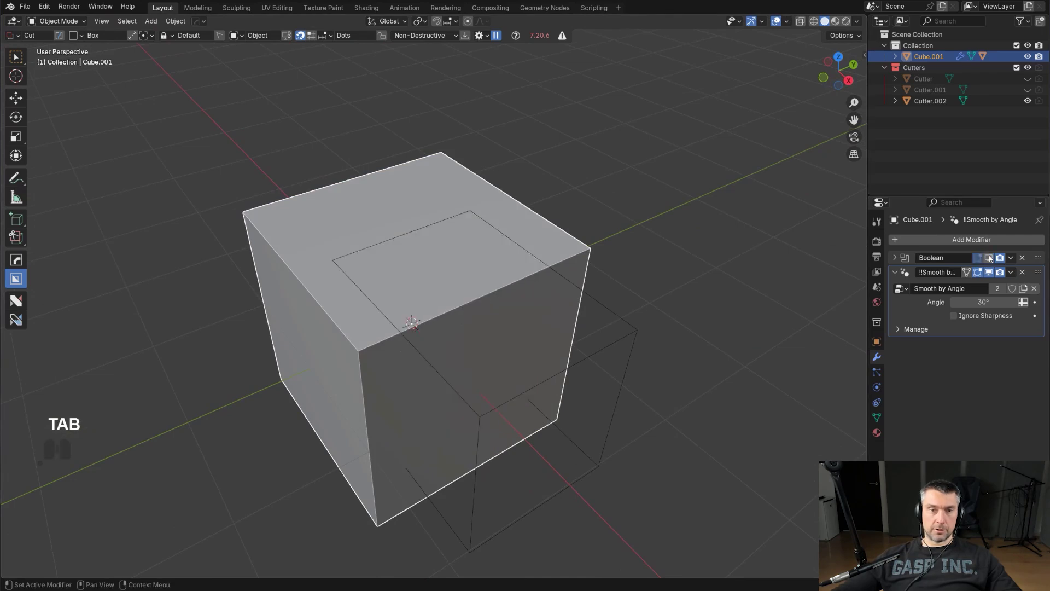
{"action": "left_click", "coordinate": [991, 258]}
{"action": "key", "text": "Tab"}
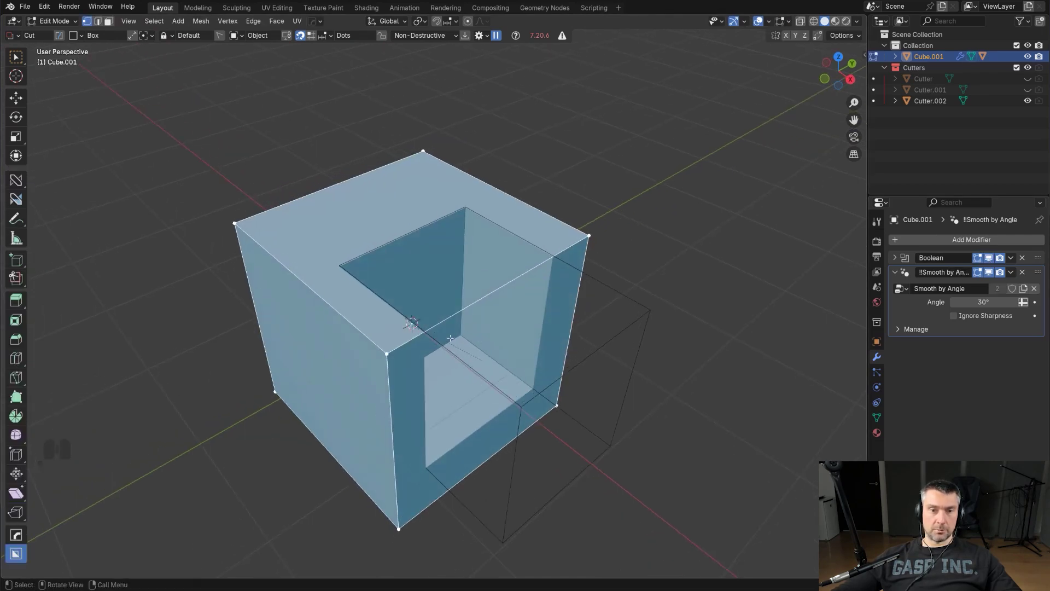
{"action": "key", "text": "alt+a"}
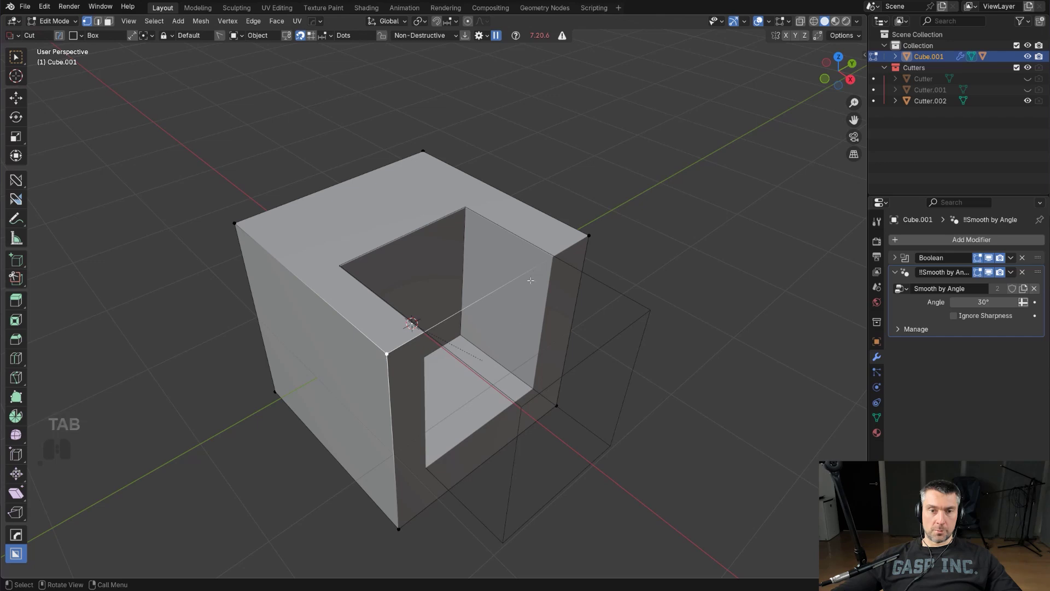
{"action": "key", "text": "Tab"}
{"action": "mouse_move", "coordinate": [526, 252]}
{"action": "middle_mouse_down"}
{"action": "mouse_move", "coordinate": [438, 250]}
{"action": "mouse_move", "coordinate": [516, 243]}
{"action": "middle_mouse_up"}
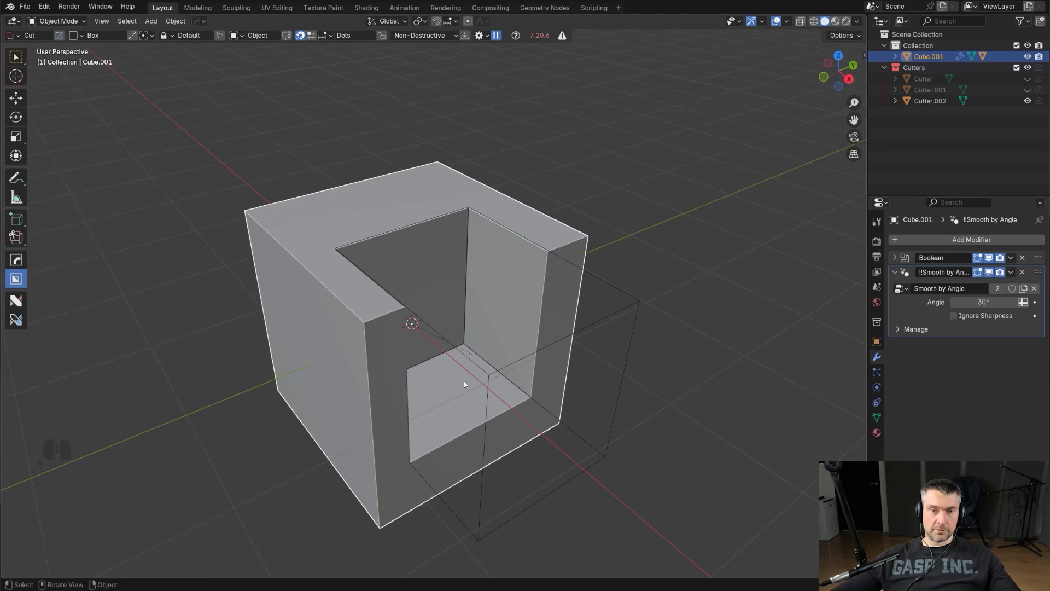
{"action": "key", "text": "Tab"}
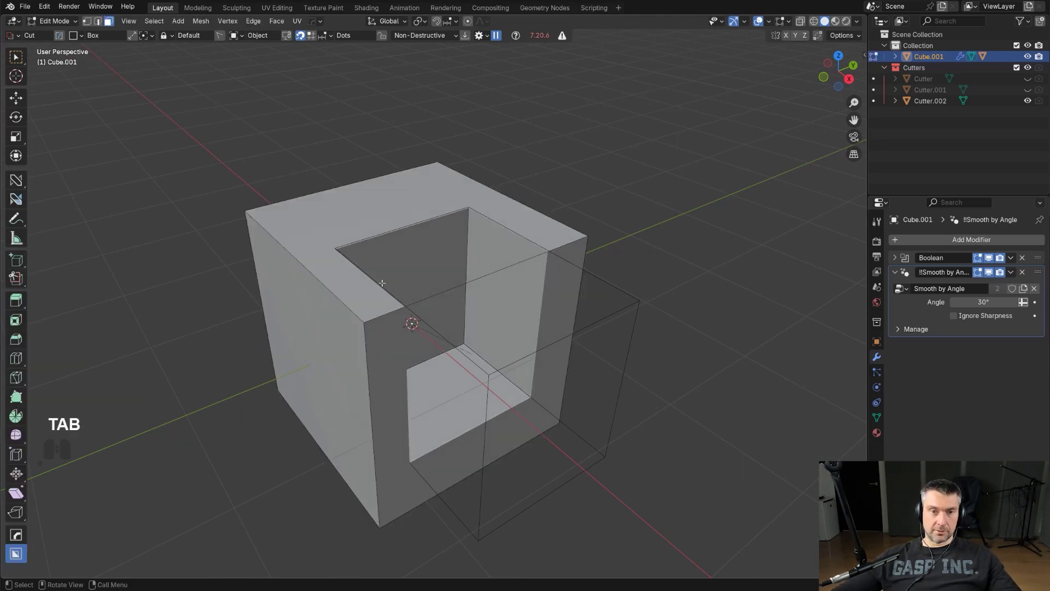
{"action": "key", "text": "Tab"}
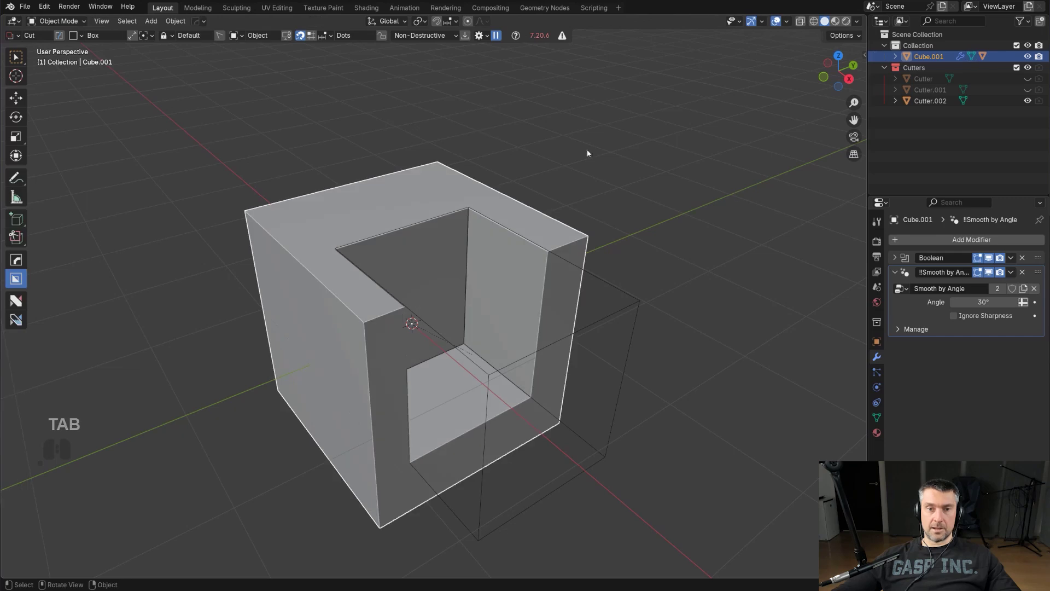
Step: Expand and apply the Boolean modifier on the cube, and select the cut's inner faces in Edit Mode
{"action": "left_click", "coordinate": [895, 258]}
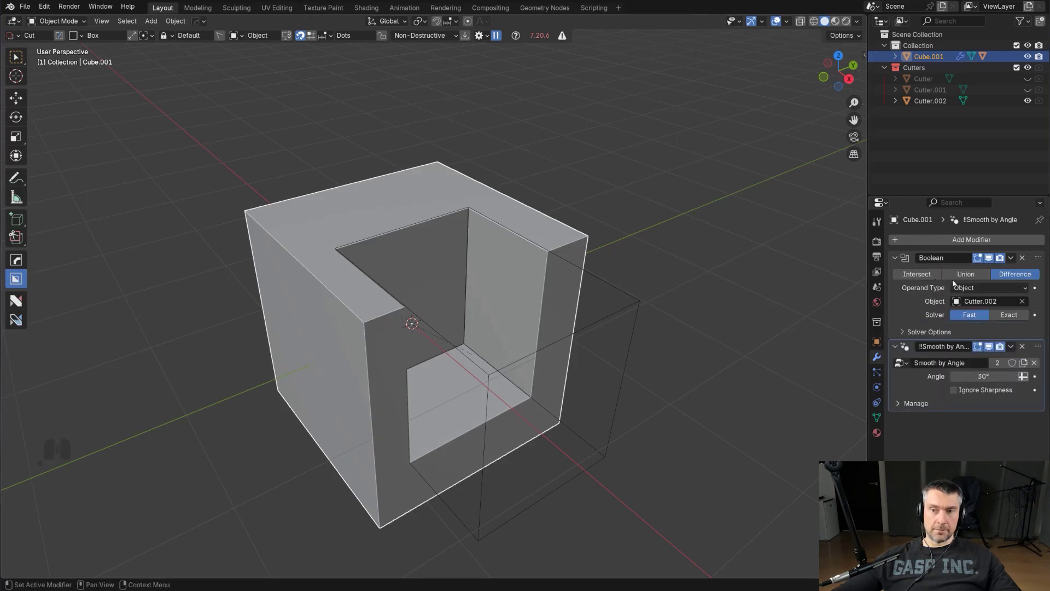
{"action": "key", "text": "Tab"}
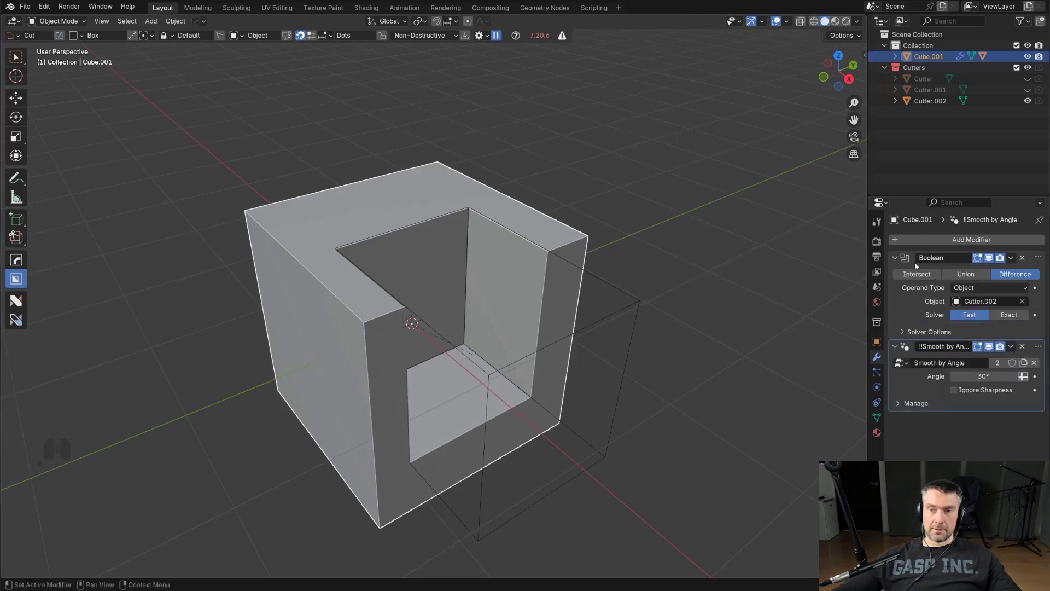
{"action": "key", "text": "ctrl+a"}
{"action": "key", "text": "Tab"}
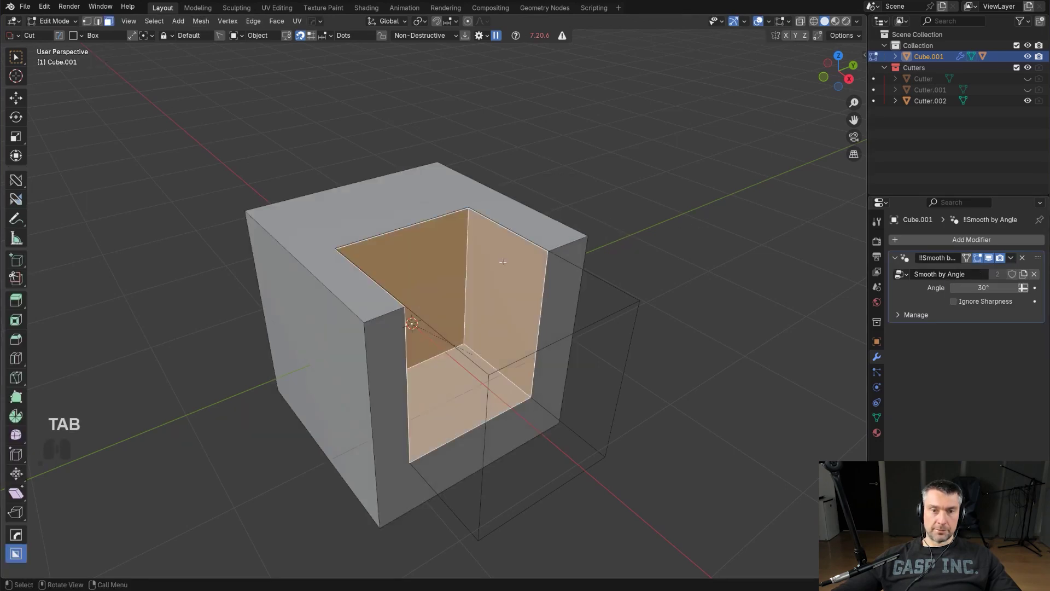
{"action": "left_click", "coordinate": [499, 262]}
{"action": "left_click", "coordinate": [428, 259]}
{"action": "key", "text": "Tab"}
Step: Undo the face selections and the application of the Boolean modifier
{"action": "key", "text": "ctrl+z"}
{"action": "key", "text": "ctrl+z"}
{"action": "key", "text": "ctrl+z"}
{"action": "key", "text": "ctrl+z"}
{"action": "key", "text": "ctrl+z"}
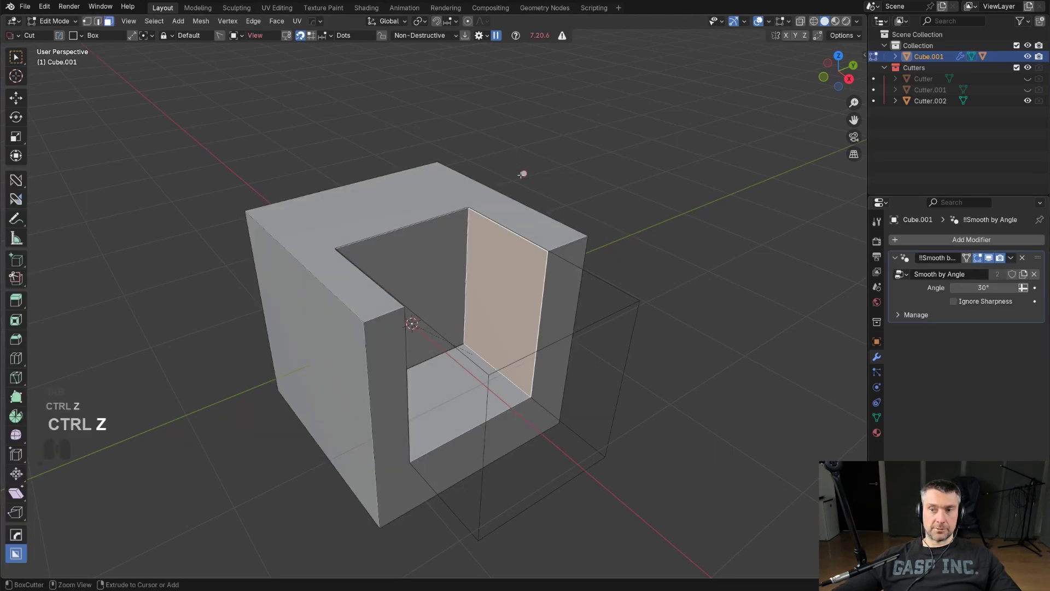
Step: Select the cutter, try moving it to shift the cut, and inspect the cube from several angles
{"action": "left_click", "coordinate": [546, 216]}
{"action": "key", "text": "g"}
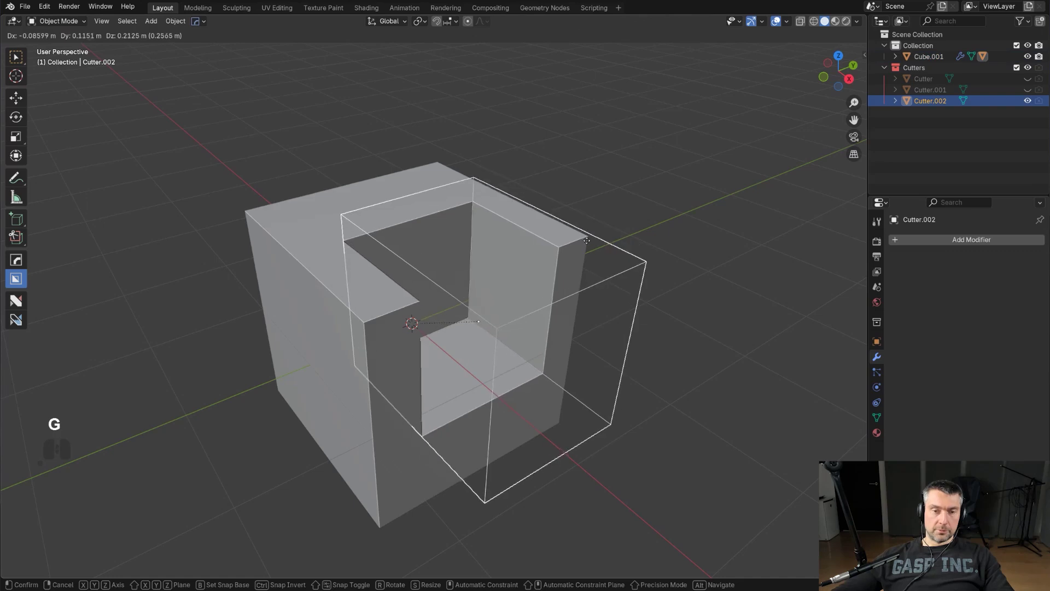
{"action": "left_click", "coordinate": [494, 271]}
{"action": "middle_click_drag", "start_coordinate": [494, 271], "coordinate": [461, 258]}
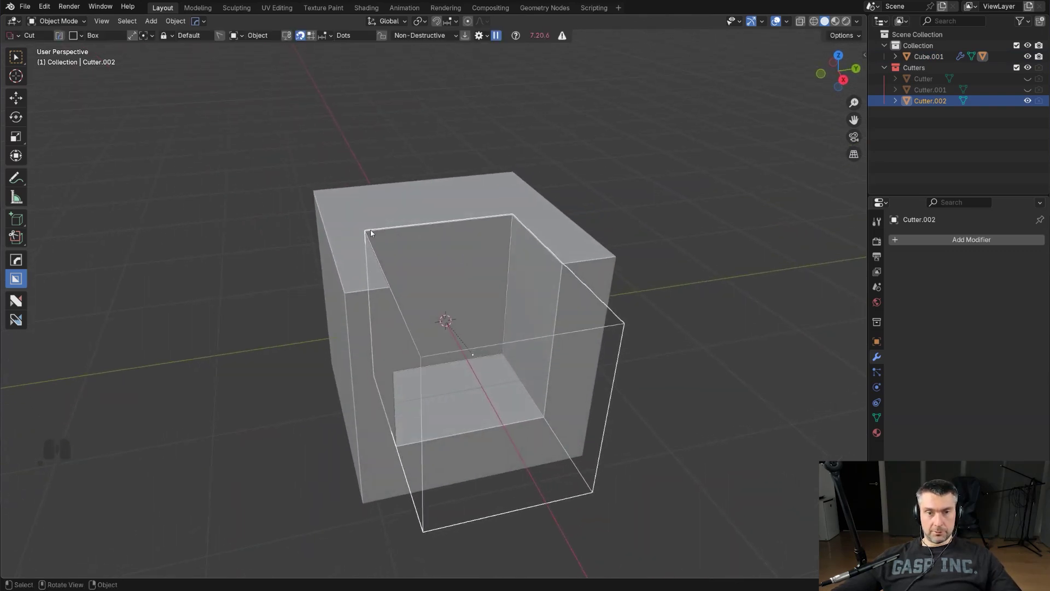
{"action": "middle_click_drag", "start_coordinate": [500, 232], "coordinate": [383, 165]}
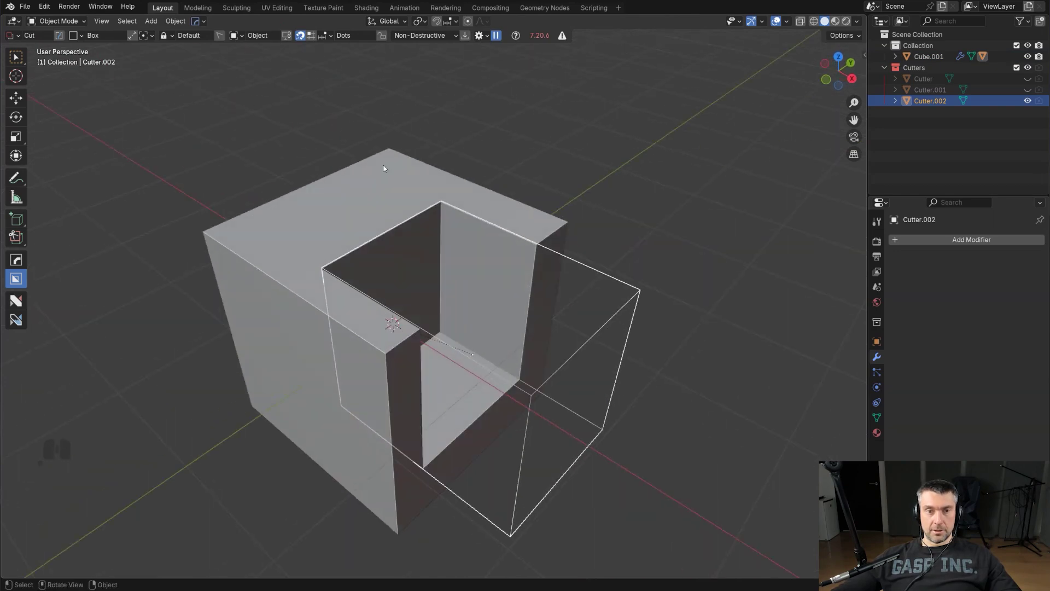
Step: Hide the Cutters collection and view the cut cube without its cutter outline
{"action": "middle_click_drag", "start_coordinate": [341, 197], "coordinate": [398, 205]}
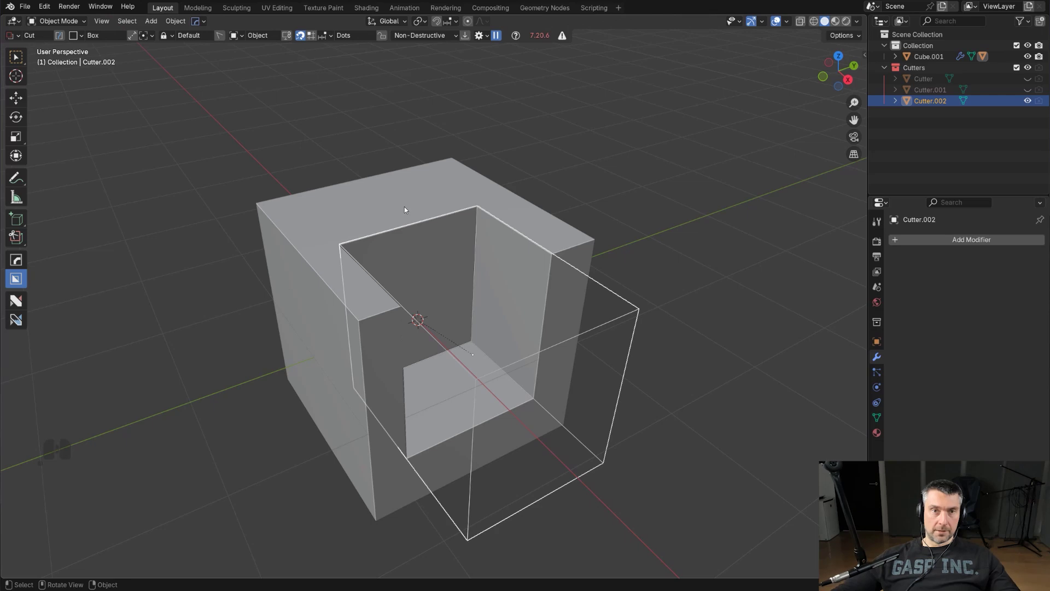
{"action": "key", "text": "shift+2"}
{"action": "middle_click_drag", "start_coordinate": [462, 225], "coordinate": [365, 218], "text": "shift"}
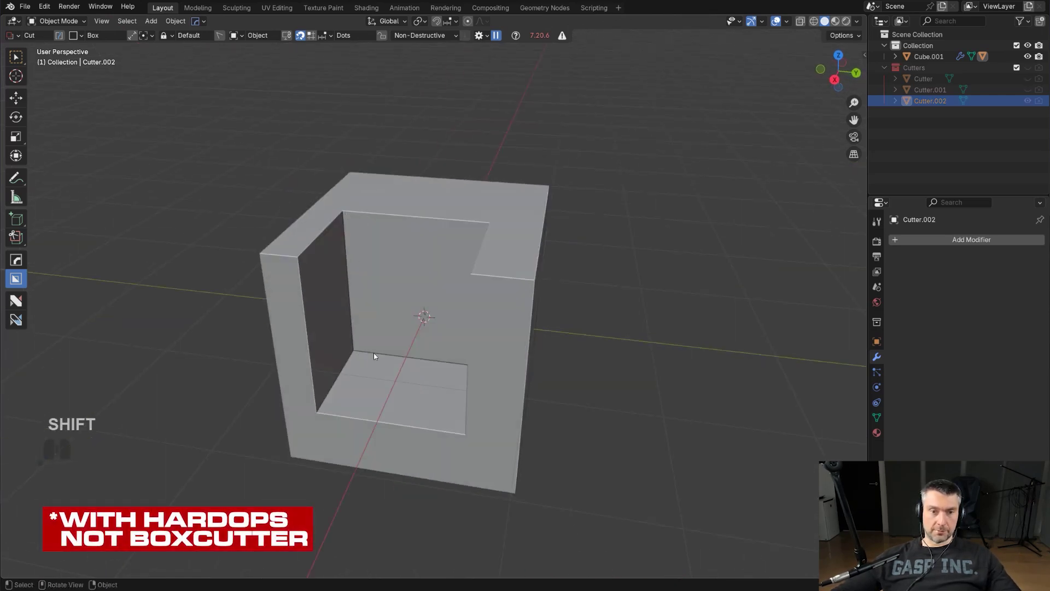
{"action": "middle_click_drag", "start_coordinate": [374, 356], "coordinate": [491, 356]}
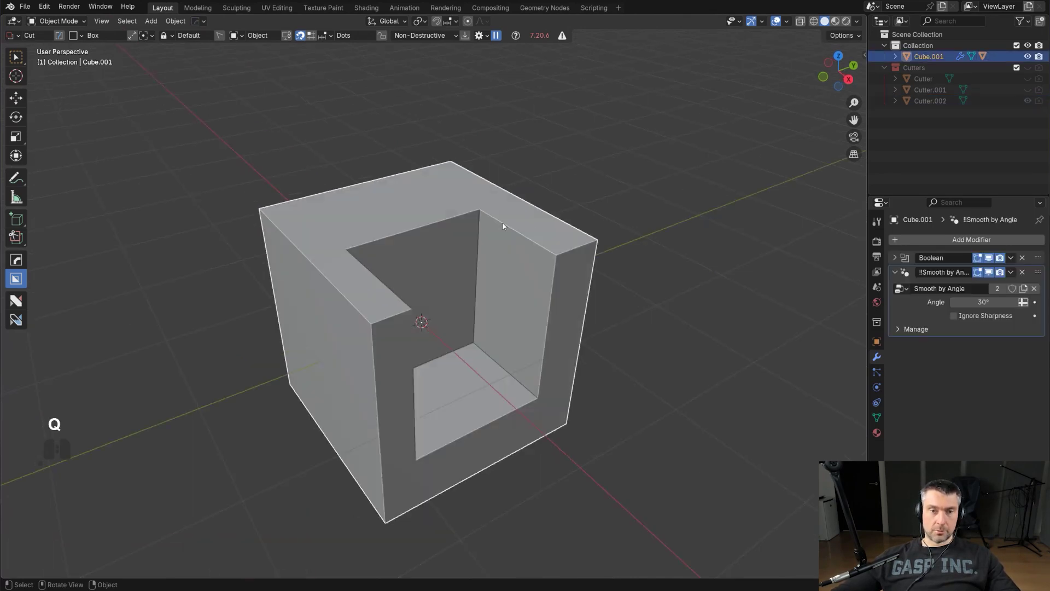
Step: Select the cut cube and start the HardOps Face Extract operation on it
{"action": "scroll", "coordinate": [503, 223], "scroll_direction": "up", "scroll_amount": 2}
{"action": "middle_click_drag", "start_coordinate": [495, 226], "coordinate": [497, 230], "text": "shift"}
{"action": "left_click", "coordinate": [466, 205]}
{"action": "scroll", "coordinate": [466, 206], "scroll_direction": "down", "scroll_amount": 3}
{"action": "key", "text": "q"}
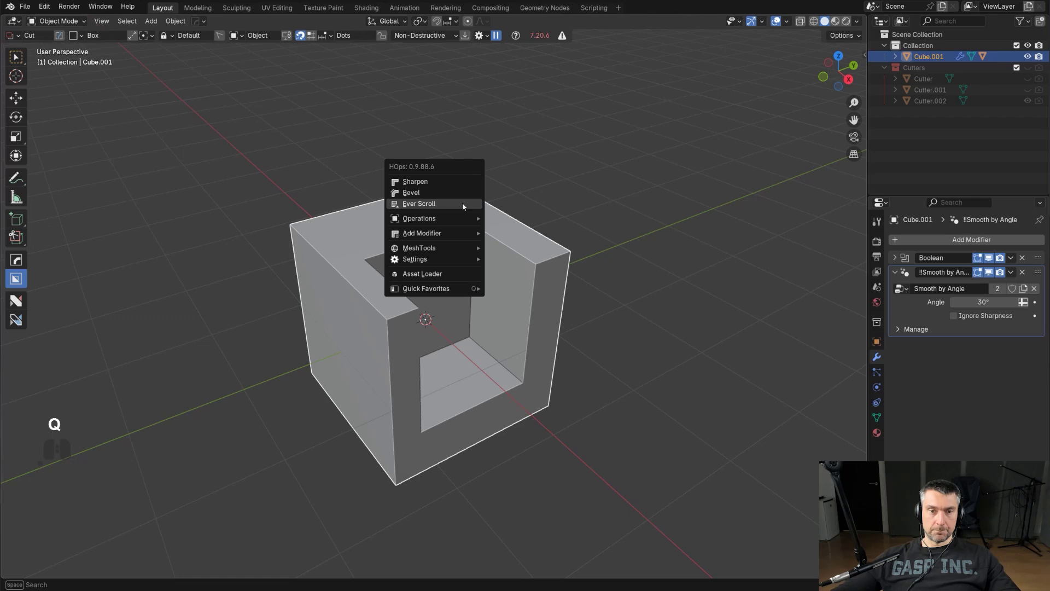
{"action": "mouse_move", "coordinate": [473, 218]}
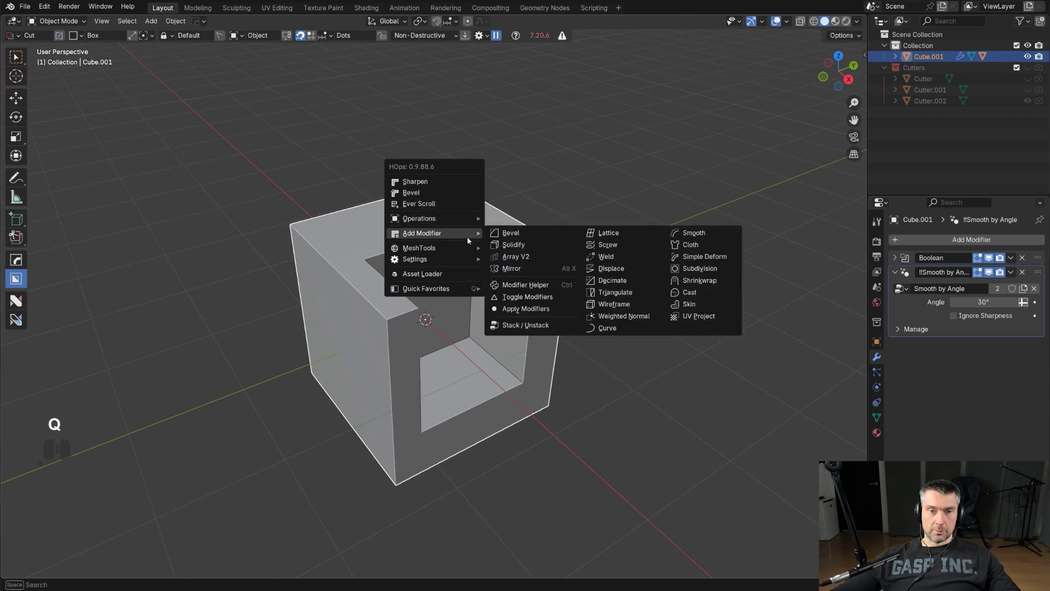
{"action": "mouse_move", "coordinate": [464, 250]}
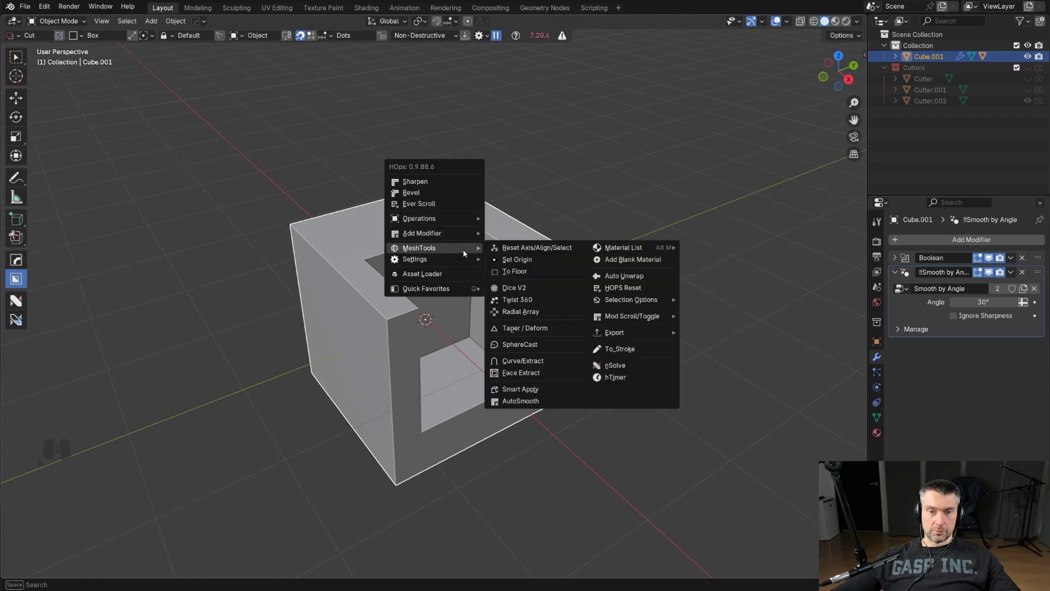
{"action": "left_click", "coordinate": [553, 372]}
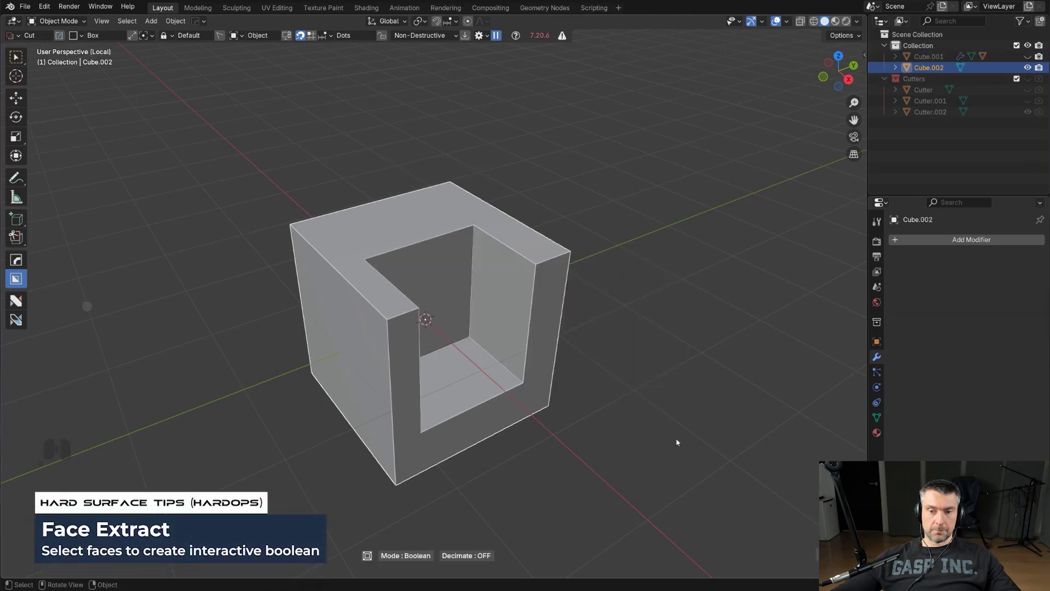
Step: Show the Face Extract hotkey help, select the cut's back wall and floor faces, and accept them as a Boolean
{"action": "key", "text": "h"}
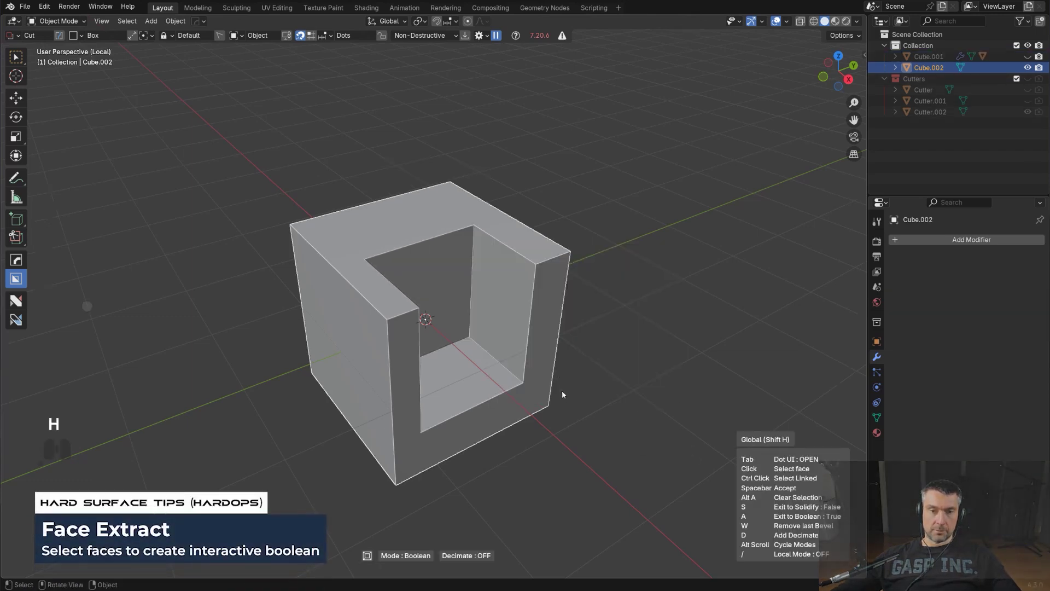
{"action": "scroll", "coordinate": [563, 395], "scroll_direction": "up", "scroll_amount": 1}
{"action": "middle_click_drag", "start_coordinate": [563, 381], "coordinate": [526, 328], "text": "shift"}
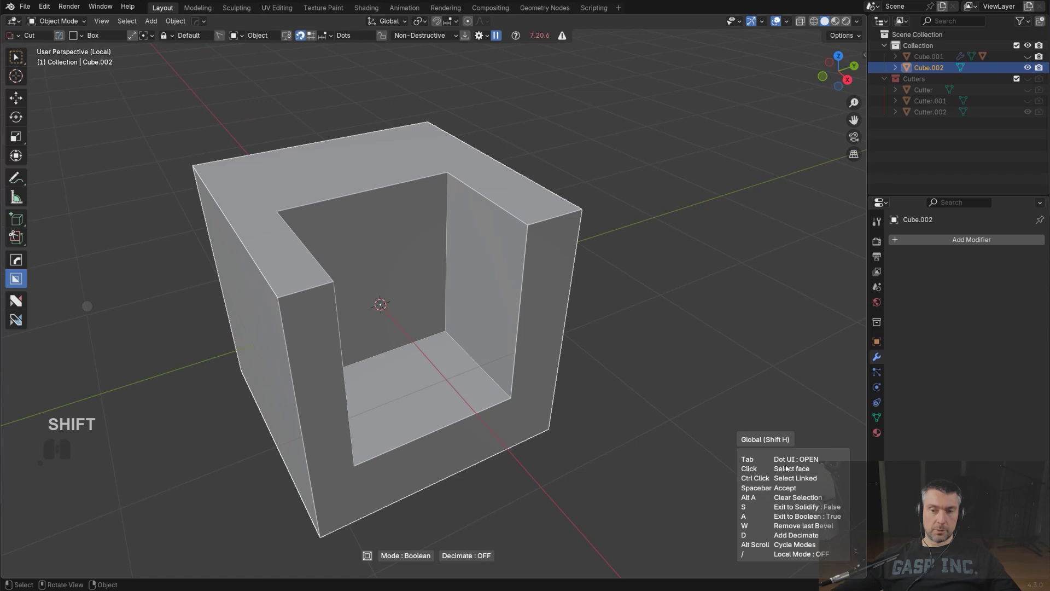
{"action": "middle_click_drag", "start_coordinate": [536, 364], "coordinate": [546, 284]}
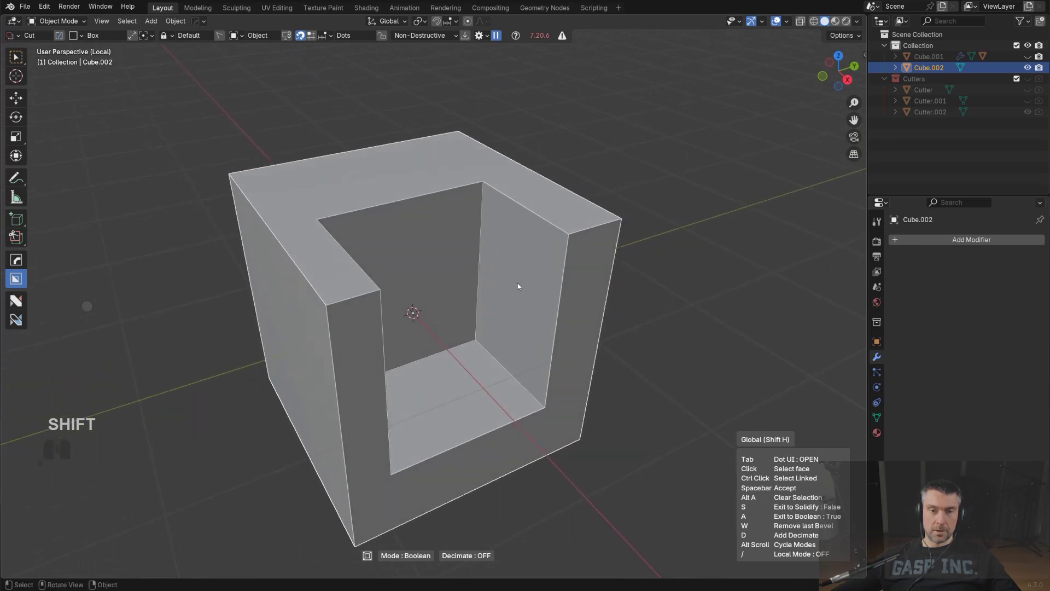
{"action": "left_click", "coordinate": [432, 249]}
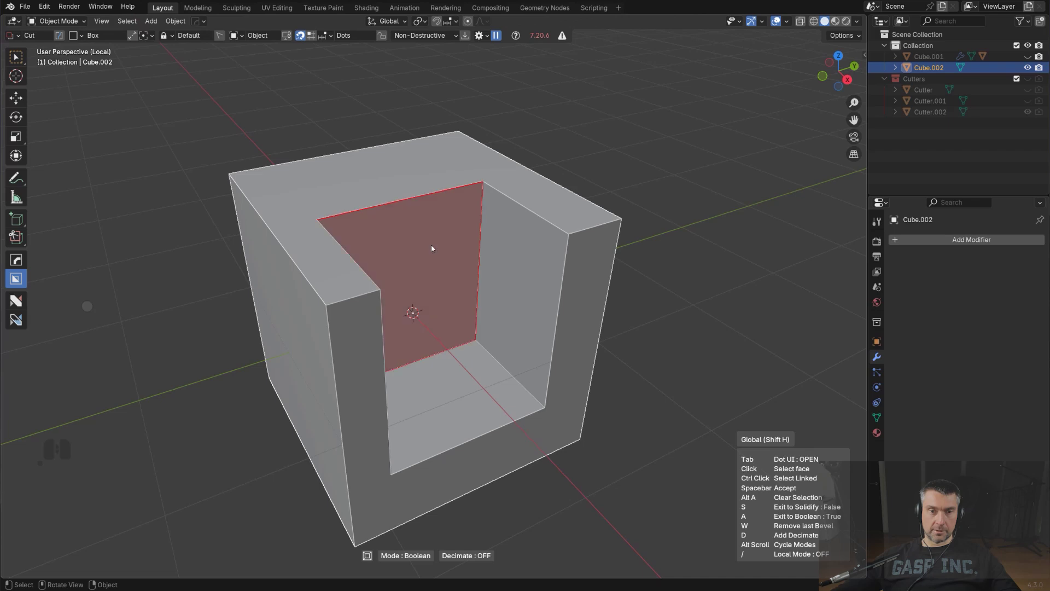
{"action": "left_click", "coordinate": [461, 383], "text": "ctrl"}
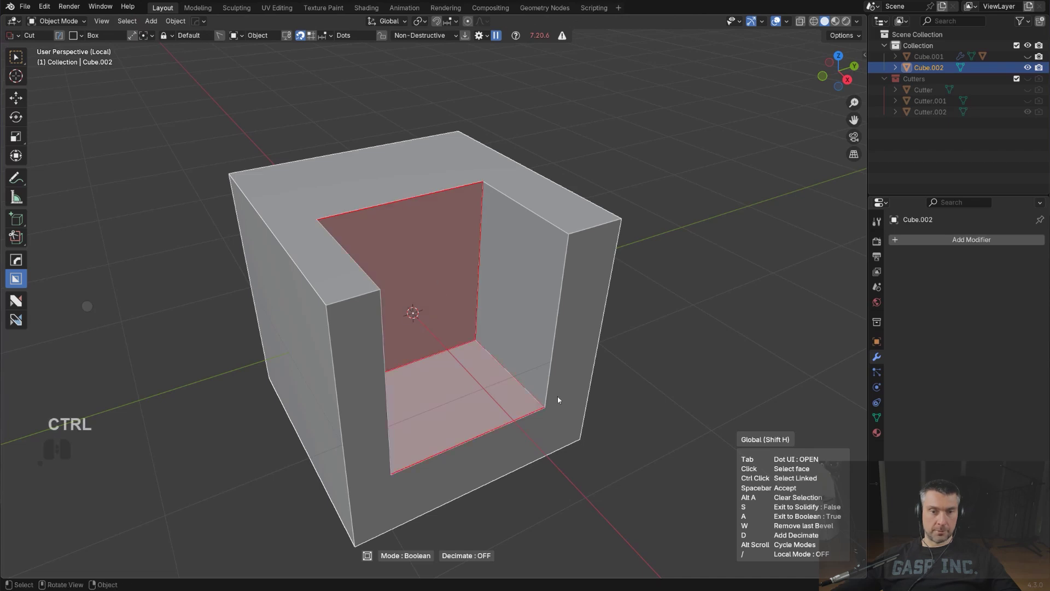
{"action": "middle_click_drag", "start_coordinate": [557, 396], "coordinate": [485, 237]}
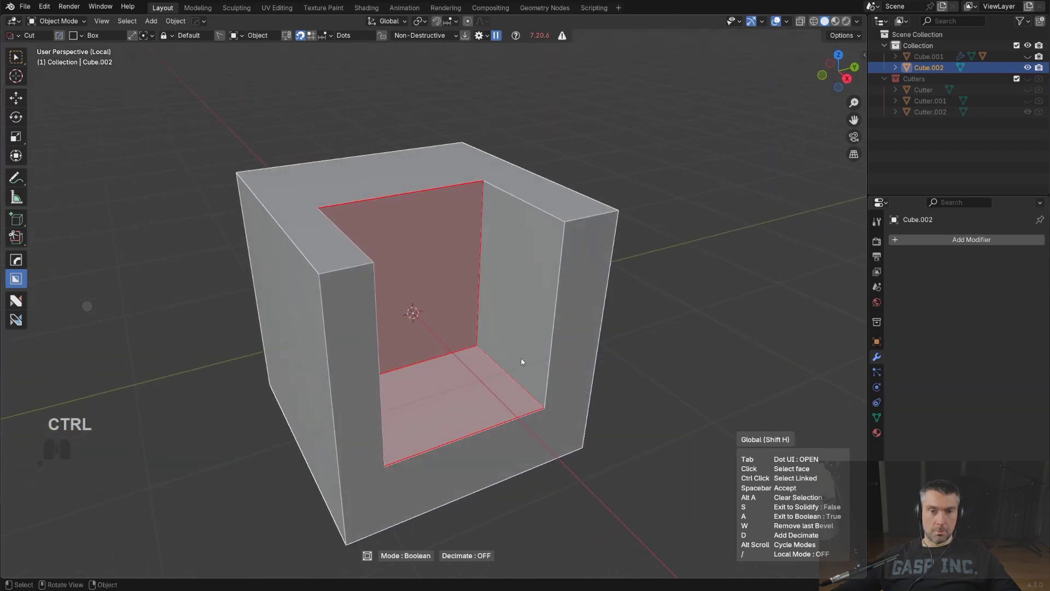
{"action": "middle_click_drag", "start_coordinate": [605, 327], "coordinate": [615, 330]}
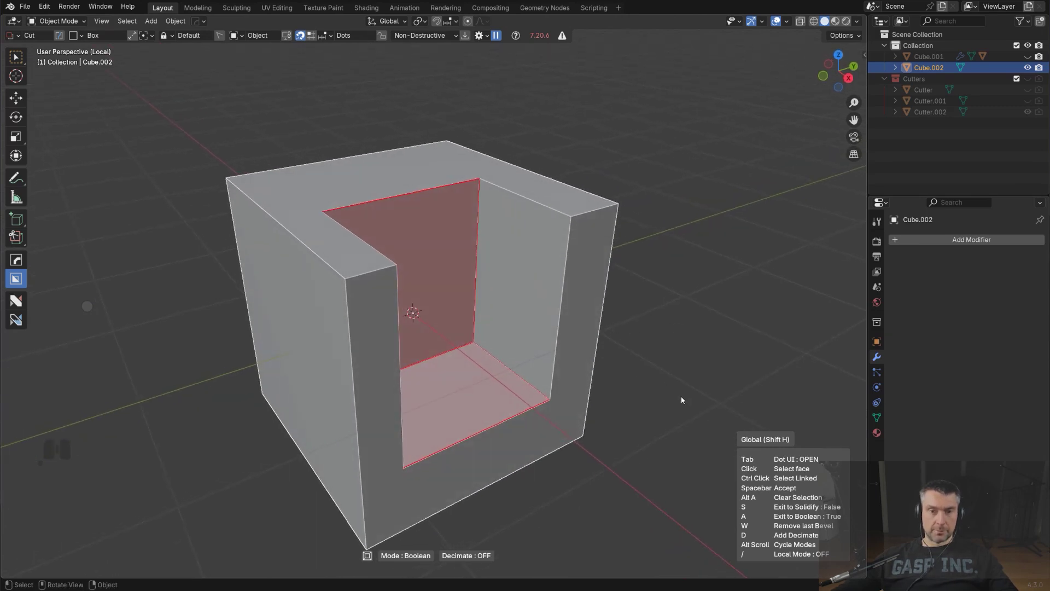
{"action": "key", "text": "space"}
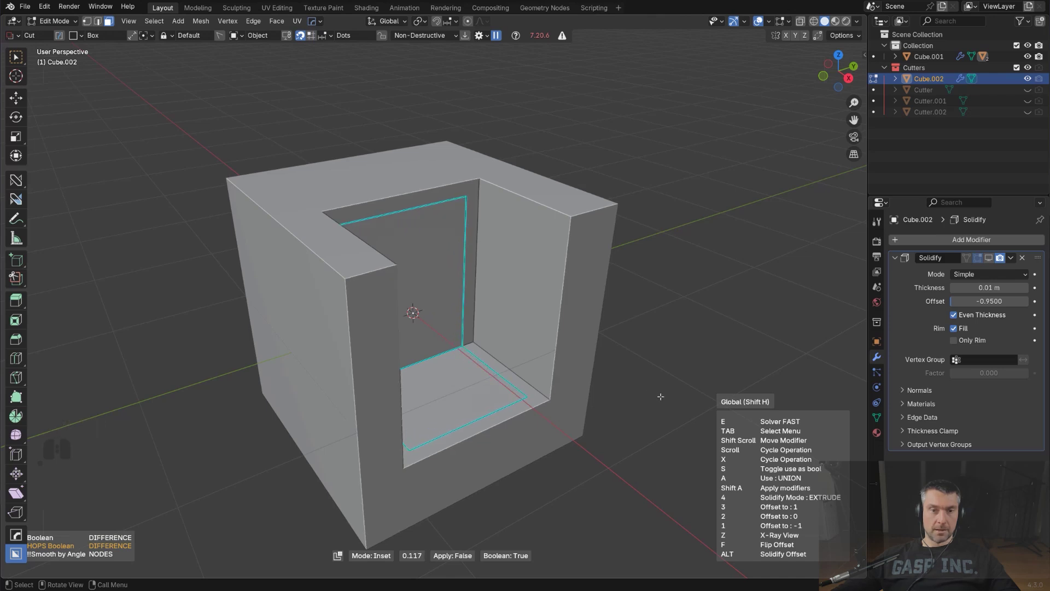
Step: Inset the extracted faces about 0.117, try the Union operation, and extrude them about 0.24 m into the cube as a Difference Boolean
{"action": "left_click", "coordinate": [661, 397]}
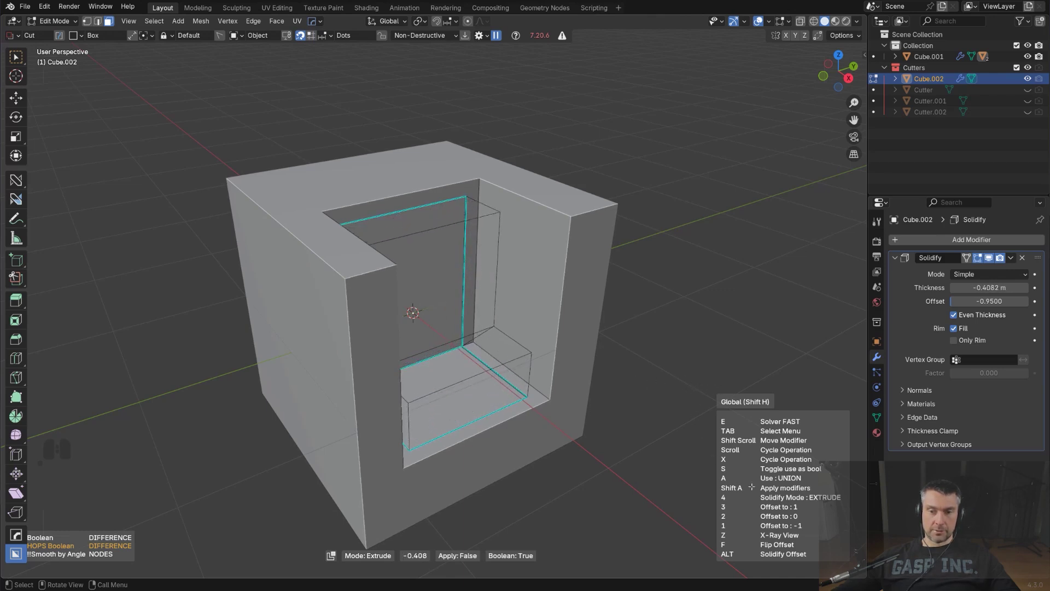
{"action": "key", "text": "a"}
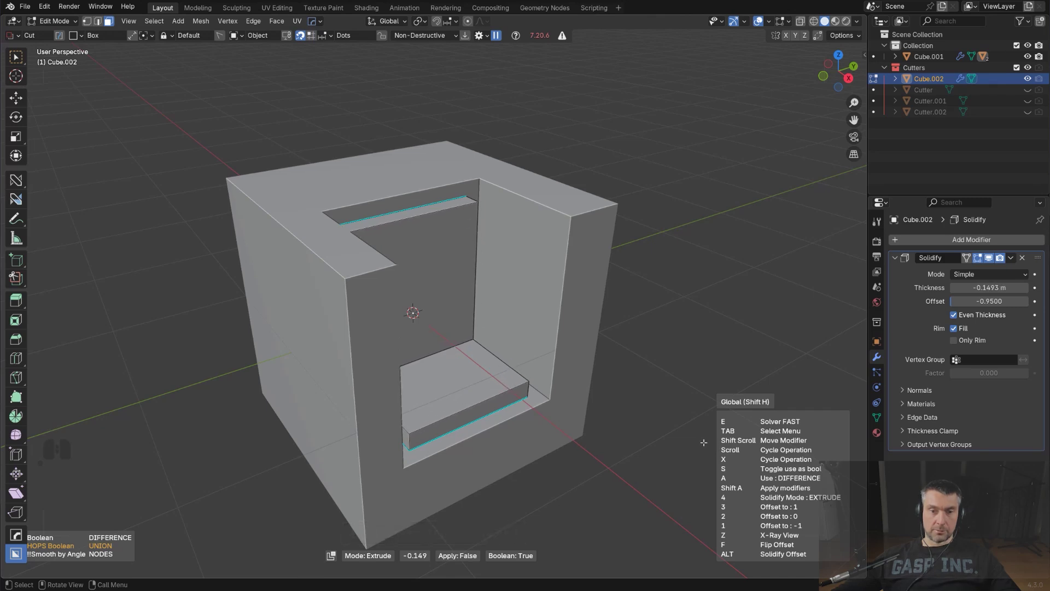
{"action": "key", "text": "a"}
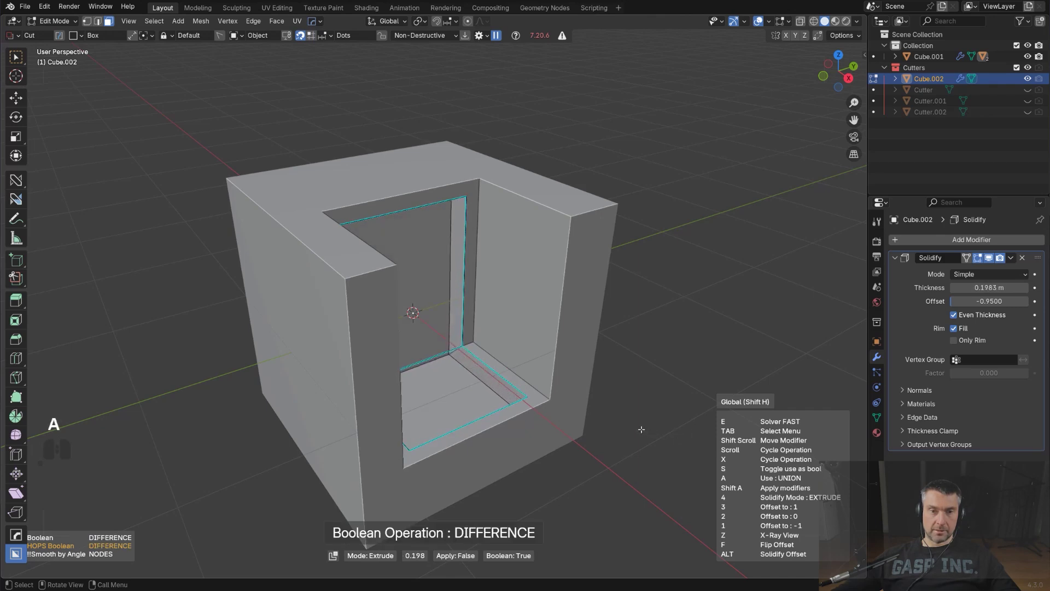
{"action": "left_click", "coordinate": [635, 427]}
Step: Hide the cutters, select the cube, and use Ever Scroll to display the large box cutter of the first Boolean
{"action": "middle_click_drag", "start_coordinate": [634, 428], "coordinate": [581, 326]}
{"action": "key", "text": "shift+2"}
{"action": "left_click", "coordinate": [581, 326]}
{"action": "key", "text": "q"}
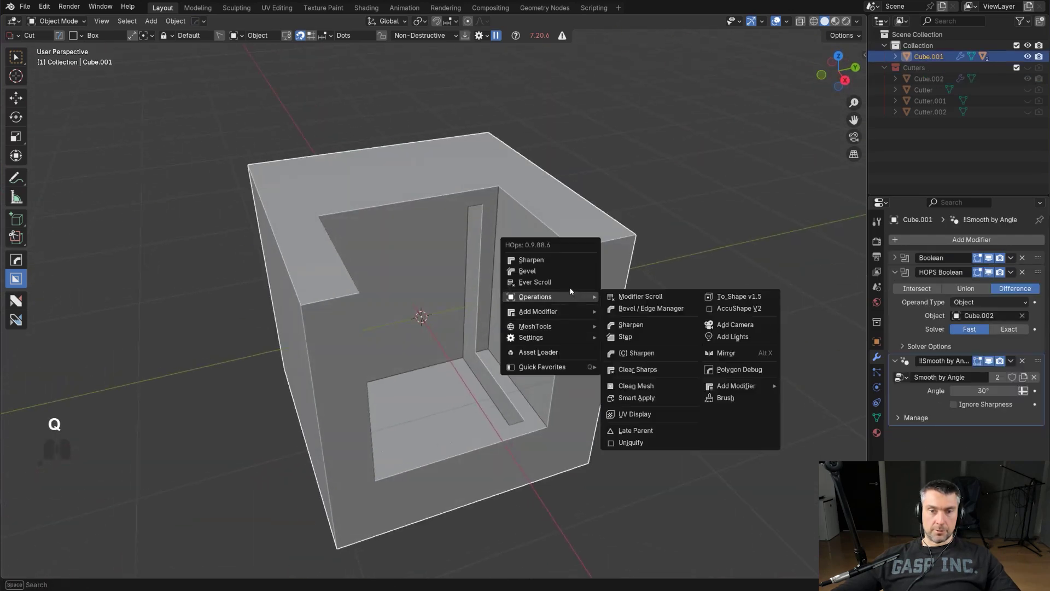
{"action": "left_click", "coordinate": [569, 281]}
{"action": "scroll", "coordinate": [570, 281], "scroll_direction": "up", "scroll_amount": 1}
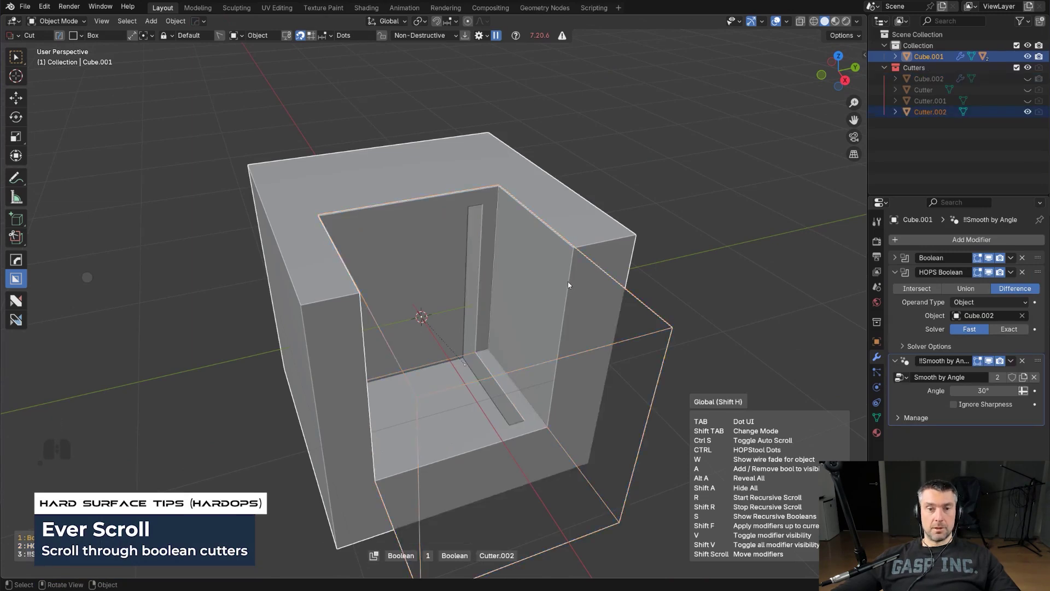
{"action": "left_click", "coordinate": [568, 281]}
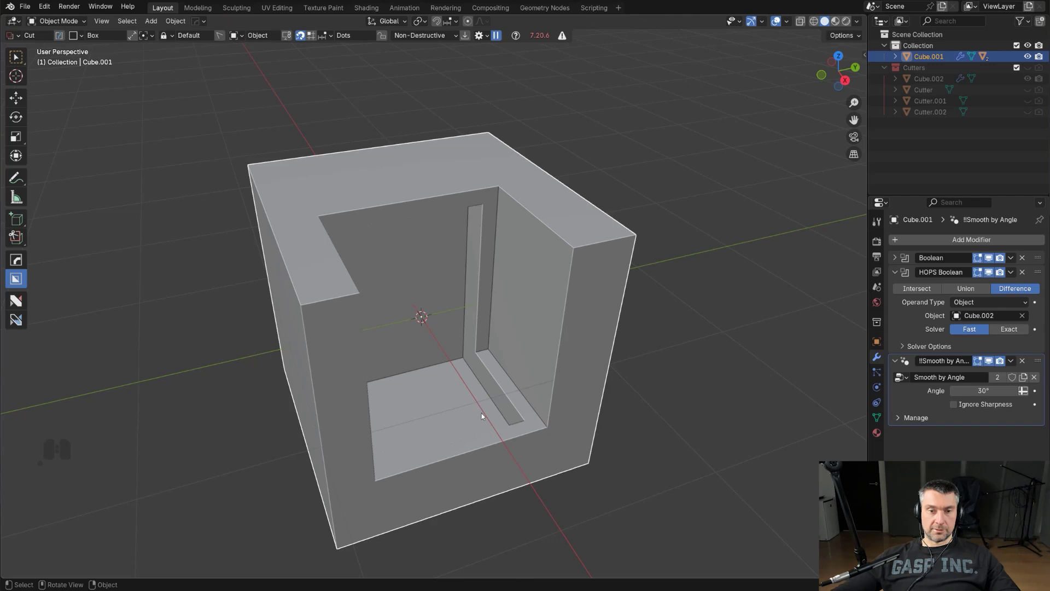
Step: Use Ever Scroll to step to the HOPS Boolean and examine the extracted-face cutter and its Solidify modifier
{"action": "key", "text": "q"}
{"action": "left_click", "coordinate": [578, 321]}
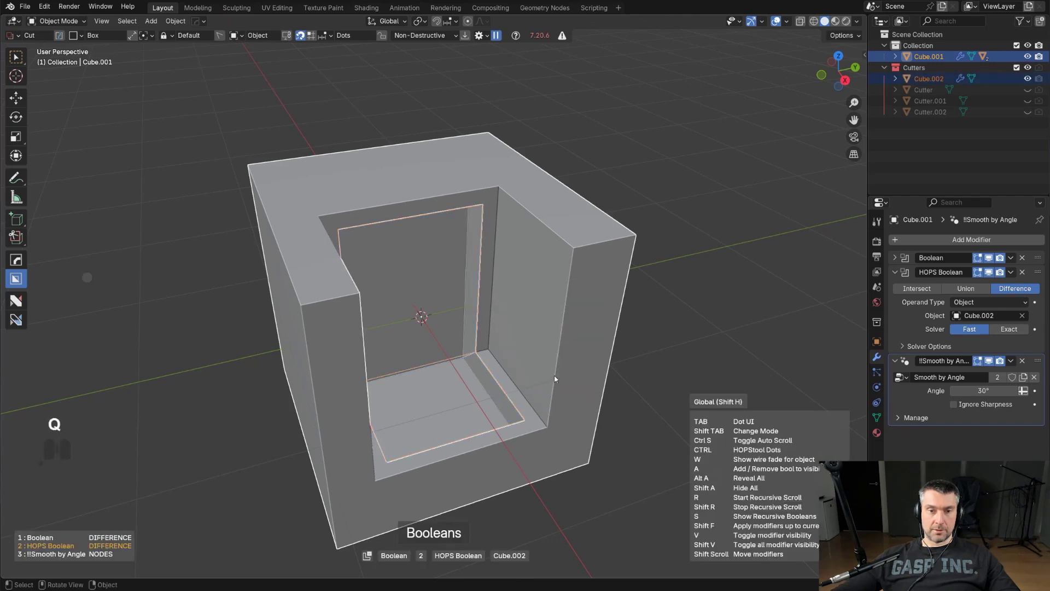
{"action": "key", "text": "q"}
{"action": "left_click", "coordinate": [585, 336]}
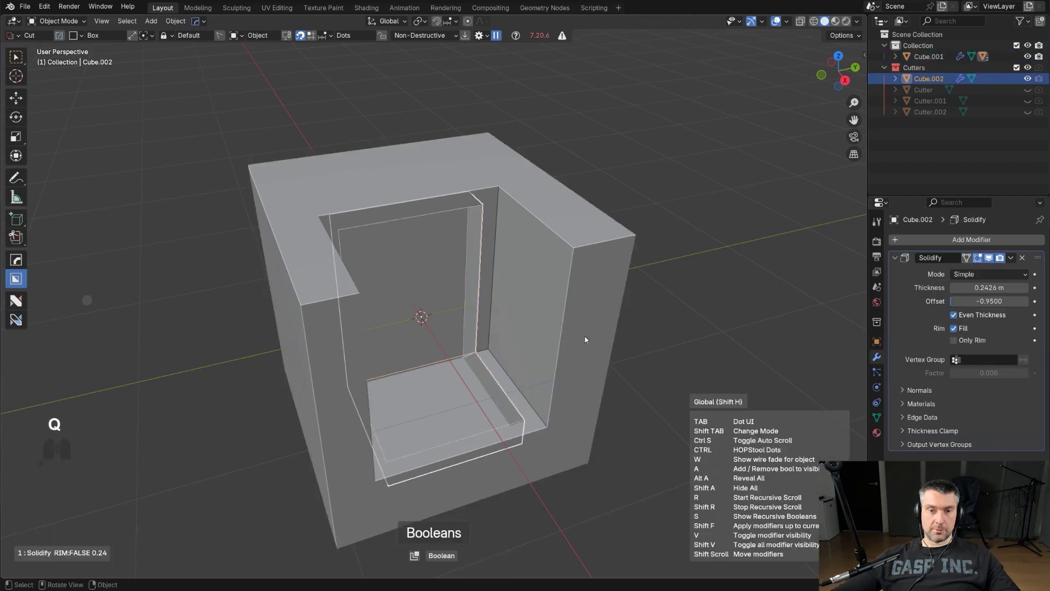
{"action": "left_click", "coordinate": [584, 337]}
{"action": "key", "text": "q"}
{"action": "left_click", "coordinate": [593, 293]}
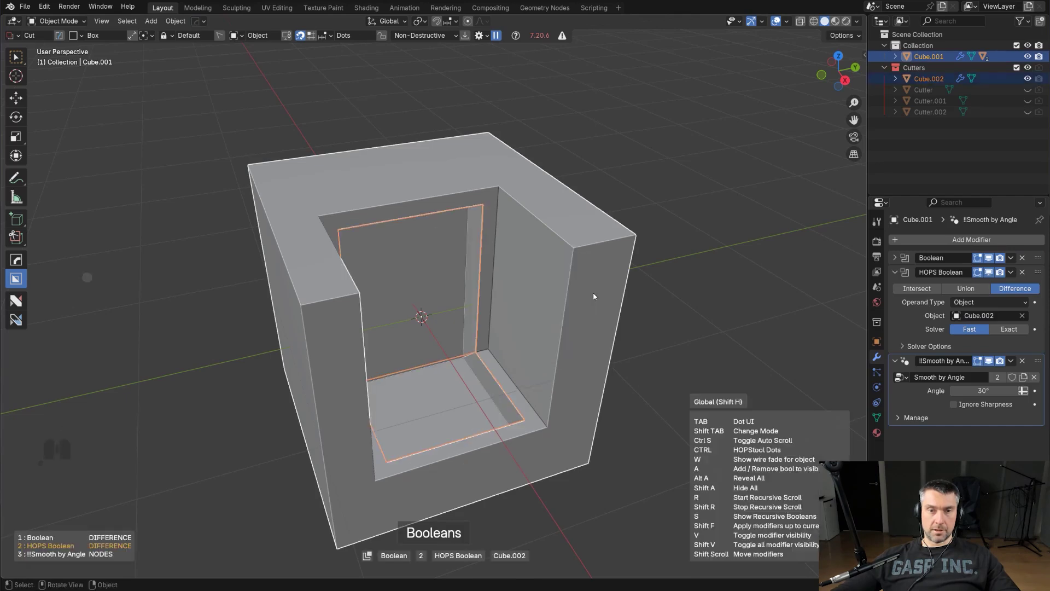
Step: Scroll back to the large box cutter, make it the selected object, and isolate it in local view
{"action": "scroll", "coordinate": [593, 294], "scroll_direction": "up", "scroll_amount": 1}
{"action": "left_click", "coordinate": [593, 294]}
{"action": "scroll", "coordinate": [547, 337], "scroll_direction": "down", "scroll_amount": 1}
{"action": "middle_click_drag", "start_coordinate": [505, 376], "coordinate": [536, 356]}
{"action": "key", "text": "q"}
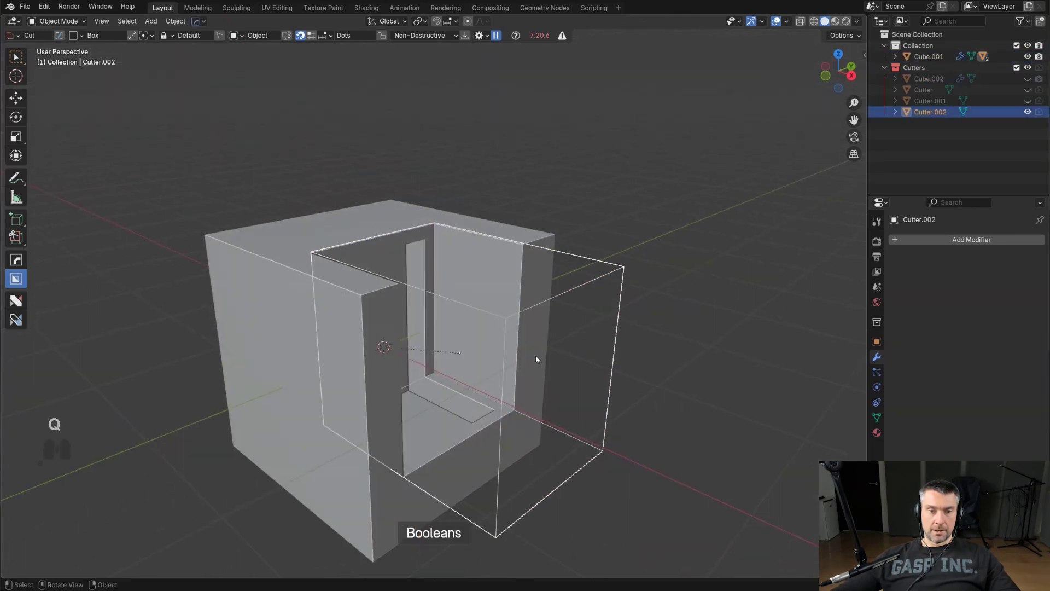
{"action": "key", "text": "slash"}
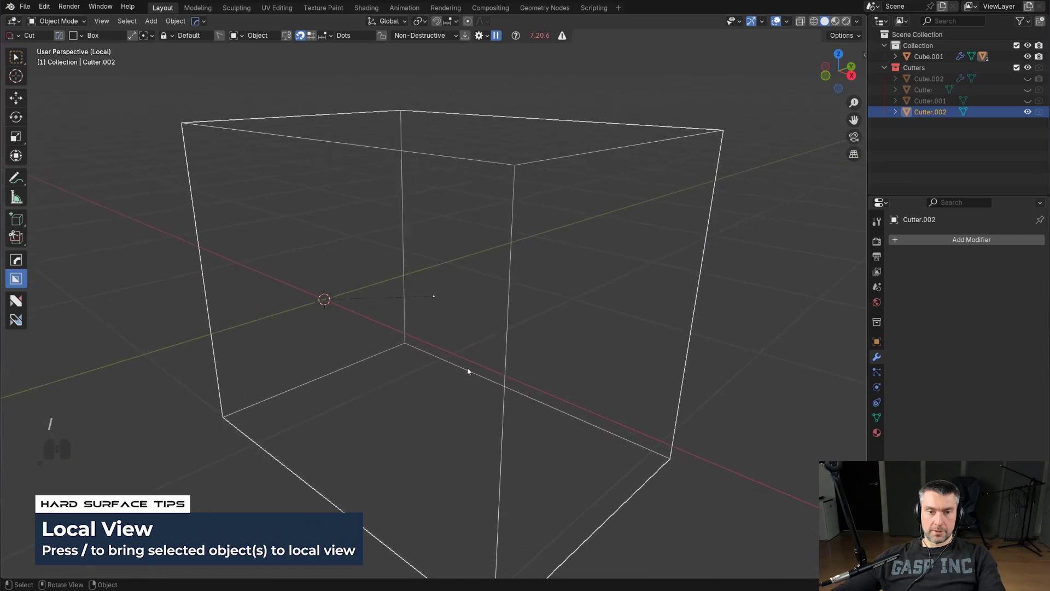
Step: Cut a small box into an upper corner of the isolated cutter with BoxCutter in orthographic view
{"action": "mouse_move", "coordinate": [467, 366]}
{"action": "middle_mouse_down"}
{"action": "mouse_move", "coordinate": [468, 345]}
{"action": "mouse_move", "coordinate": [514, 354]}
{"action": "mouse_move", "coordinate": [495, 352]}
{"action": "mouse_move", "coordinate": [465, 403]}
{"action": "mouse_move", "coordinate": [435, 310]}
{"action": "middle_mouse_up"}
{"action": "key", "text": "KP_5"}
{"action": "left_click_drag", "start_coordinate": [434, 309], "coordinate": [387, 284]}
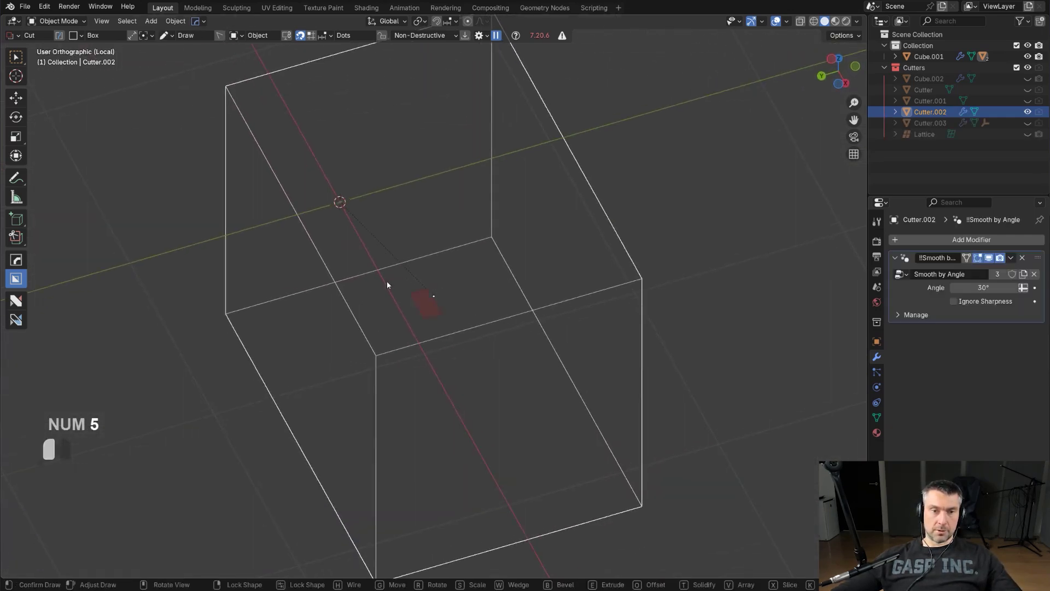
{"action": "left_click_drag", "start_coordinate": [290, 224], "coordinate": [285, 214]}
{"action": "left_click", "coordinate": [254, 141]}
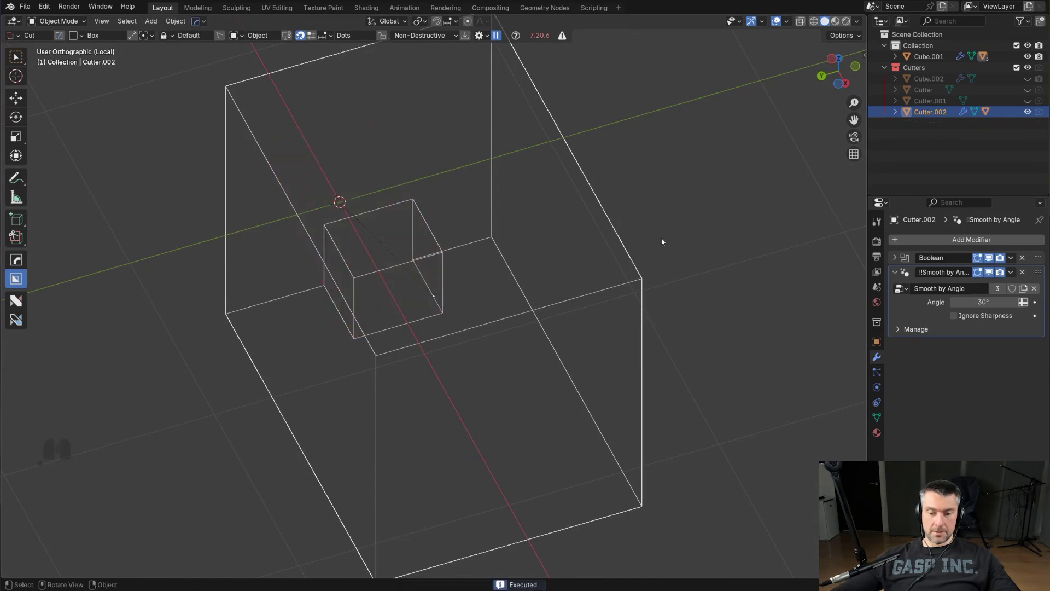
Step: Leave local view, inspect the block produced inside the main cube's cut, and hide the Cutters collection
{"action": "key", "text": "KP_Divide"}
{"action": "middle_click_drag", "start_coordinate": [661, 237], "coordinate": [617, 288]}
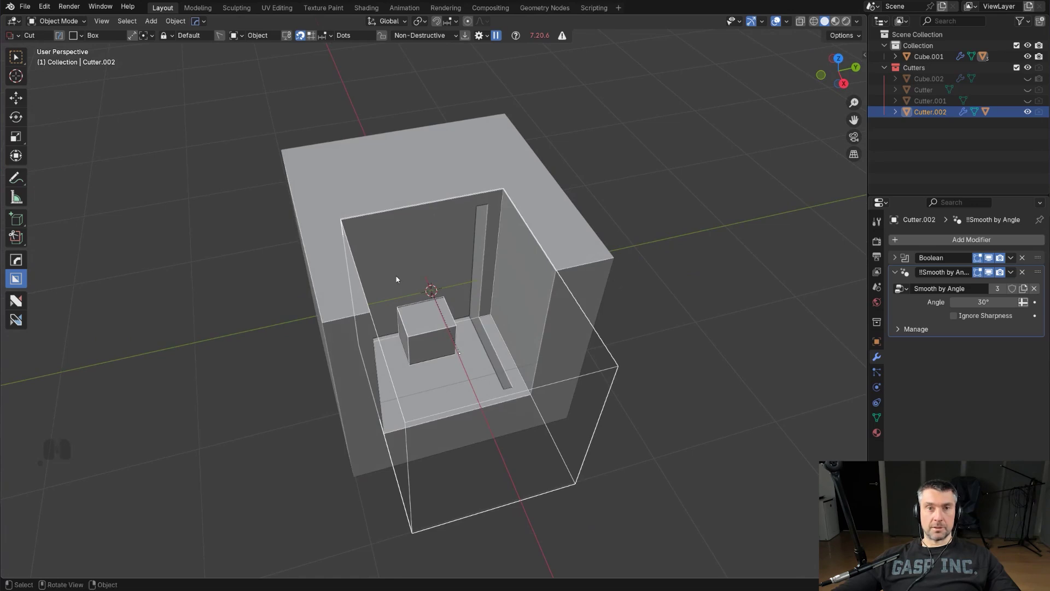
{"action": "key", "text": "shift+2"}
Step: Delete the cut cube, add a new cube, and stretch it along the Y axis into a long block
{"action": "middle_click_drag", "start_coordinate": [605, 284], "coordinate": [523, 265]}
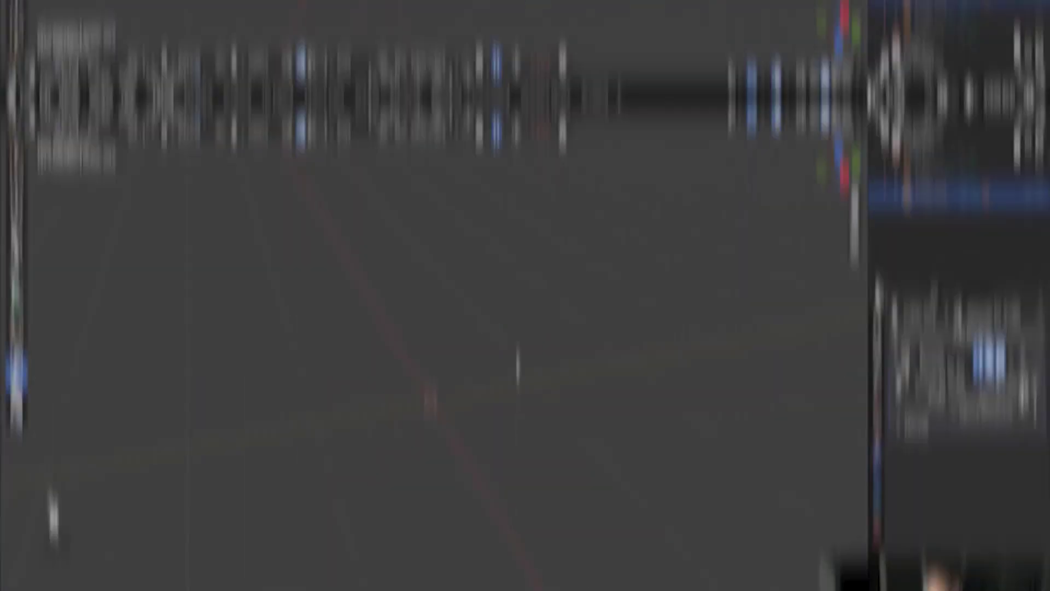
{"action": "middle_click_drag", "start_coordinate": [405, 293], "coordinate": [490, 261]}
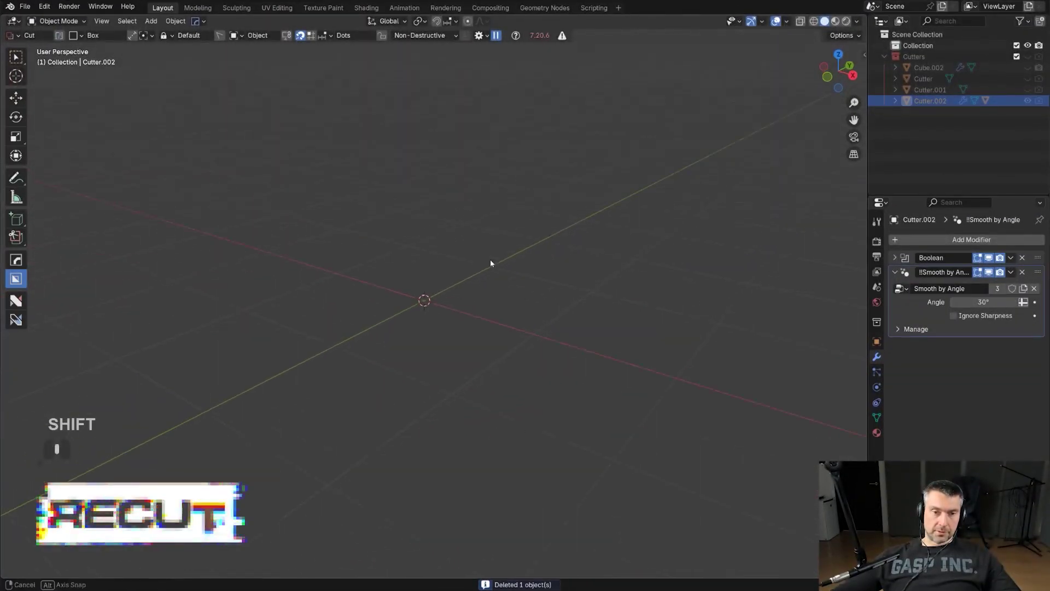
{"action": "key", "text": "shift+a"}
{"action": "mouse_move", "coordinate": [494, 267]}
{"action": "left_click", "coordinate": [534, 283]}
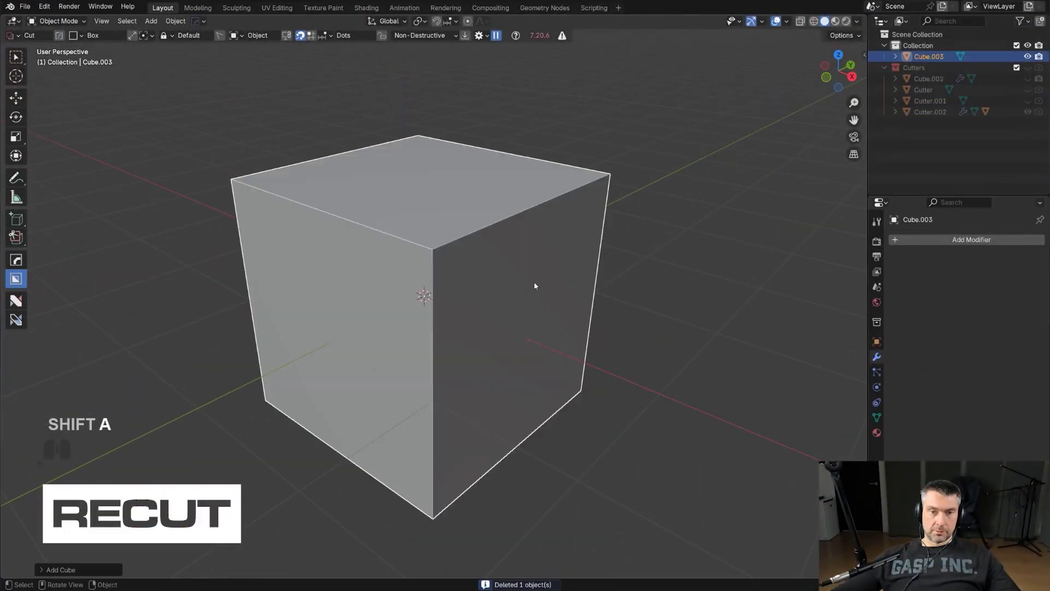
{"action": "key", "text": "s"}
{"action": "key", "text": "y"}
{"action": "left_click", "coordinate": [739, 213]}
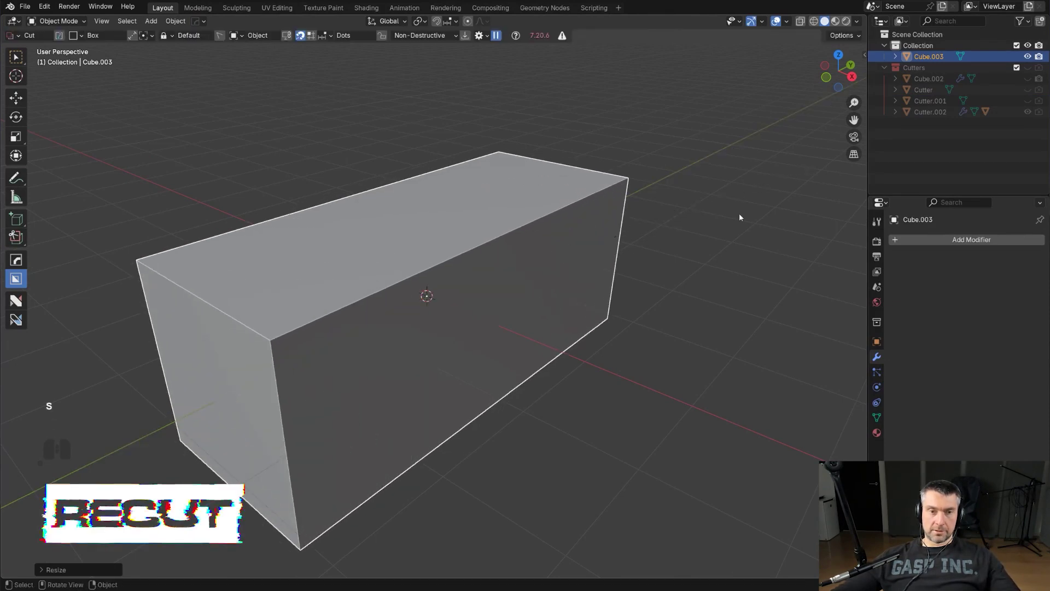
Step: Cut a diagonal wedge along the long block's upper edge with BoxCutter's Ngon shape in front orthographic view
{"action": "middle_click_drag", "start_coordinate": [739, 213], "coordinate": [495, 318], "text": "alt"}
{"action": "key", "text": "KP_5"}
{"action": "scroll", "coordinate": [513, 267], "scroll_direction": "up", "scroll_amount": 3}
{"action": "scroll", "coordinate": [494, 318], "scroll_direction": "down", "scroll_amount": 1}
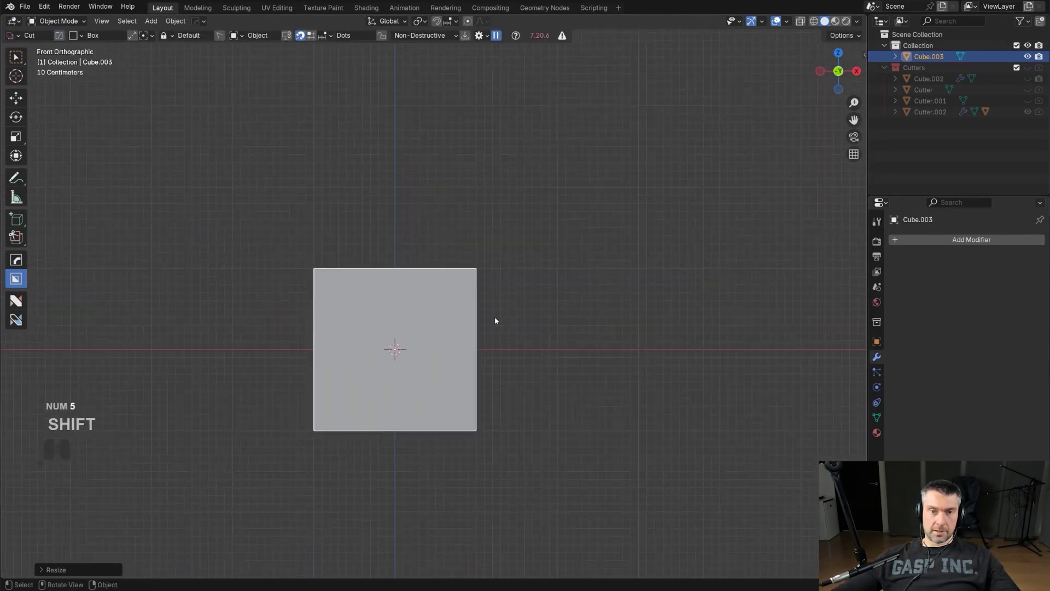
{"action": "key", "text": "d"}
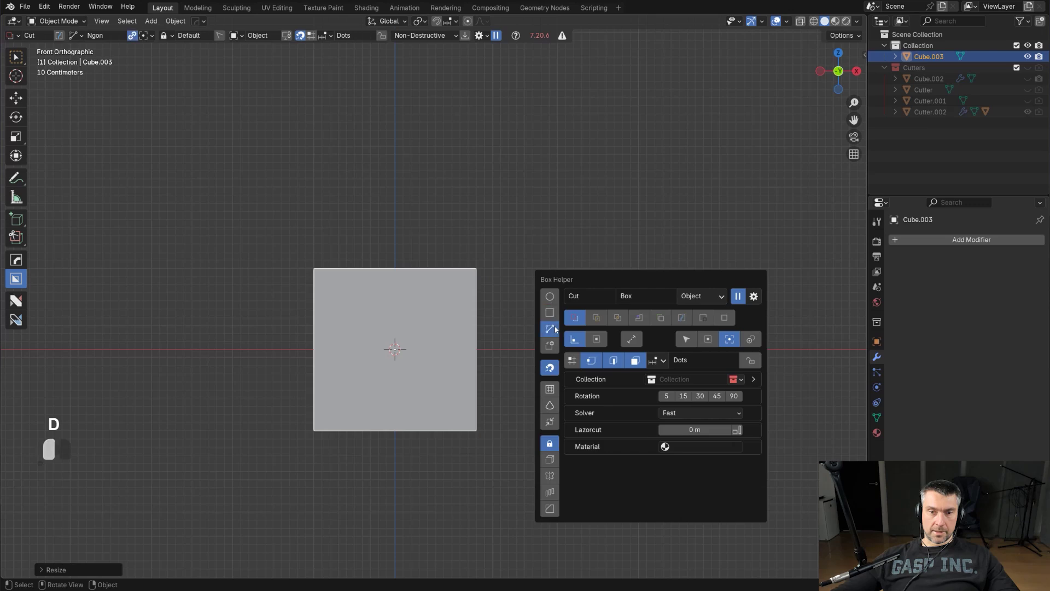
{"action": "left_click", "coordinate": [359, 246]}
{"action": "left_click", "coordinate": [562, 437]}
{"action": "key", "text": "space"}
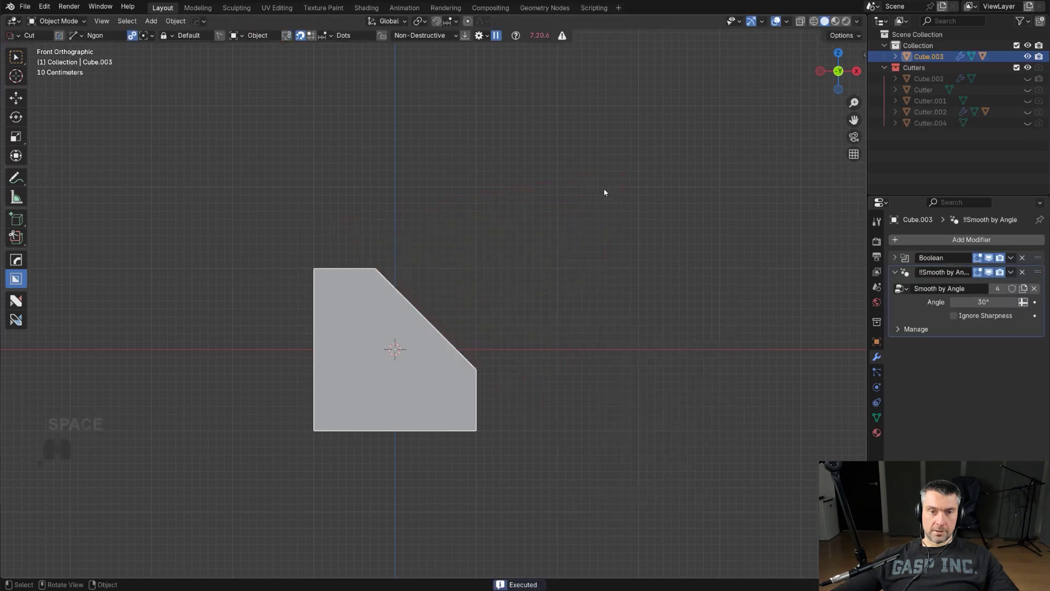
{"action": "middle_click_drag", "start_coordinate": [604, 192], "coordinate": [416, 255]}
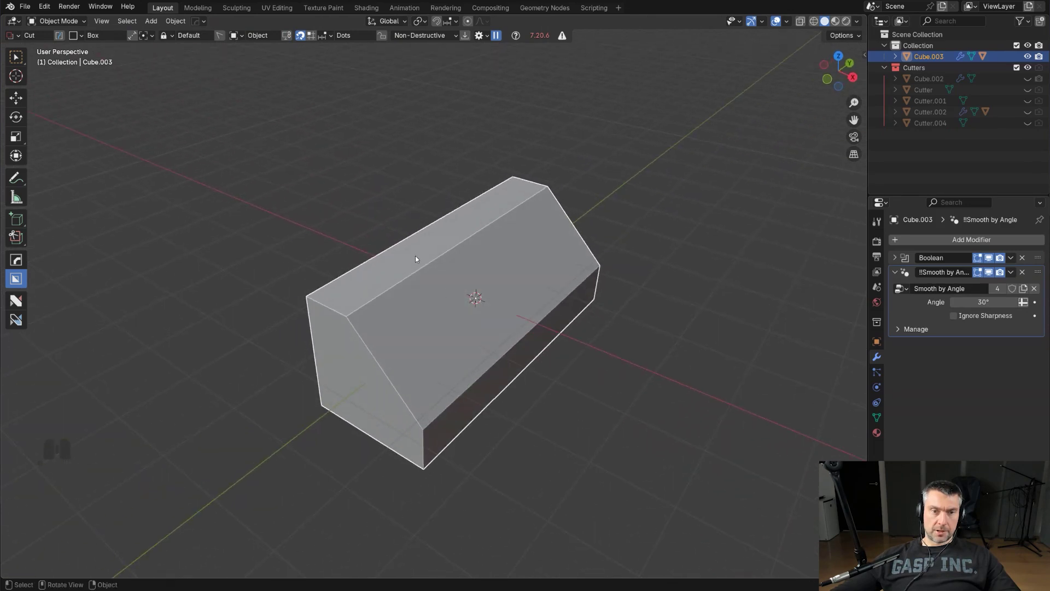
{"action": "left_click_drag", "start_coordinate": [415, 254], "coordinate": [418, 308]}
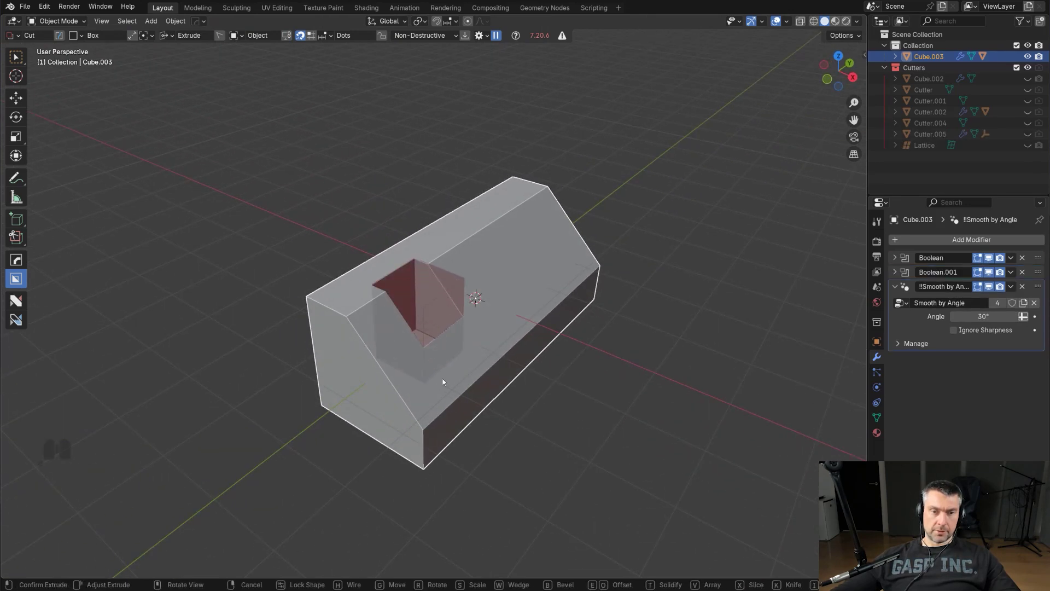
{"action": "left_click", "coordinate": [443, 381]}
{"action": "key", "text": "x"}
{"action": "key", "text": "ctrl+z"}
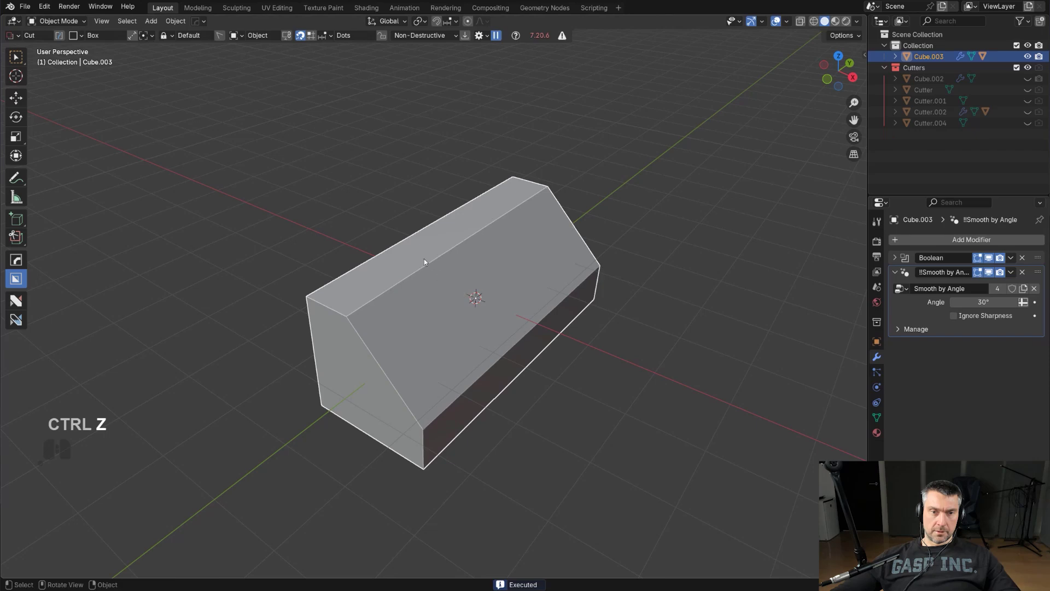
Step: Draw a BoxCutter box across the block's sloped upper edge and apply it as a Slice
{"action": "mouse_move", "coordinate": [424, 258]}
{"action": "left_mouse_down"}
{"action": "mouse_move", "coordinate": [469, 299]}
{"action": "mouse_move", "coordinate": [456, 383]}
{"action": "left_mouse_up"}
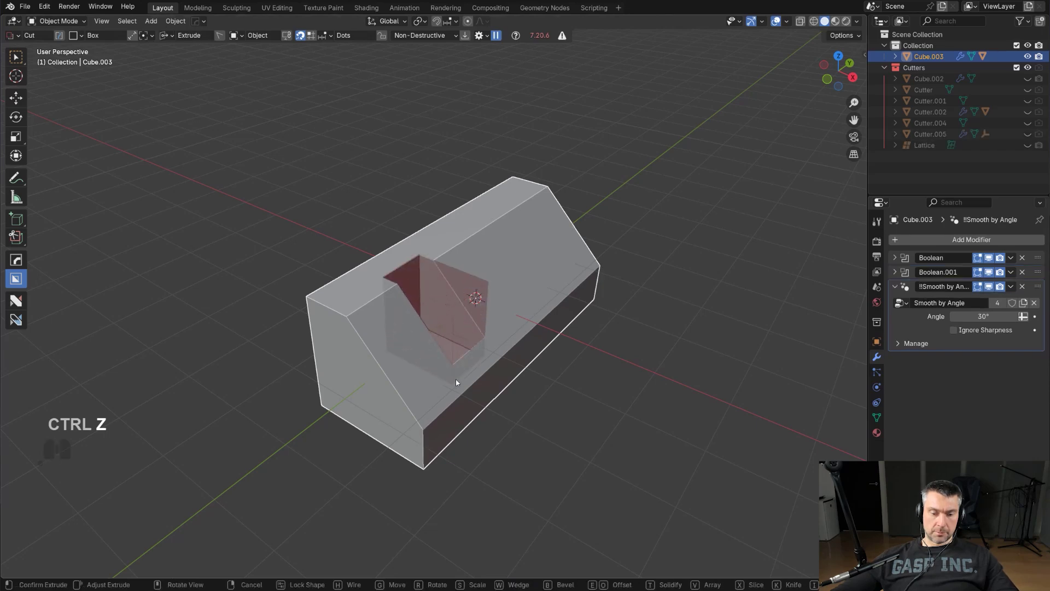
{"action": "key", "text": "x"}
{"action": "left_click", "coordinate": [457, 383]}
{"action": "scroll", "coordinate": [474, 337], "scroll_direction": "up", "scroll_amount": 2}
{"action": "middle_click_drag", "start_coordinate": [490, 301], "coordinate": [484, 305]}
Step: Use Ever Scroll on the slice piece and the main block to reveal the box cutter in their Booleans
{"action": "key", "text": "q"}
{"action": "mouse_move", "coordinate": [482, 330]}
{"action": "left_click", "coordinate": [528, 366]}
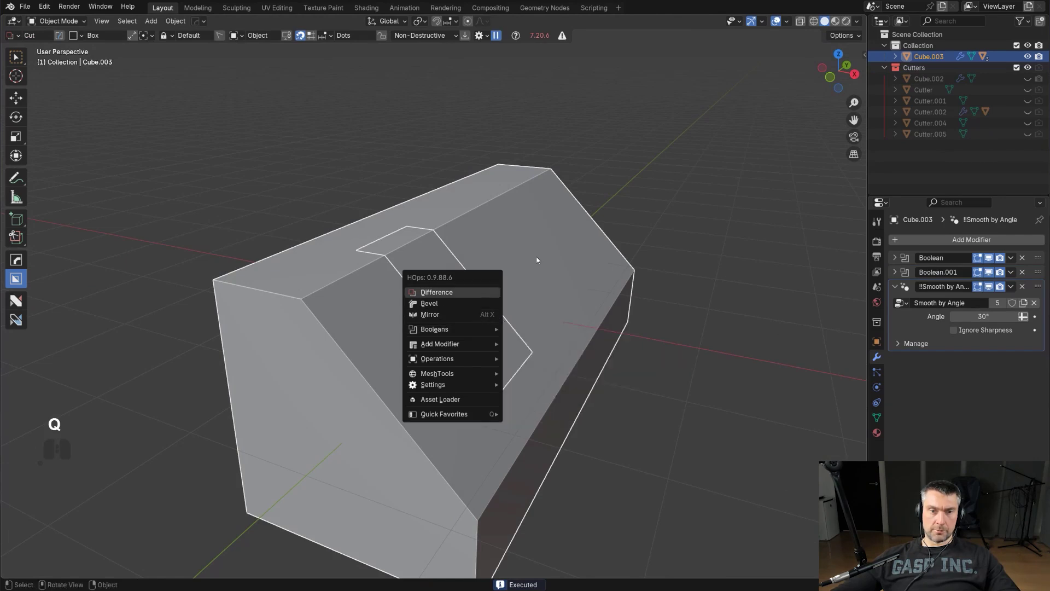
{"action": "key", "text": "q"}
{"action": "left_click", "coordinate": [419, 302]}
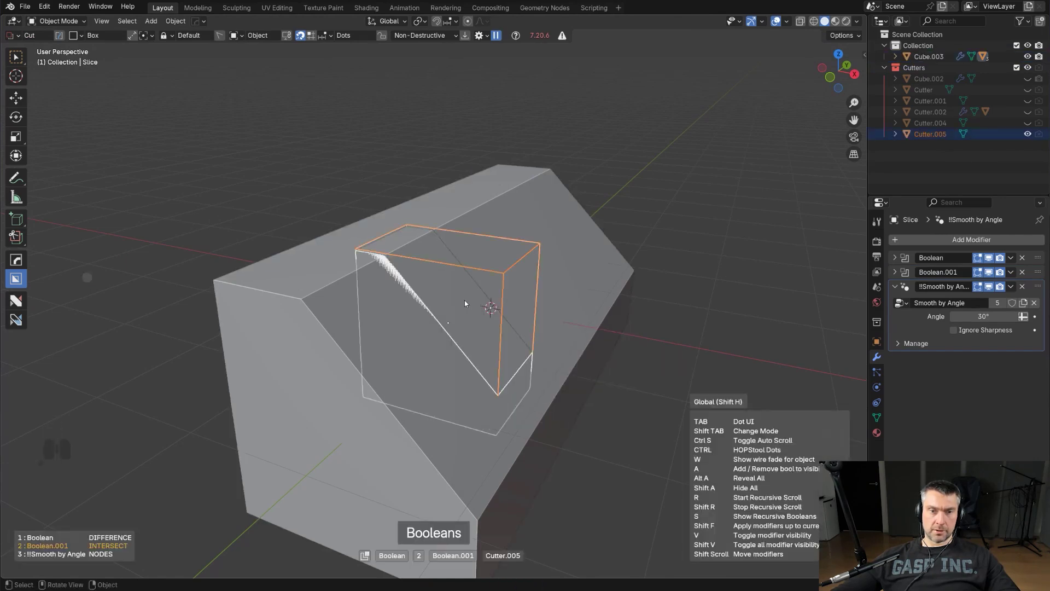
{"action": "middle_click_drag", "start_coordinate": [500, 271], "coordinate": [511, 259]}
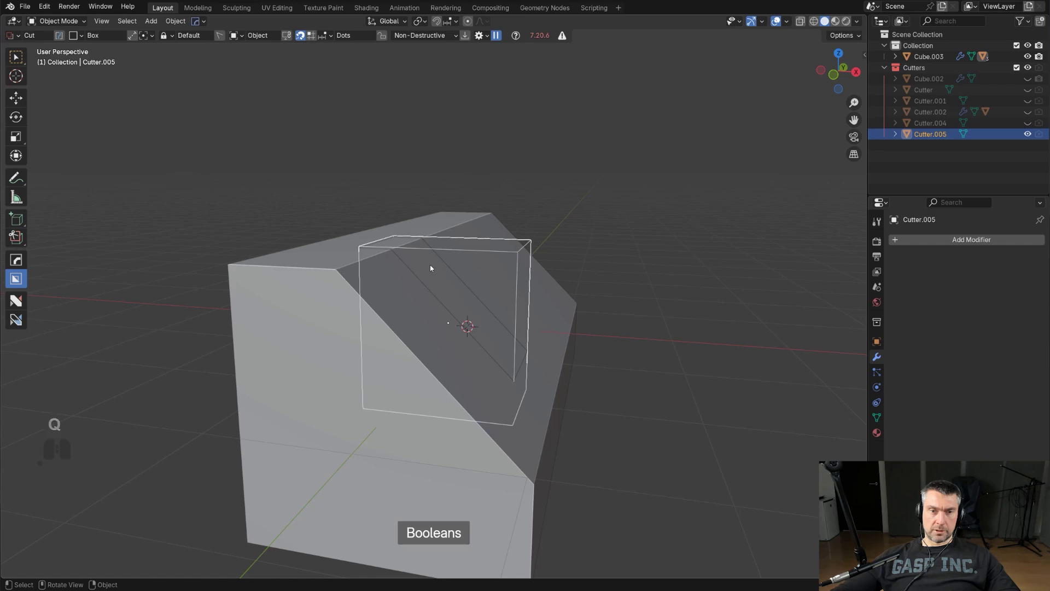
{"action": "left_click", "coordinate": [419, 256]}
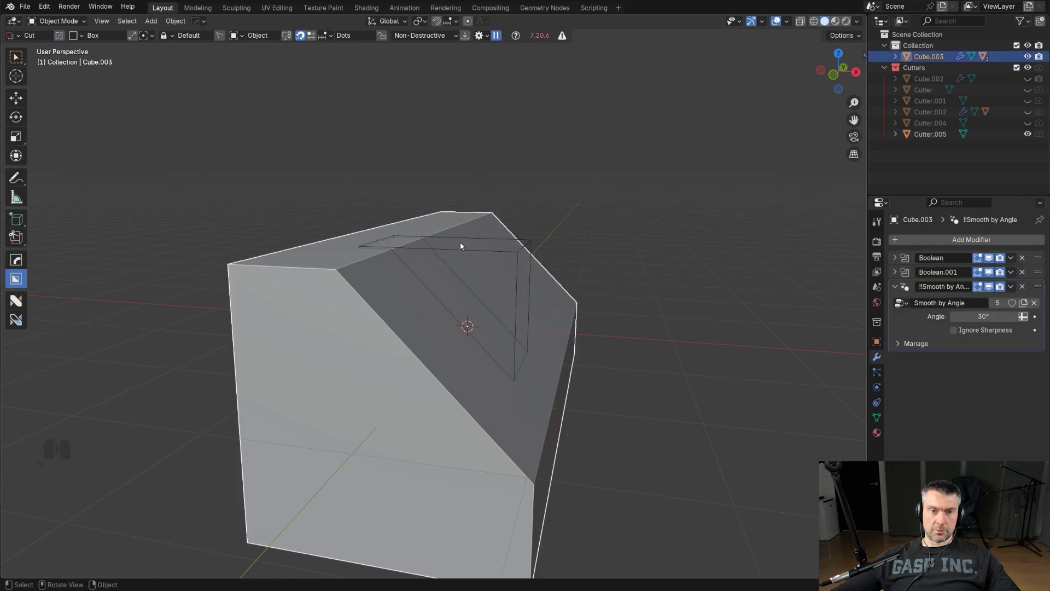
{"action": "left_click", "coordinate": [442, 253]}
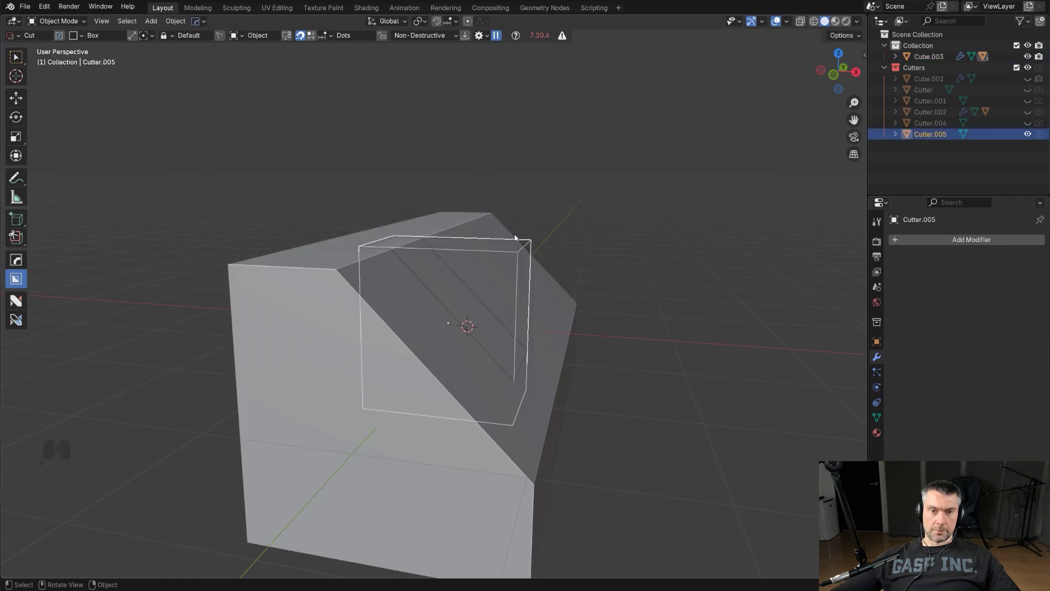
Step: Reveal the diagonal Ngon cutter in the main block's Boolean list with Ever Scroll
{"action": "middle_click_drag", "start_coordinate": [535, 354], "coordinate": [569, 299]}
{"action": "left_click", "coordinate": [586, 290]}
{"action": "key", "text": "q"}
{"action": "left_click", "coordinate": [587, 288]}
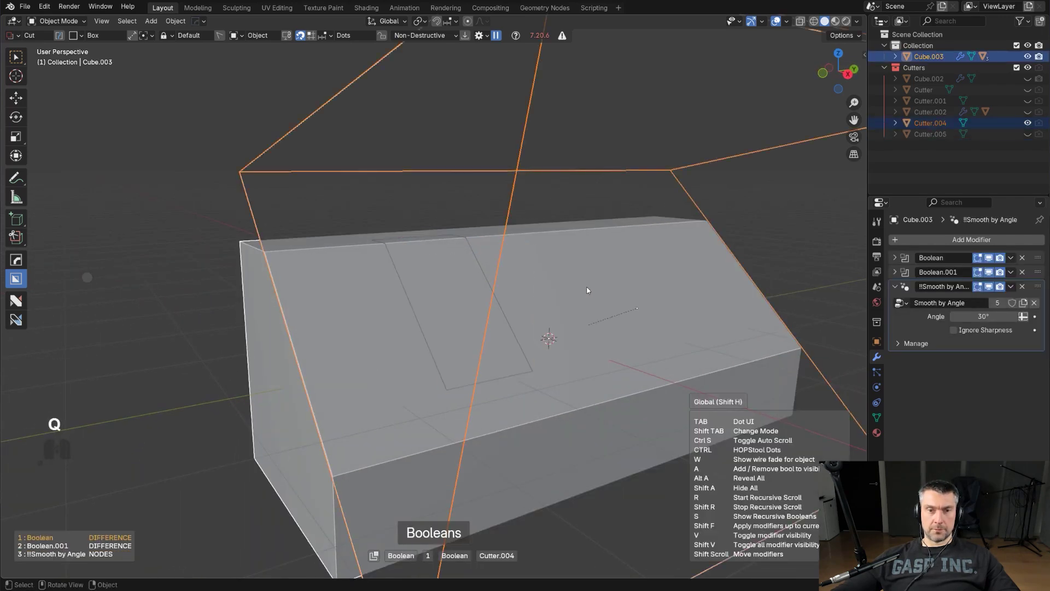
{"action": "right_click", "coordinate": [587, 288]}
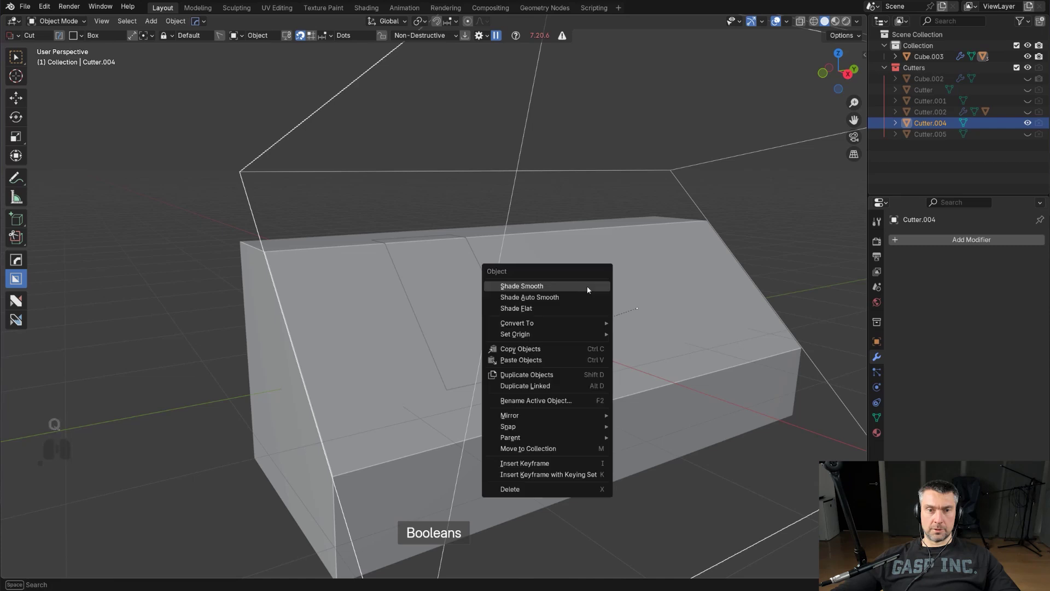
Step: Remove the box Boolean from the main block along with the sliced-out piece, and hide the Cutters collection
{"action": "left_click", "coordinate": [450, 246]}
{"action": "middle_click_drag", "start_coordinate": [466, 269], "coordinate": [518, 278]}
{"action": "left_click", "coordinate": [518, 278]}
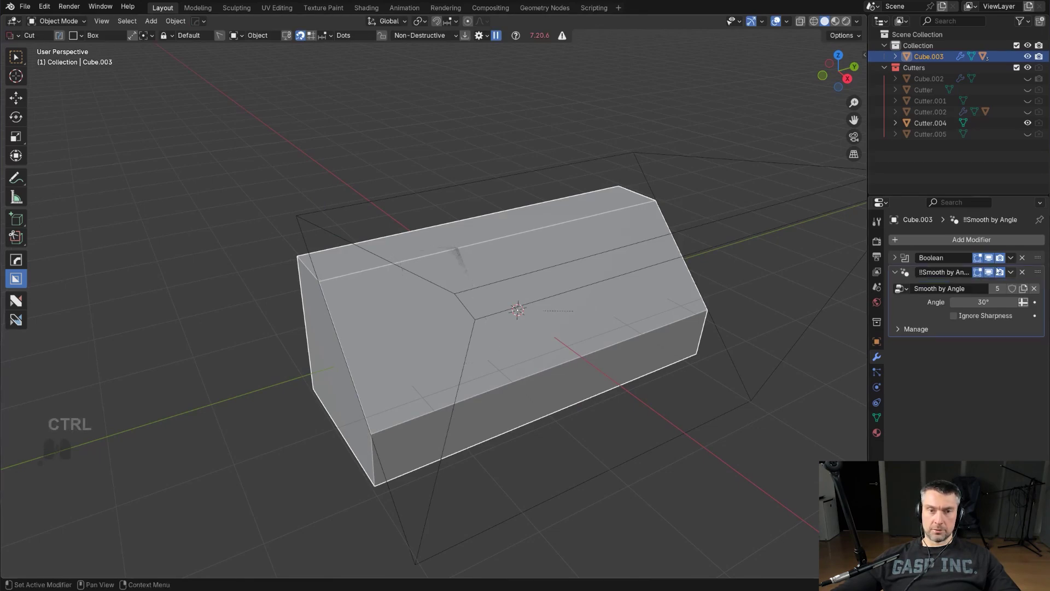
{"action": "left_click", "coordinate": [453, 272]}
{"action": "key", "text": "q"}
{"action": "key", "text": "x"}
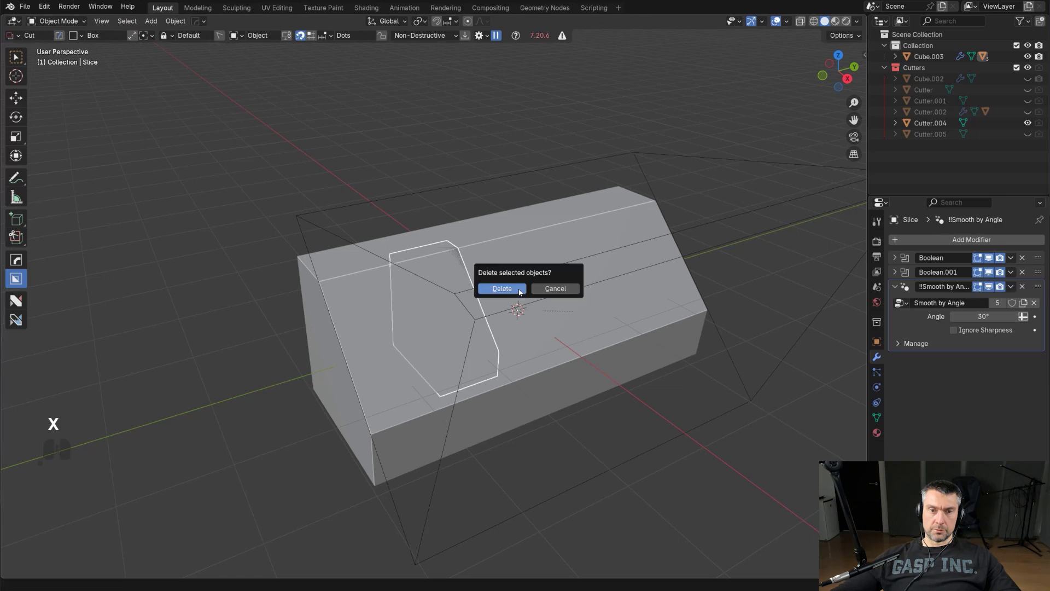
{"action": "left_click", "coordinate": [507, 290]}
{"action": "scroll", "coordinate": [492, 298], "scroll_direction": "up", "scroll_amount": 4}
{"action": "key", "text": "shift+2"}
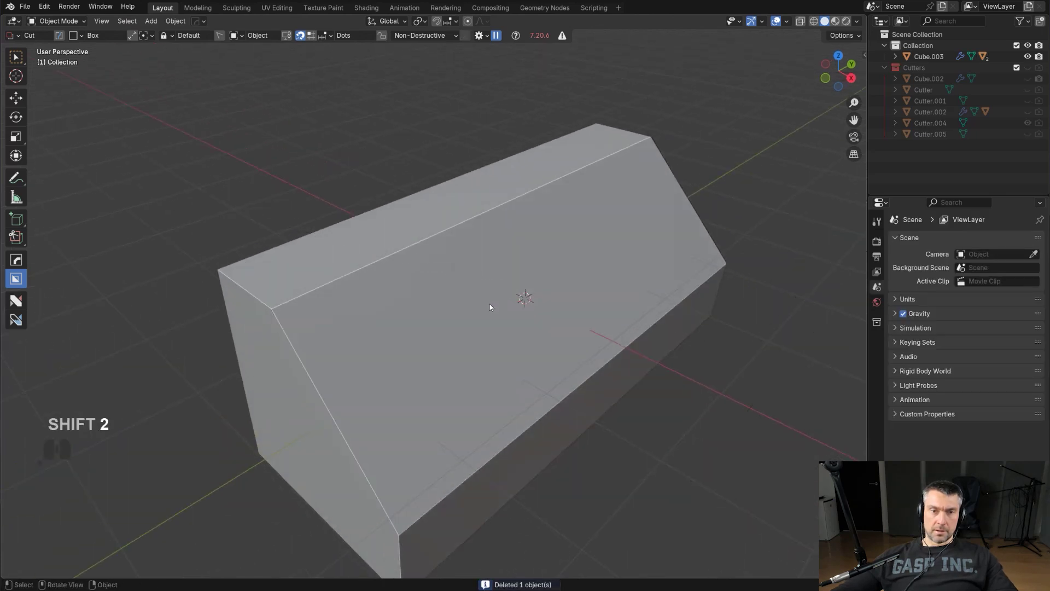
Step: Draw a BoxCutter box over the block's sloped upper edge and apply it as a Recut that retrieves the previously removed corner
{"action": "scroll", "coordinate": [476, 311], "scroll_direction": "down", "scroll_amount": 1}
{"action": "middle_click_drag", "start_coordinate": [461, 318], "coordinate": [481, 332], "text": "shift"}
{"action": "left_click", "coordinate": [436, 264]}
{"action": "left_click_drag", "start_coordinate": [436, 264], "coordinate": [450, 324]}
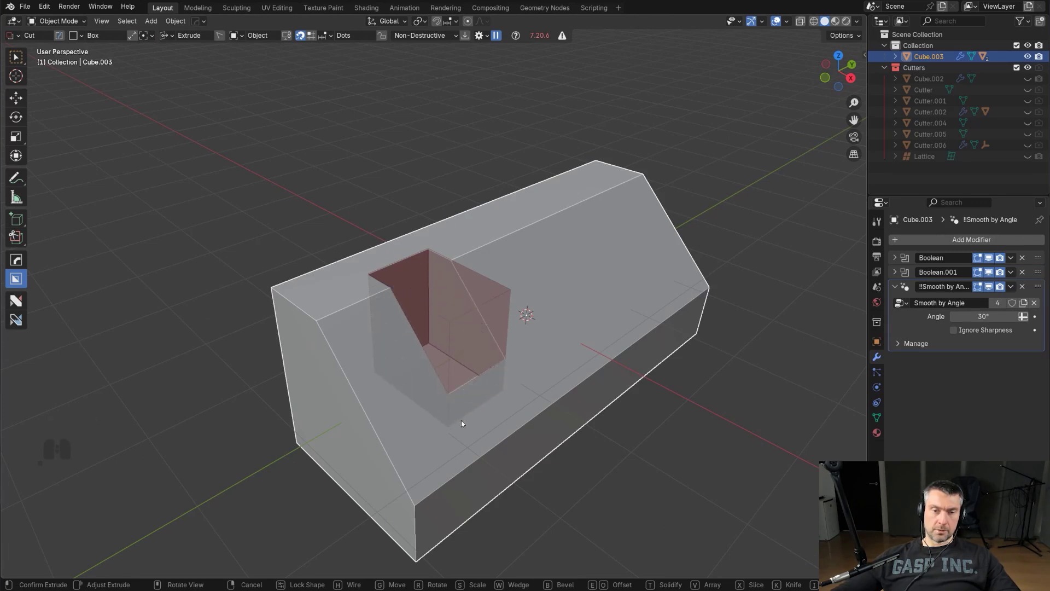
{"action": "key", "text": "x"}
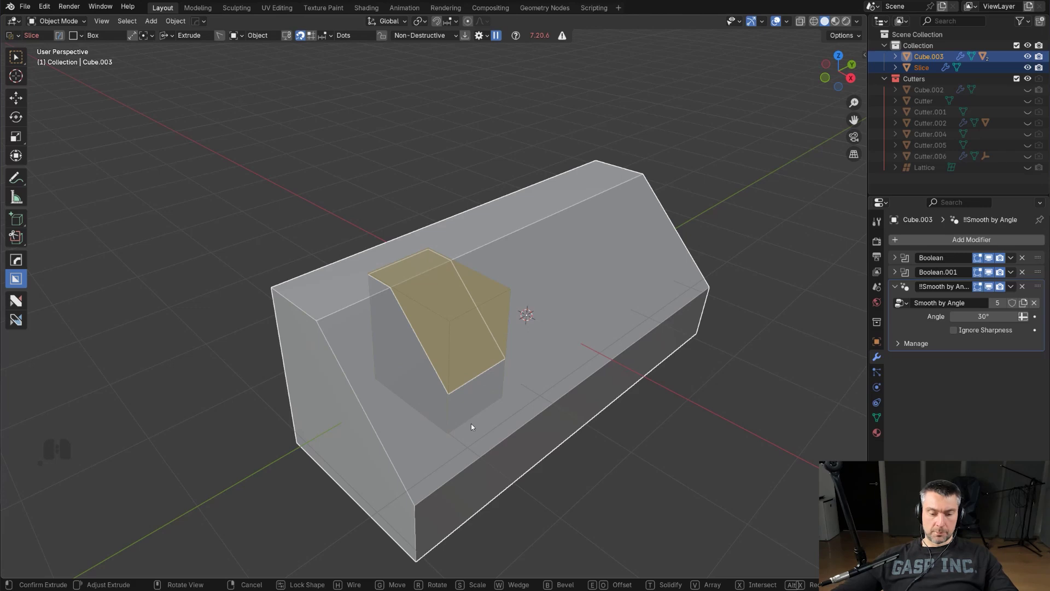
{"action": "key", "text": "alt+x"}
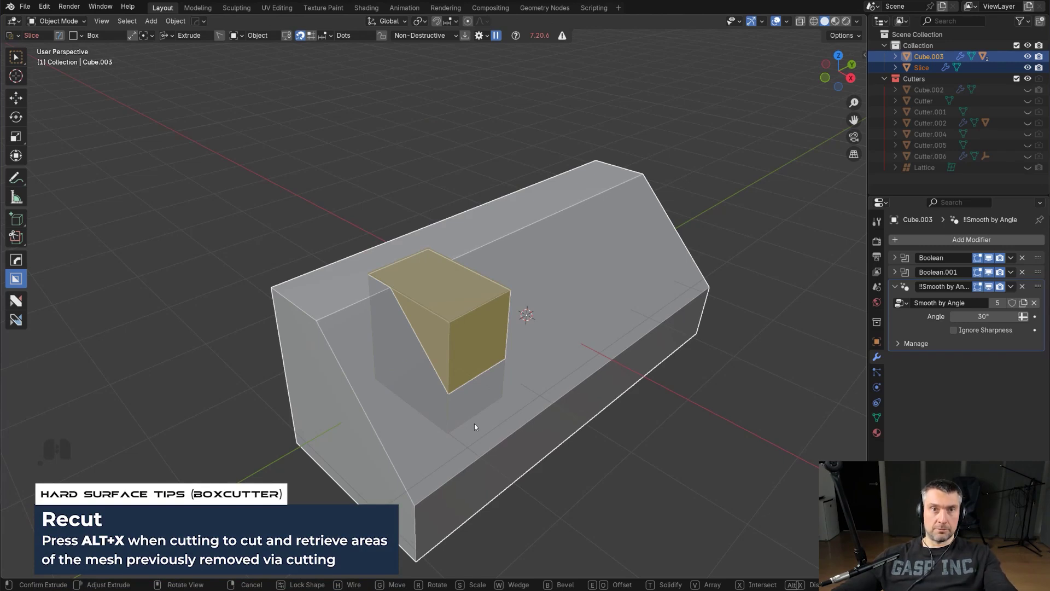
{"action": "key", "text": "space"}
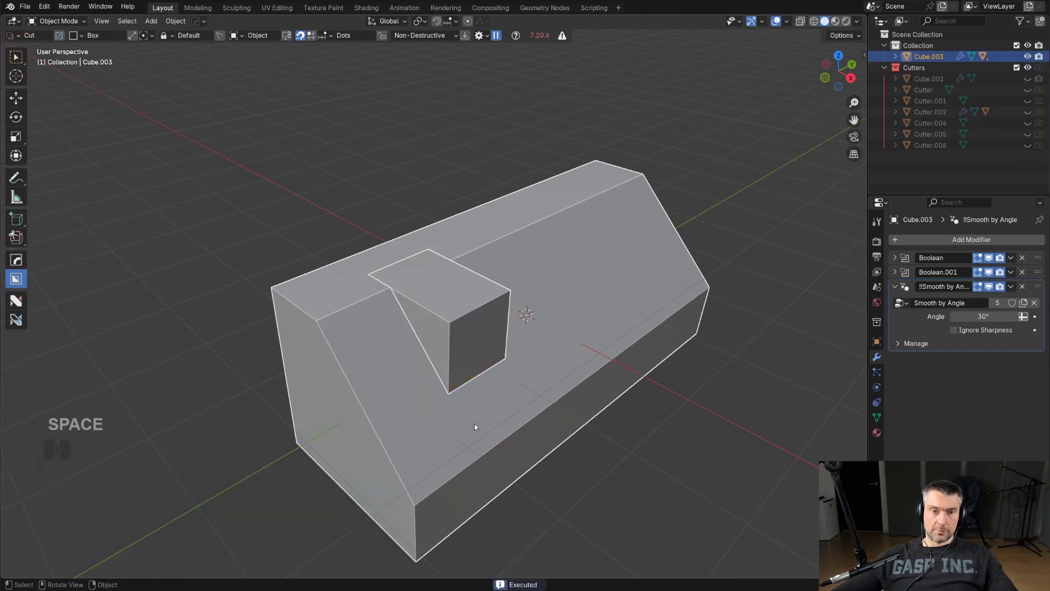
Step: Try moving the main block and the recut piece apart while their Booleans are still live
{"action": "key", "text": "g"}
{"action": "key", "text": "g"}
{"action": "key", "text": "g"}
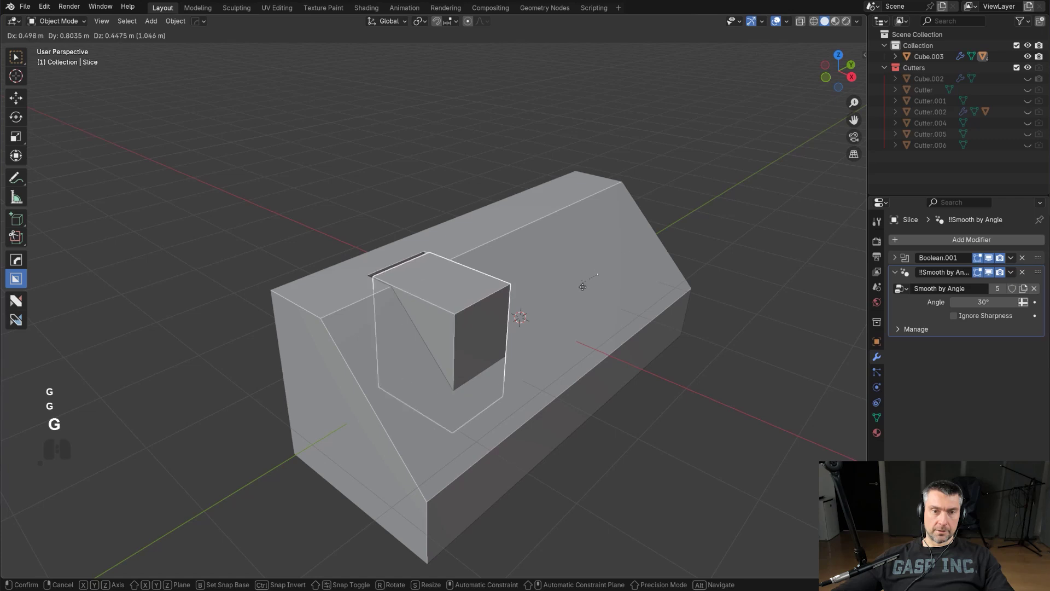
{"action": "right_click", "coordinate": [601, 285]}
{"action": "middle_click_drag", "start_coordinate": [601, 286], "coordinate": [527, 308]}
Step: Run HardOps Smart Apply on the recut piece and the main block
{"action": "key", "text": "q"}
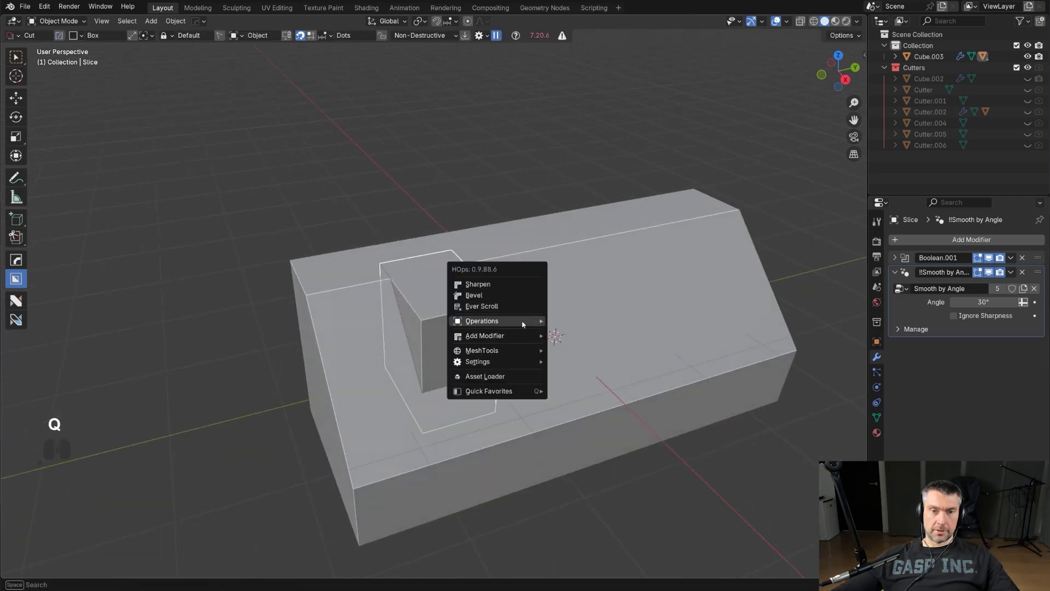
{"action": "mouse_move", "coordinate": [525, 321]}
{"action": "left_click", "coordinate": [602, 420]}
{"action": "left_click", "coordinate": [556, 319]}
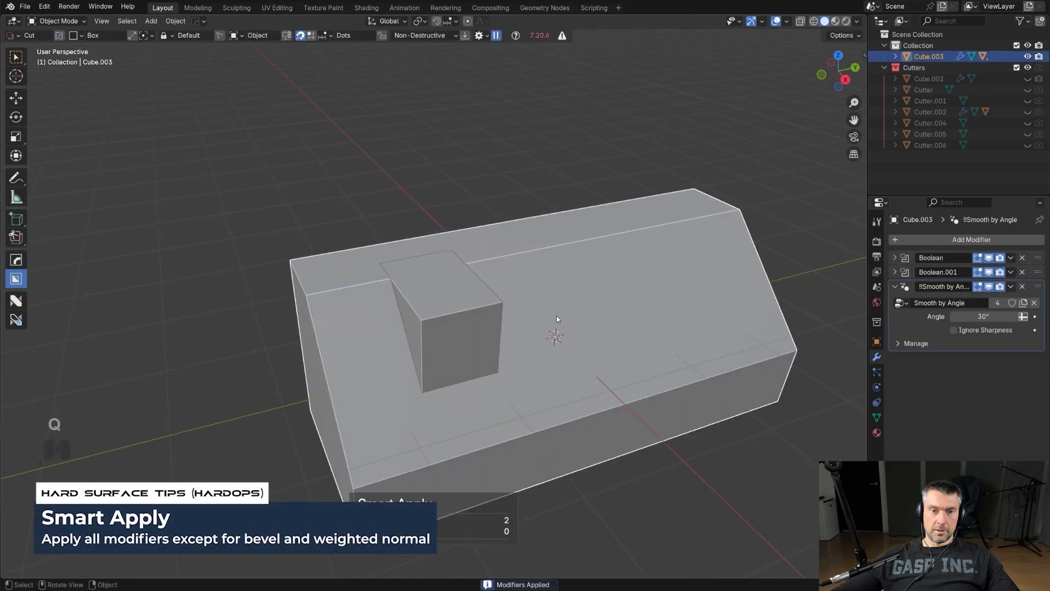
{"action": "key", "text": "q"}
{"action": "left_click", "coordinate": [612, 418]}
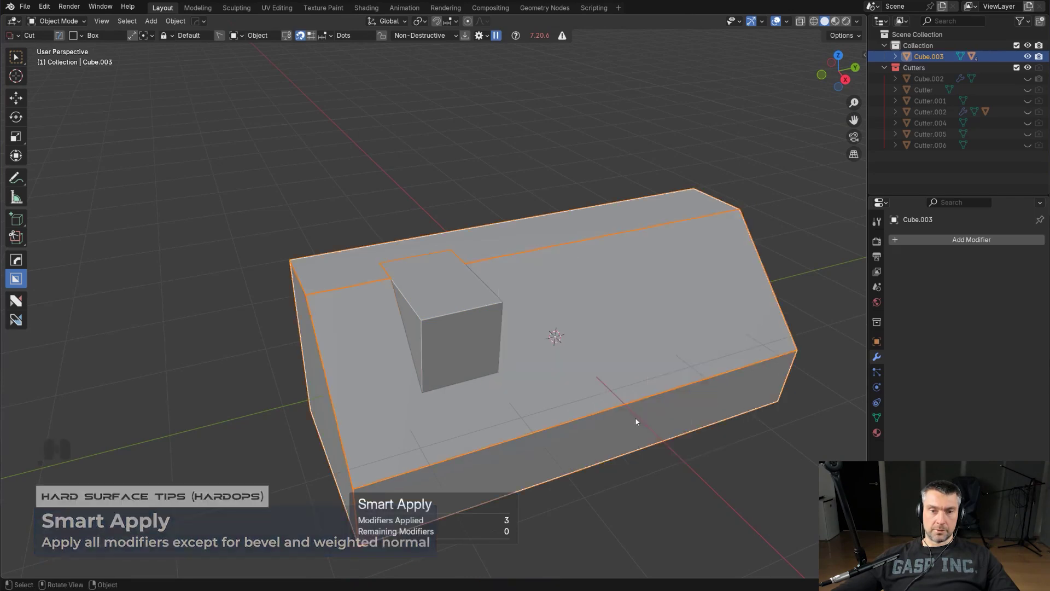
Step: Try moving the recut piece up out of the main block's pocket
{"action": "key", "text": "g"}
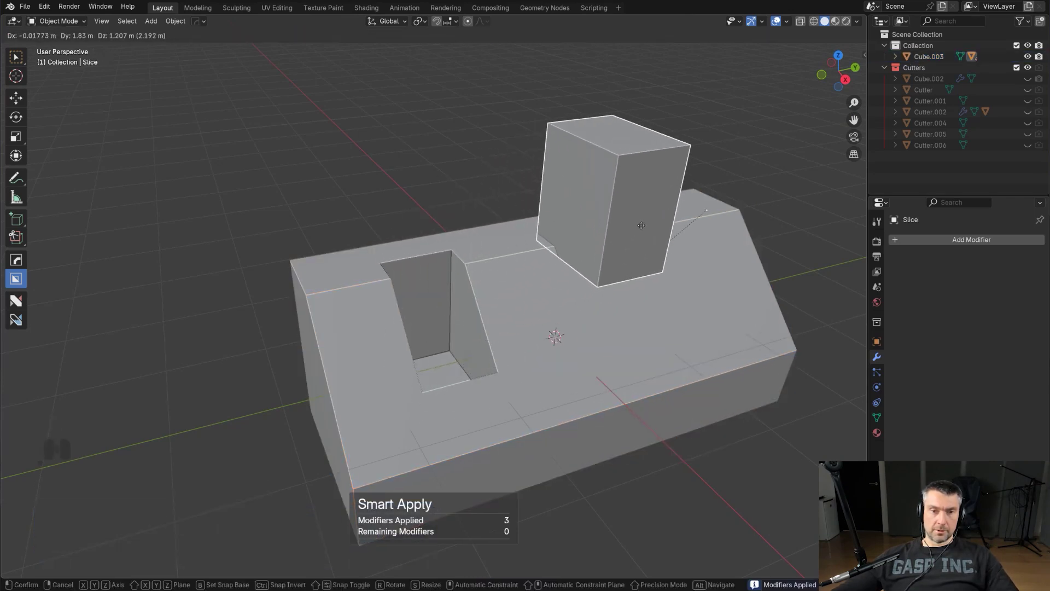
{"action": "right_click", "coordinate": [640, 233]}
{"action": "middle_click_drag", "start_coordinate": [525, 307], "coordinate": [621, 314]}
Step: Extrude the recut piece's top face upward in Edit Mode into a tall column
{"action": "key", "text": "Tab"}
{"action": "left_click", "coordinate": [455, 294]}
{"action": "scroll", "coordinate": [490, 323], "scroll_direction": "down", "scroll_amount": 2}
{"action": "middle_click_drag", "start_coordinate": [491, 323], "coordinate": [438, 309]}
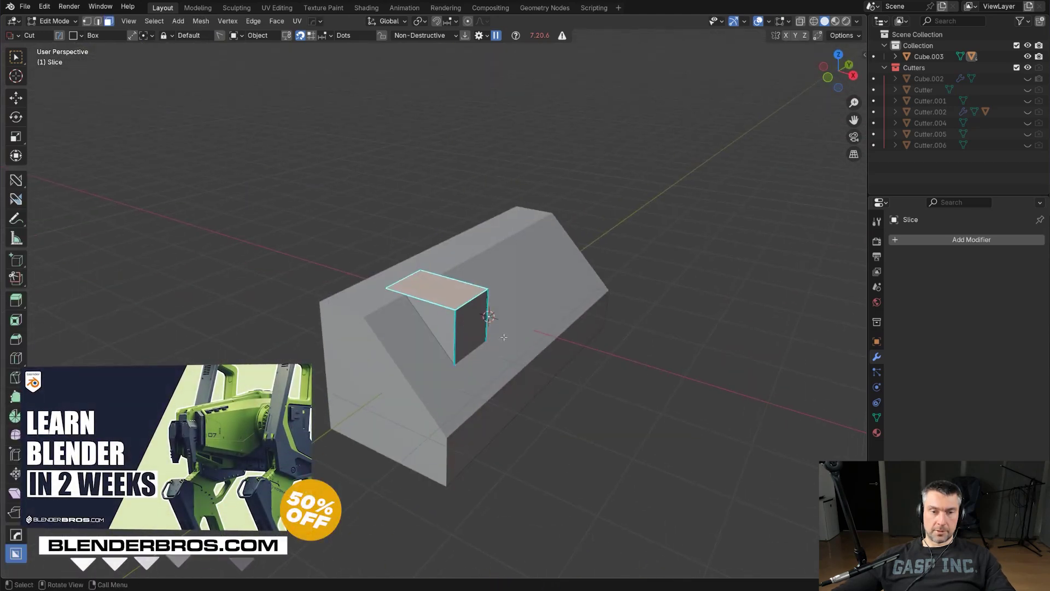
{"action": "key", "text": "e"}
{"action": "left_click", "coordinate": [533, 165]}
{"action": "key", "text": "Tab"}
Step: Sharpen the column with HardOps and add a bevel with 3 segments, width 0.01 and a 30° angle limit
{"action": "key", "text": "q"}
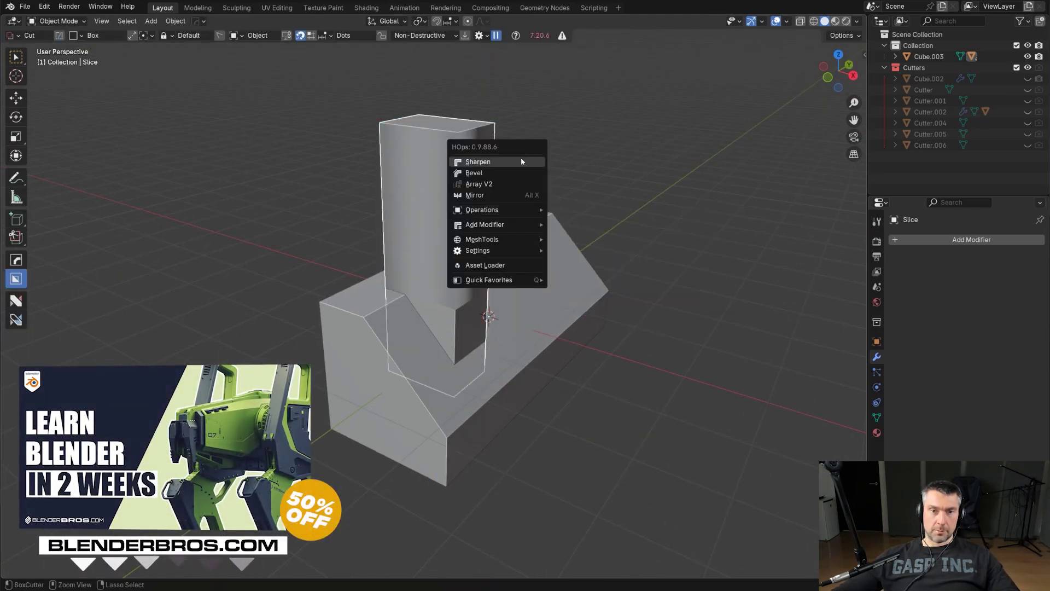
{"action": "left_click", "coordinate": [521, 157]}
{"action": "middle_click_drag", "start_coordinate": [521, 157], "coordinate": [535, 204]}
{"action": "scroll", "coordinate": [531, 221], "scroll_direction": "up", "scroll_amount": 3}
{"action": "key", "text": "q"}
{"action": "left_click", "coordinate": [527, 229]}
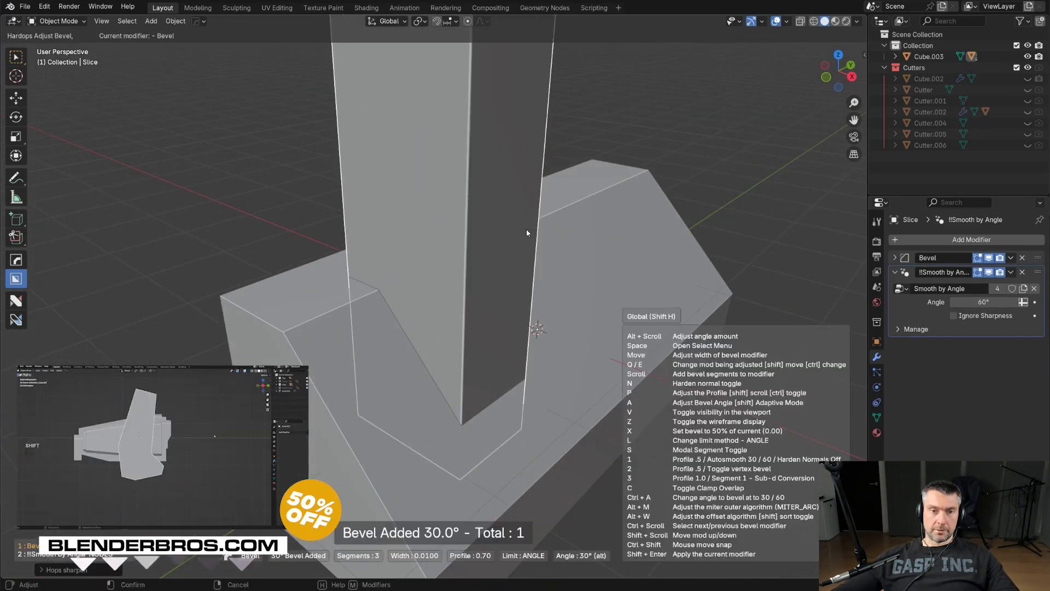
{"action": "left_click", "coordinate": [528, 230]}
Step: Sharpen the main block with HardOps and add a 30° angle-limited bevel to it
{"action": "left_click", "coordinate": [552, 321]}
{"action": "key", "text": "q"}
{"action": "left_click", "coordinate": [554, 323]}
{"action": "left_click", "coordinate": [553, 322]}
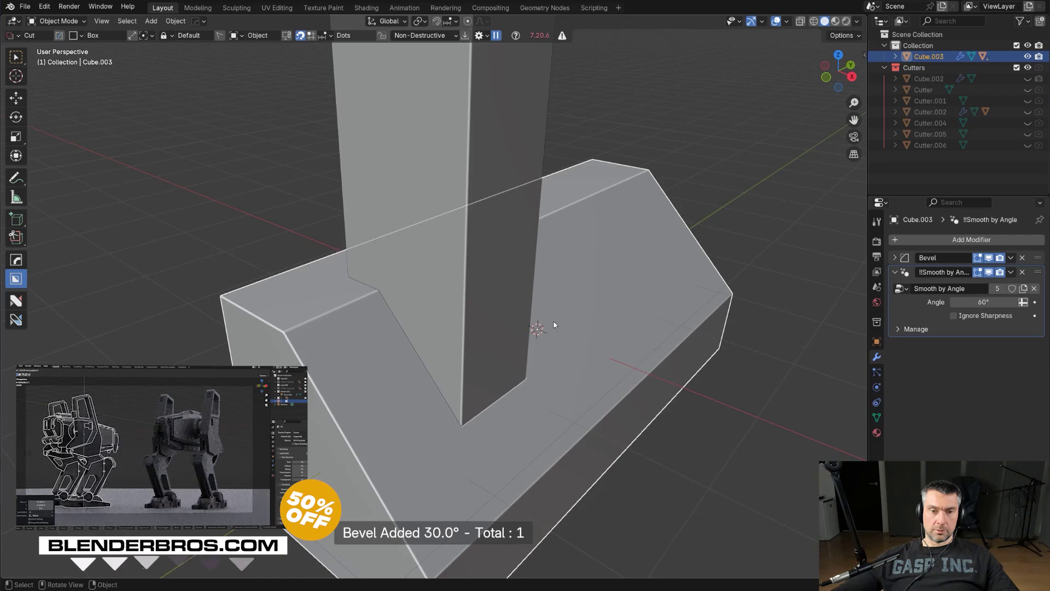
Step: Delete the beveled block and column, and add a new default cube
{"action": "middle_click_drag", "start_coordinate": [553, 322], "coordinate": [523, 244]}
{"action": "scroll", "coordinate": [461, 350], "scroll_direction": "down", "scroll_amount": 5}
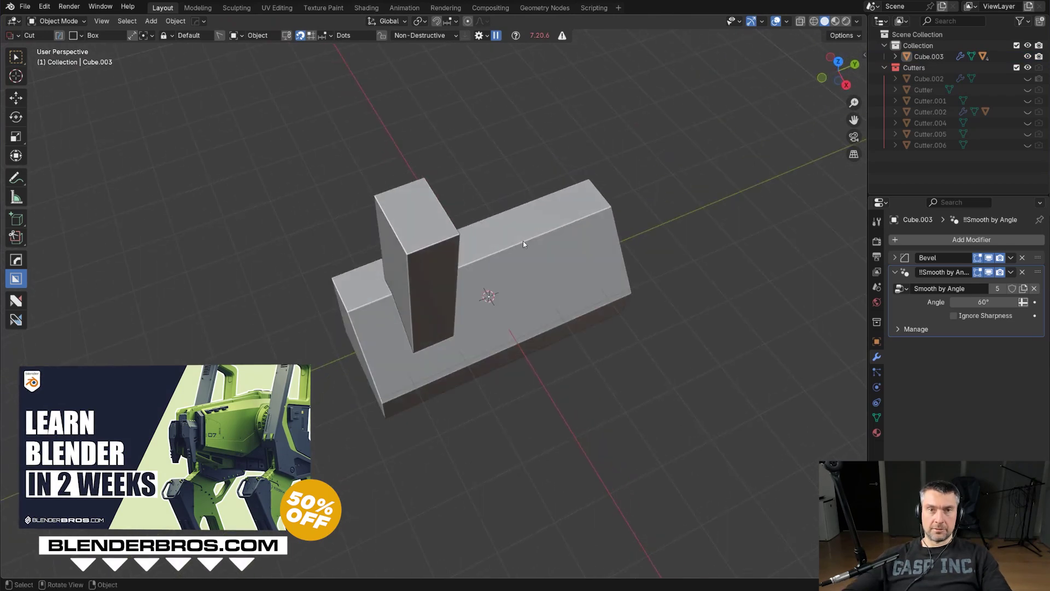
{"action": "key", "text": "x"}
{"action": "left_click", "coordinate": [427, 250]}
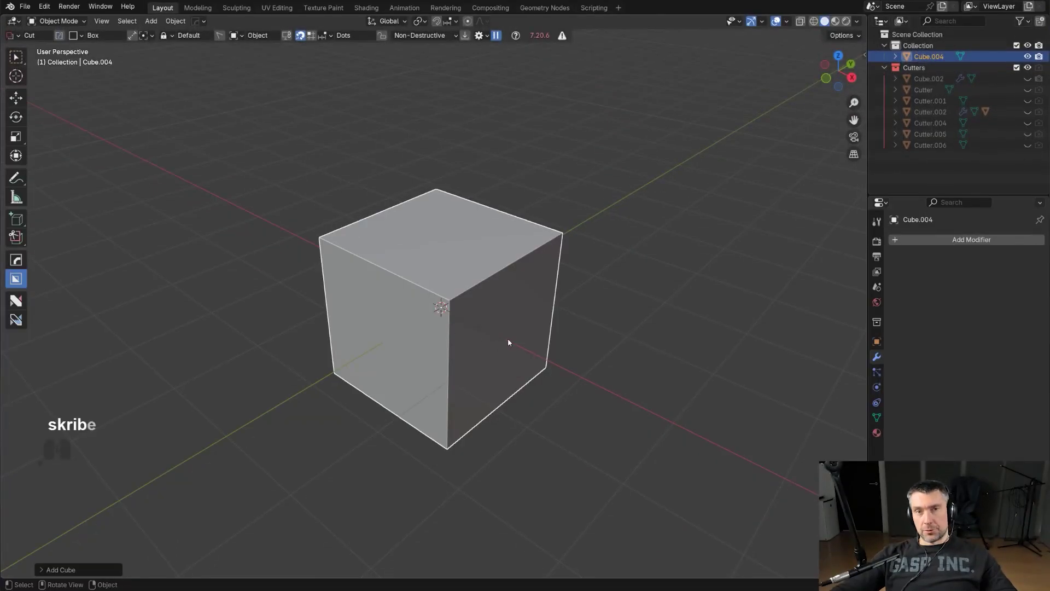
Step: Assign the Basic Metal material from the MaterialWorks library to the cube and light the scene with the Simple A HDRI
{"action": "middle_click_drag", "start_coordinate": [508, 338], "coordinate": [475, 264], "text": "shift"}
{"action": "scroll", "coordinate": [480, 264], "scroll_direction": "down", "scroll_amount": 2}
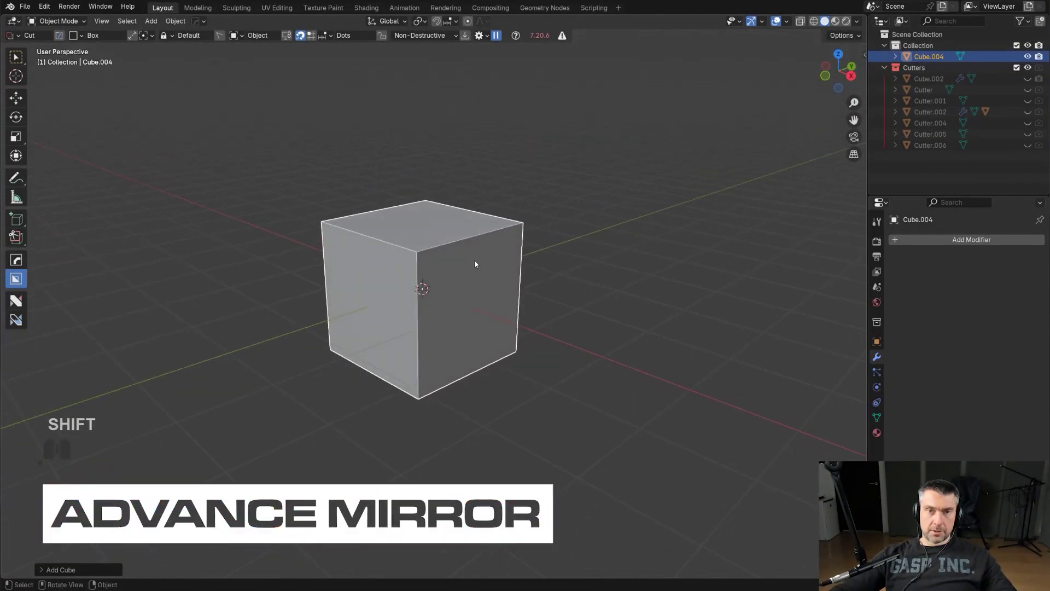
{"action": "key", "text": "n"}
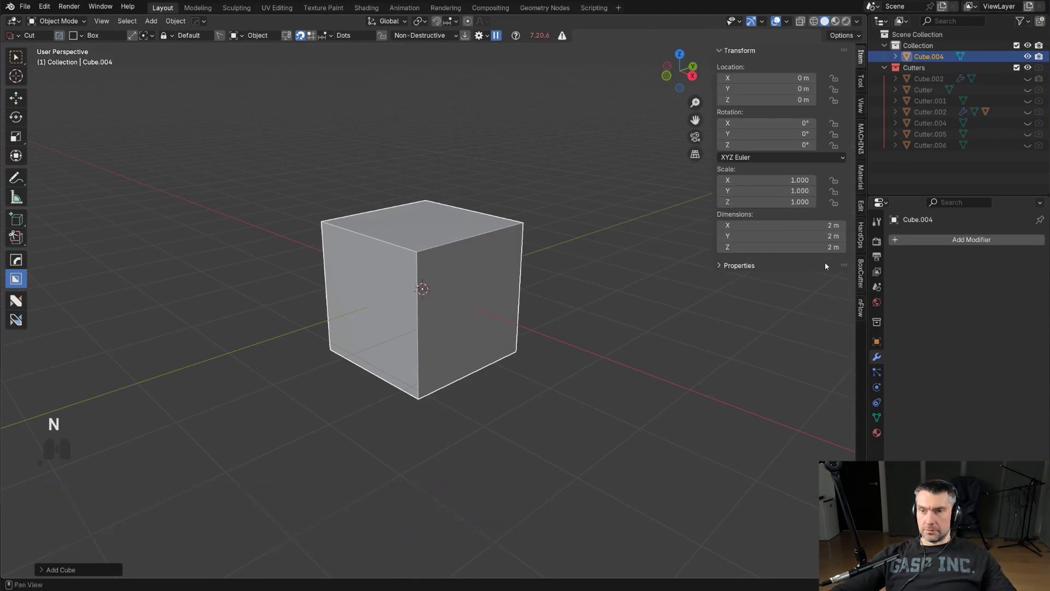
{"action": "left_click", "coordinate": [859, 172]}
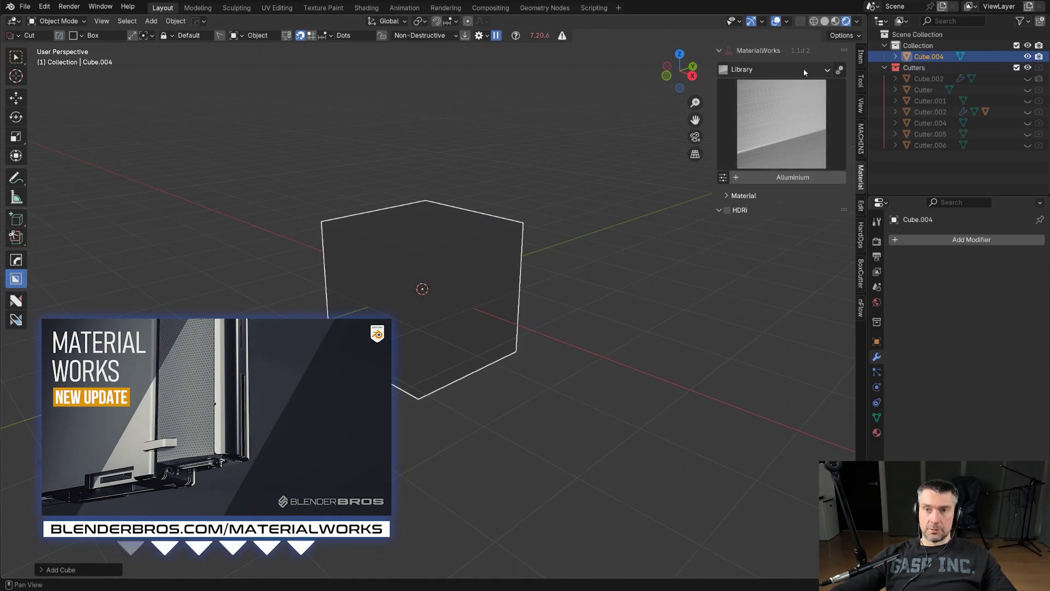
{"action": "left_click", "coordinate": [782, 126]}
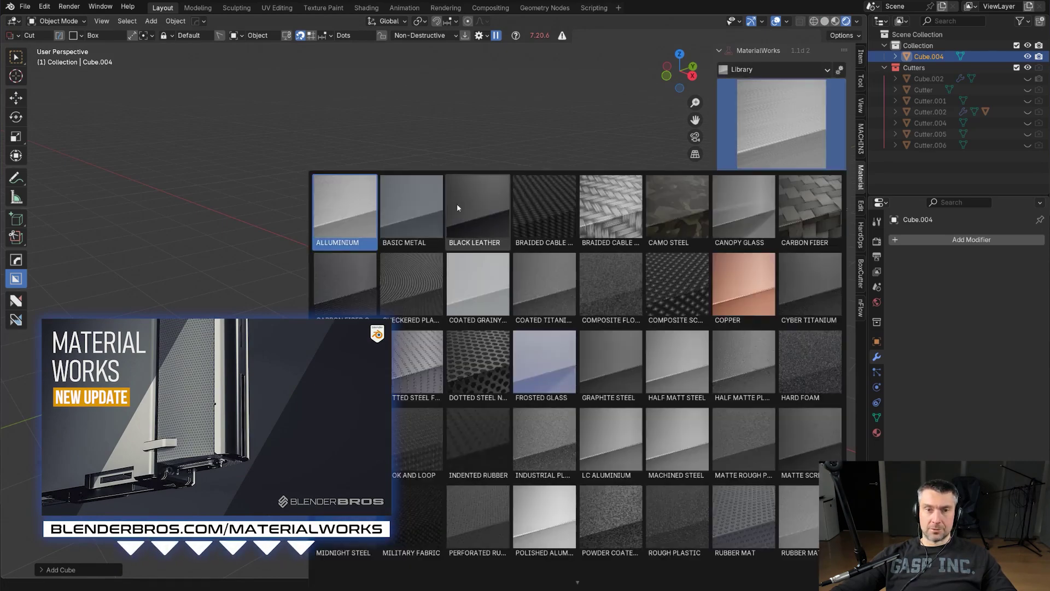
{"action": "left_click", "coordinate": [411, 208]}
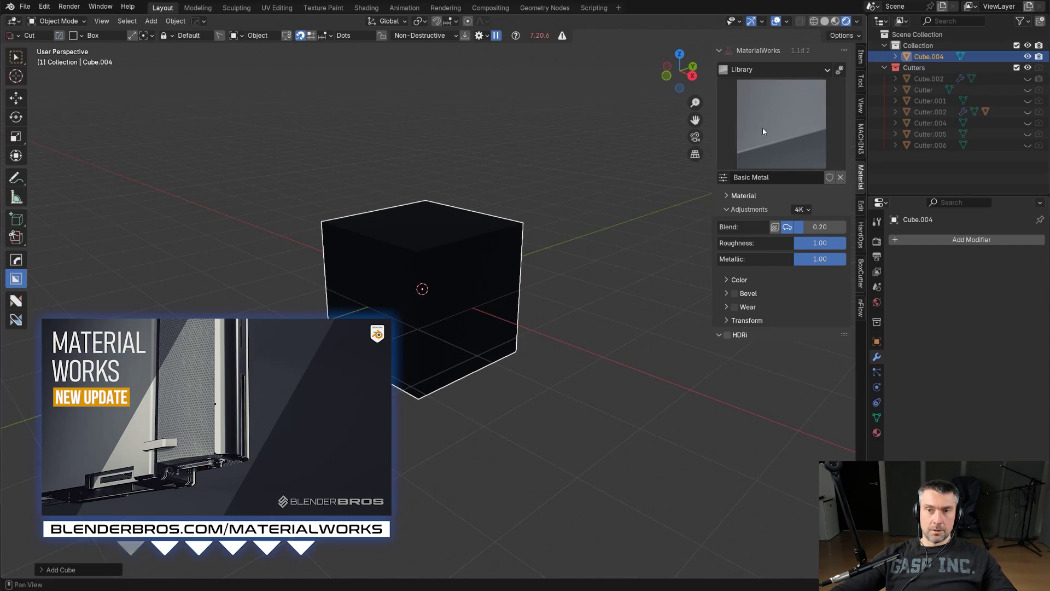
{"action": "left_click", "coordinate": [728, 335]}
{"action": "left_click", "coordinate": [779, 383]}
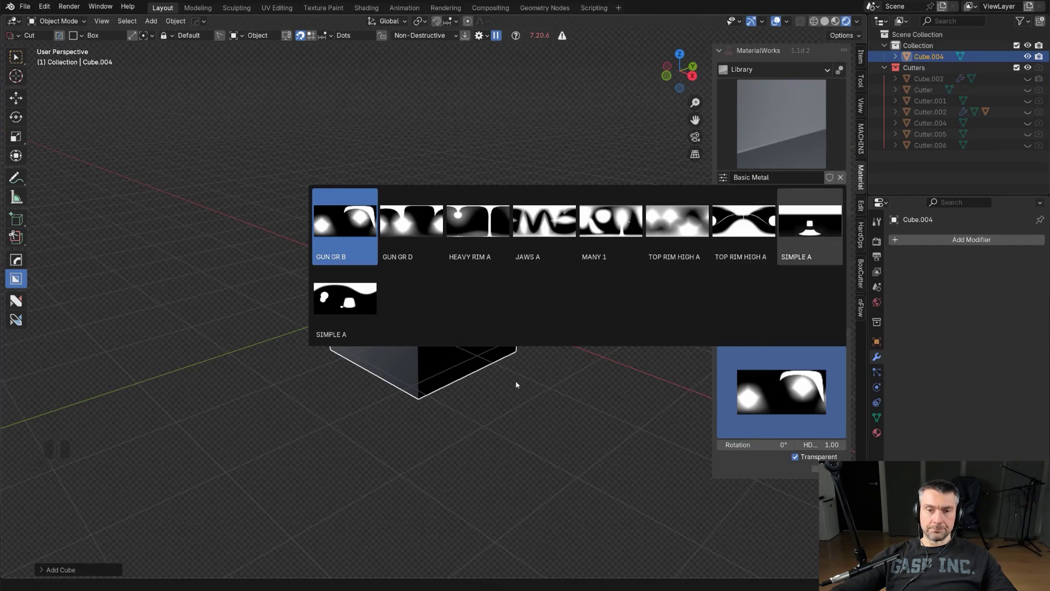
Step: Sharpen the cube with HardOps and give it a bevel and a weighted normal
{"action": "middle_click_drag", "start_coordinate": [585, 332], "coordinate": [556, 288]}
{"action": "scroll", "coordinate": [559, 350], "scroll_direction": "up", "scroll_amount": 4}
{"action": "key", "text": "q"}
{"action": "left_click", "coordinate": [555, 284]}
{"action": "left_click", "coordinate": [551, 285]}
{"action": "key", "text": "q"}
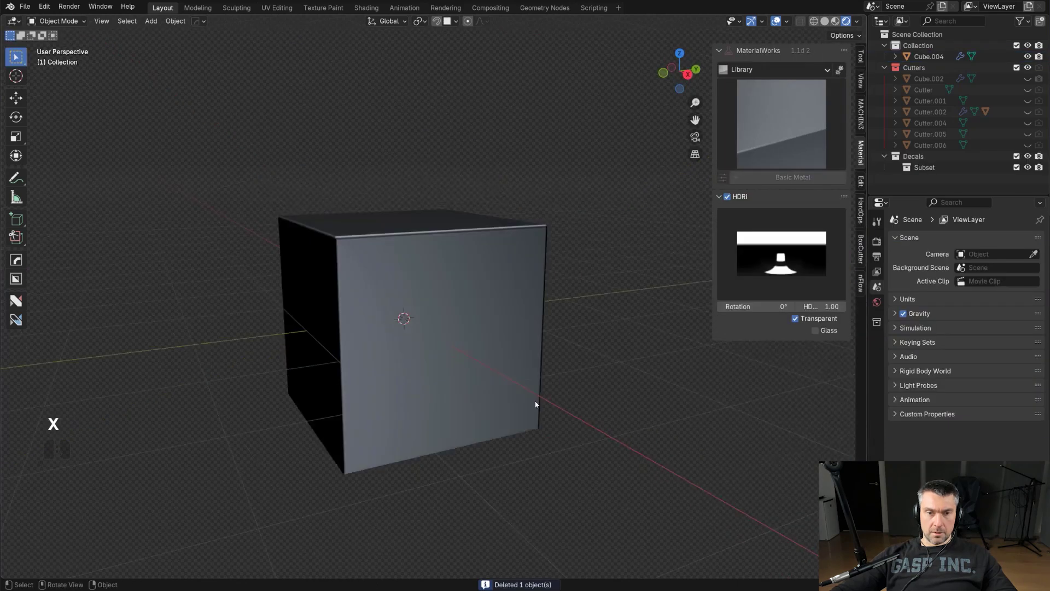
Step: Insert the round screw decal from the Oz Circles library on the cube's front face and check it up close
{"action": "left_click", "coordinate": [480, 369]}
{"action": "key", "text": "d"}
{"action": "left_click", "coordinate": [559, 403]}
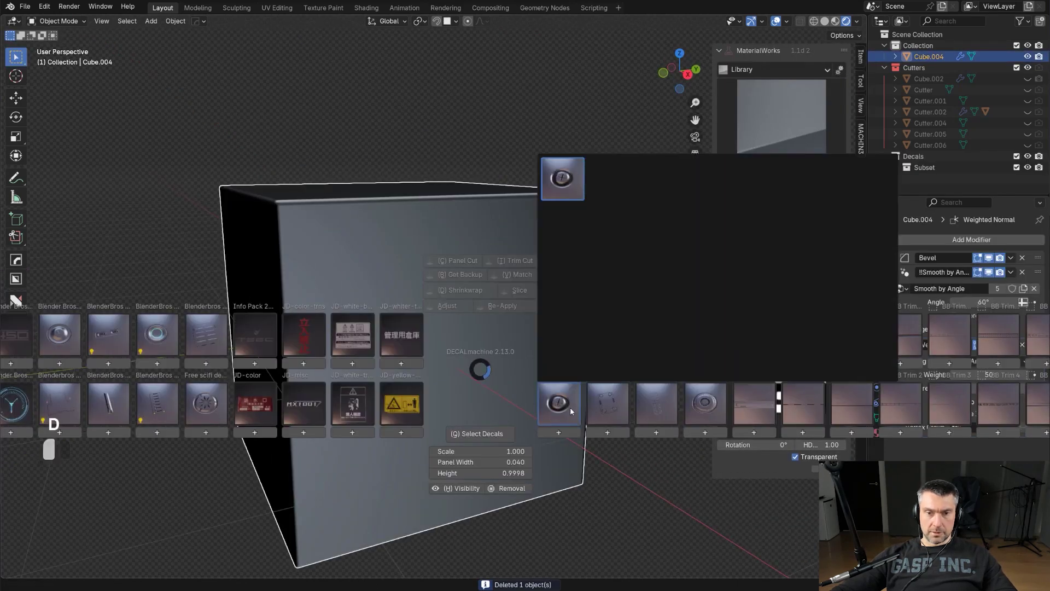
{"action": "left_click", "coordinate": [569, 185]}
{"action": "scroll", "coordinate": [521, 328], "scroll_direction": "up", "scroll_amount": 4}
{"action": "middle_click_drag", "start_coordinate": [556, 405], "coordinate": [383, 164]}
{"action": "scroll", "coordinate": [390, 221], "scroll_direction": "up", "scroll_amount": 3}
{"action": "middle_click_drag", "start_coordinate": [389, 222], "coordinate": [526, 452], "text": "shift"}
{"action": "scroll", "coordinate": [438, 357], "scroll_direction": "up", "scroll_amount": 4}
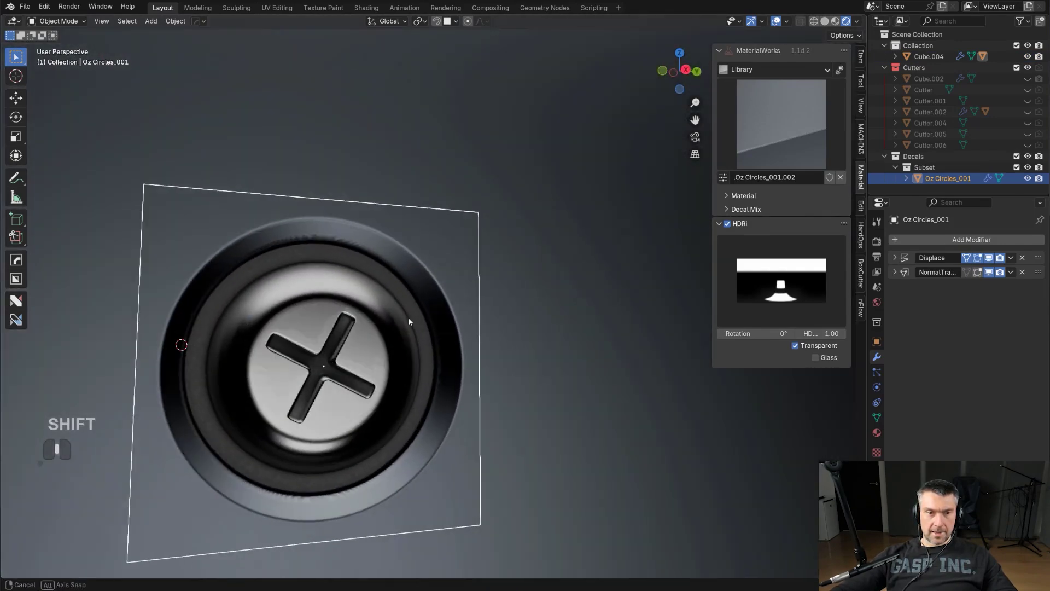
{"action": "scroll", "coordinate": [422, 385], "scroll_direction": "down", "scroll_amount": 6}
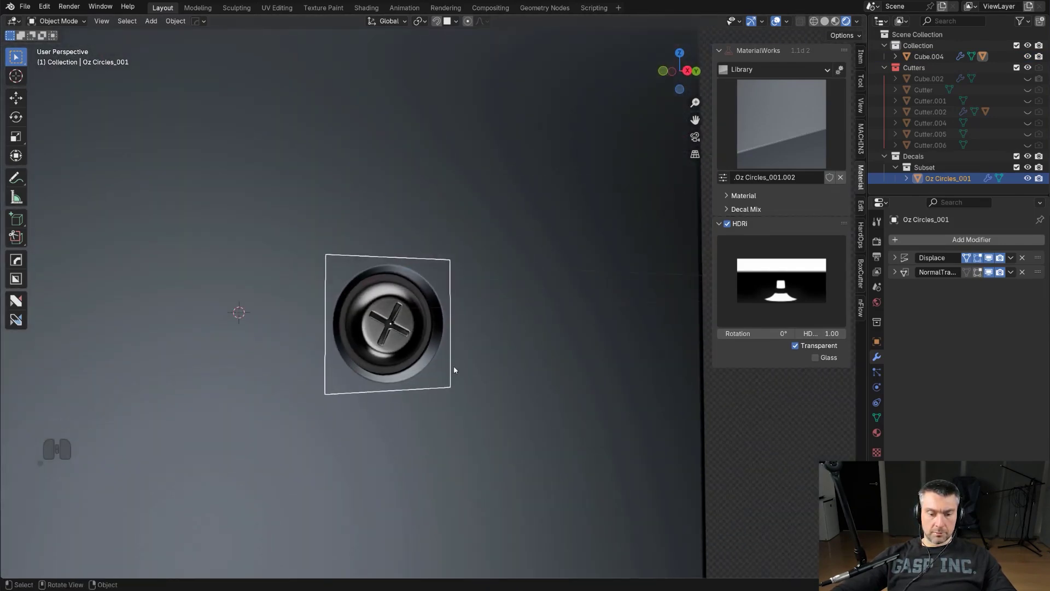
Step: Project the screw decal onto the cube's surface
{"action": "key", "text": "d"}
{"action": "left_click", "coordinate": [436, 279]}
{"action": "scroll", "coordinate": [431, 304], "scroll_direction": "up", "scroll_amount": 4}
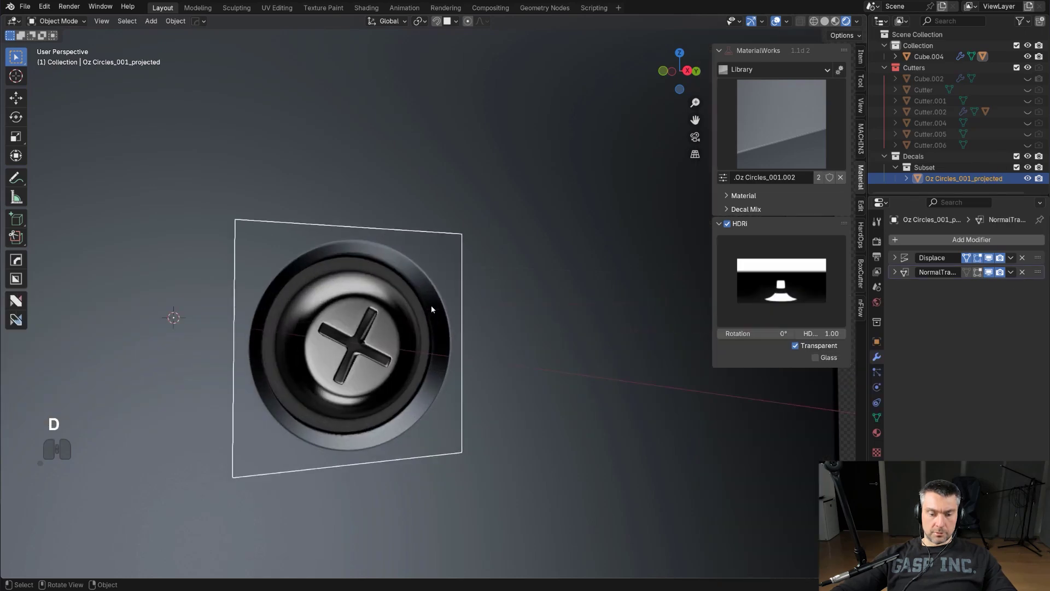
Step: Match the screw decal to the cube, with both its subset and material set to Basic Metal
{"action": "key", "text": "d"}
{"action": "left_click", "coordinate": [472, 218]}
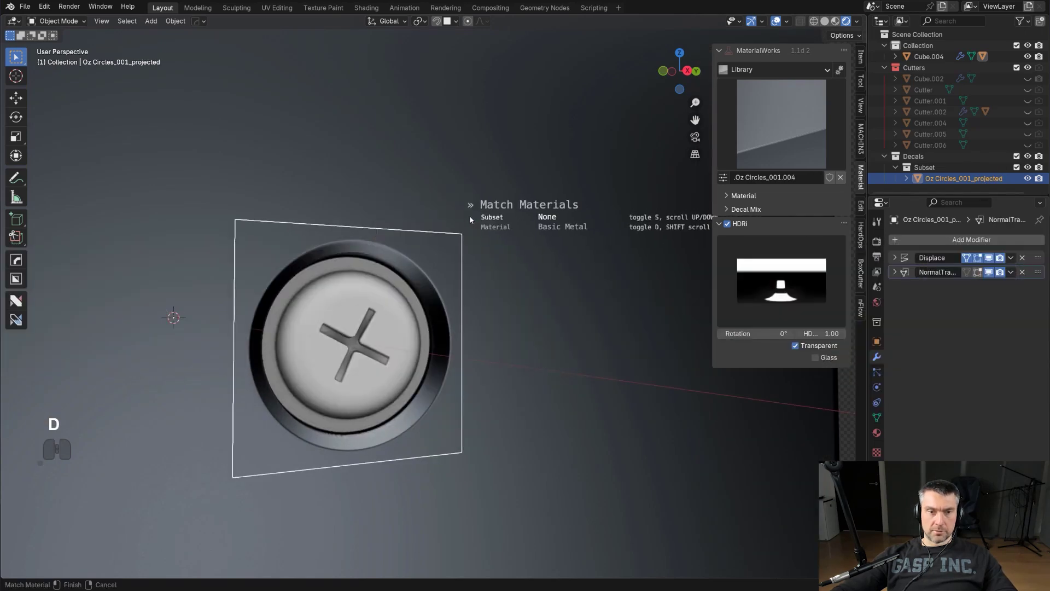
{"action": "scroll", "coordinate": [470, 222], "scroll_direction": "down", "scroll_amount": 3}
{"action": "scroll", "coordinate": [469, 227], "scroll_direction": "down", "scroll_amount": 2}
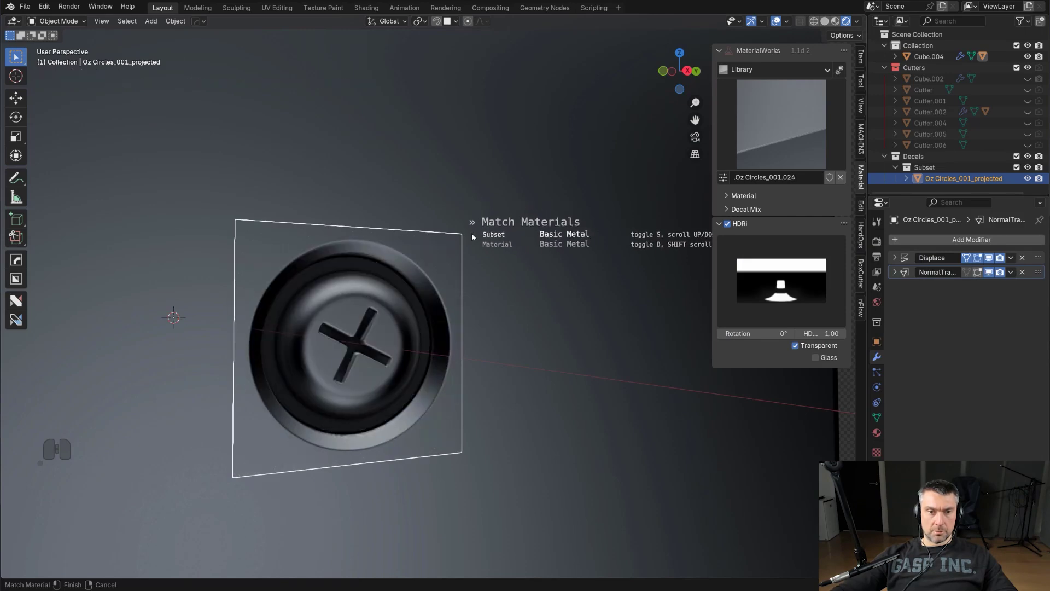
{"action": "left_click", "coordinate": [473, 236]}
Step: Delete the screw decal from the cube
{"action": "scroll", "coordinate": [479, 274], "scroll_direction": "down", "scroll_amount": 5}
{"action": "middle_click_drag", "start_coordinate": [483, 290], "coordinate": [516, 331]}
{"action": "left_click", "coordinate": [452, 288]}
{"action": "scroll", "coordinate": [515, 331], "scroll_direction": "up", "scroll_amount": 3}
{"action": "left_click", "coordinate": [574, 439]}
{"action": "key", "text": "x"}
{"action": "left_click", "coordinate": [557, 435]}
{"action": "scroll", "coordinate": [561, 432], "scroll_direction": "down", "scroll_amount": 8}
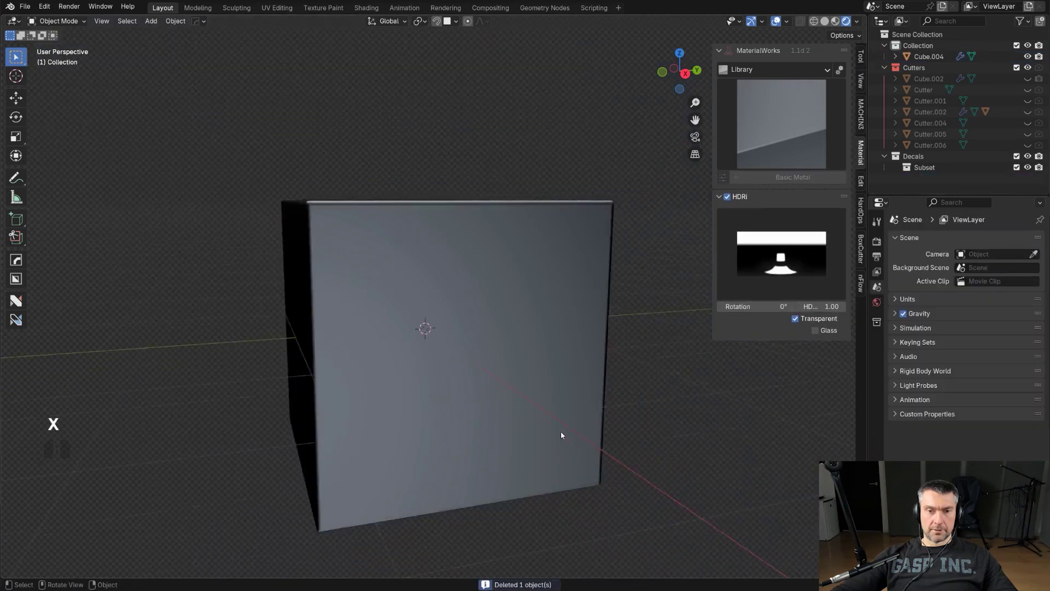
Step: Insert the NE Labs logo decal from the Blender Bros Nov 2021 library on the cube's front face and resize it
{"action": "middle_click_drag", "start_coordinate": [491, 369], "coordinate": [528, 308], "text": "shift"}
{"action": "scroll", "coordinate": [487, 400], "scroll_direction": "up", "scroll_amount": 5}
{"action": "scroll", "coordinate": [520, 334], "scroll_direction": "down", "scroll_amount": 1}
{"action": "scroll", "coordinate": [529, 312], "scroll_direction": "up", "scroll_amount": 3}
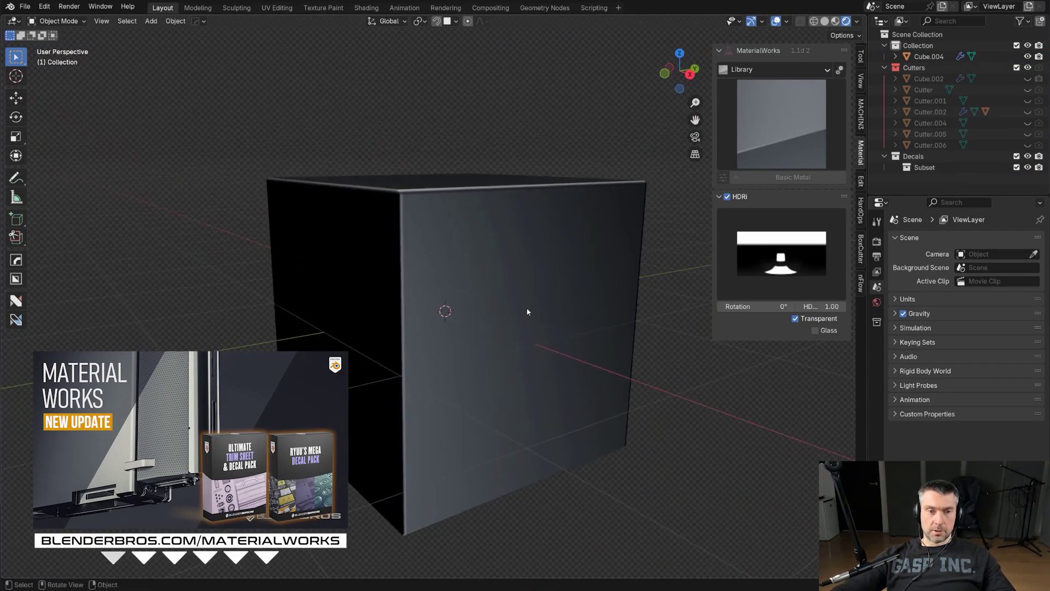
{"action": "middle_click_drag", "start_coordinate": [565, 339], "coordinate": [537, 326]}
{"action": "key", "text": "d"}
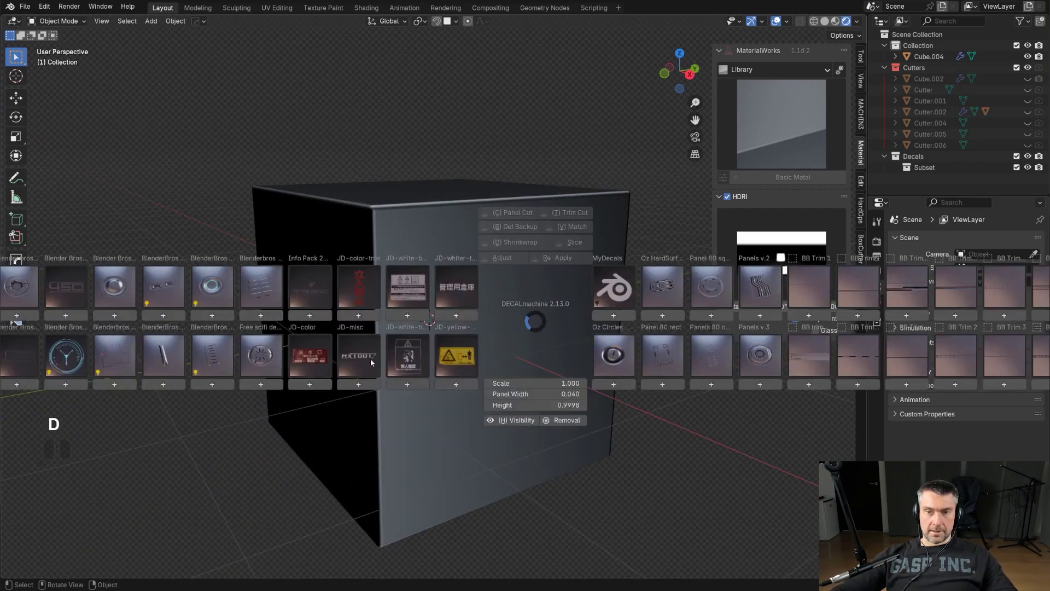
{"action": "left_click", "coordinate": [17, 352]}
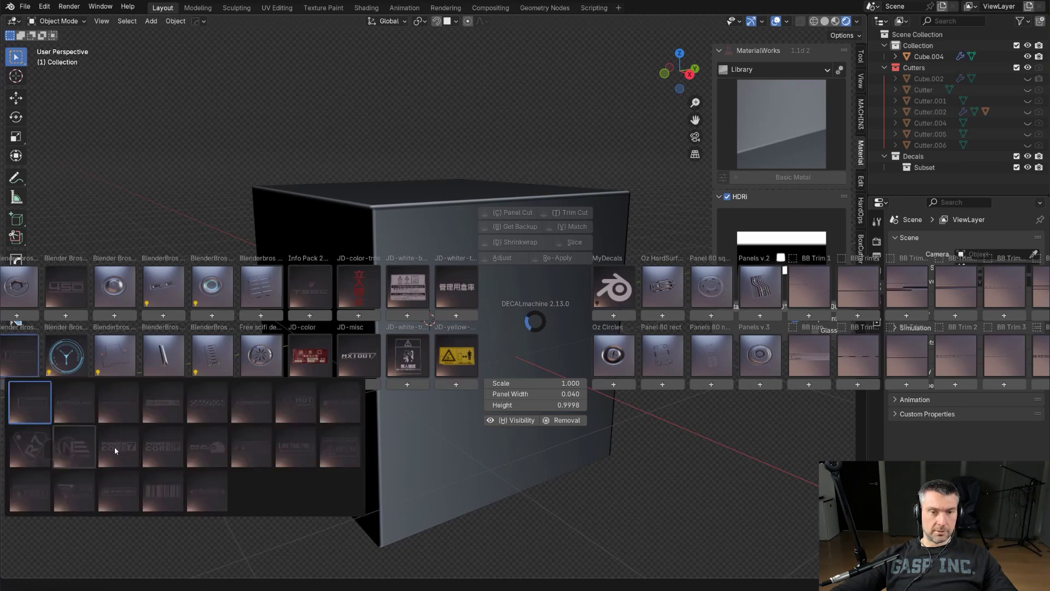
{"action": "left_click", "coordinate": [74, 447]}
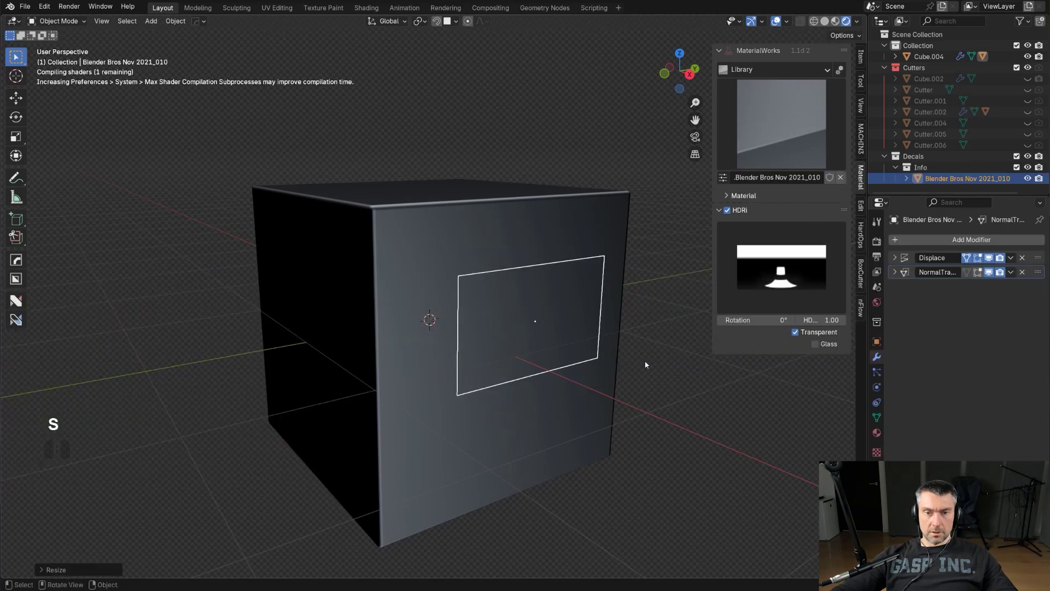
Step: Move the NE Labs decal toward the middle of the face and project it onto the cube
{"action": "key", "text": "g"}
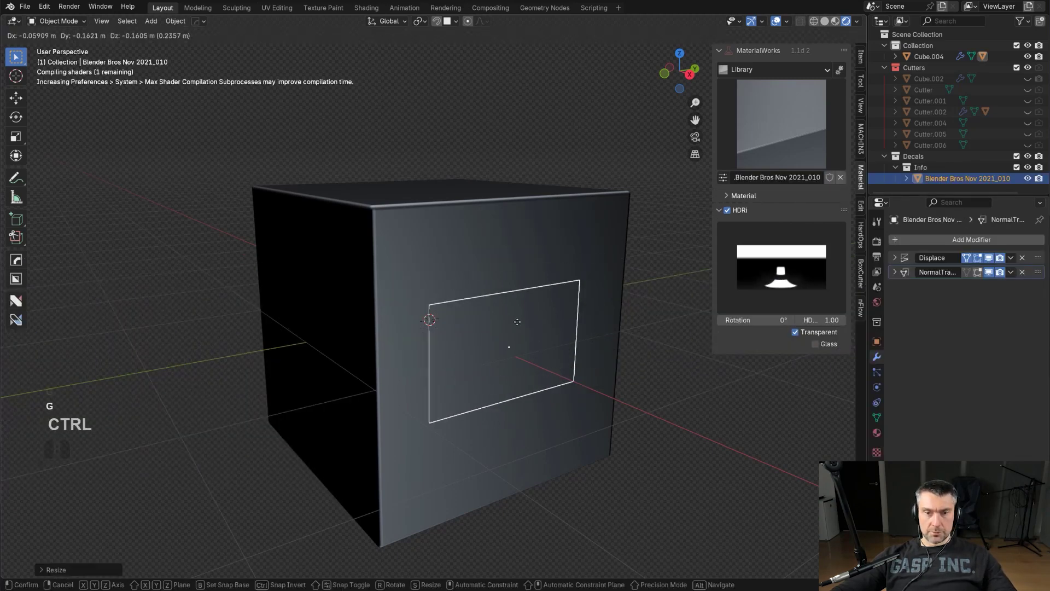
{"action": "key", "text": "g"}
{"action": "left_click", "coordinate": [524, 326]}
{"action": "key", "text": "d"}
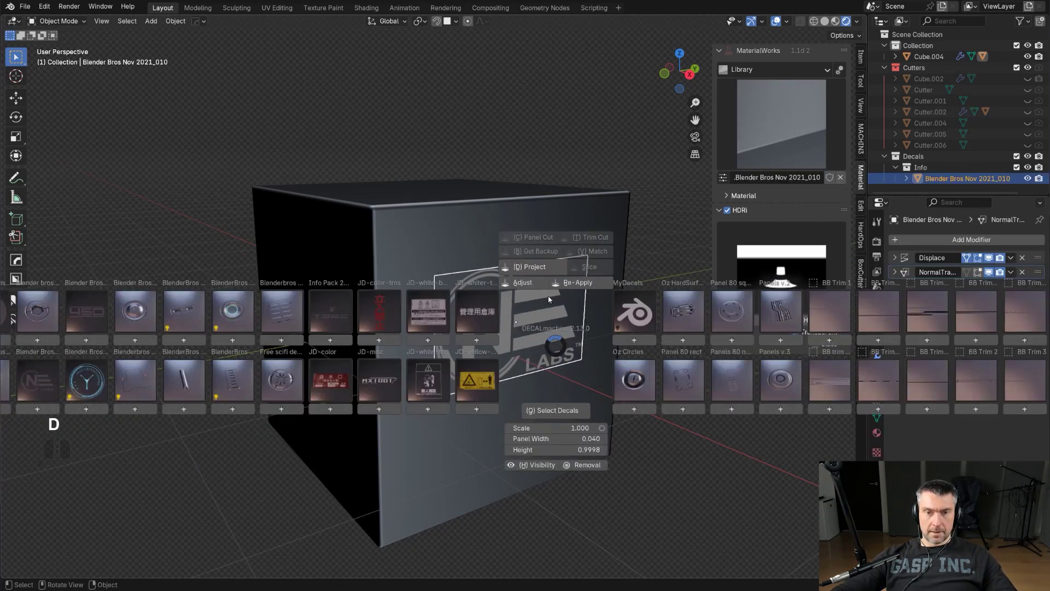
{"action": "left_click", "coordinate": [535, 267]}
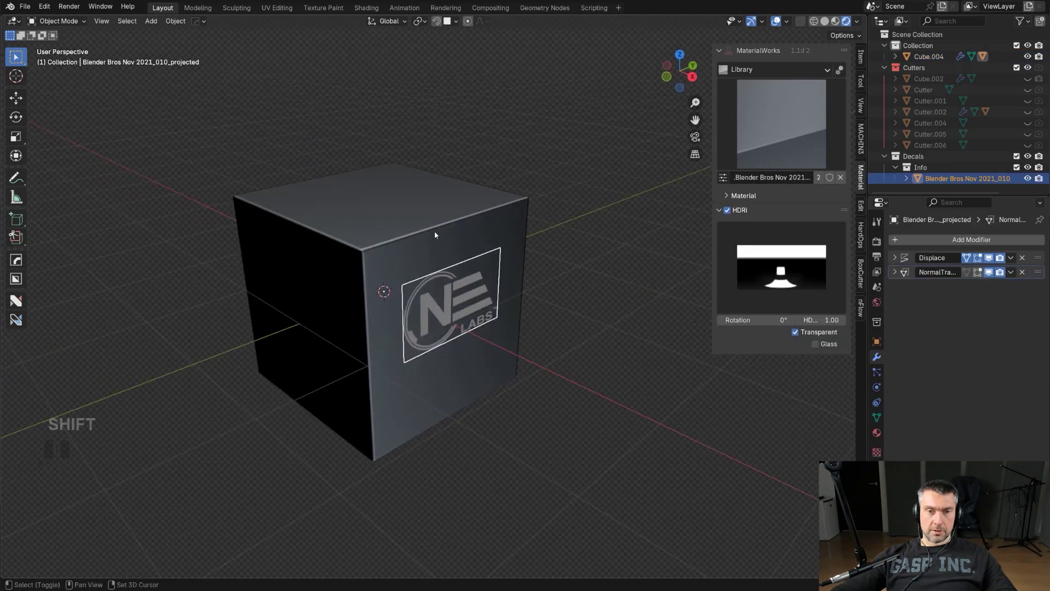
Step: Mirror the NE Labs decal across the cube on X with HardOps Mirror and enable Mirror U in its mirror modifier
{"action": "key", "text": "alt+x"}
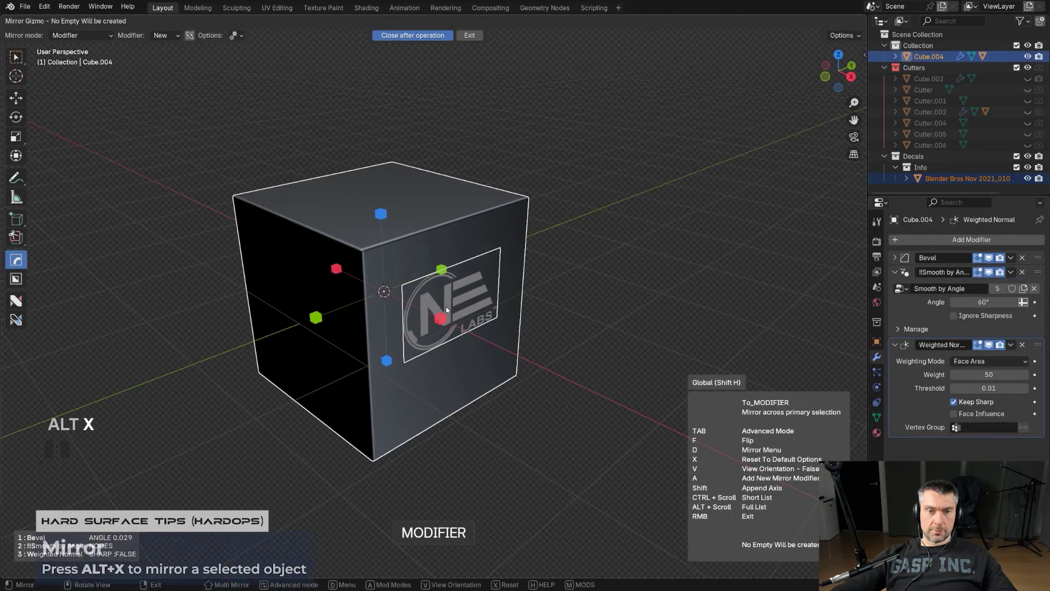
{"action": "middle_click_drag", "start_coordinate": [441, 321], "coordinate": [518, 282]}
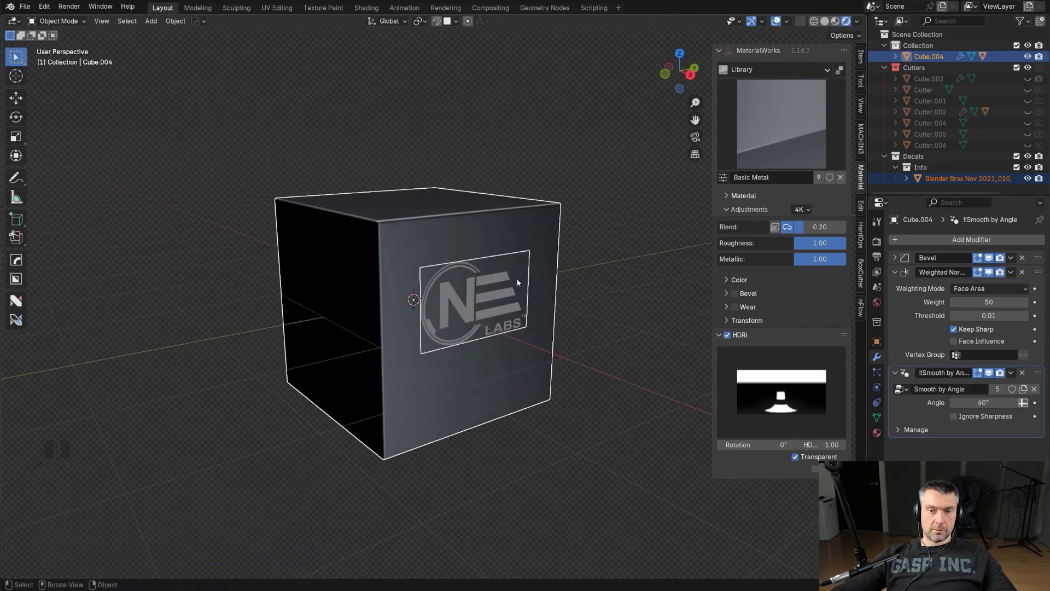
{"action": "left_click", "coordinate": [505, 277]}
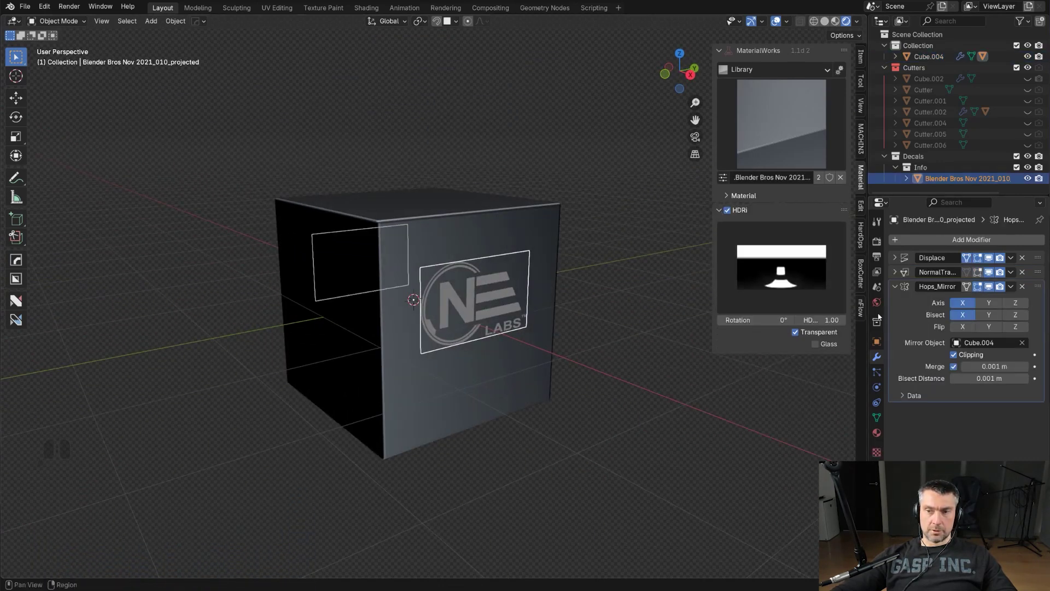
{"action": "left_click", "coordinate": [903, 396]}
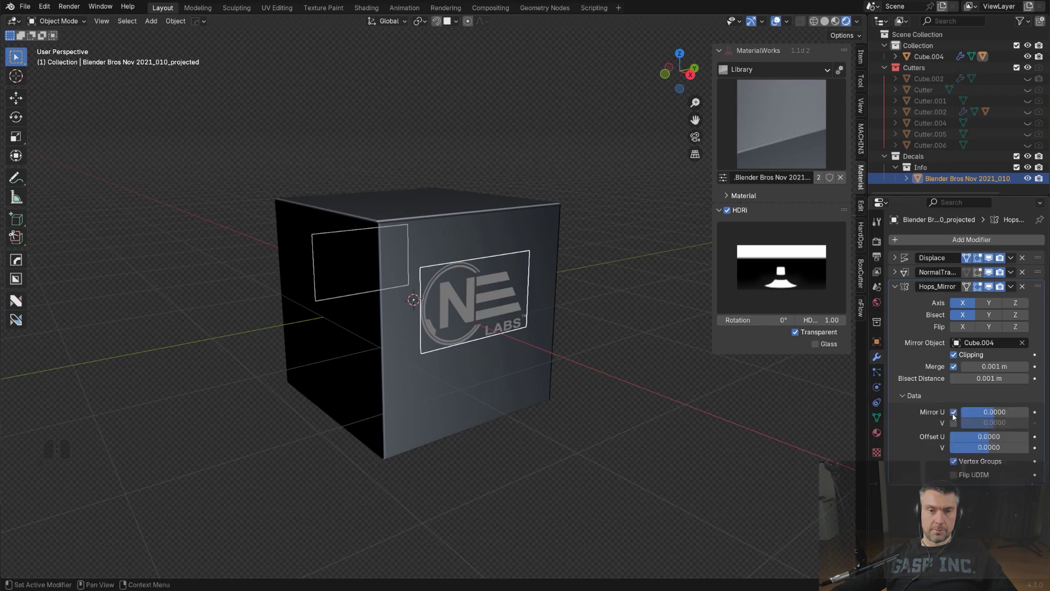
{"action": "middle_click_drag", "start_coordinate": [684, 399], "coordinate": [523, 310]}
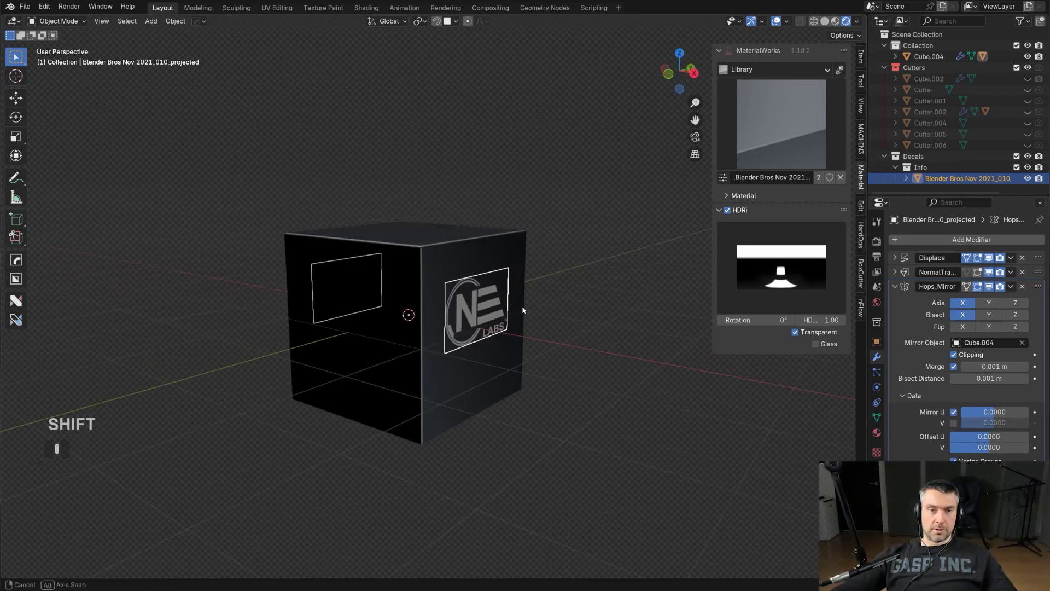
Step: Delete the NE Labs decal and insert the 45D logo decal from the Blender Bros October library on the cube
{"action": "key", "text": "x"}
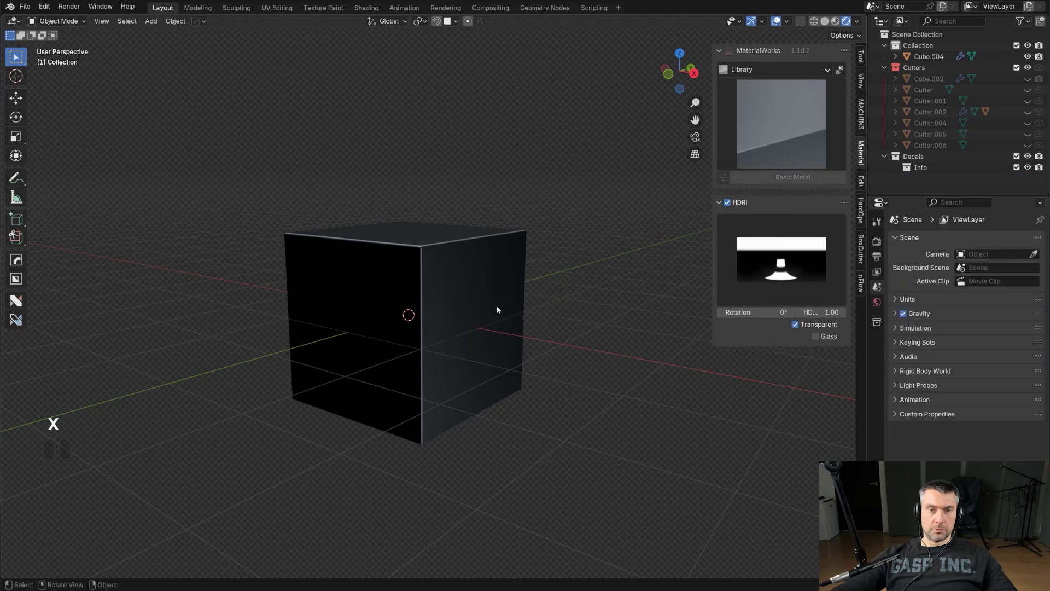
{"action": "middle_click_drag", "start_coordinate": [499, 296], "coordinate": [474, 306]}
{"action": "left_click", "coordinate": [475, 305]}
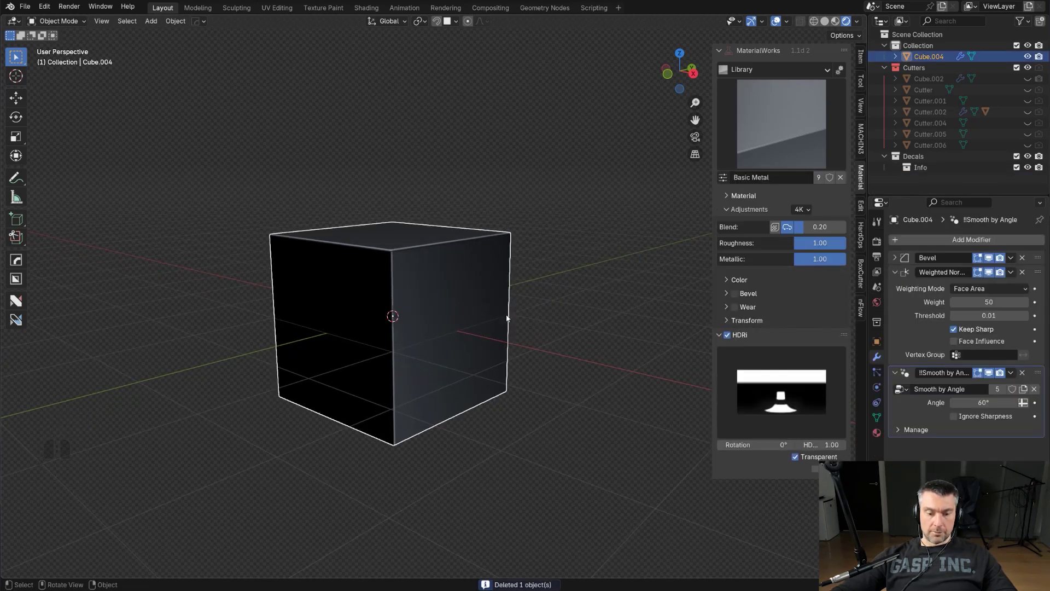
{"action": "key", "text": "d"}
{"action": "left_click", "coordinate": [45, 274]}
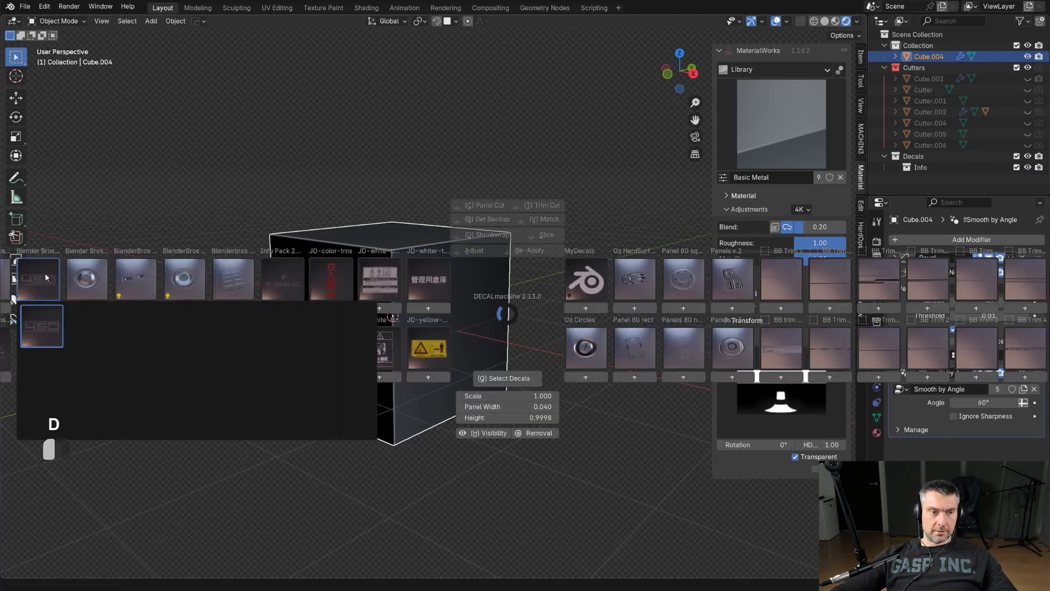
{"action": "left_click", "coordinate": [39, 321]}
Step: Position the 45D decal on the cube's front face and scale it down
{"action": "key", "text": "g"}
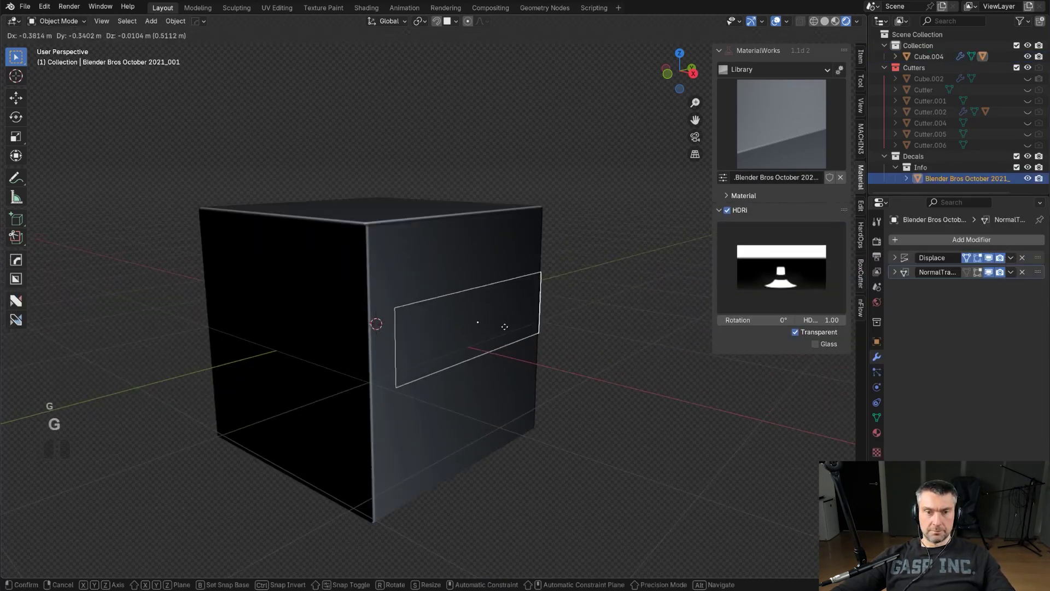
{"action": "left_click", "coordinate": [504, 326]}
{"action": "key", "text": "s"}
{"action": "left_click", "coordinate": [496, 327]}
Step: Start HardOps Mirror on the 45D decal with the cube as primary selection and enable Textures Flip U in the mirror settings
{"action": "scroll", "coordinate": [514, 342], "scroll_direction": "down", "scroll_amount": 2}
{"action": "middle_click_drag", "start_coordinate": [517, 344], "coordinate": [534, 356]}
{"action": "left_click", "coordinate": [404, 262], "text": "shift"}
{"action": "middle_click_drag", "start_coordinate": [500, 306], "coordinate": [520, 321]}
{"action": "key", "text": "alt+x"}
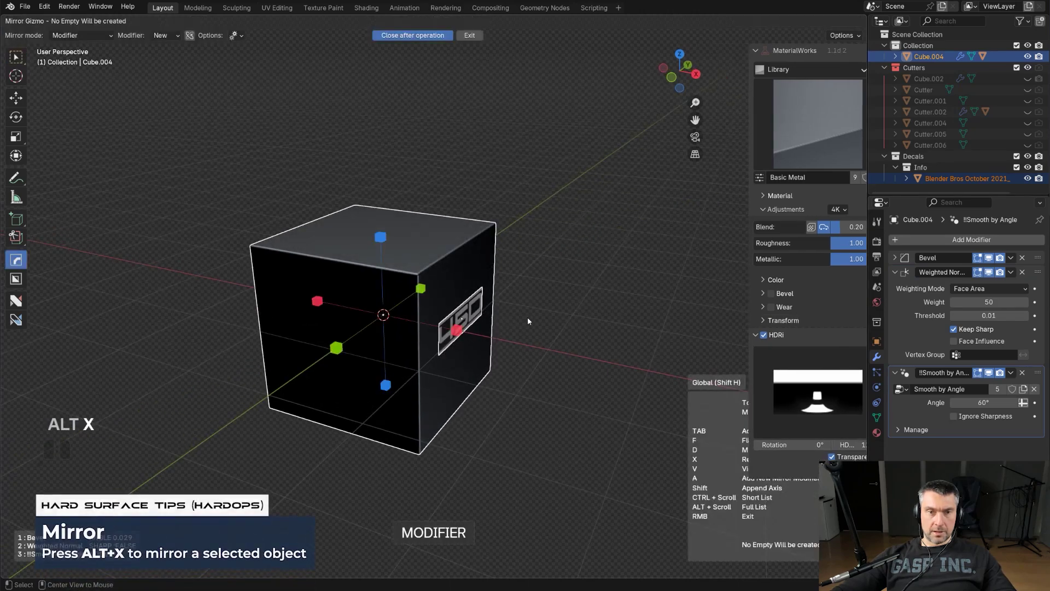
{"action": "left_click", "coordinate": [236, 36]}
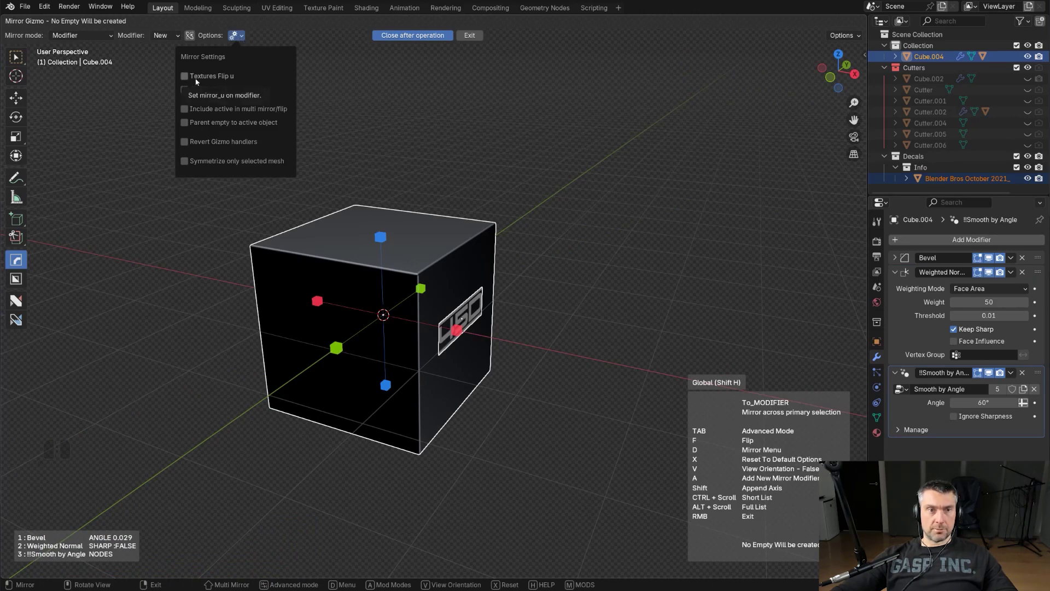
{"action": "left_click", "coordinate": [186, 76]}
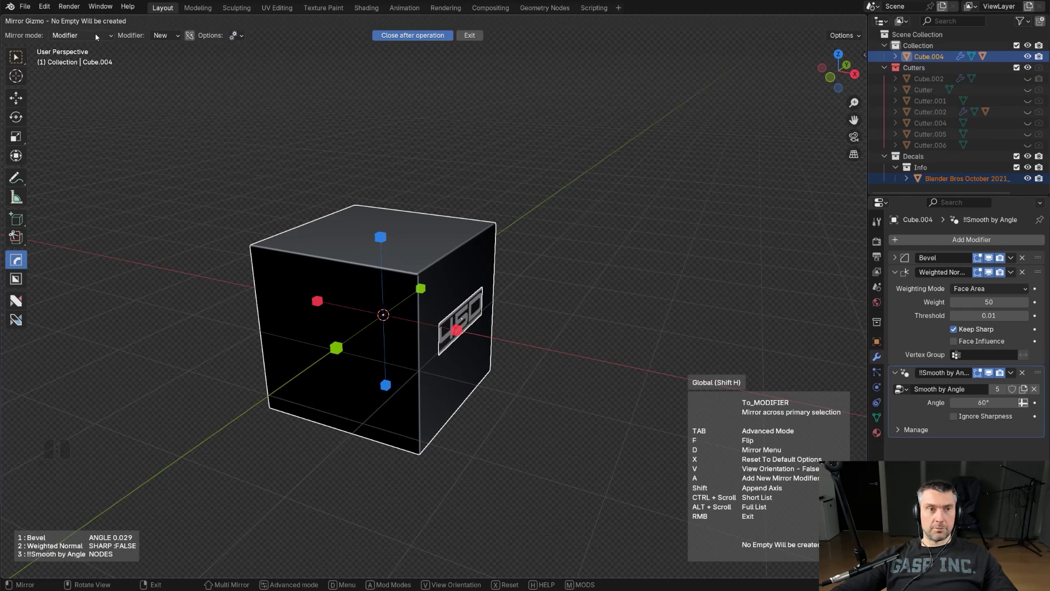
Step: Mirror the 45D decal across the cube on the X axis and check the copy on the opposite face
{"action": "mouse_move", "coordinate": [501, 288]}
{"action": "middle_mouse_down"}
{"action": "mouse_move", "coordinate": [464, 282]}
{"action": "mouse_move", "coordinate": [514, 280]}
{"action": "middle_mouse_up"}
{"action": "left_click", "coordinate": [409, 280], "text": "shift"}
{"action": "left_click", "coordinate": [469, 306], "text": "alt"}
{"action": "left_click", "coordinate": [436, 279], "text": "shift"}
{"action": "key", "text": "alt+x"}
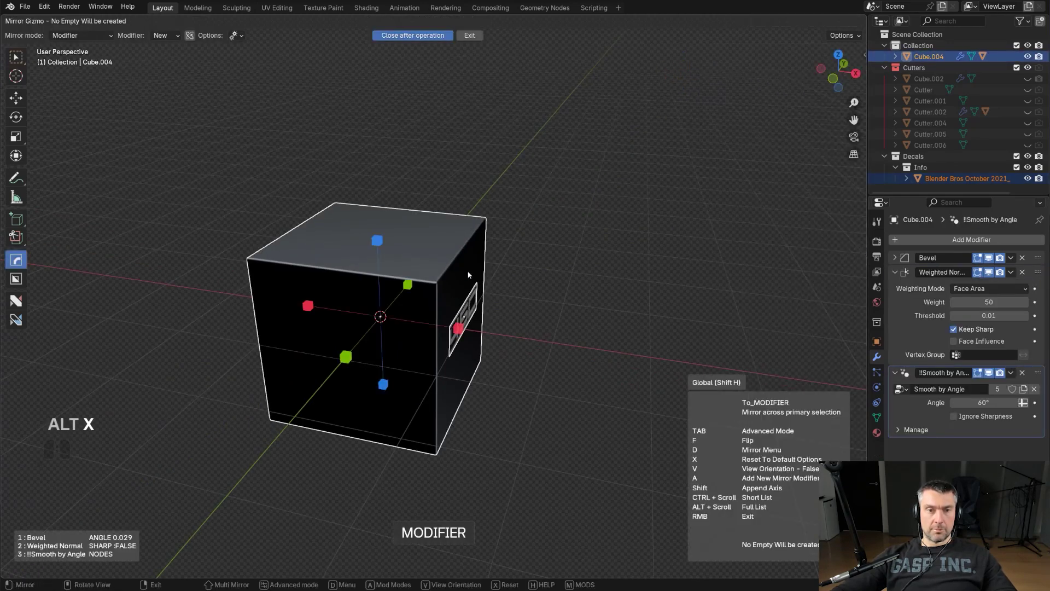
{"action": "left_click", "coordinate": [459, 329]}
{"action": "middle_click_drag", "start_coordinate": [432, 303], "coordinate": [364, 309]}
{"action": "scroll", "coordinate": [358, 305], "scroll_direction": "up", "scroll_amount": 4}
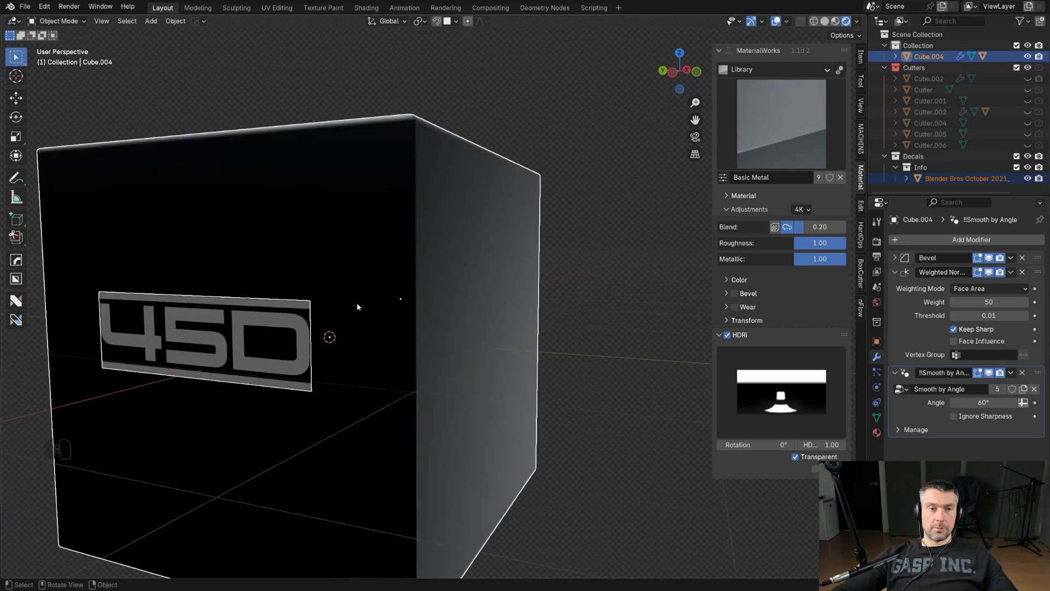
Step: Duplicate the cube and move the copy away along the X axis
{"action": "left_click", "coordinate": [625, 232]}
{"action": "scroll", "coordinate": [612, 250], "scroll_direction": "down", "scroll_amount": 7}
{"action": "middle_click_drag", "start_coordinate": [520, 312], "coordinate": [391, 334], "text": "shift"}
{"action": "left_click", "coordinate": [295, 333], "text": "shift"}
{"action": "key", "text": "shift+d"}
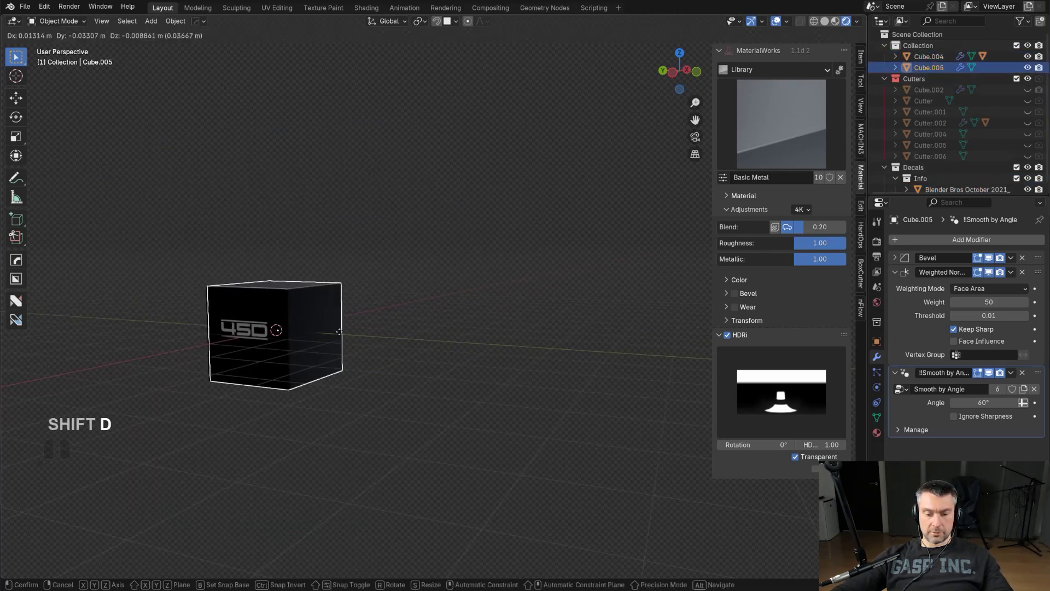
{"action": "key", "text": "x"}
{"action": "left_click", "coordinate": [477, 311]}
{"action": "scroll", "coordinate": [430, 322], "scroll_direction": "up", "scroll_amount": 5}
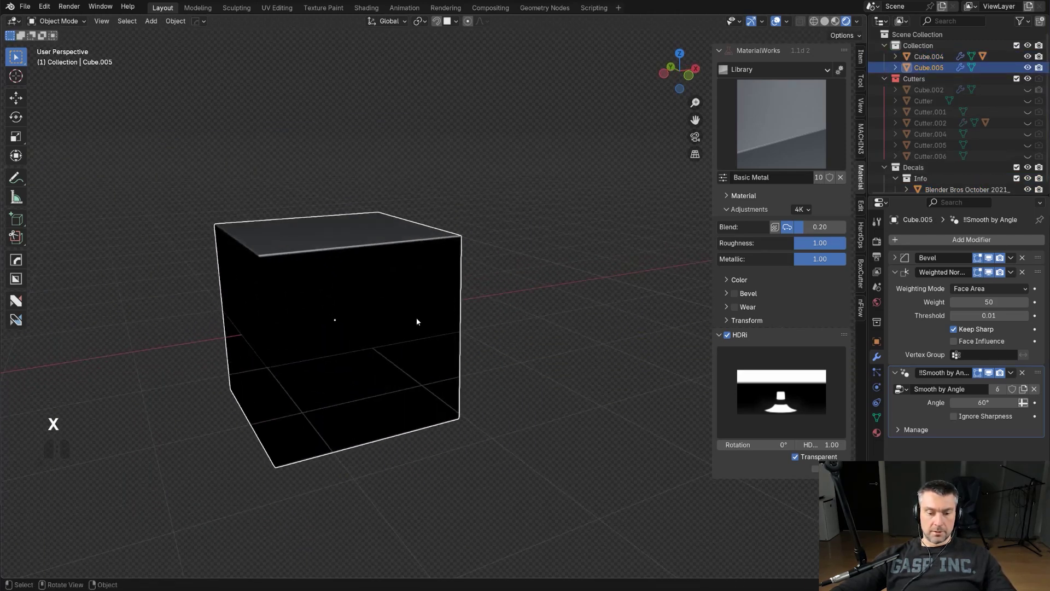
Step: Insert the Sharpen decal from the JD-misc library on the duplicated cube's side face, scale it down and slide it into position
{"action": "key", "text": "d"}
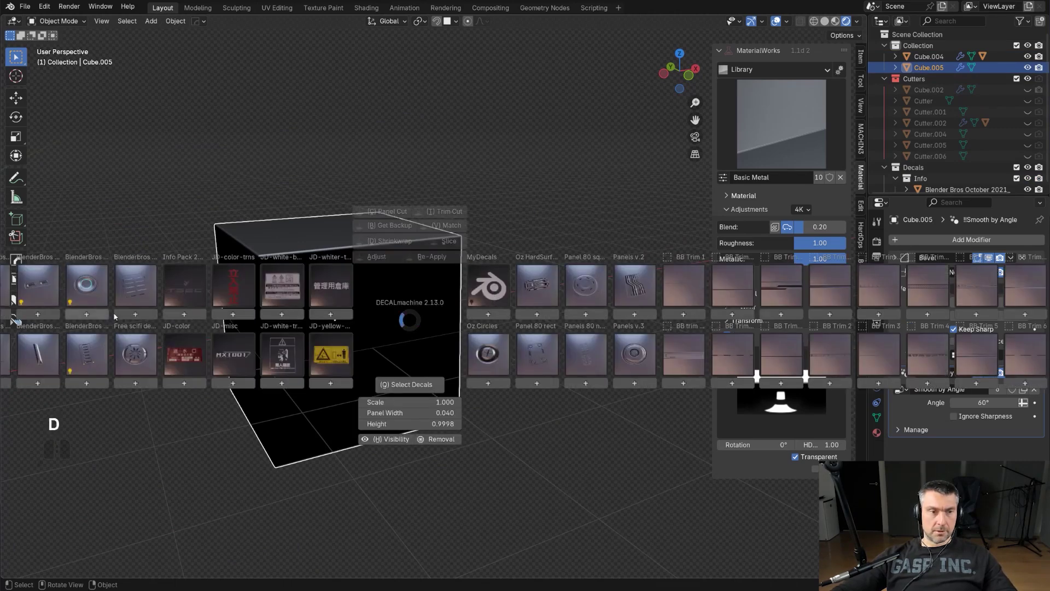
{"action": "left_click", "coordinate": [229, 357]}
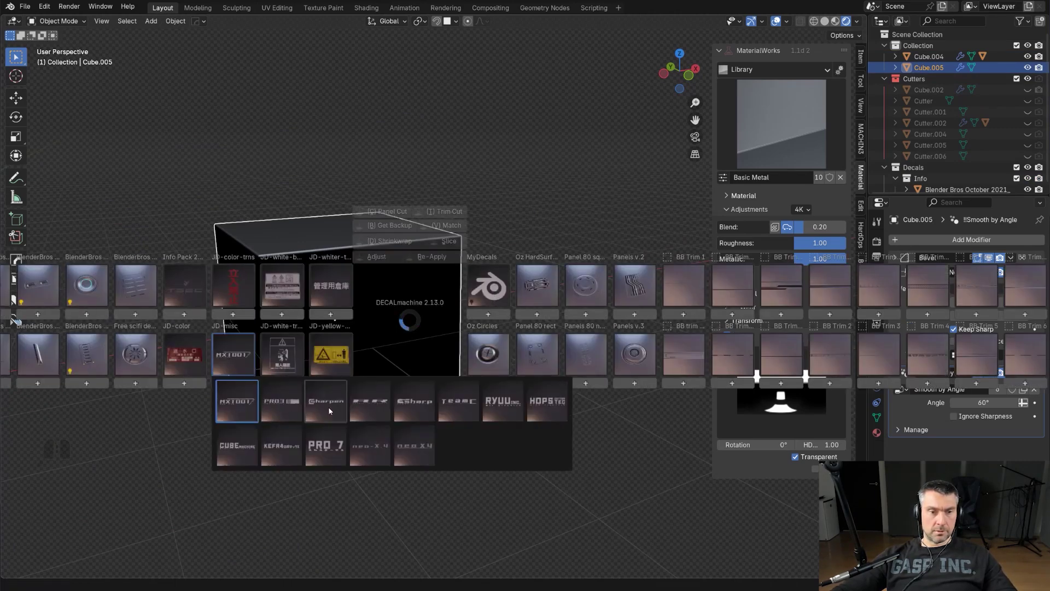
{"action": "left_click", "coordinate": [329, 407]}
{"action": "key", "text": "s"}
{"action": "left_click", "coordinate": [486, 337]}
{"action": "key", "text": "g"}
{"action": "key", "text": "g"}
{"action": "left_click", "coordinate": [426, 343]}
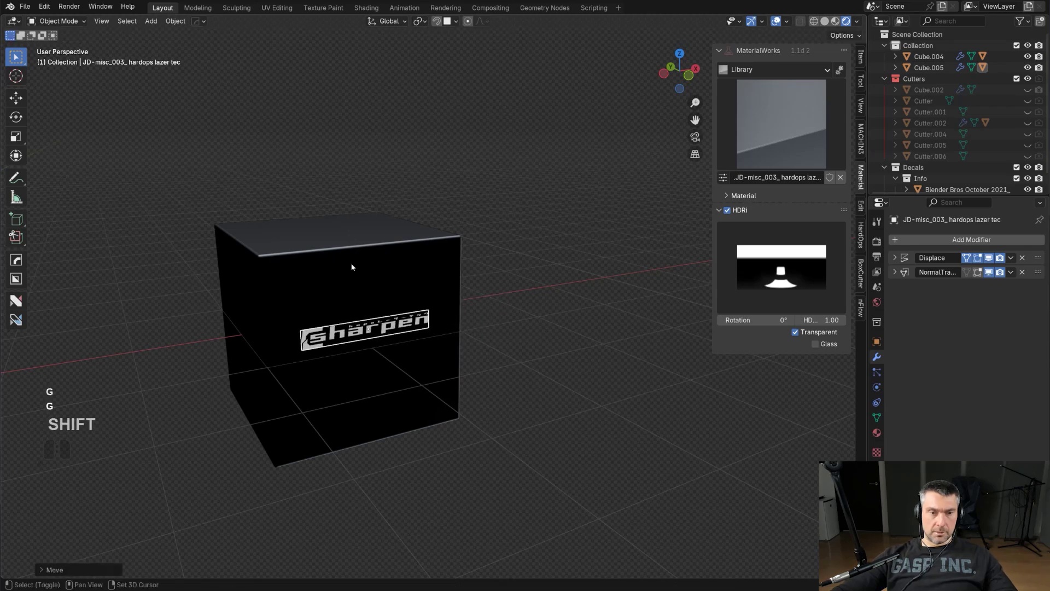
Step: Start HardOps Mirror on the Sharpen decal with the cube as primary selection and open the mirror options
{"action": "left_click", "coordinate": [351, 267], "text": "shift"}
{"action": "key", "text": "alt+x"}
{"action": "middle_click_drag", "start_coordinate": [352, 267], "coordinate": [458, 309]}
{"action": "left_click", "coordinate": [405, 324]}
{"action": "scroll", "coordinate": [386, 315], "scroll_direction": "up", "scroll_amount": 3}
{"action": "scroll", "coordinate": [458, 310], "scroll_direction": "down", "scroll_amount": 2}
{"action": "key", "text": "alt+x"}
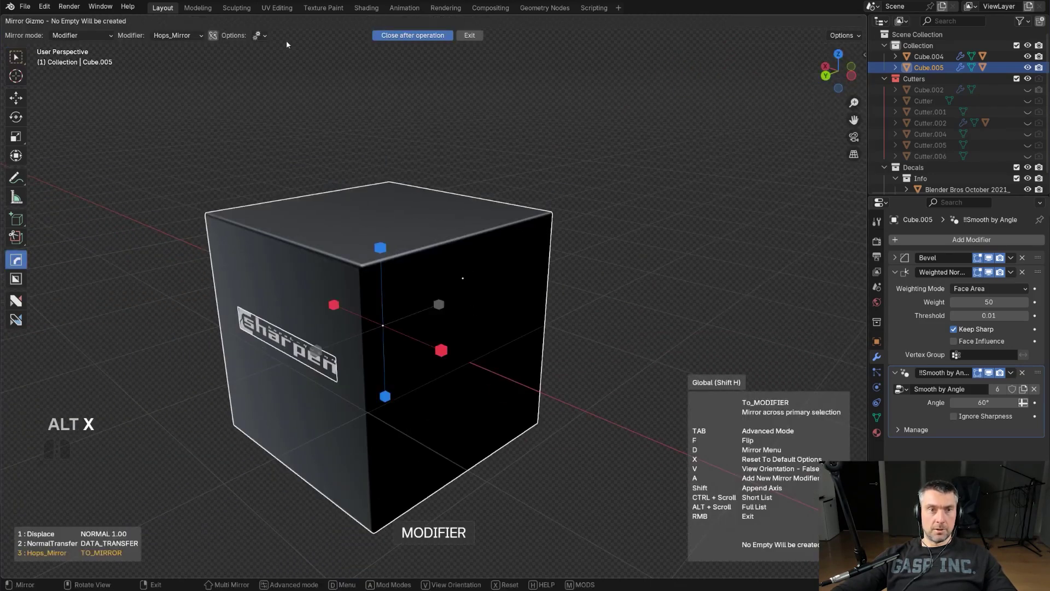
{"action": "left_click", "coordinate": [261, 35]}
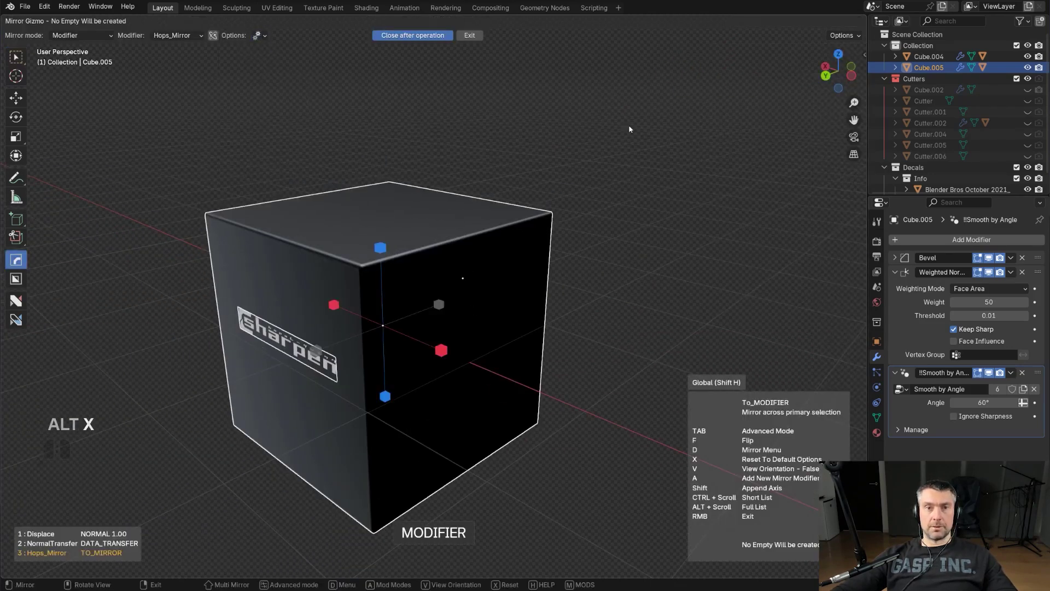
{"action": "scroll", "coordinate": [563, 244], "scroll_direction": "down", "scroll_amount": 3}
{"action": "middle_click_drag", "start_coordinate": [562, 244], "coordinate": [406, 221]}
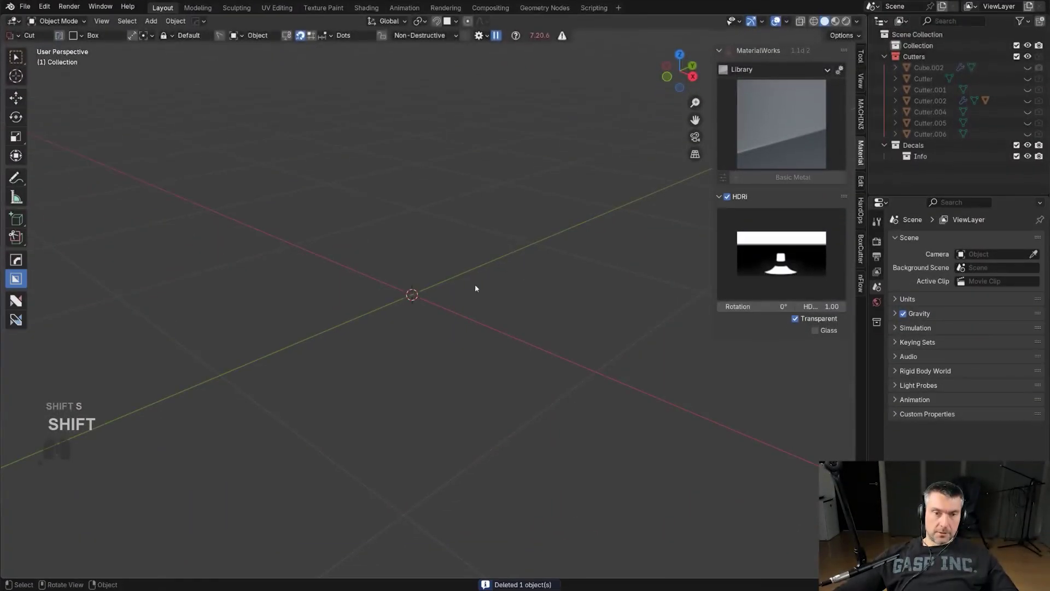
Step: Add a cube mesh at the origin of the emptied scene
{"action": "middle_click_drag", "start_coordinate": [476, 289], "coordinate": [423, 355], "text": "shift"}
{"action": "key", "text": "shift+a"}
{"action": "mouse_move", "coordinate": [423, 353]}
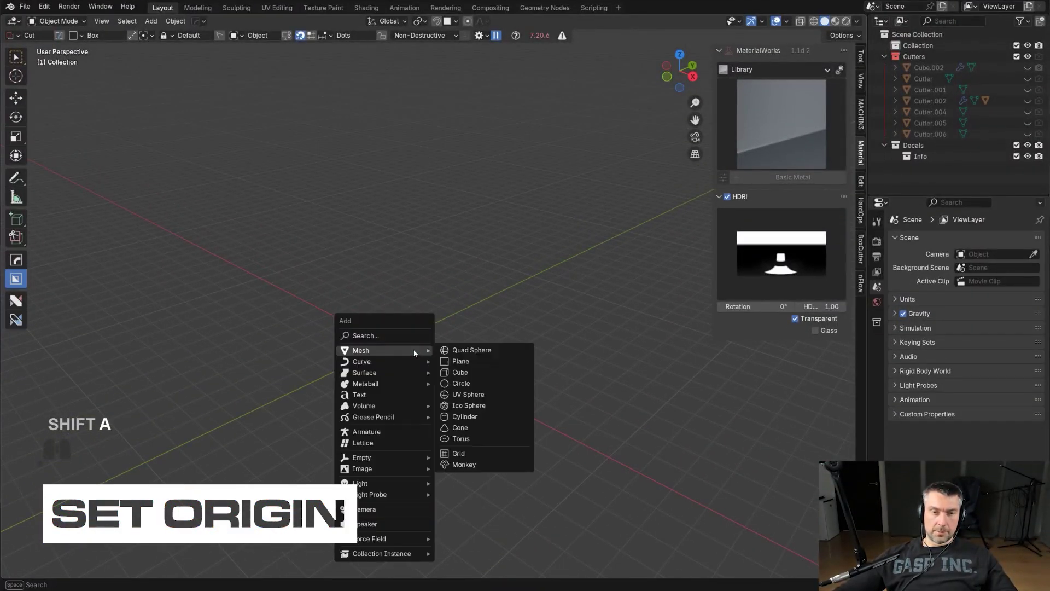
{"action": "left_click", "coordinate": [466, 368]}
{"action": "scroll", "coordinate": [465, 375], "scroll_direction": "up", "scroll_amount": 6}
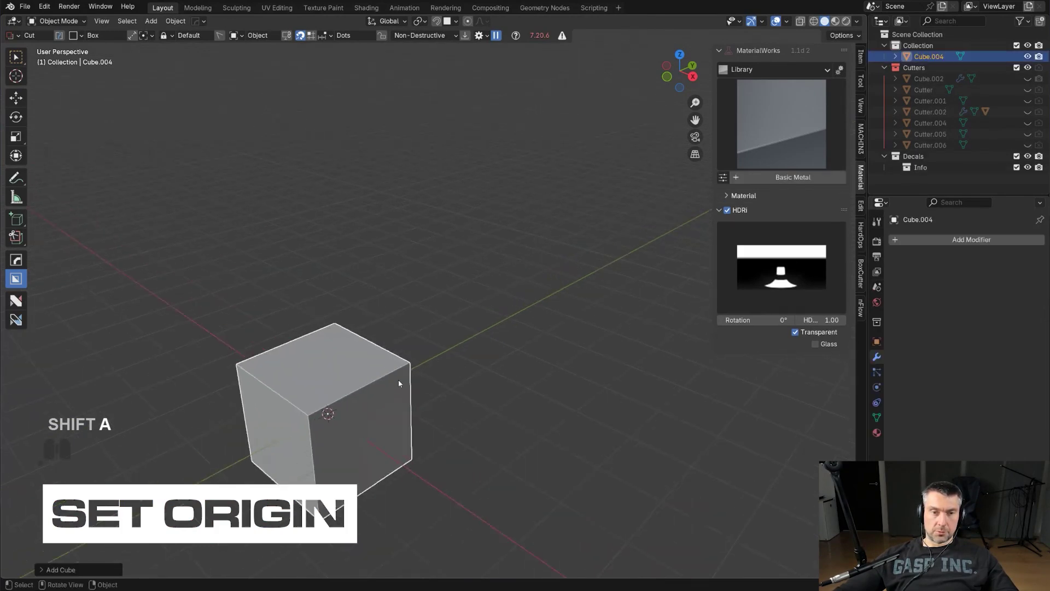
{"action": "middle_click_drag", "start_coordinate": [366, 390], "coordinate": [465, 312], "text": "shift"}
{"action": "scroll", "coordinate": [454, 299], "scroll_direction": "up", "scroll_amount": 3}
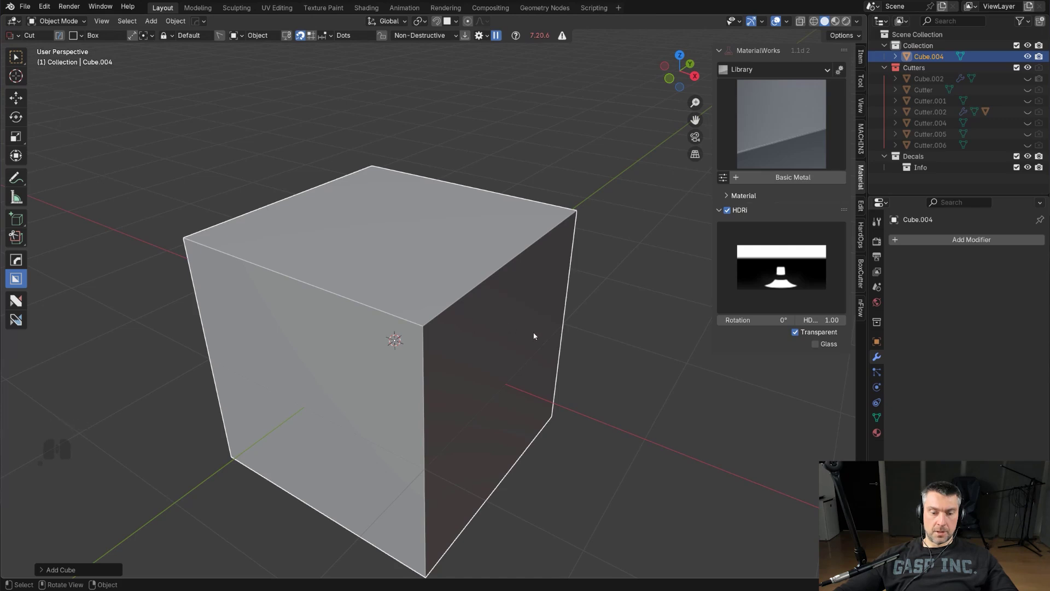
{"action": "scroll", "coordinate": [535, 336], "scroll_direction": "down", "scroll_amount": 2}
Step: Rotate the cube freely and bevel its front corner vertex into a large triangular face
{"action": "key", "text": "r"}
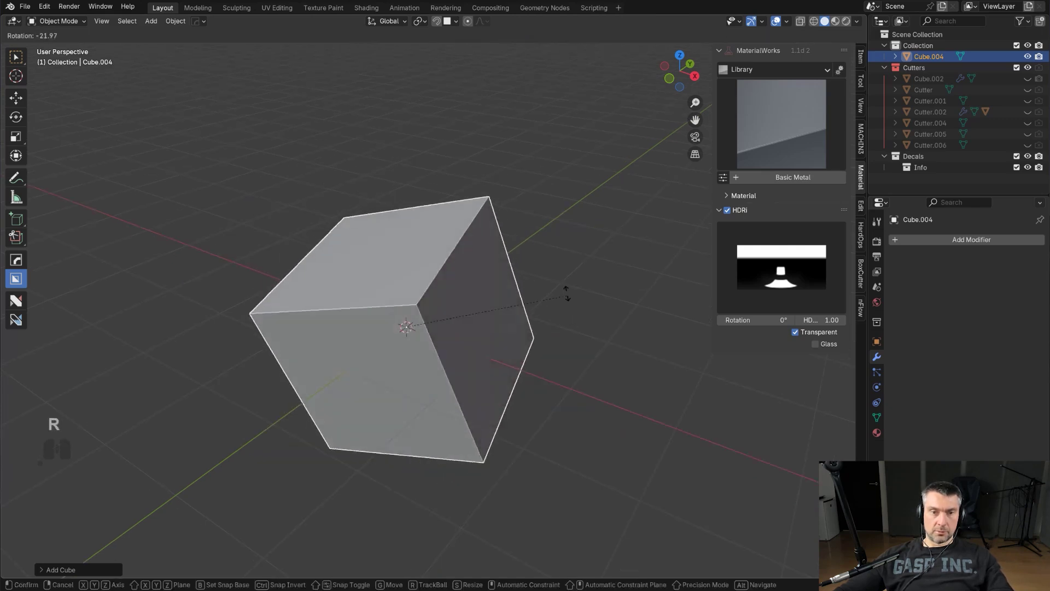
{"action": "left_click", "coordinate": [525, 262]}
{"action": "key", "text": "Tab"}
{"action": "left_click", "coordinate": [405, 302]}
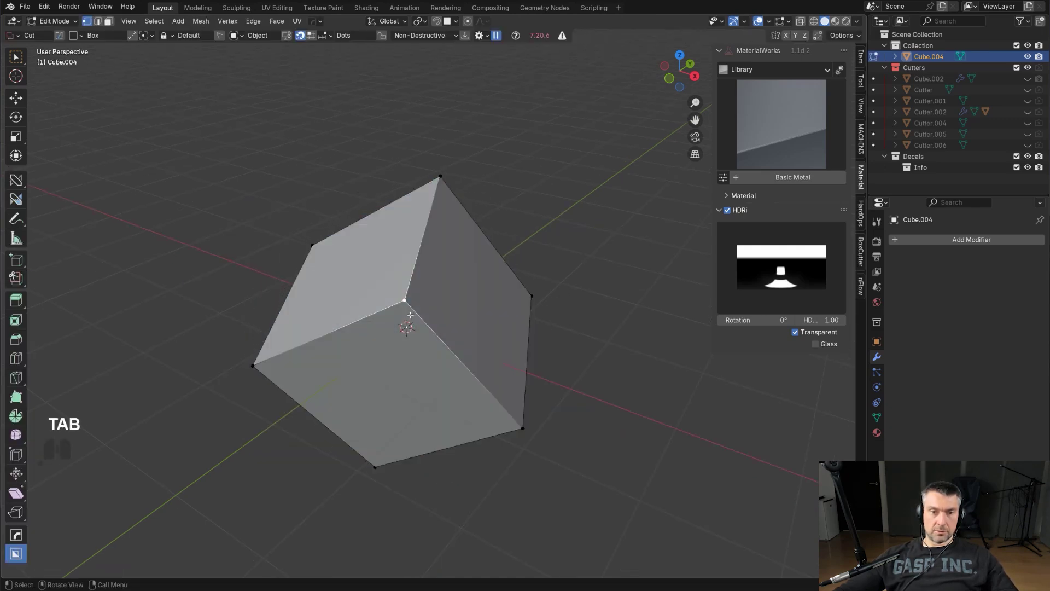
{"action": "key", "text": "ctrl+shift+b"}
{"action": "left_click", "coordinate": [646, 348]}
{"action": "key", "text": "Tab"}
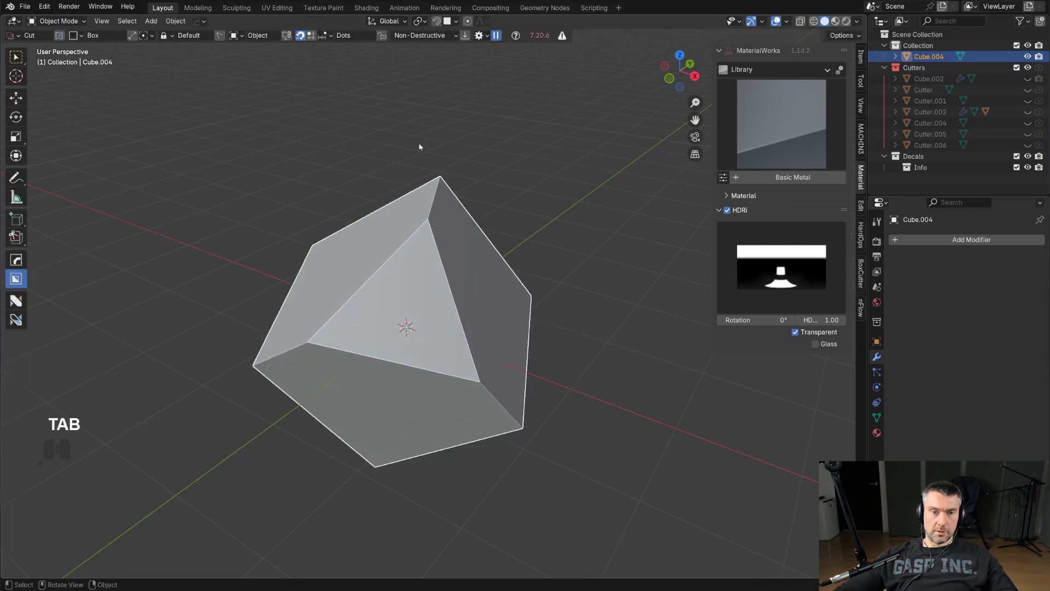
Step: Tilt the beveled cube with several rotations, including about 14° around the global Z axis and about -19° in the view
{"action": "key", "text": "r"}
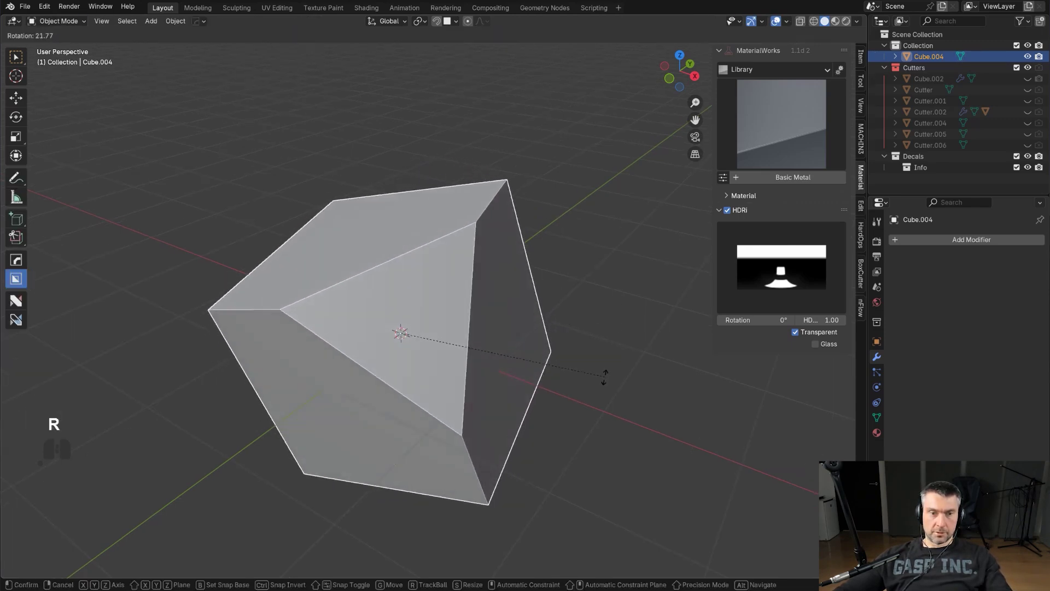
{"action": "key", "text": "z"}
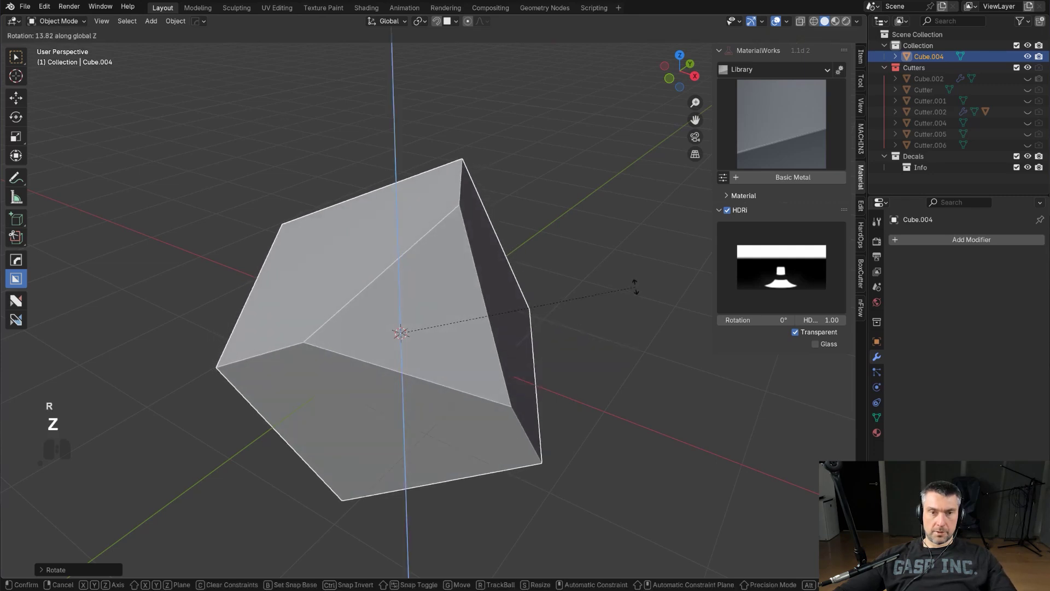
{"action": "left_click", "coordinate": [635, 288]}
{"action": "key", "text": "r"}
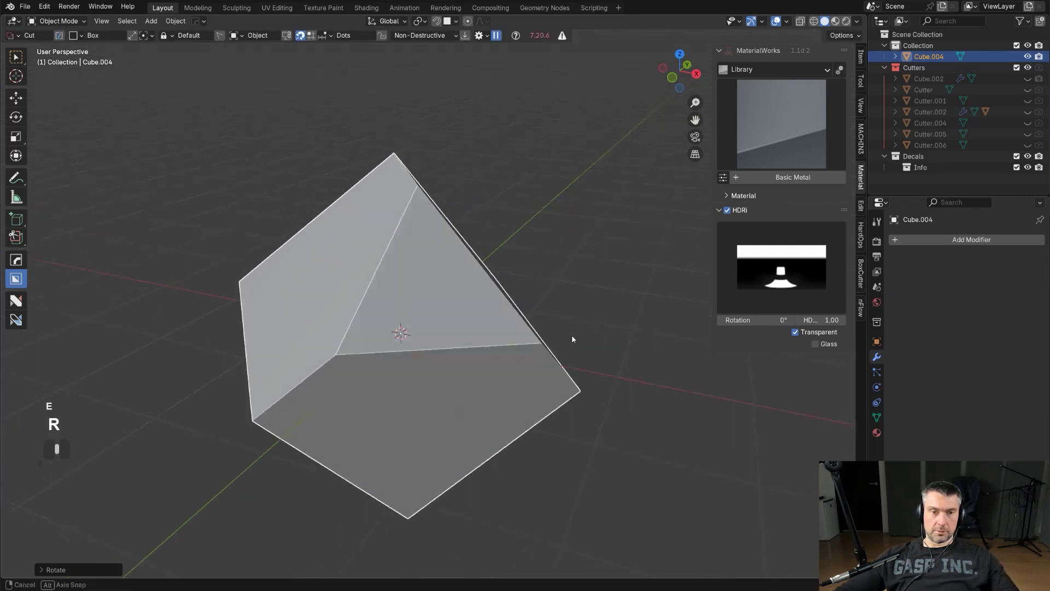
{"action": "middle_click_drag", "start_coordinate": [644, 297], "coordinate": [593, 332]}
{"action": "key", "text": "r"}
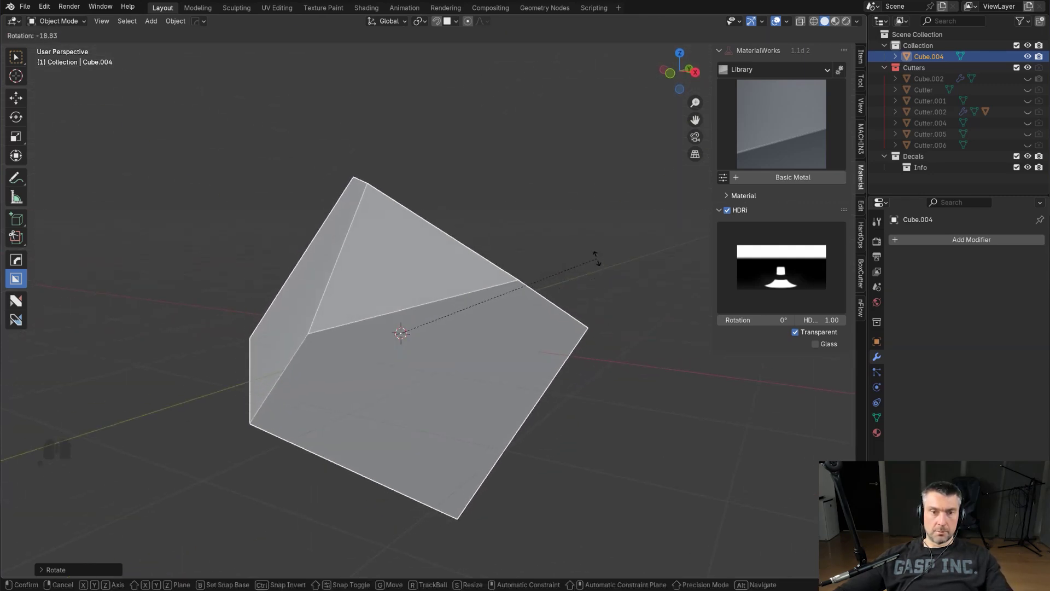
{"action": "left_click", "coordinate": [597, 258]}
{"action": "middle_click_drag", "start_coordinate": [537, 300], "coordinate": [524, 302]}
{"action": "middle_click_drag", "start_coordinate": [525, 305], "coordinate": [501, 344]}
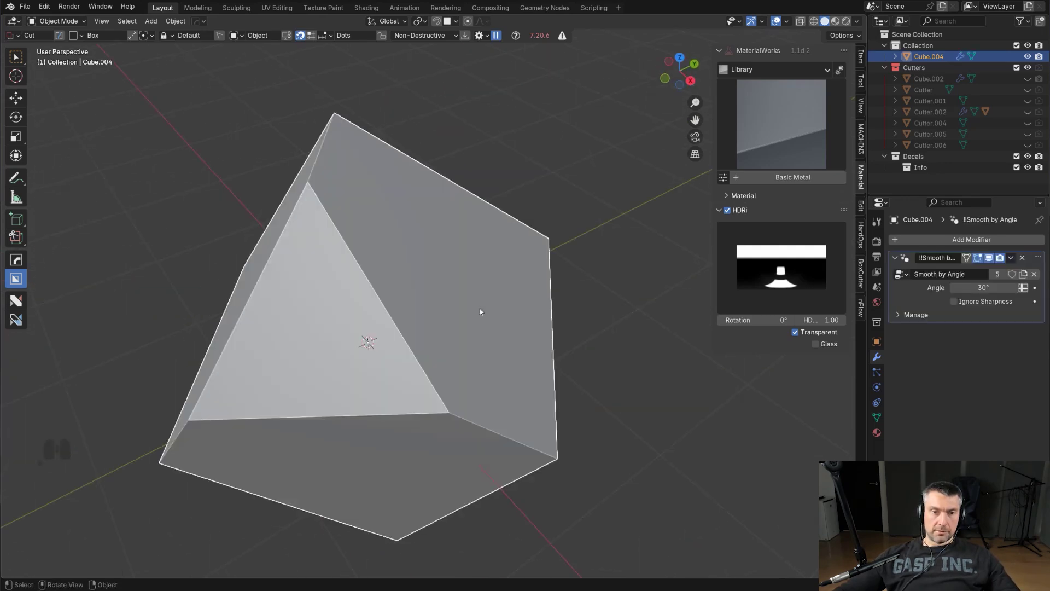
Step: Try box cuts across the edge between the triangular face and the adjoining face, and undo them
{"action": "mouse_move", "coordinate": [480, 309]}
{"action": "middle_mouse_down"}
{"action": "mouse_move", "coordinate": [384, 282]}
{"action": "mouse_move", "coordinate": [469, 303]}
{"action": "middle_mouse_up"}
{"action": "mouse_move", "coordinate": [400, 249]}
{"action": "left_mouse_down"}
{"action": "mouse_move", "coordinate": [324, 330]}
{"action": "mouse_move", "coordinate": [300, 380]}
{"action": "mouse_move", "coordinate": [281, 373]}
{"action": "left_mouse_up"}
{"action": "right_click", "coordinate": [302, 366]}
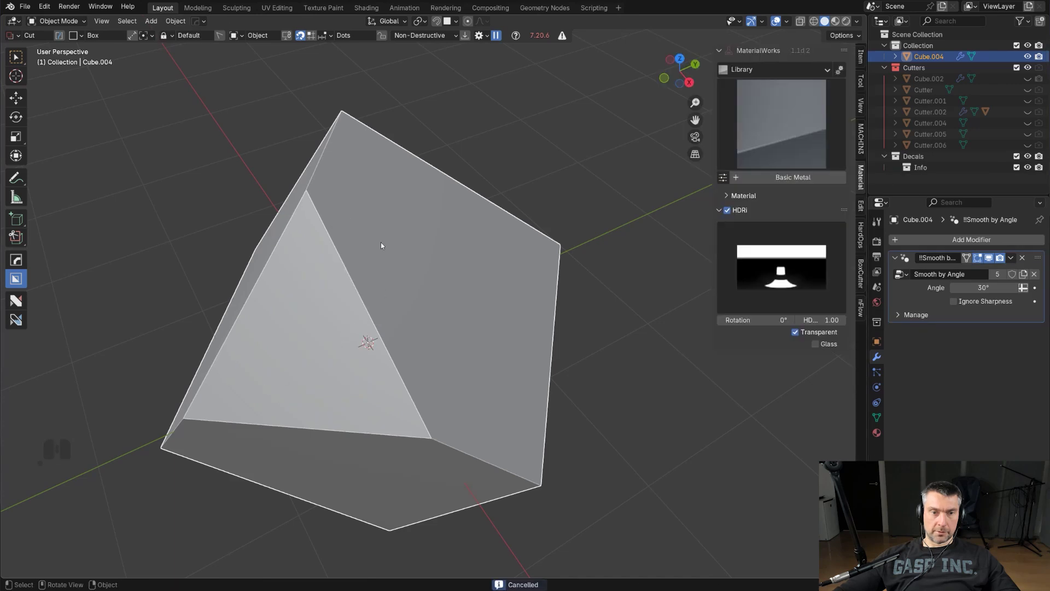
{"action": "mouse_move", "coordinate": [381, 245]}
{"action": "left_mouse_down"}
{"action": "mouse_move", "coordinate": [304, 373]}
{"action": "mouse_move", "coordinate": [252, 385]}
{"action": "left_mouse_up"}
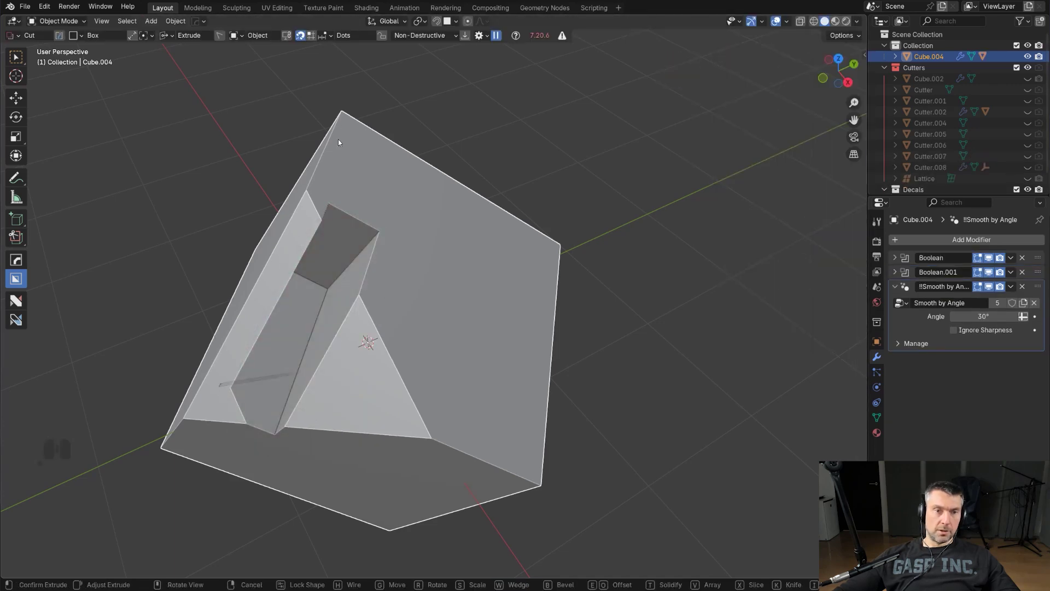
{"action": "key", "text": "ctrl+z"}
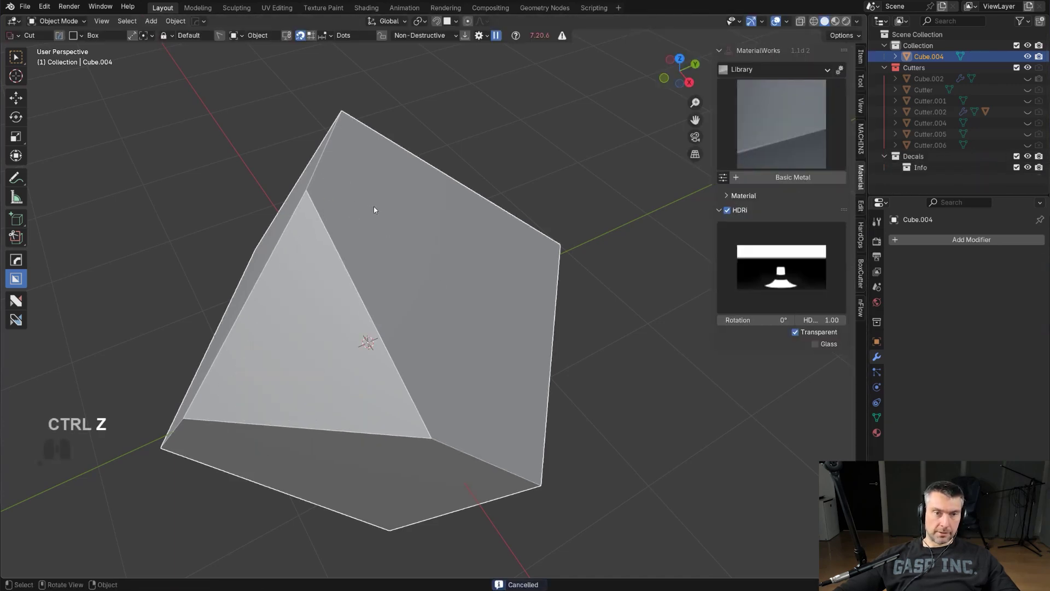
Step: Set BoxCutter's object orientation method to Nearest Edge
{"action": "middle_click_drag", "start_coordinate": [374, 209], "coordinate": [375, 244]}
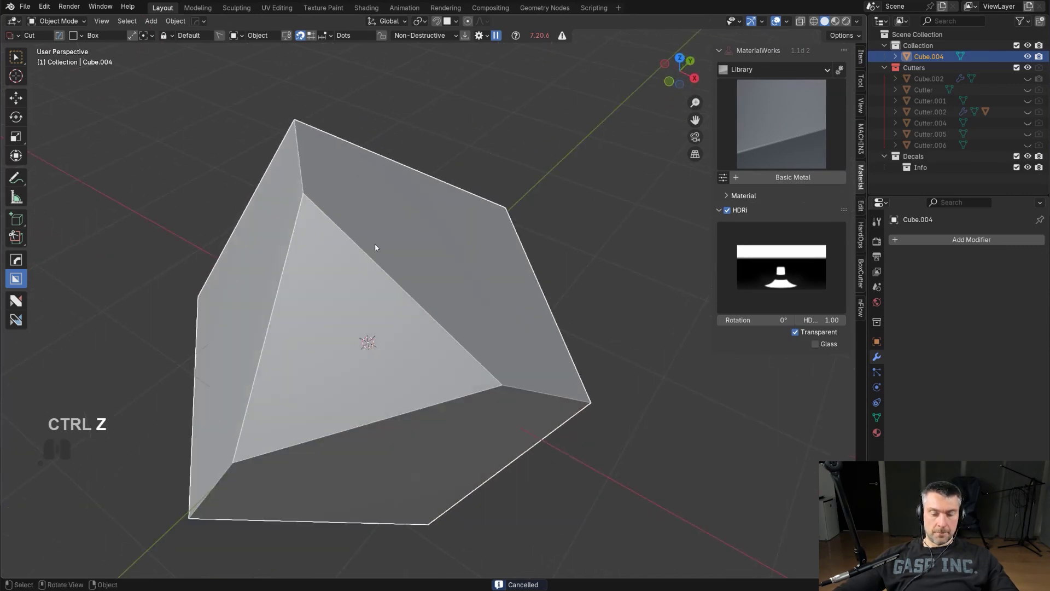
{"action": "key", "text": "shift+v"}
{"action": "left_click", "coordinate": [479, 235]}
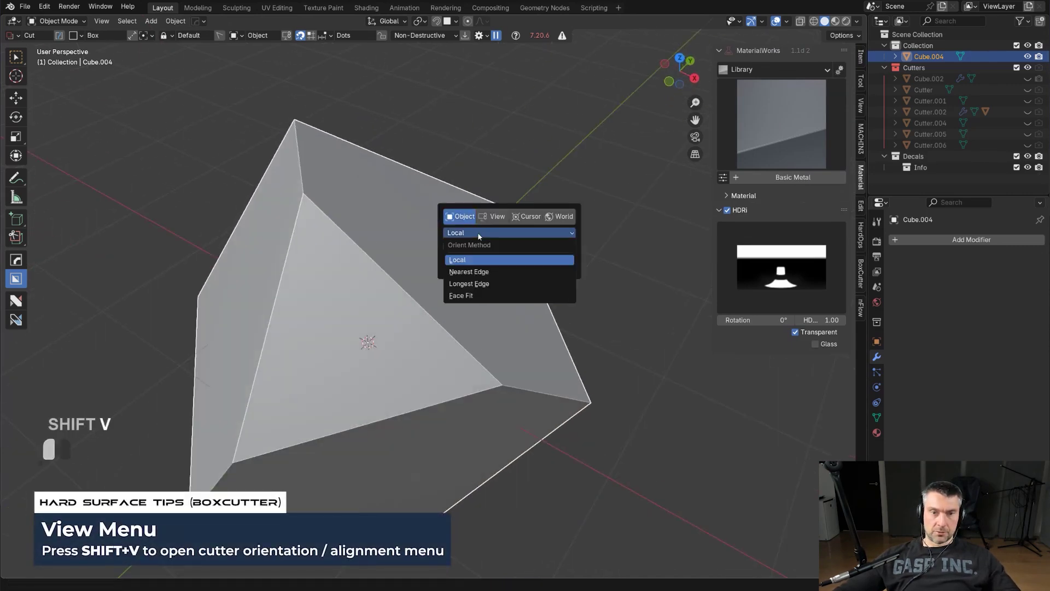
{"action": "left_click", "coordinate": [476, 272]}
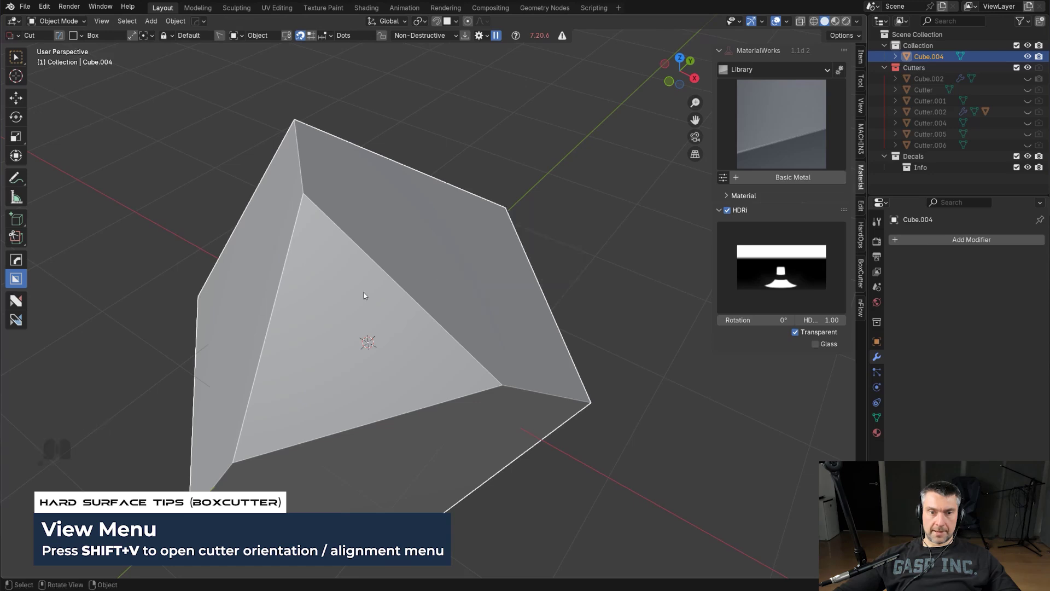
Step: Draw a box cutter from the triangular face's edge across that face, switch it to Slice mode and apply it
{"action": "left_click_drag", "start_coordinate": [401, 248], "coordinate": [353, 389]}
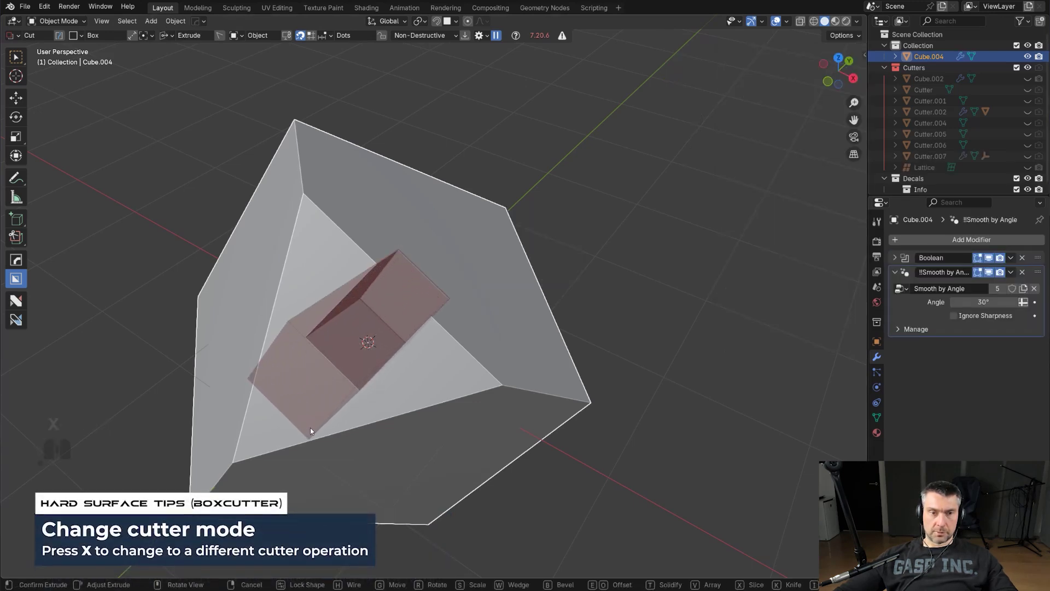
{"action": "key", "text": "x"}
{"action": "key", "text": "space"}
{"action": "middle_click_drag", "start_coordinate": [357, 391], "coordinate": [354, 267]}
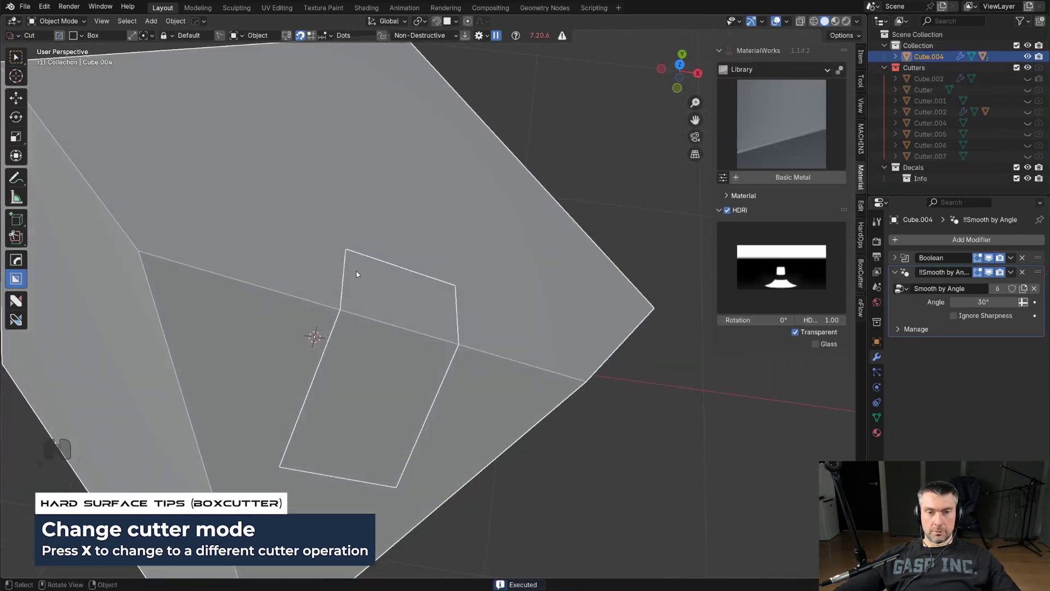
Step: Try to cut a narrow box into the main cube over the slice's edge and undo the cut
{"action": "key", "text": "n"}
{"action": "left_click_drag", "start_coordinate": [356, 270], "coordinate": [340, 323]}
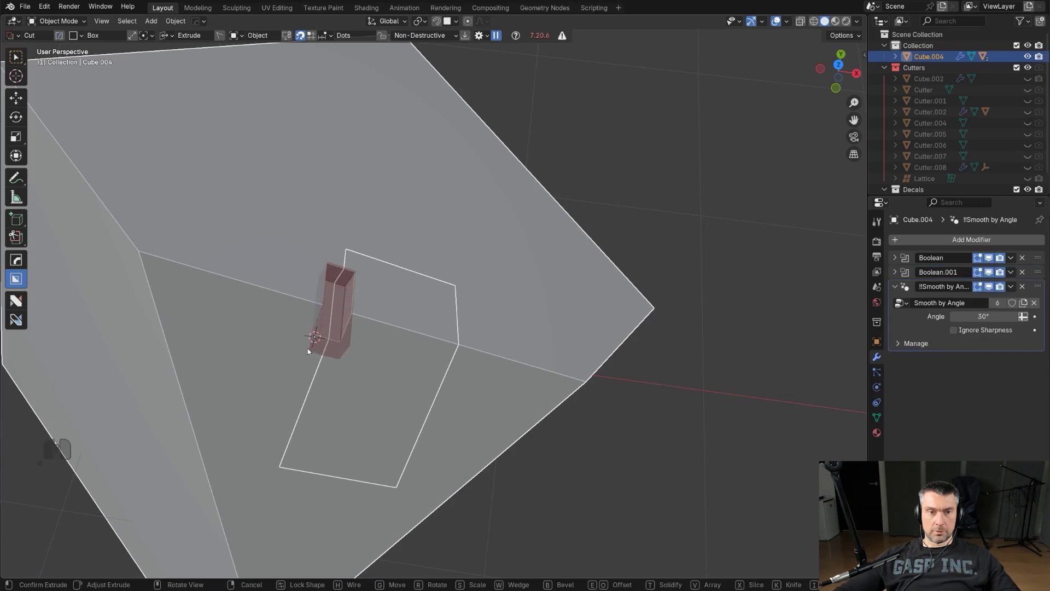
{"action": "left_click", "coordinate": [308, 351]}
{"action": "key", "text": "ctrl+z"}
{"action": "key", "text": "ctrl+z"}
Step: Cut a narrow box notch into the slice piece along its side edge, across the triangular face's border
{"action": "mouse_move", "coordinate": [354, 274]}
{"action": "left_mouse_down"}
{"action": "mouse_move", "coordinate": [349, 305]}
{"action": "mouse_move", "coordinate": [318, 350]}
{"action": "left_mouse_up"}
{"action": "left_click", "coordinate": [301, 365]}
{"action": "middle_click_drag", "start_coordinate": [365, 326], "coordinate": [349, 298]}
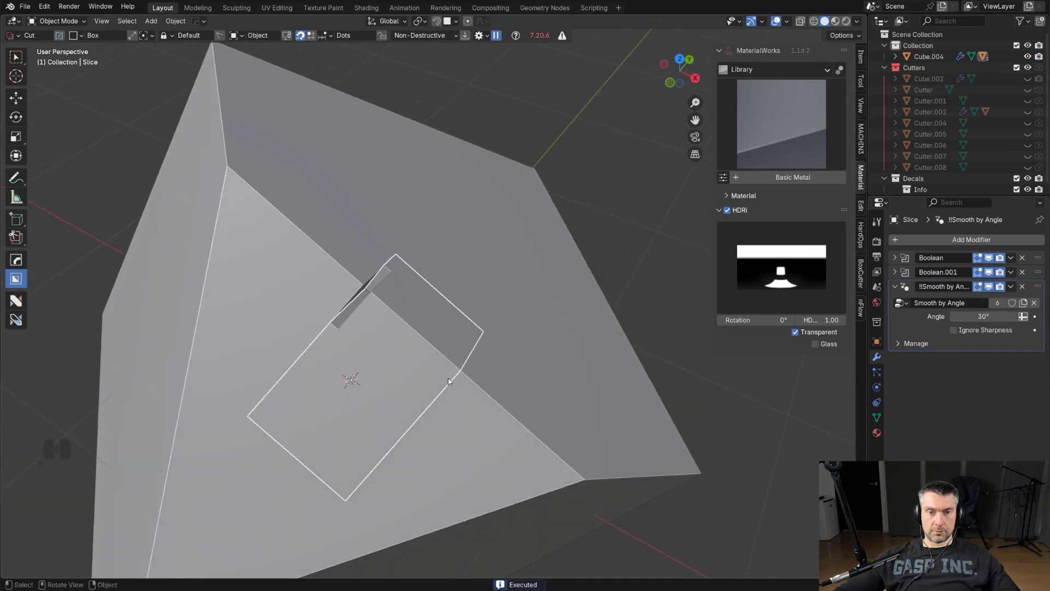
{"action": "middle_click_drag", "start_coordinate": [394, 328], "coordinate": [296, 302]}
{"action": "middle_click_drag", "start_coordinate": [316, 372], "coordinate": [440, 330]}
Step: Reveal the notch's Boolean cutter on the slice with HardOps Ever Scroll
{"action": "key", "text": "q"}
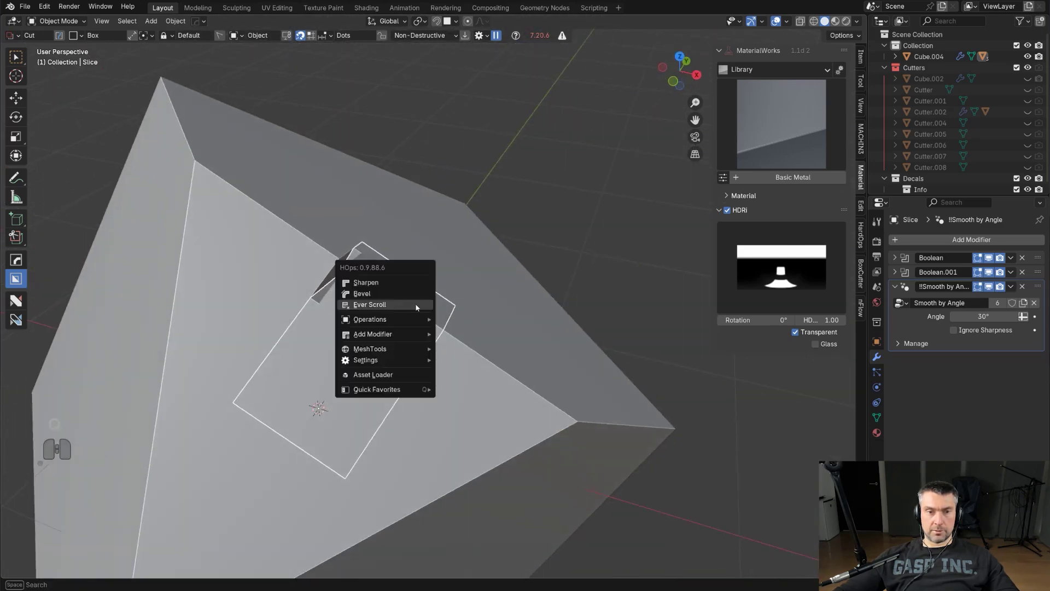
{"action": "left_click", "coordinate": [409, 305]}
{"action": "left_click", "coordinate": [389, 302], "text": "shift"}
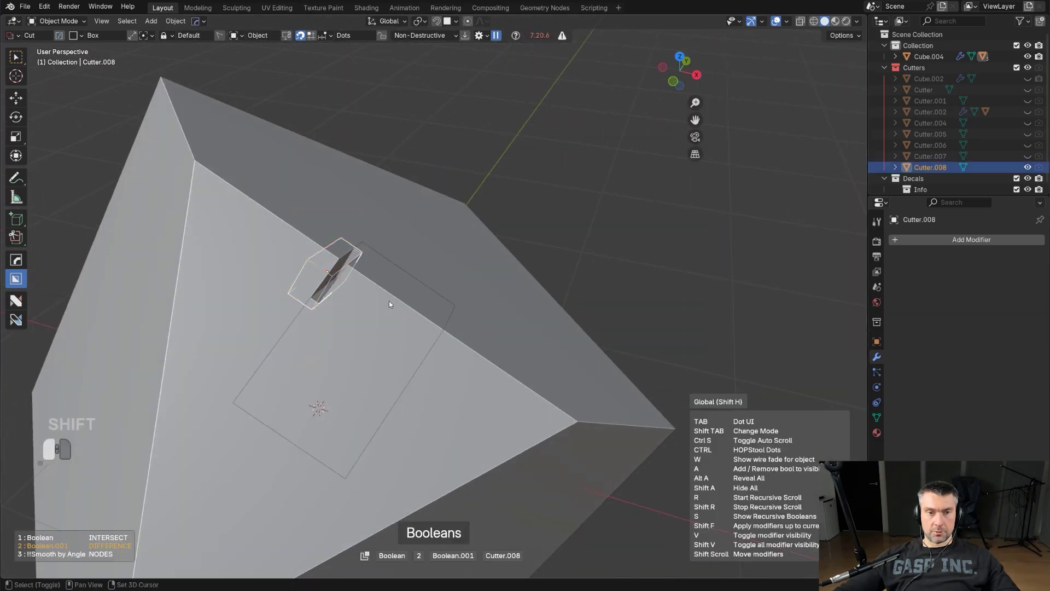
Step: Try to mirror the notch cutter on the Y axis with the slice as primary selection, and undo the mirror
{"action": "left_click", "coordinate": [389, 300], "text": "shift"}
{"action": "key", "text": "alt+x"}
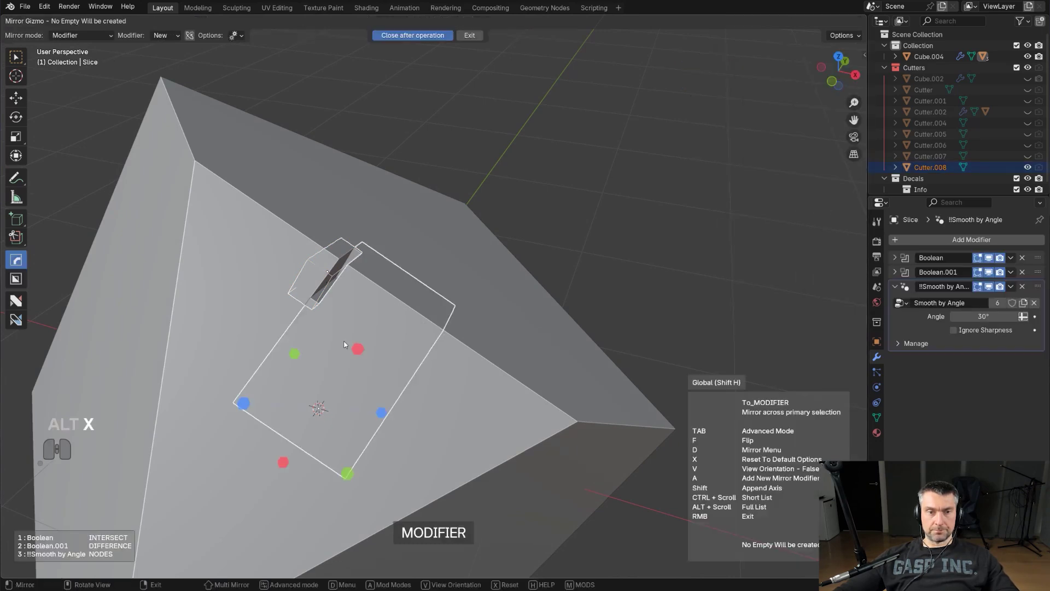
{"action": "left_click", "coordinate": [295, 355]}
{"action": "key", "text": "ctrl+z"}
Step: Select the cube and the slice in turn and examine the slice with its notch cutter from several angles
{"action": "left_click", "coordinate": [432, 290]}
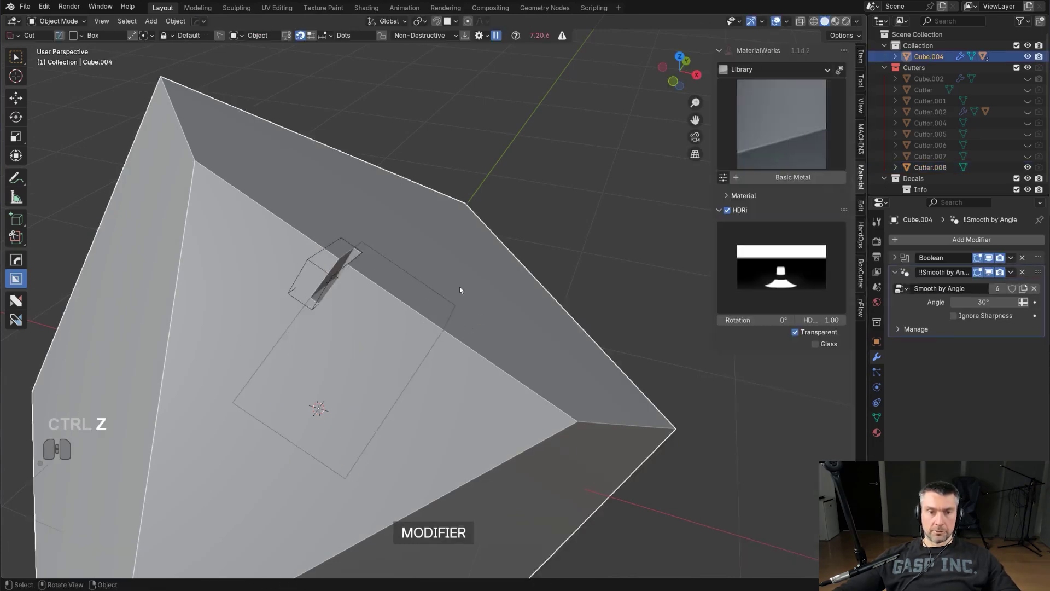
{"action": "middle_click_drag", "start_coordinate": [460, 286], "coordinate": [359, 323]}
{"action": "left_click", "coordinate": [332, 320]}
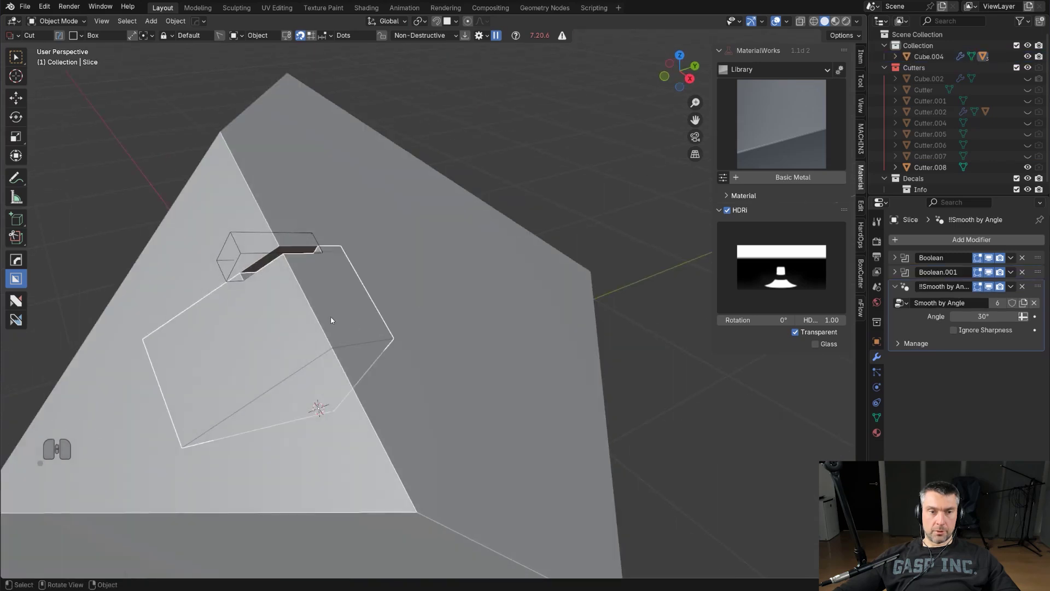
{"action": "middle_click_drag", "start_coordinate": [409, 381], "coordinate": [335, 390]}
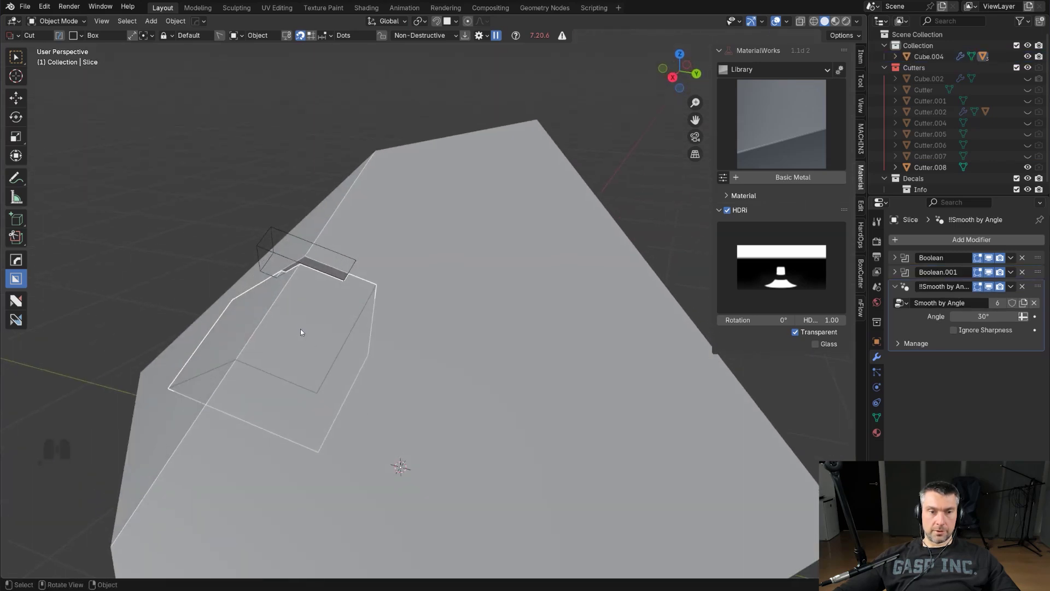
Step: Try to set the slice's origin with the Cursor and Origin pie
{"action": "middle_click_drag", "start_coordinate": [265, 313], "coordinate": [414, 300]}
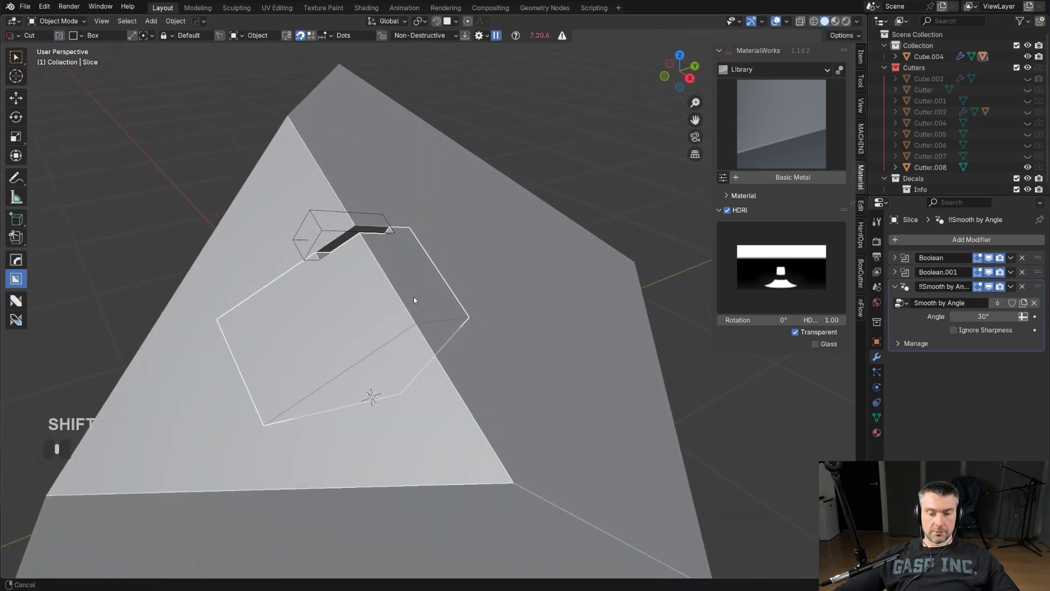
{"action": "key", "text": "shift+s"}
{"action": "left_click", "coordinate": [442, 382]}
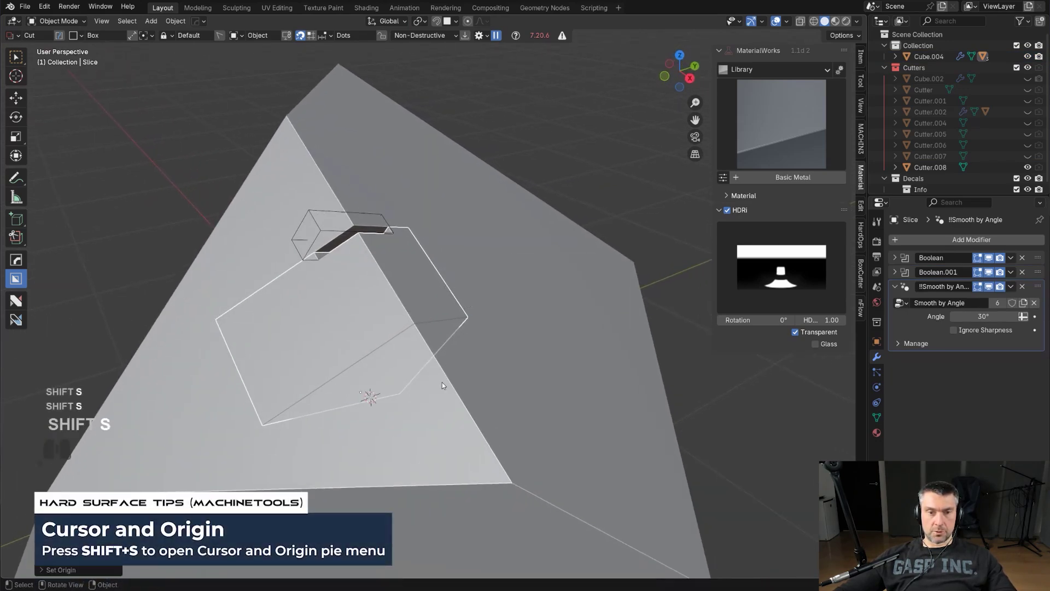
{"action": "middle_click_drag", "start_coordinate": [442, 382], "coordinate": [451, 454]}
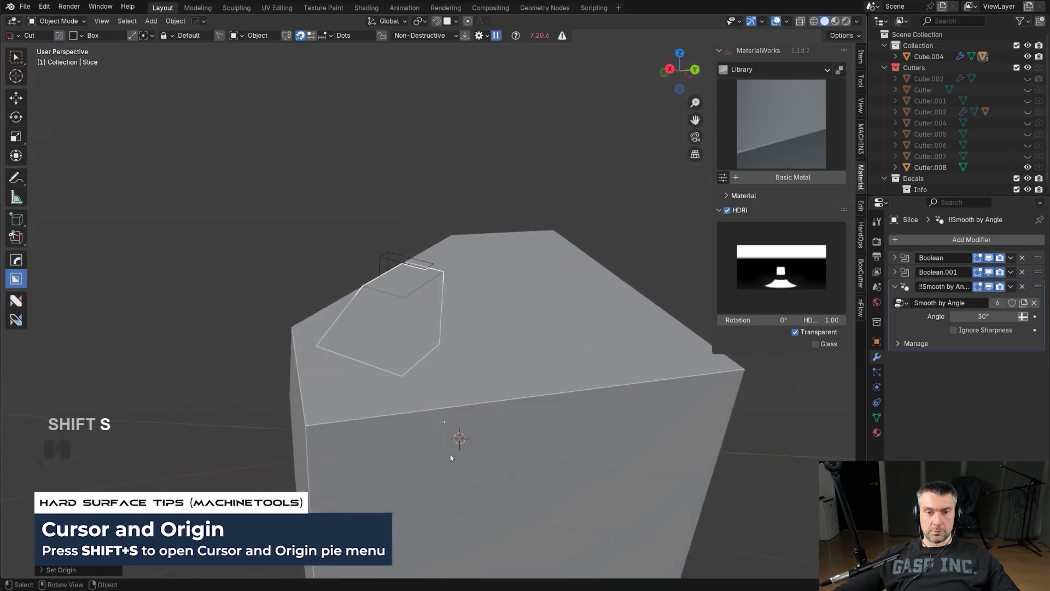
Step: Isolate the slice and switch its first Boolean's viewport display off and on to examine the underlying mesh
{"action": "key", "text": "KP_Divide"}
{"action": "key", "text": "KP_Divide"}
{"action": "key", "text": "KP_Divide"}
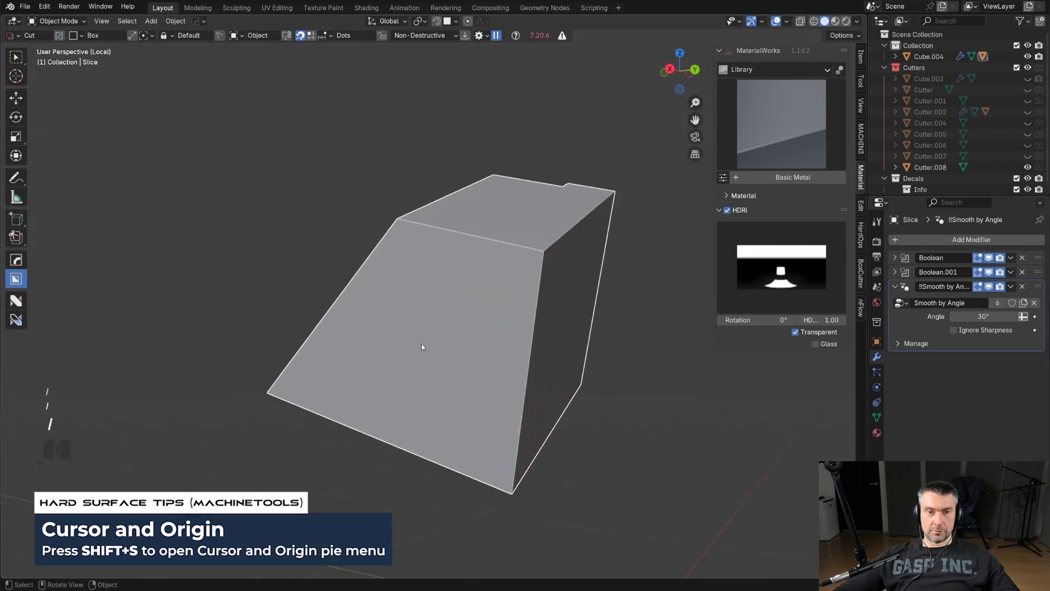
{"action": "scroll", "coordinate": [421, 347], "scroll_direction": "down", "scroll_amount": 4}
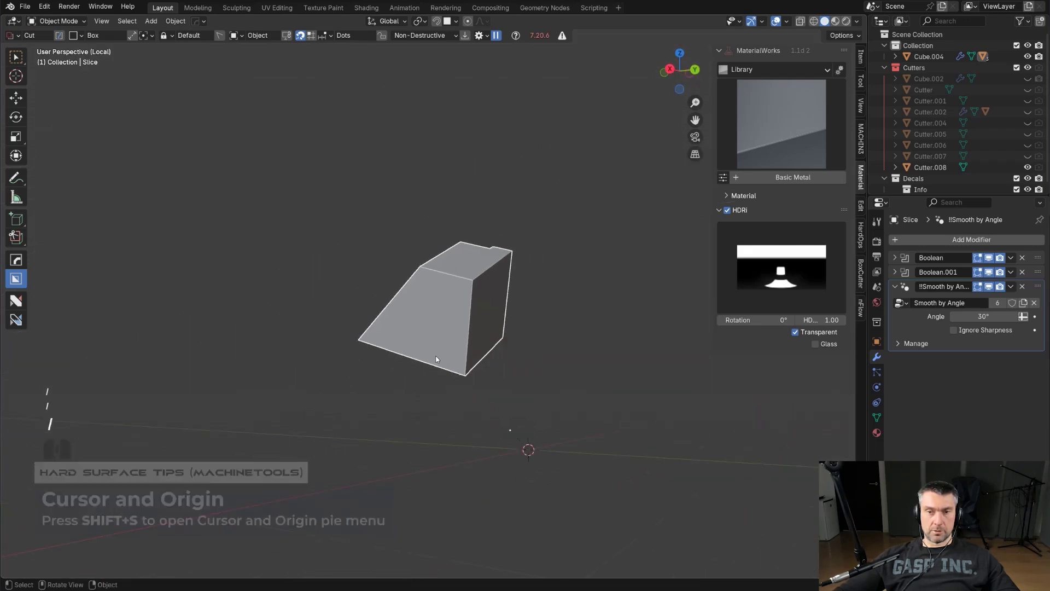
{"action": "left_click", "coordinate": [990, 259]}
{"action": "middle_click_drag", "start_coordinate": [481, 235], "coordinate": [503, 263]}
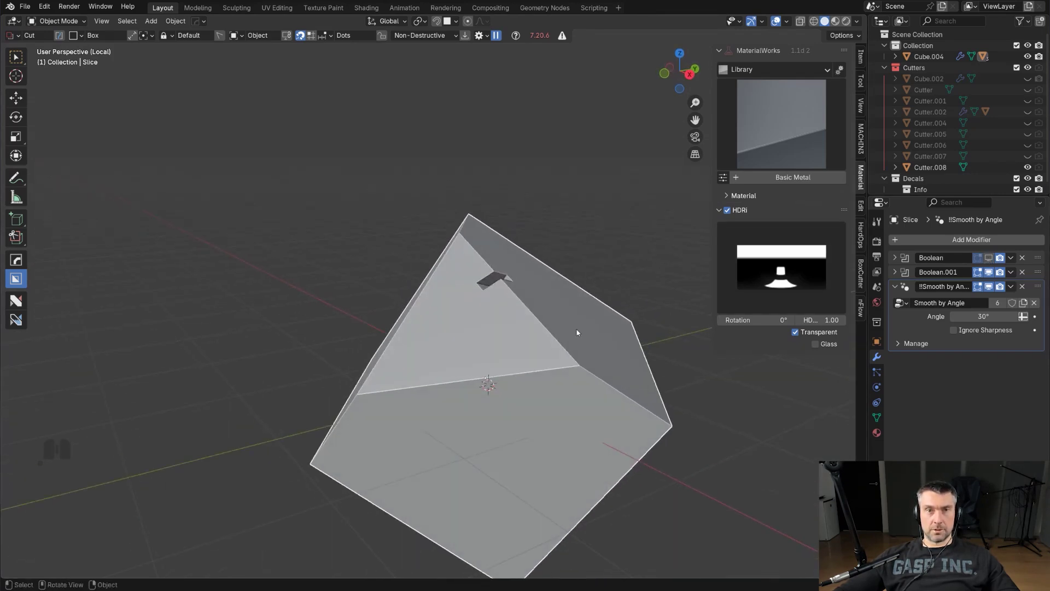
{"action": "left_click", "coordinate": [990, 258]}
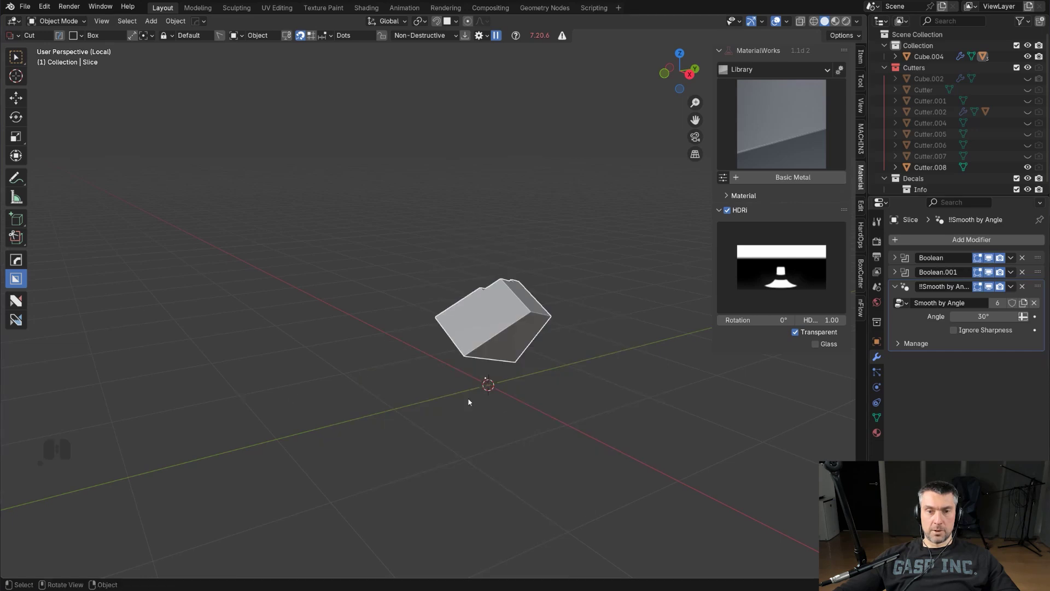
{"action": "middle_click_drag", "start_coordinate": [469, 402], "coordinate": [543, 325]}
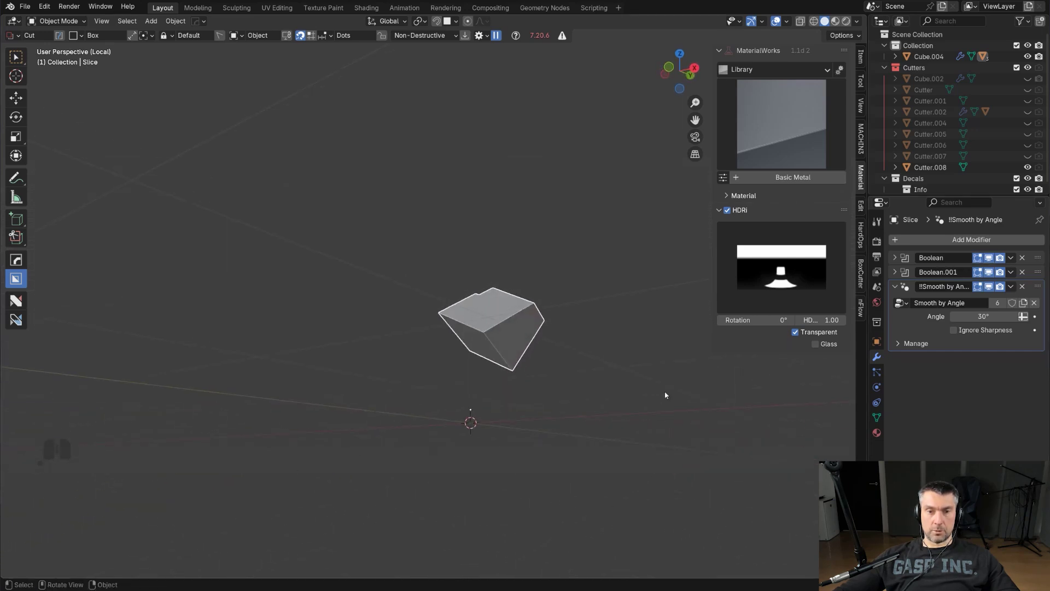
{"action": "key", "text": "slash"}
Step: Undo the last change made to the slice
{"action": "middle_click_drag", "start_coordinate": [432, 331], "coordinate": [455, 396]}
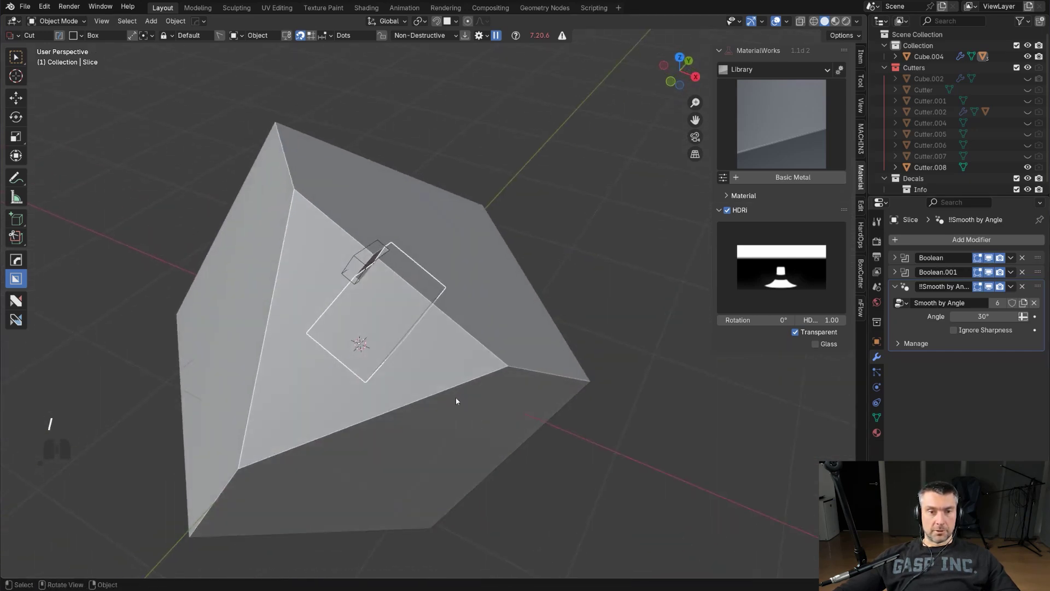
{"action": "scroll", "coordinate": [456, 396], "scroll_direction": "up", "scroll_amount": 3}
{"action": "mouse_move", "coordinate": [429, 350]}
{"action": "middle_mouse_down", "text": "shift"}
{"action": "mouse_move", "coordinate": [438, 365]}
{"action": "mouse_move", "coordinate": [439, 357]}
{"action": "middle_mouse_up", "text": "shift"}
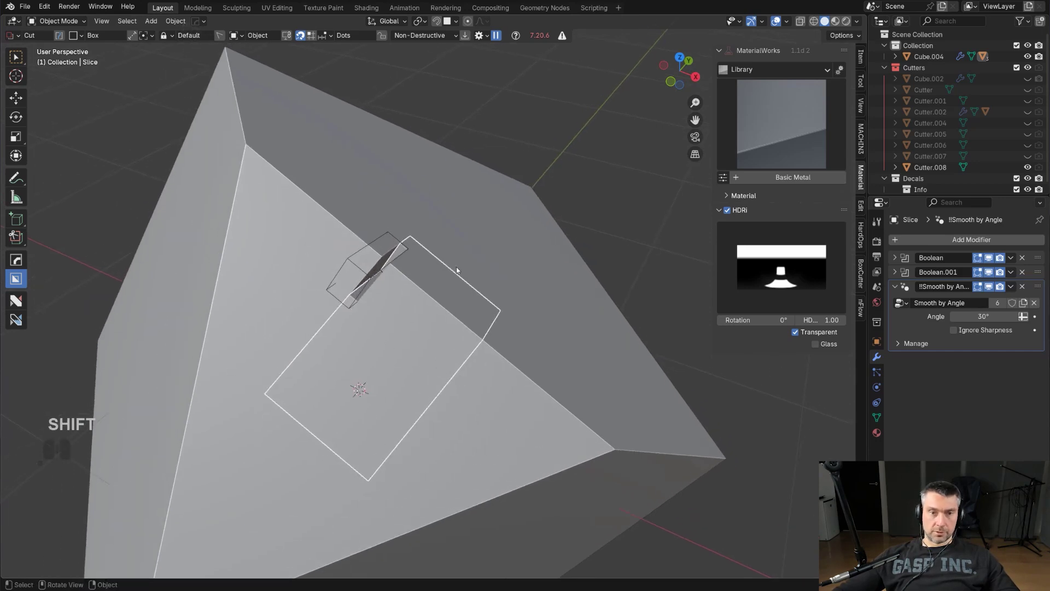
{"action": "key", "text": "ctrl+z"}
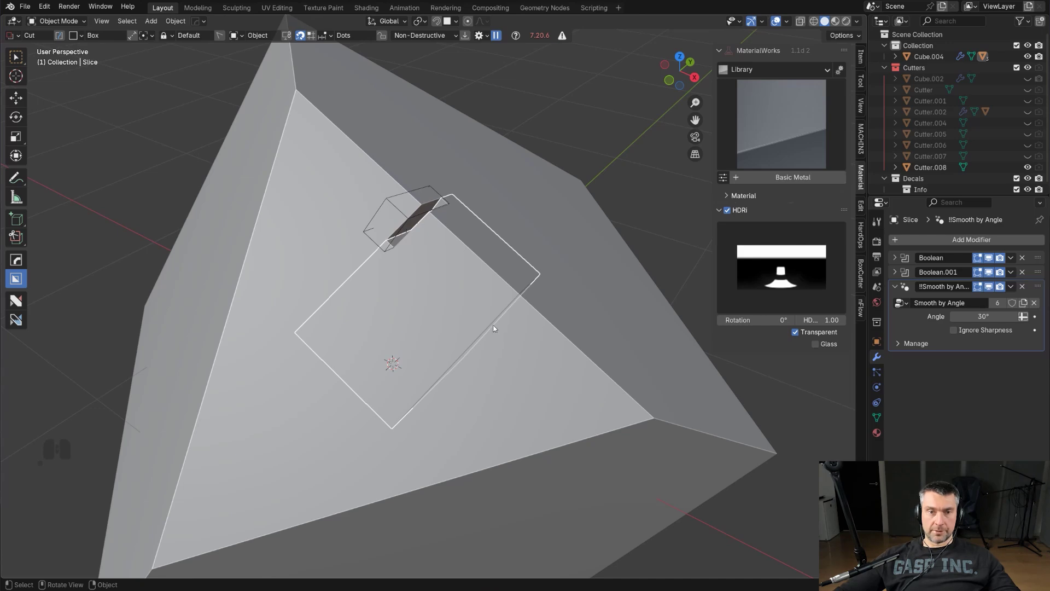
Step: Use HardOps Set Origin with Median location to place the slice's origin midway between two diagonally opposite corners
{"action": "middle_click_drag", "start_coordinate": [474, 310], "coordinate": [459, 304]}
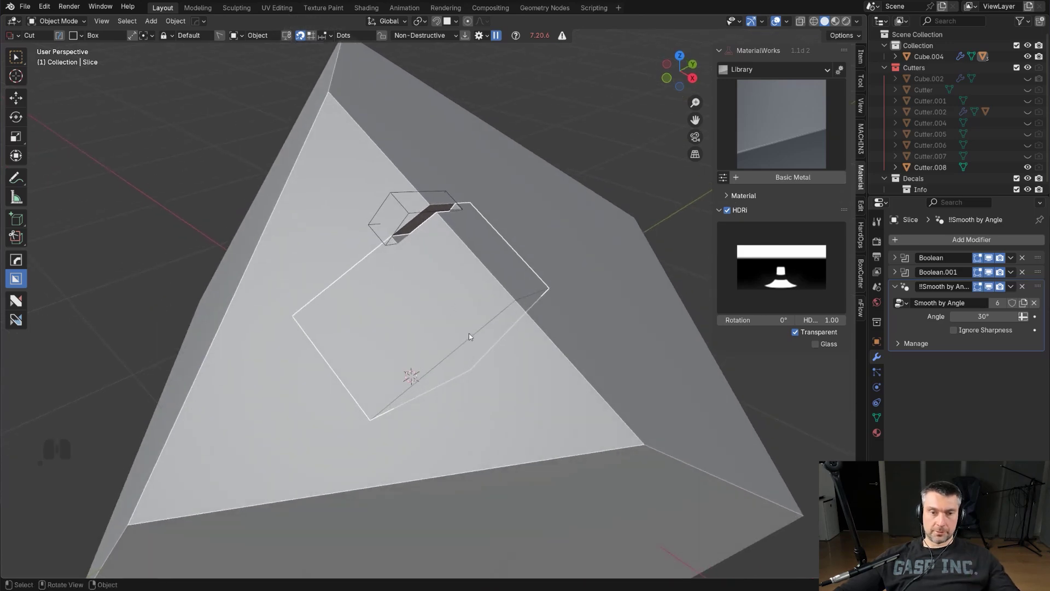
{"action": "scroll", "coordinate": [468, 335], "scroll_direction": "up", "scroll_amount": 2}
{"action": "key", "text": "q"}
{"action": "mouse_move", "coordinate": [452, 318]}
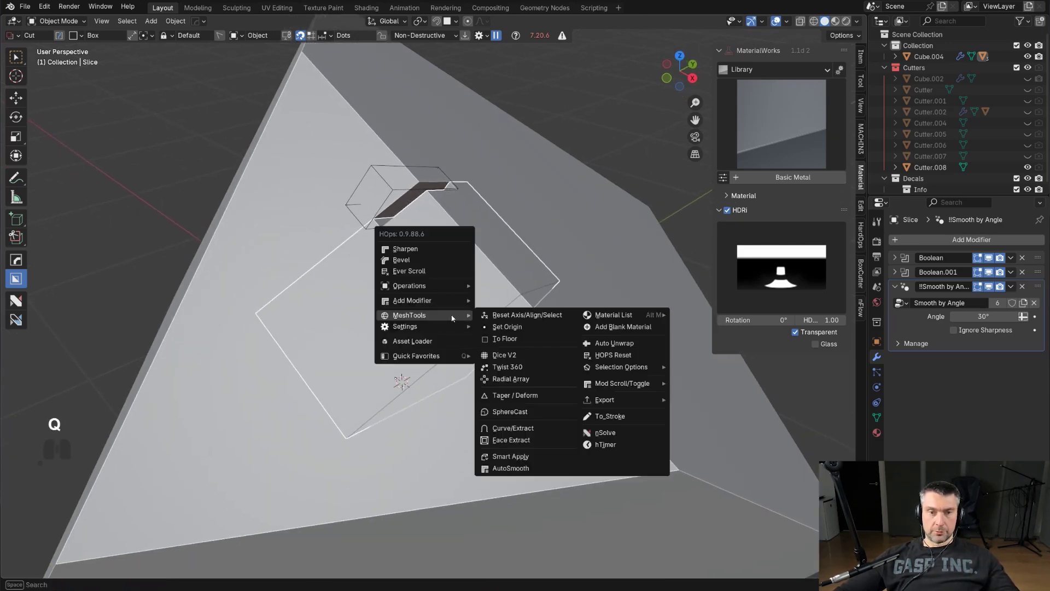
{"action": "left_click", "coordinate": [508, 326]}
{"action": "middle_click_drag", "start_coordinate": [528, 345], "coordinate": [488, 300]}
{"action": "middle_click_drag", "start_coordinate": [474, 485], "coordinate": [448, 346], "text": "shift"}
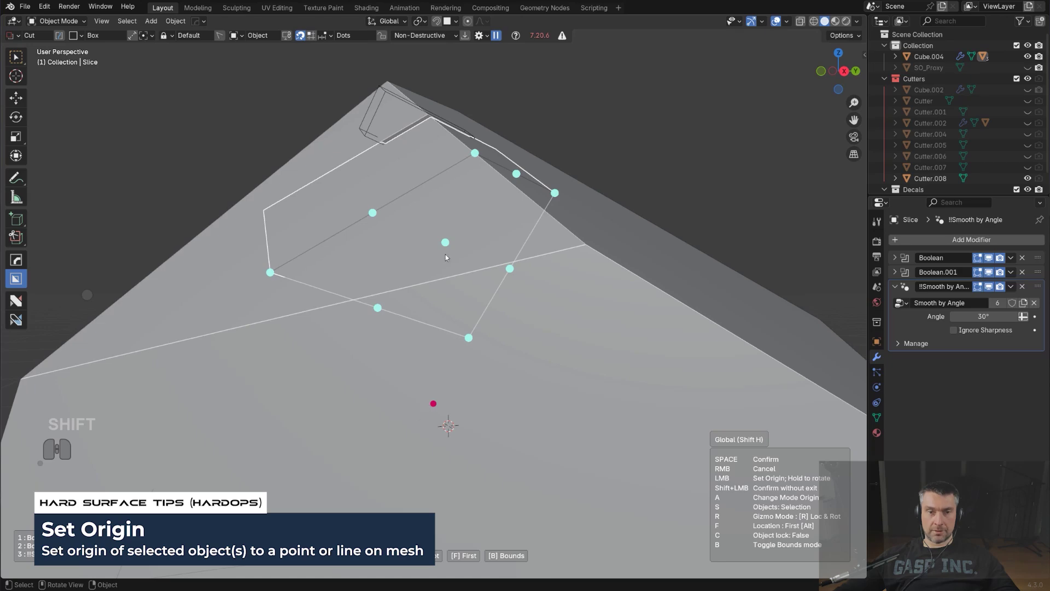
{"action": "middle_click_drag", "start_coordinate": [446, 255], "coordinate": [563, 246]}
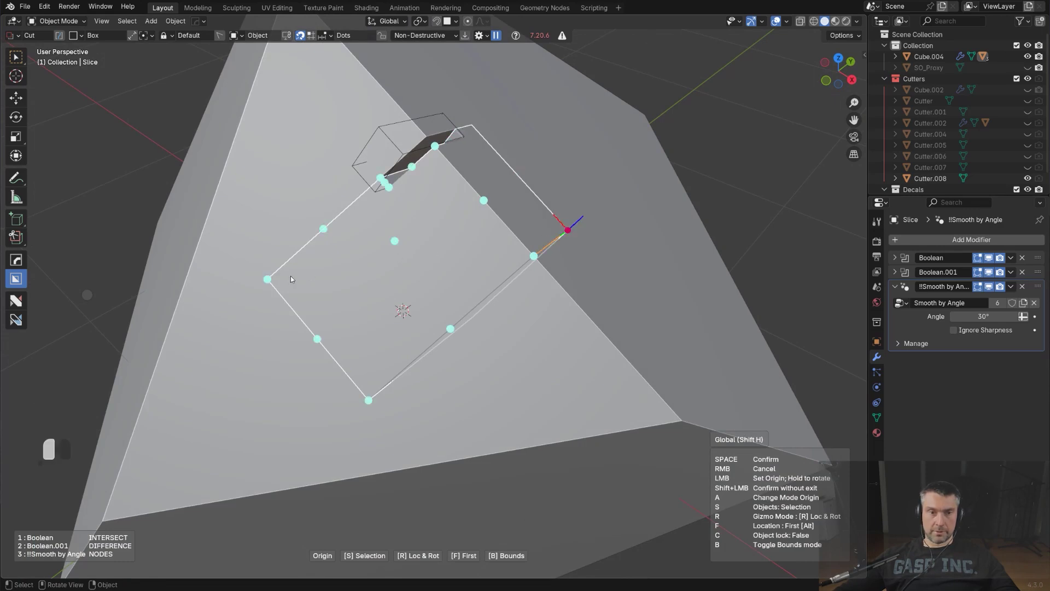
{"action": "key", "text": "f"}
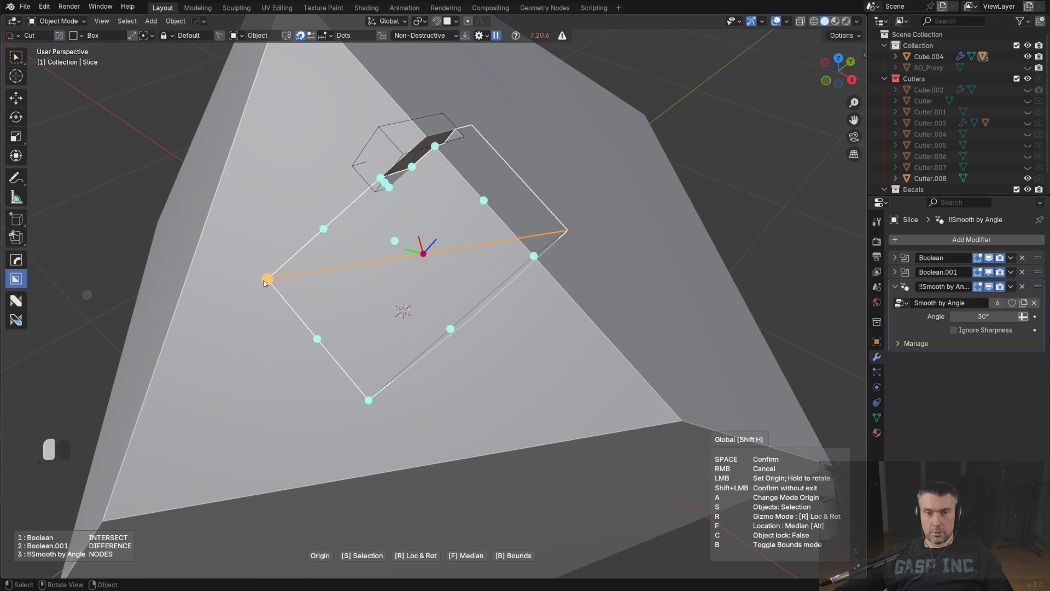
{"action": "left_click", "coordinate": [381, 179]}
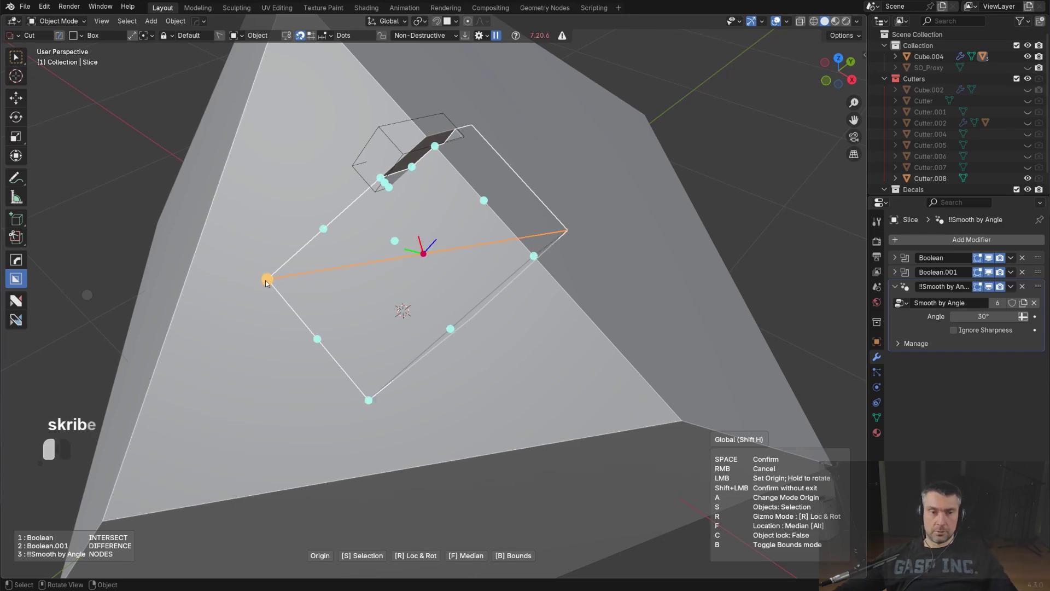
{"action": "key", "text": "space"}
Step: Align only the slice's origin rotation to its short corner edge using HardOps Set Origin in Rotation gizmo mode
{"action": "middle_click_drag", "start_coordinate": [468, 278], "coordinate": [500, 283]}
{"action": "key", "text": "q"}
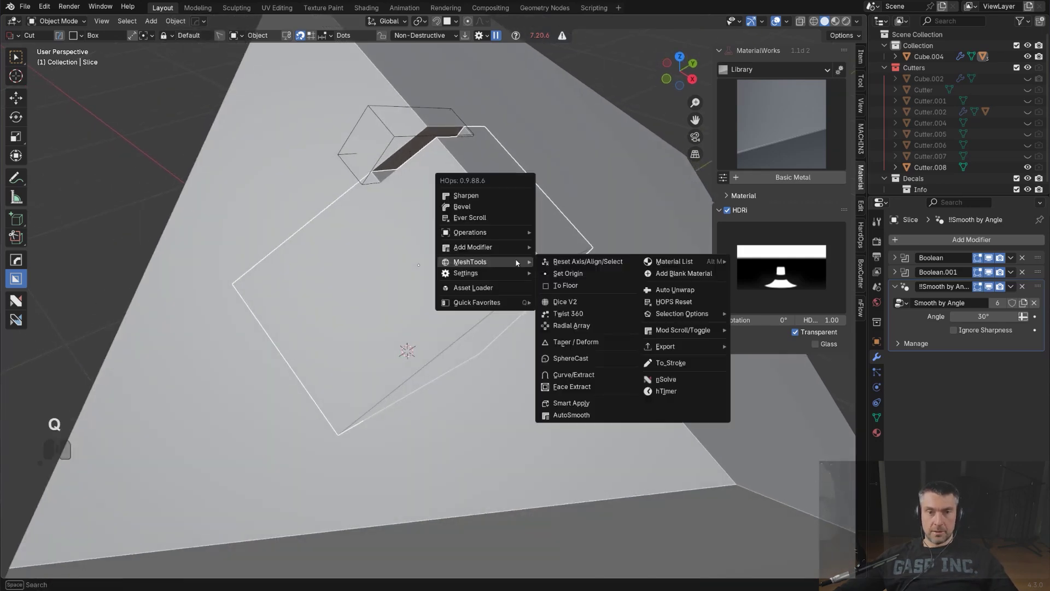
{"action": "left_click", "coordinate": [572, 273]}
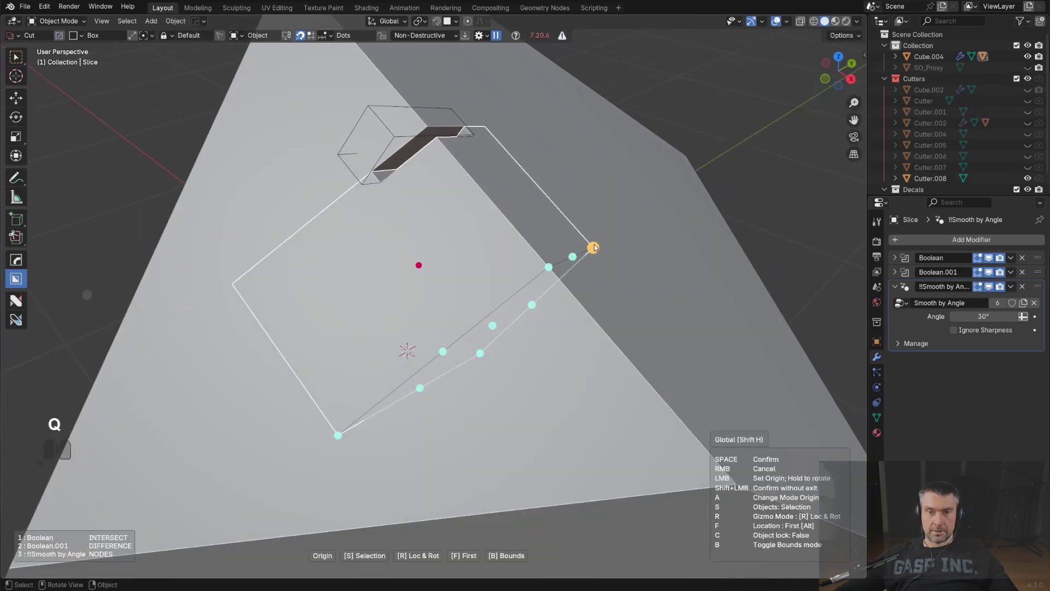
{"action": "left_click", "coordinate": [594, 247]}
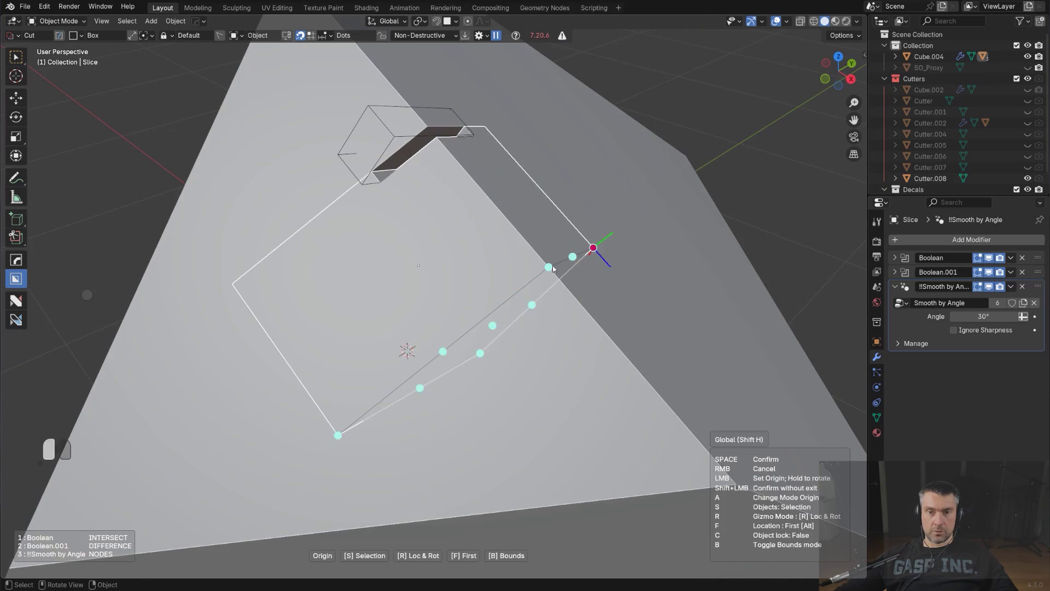
{"action": "key", "text": "r"}
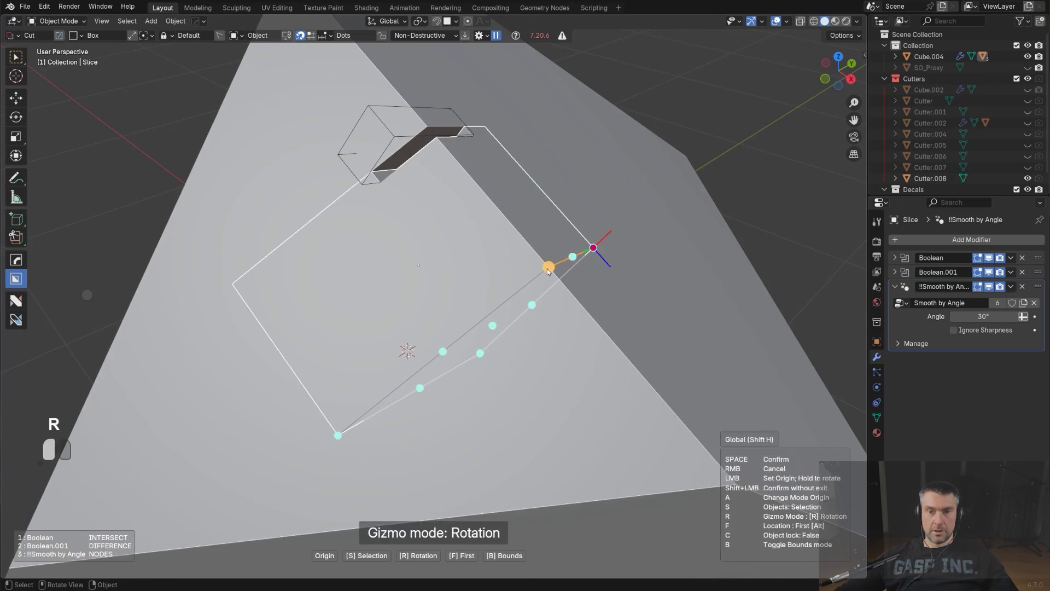
{"action": "key", "text": "space"}
{"action": "key", "text": "n"}
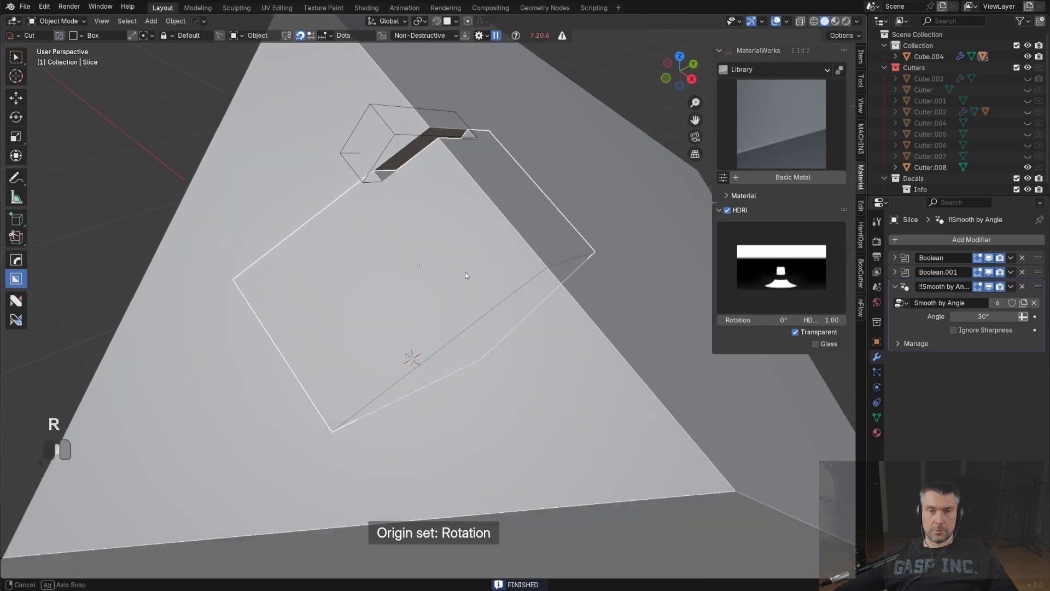
{"action": "middle_click_drag", "start_coordinate": [467, 275], "coordinate": [485, 277]}
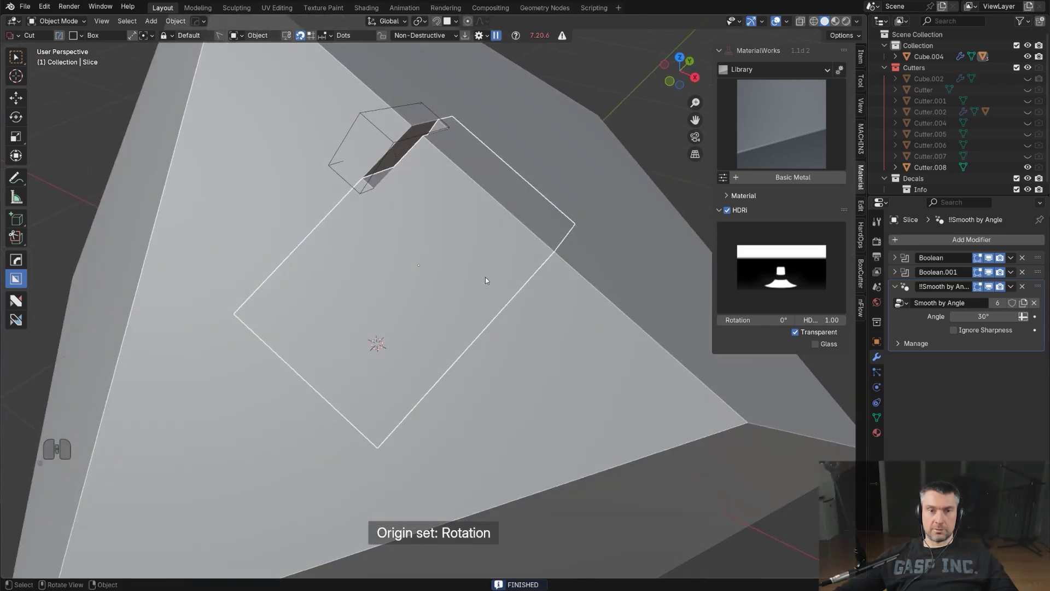
Step: Mirror the notch cutter on the Z axis with HardOps Mirror, using the slice as primary selection
{"action": "left_click", "coordinate": [397, 146]}
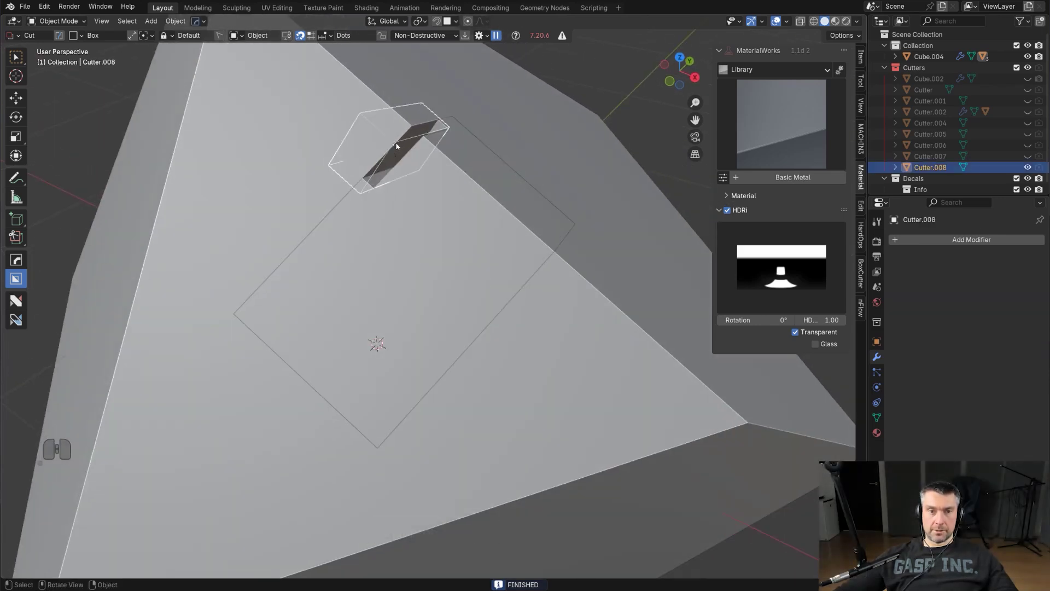
{"action": "left_click", "coordinate": [421, 245], "text": "shift"}
{"action": "scroll", "coordinate": [435, 262], "scroll_direction": "down", "scroll_amount": 4}
{"action": "key", "text": "alt+x"}
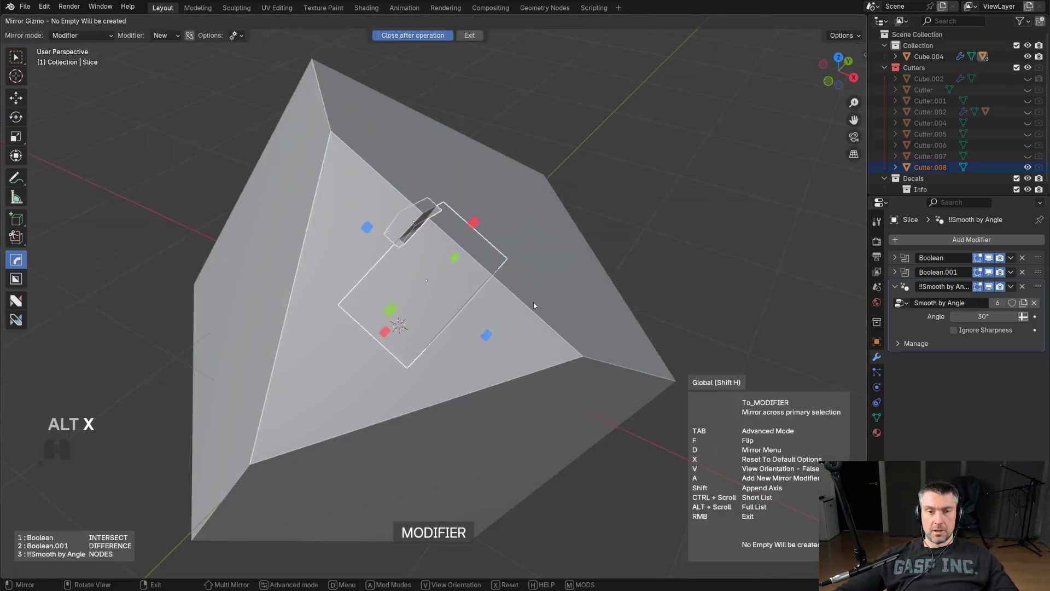
{"action": "middle_click_drag", "start_coordinate": [534, 302], "coordinate": [434, 248]}
{"action": "left_click", "coordinate": [370, 233]}
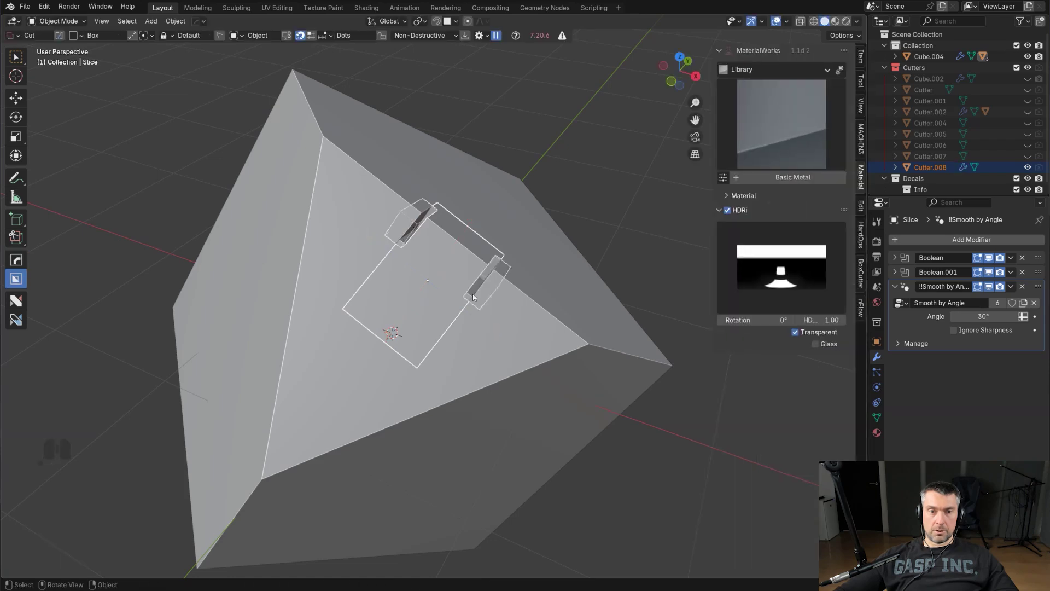
{"action": "middle_click_drag", "start_coordinate": [370, 233], "coordinate": [443, 276]}
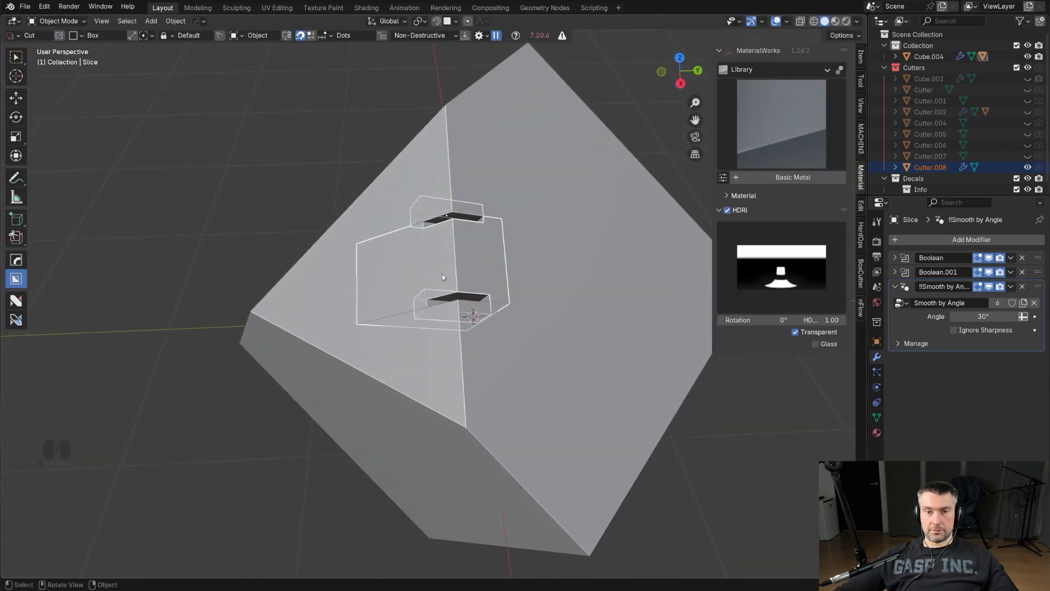
{"action": "middle_click_drag", "start_coordinate": [470, 236], "coordinate": [560, 272]}
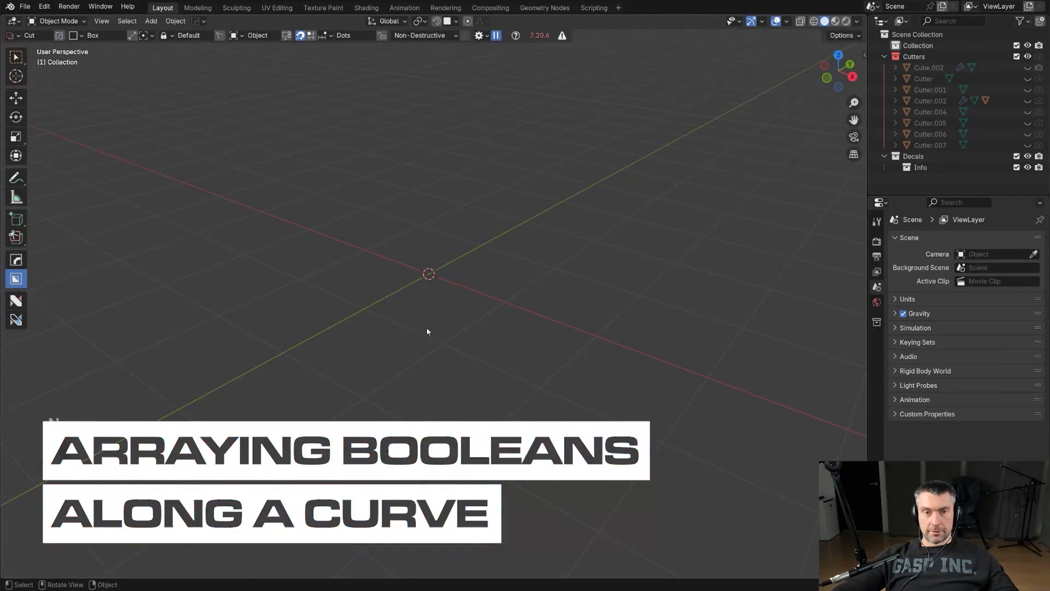
Step: Add a new cube to the empty scene for the curve array example
{"action": "middle_click_drag", "start_coordinate": [429, 285], "coordinate": [434, 267], "text": "shift"}
{"action": "key", "text": "shift+a"}
{"action": "left_click", "coordinate": [481, 266]}
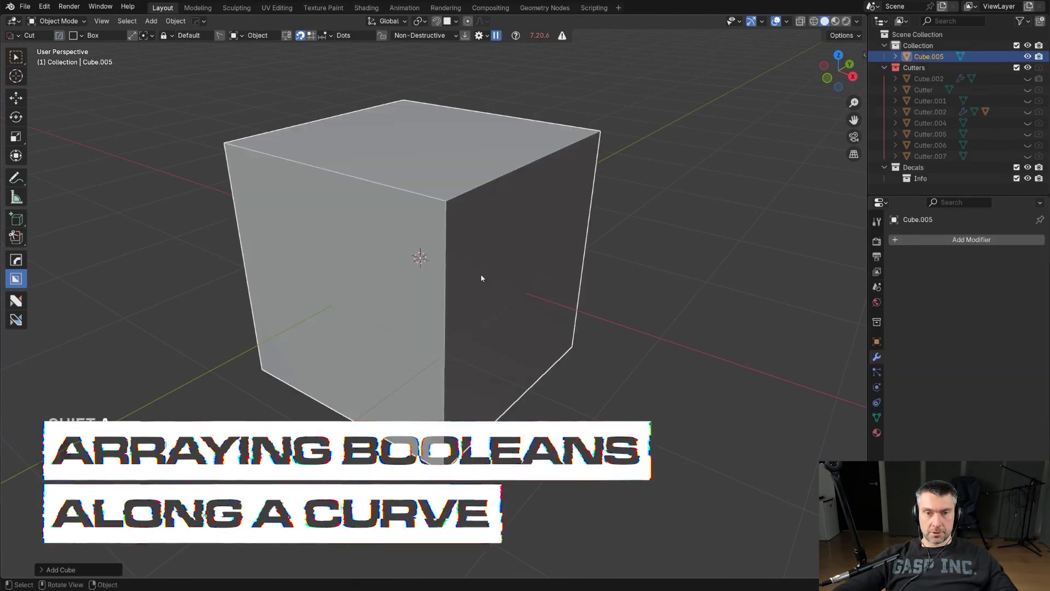
Step: Bevel one upper edge of the cube into a wide rounded corner with 12 segments
{"action": "scroll", "coordinate": [430, 297], "scroll_direction": "down", "scroll_amount": 2}
{"action": "key", "text": "Tab"}
{"action": "key", "text": "ctrl+b"}
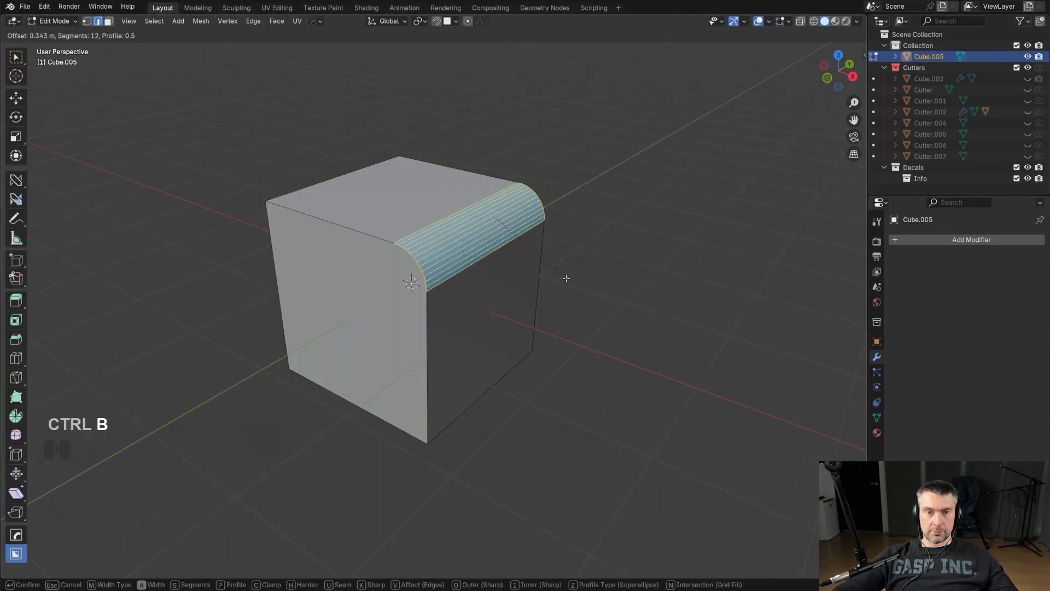
{"action": "left_click", "coordinate": [605, 314]}
{"action": "key", "text": "Tab"}
{"action": "middle_click_drag", "start_coordinate": [415, 265], "coordinate": [460, 246], "text": "shift"}
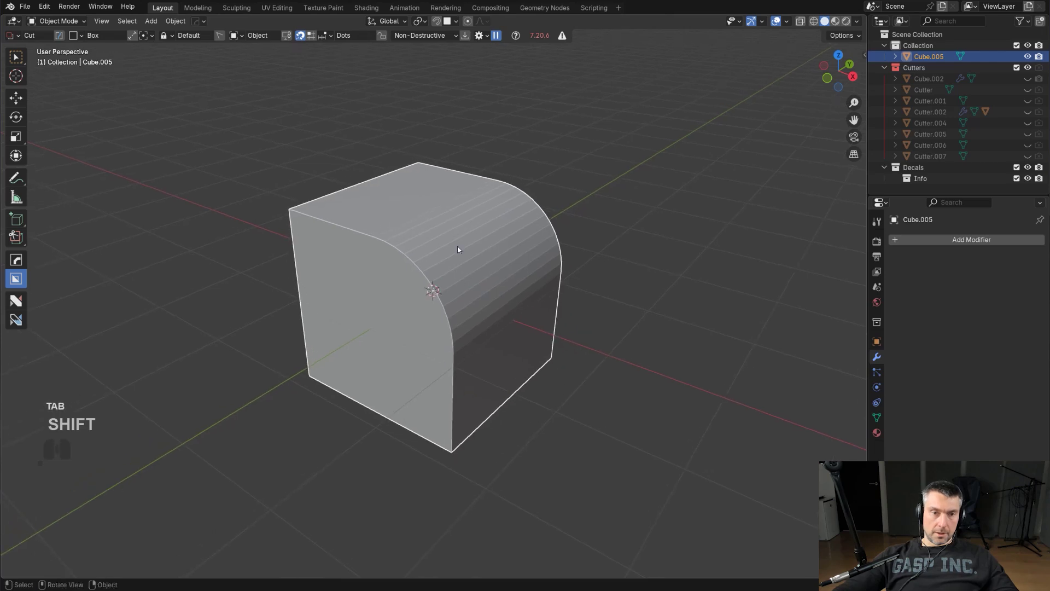
Step: Add a HardOps Bevel and a Weighted Normal modifier with Keep Sharp to the rounded cube
{"action": "key", "text": "q"}
{"action": "left_click", "coordinate": [454, 238]}
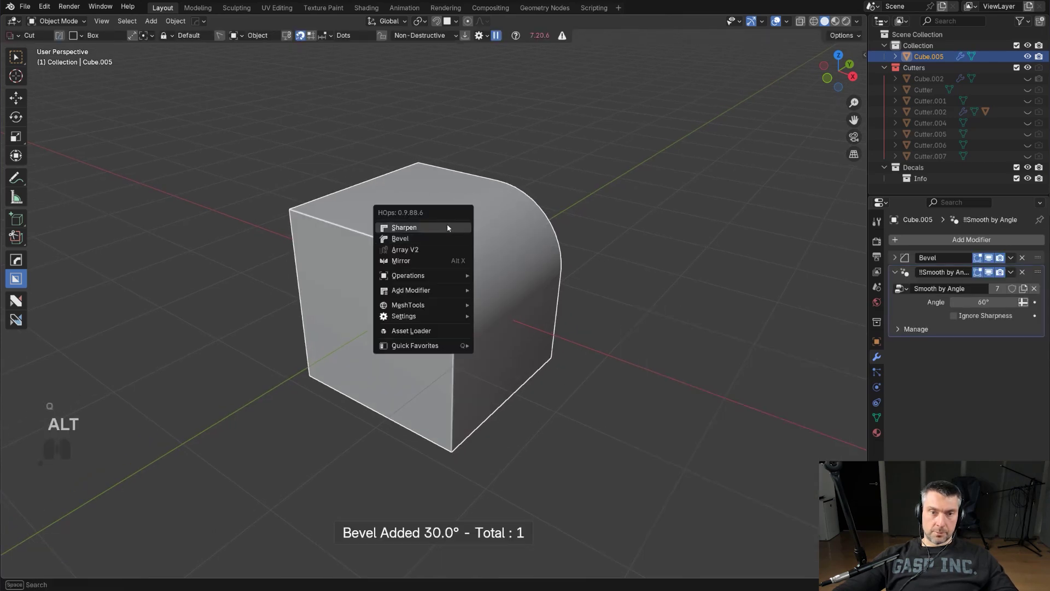
{"action": "left_click", "coordinate": [447, 224], "text": "alt"}
{"action": "middle_click_drag", "start_coordinate": [395, 257], "coordinate": [415, 261], "text": "shift"}
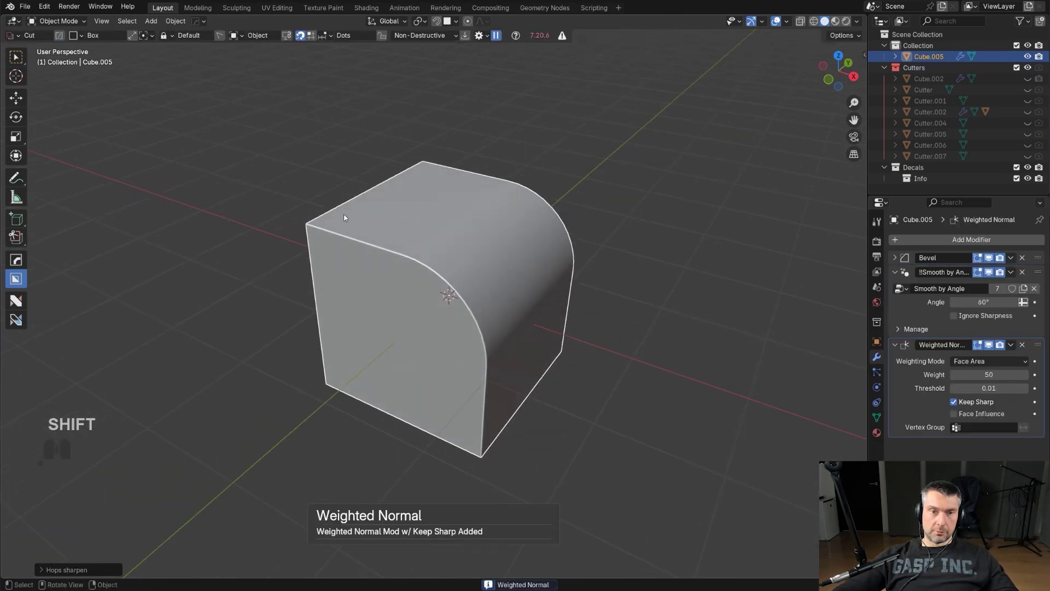
Step: Cut a small box notch at the cube's upper front corner, arrayed to 6 copies along X, while keeping the live cutter
{"action": "mouse_move", "coordinate": [345, 218]}
{"action": "left_mouse_down", "text": "shift"}
{"action": "mouse_move", "coordinate": [336, 244]}
{"action": "mouse_move", "coordinate": [322, 240]}
{"action": "left_mouse_up", "text": "shift"}
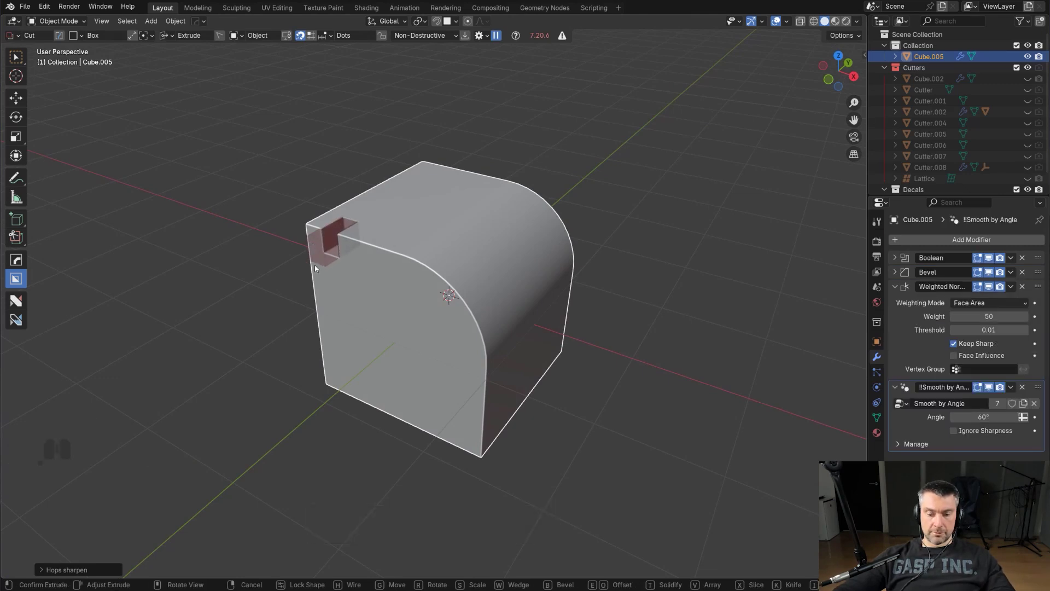
{"action": "key", "text": "v"}
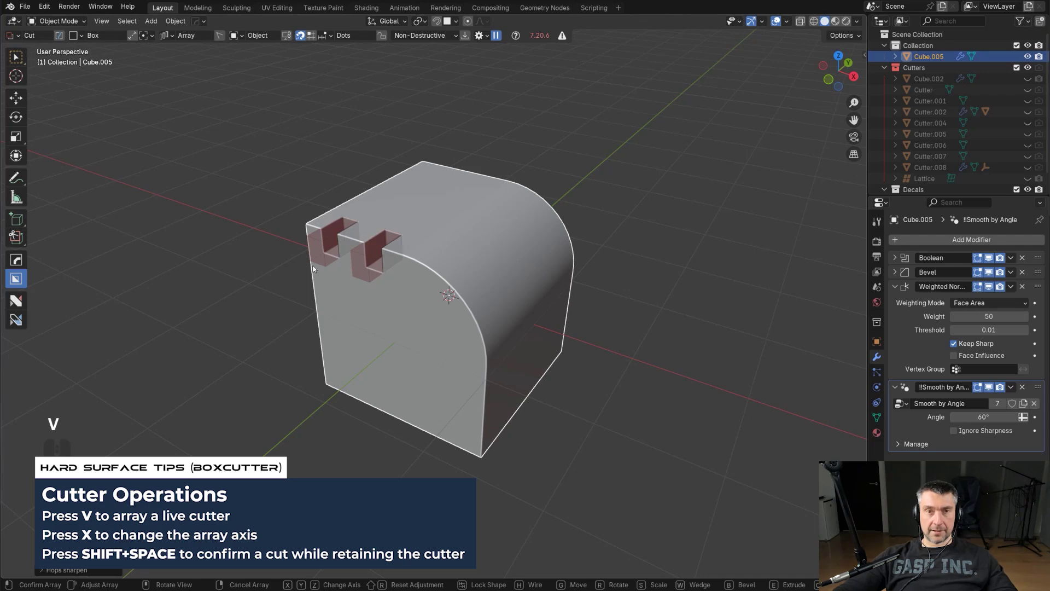
{"action": "key", "text": "x"}
{"action": "key", "text": "x"}
{"action": "key", "text": "x"}
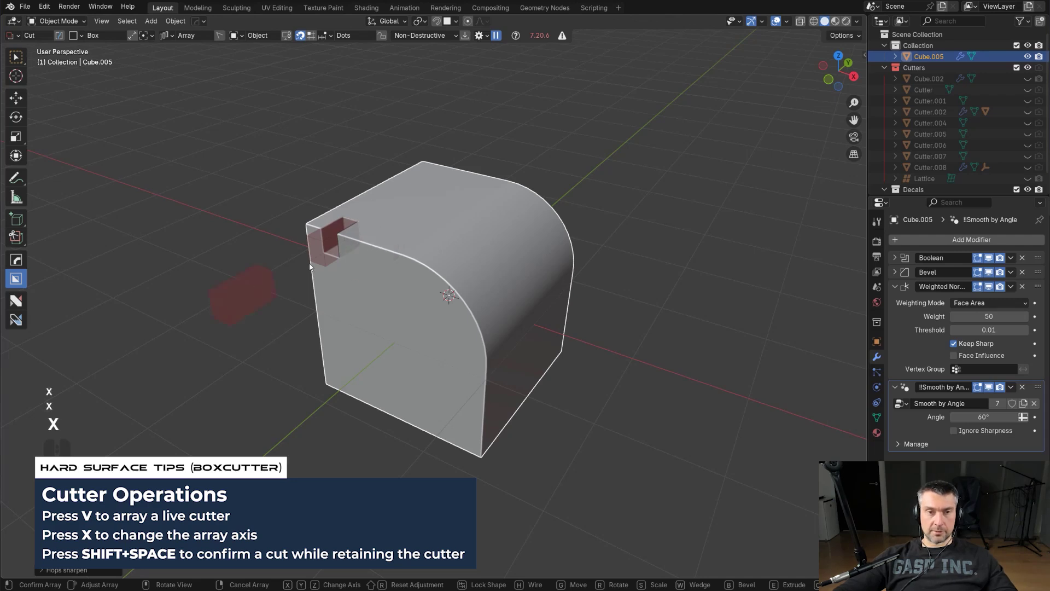
{"action": "key", "text": "x"}
{"action": "scroll", "coordinate": [306, 265], "scroll_direction": "up", "scroll_amount": 7}
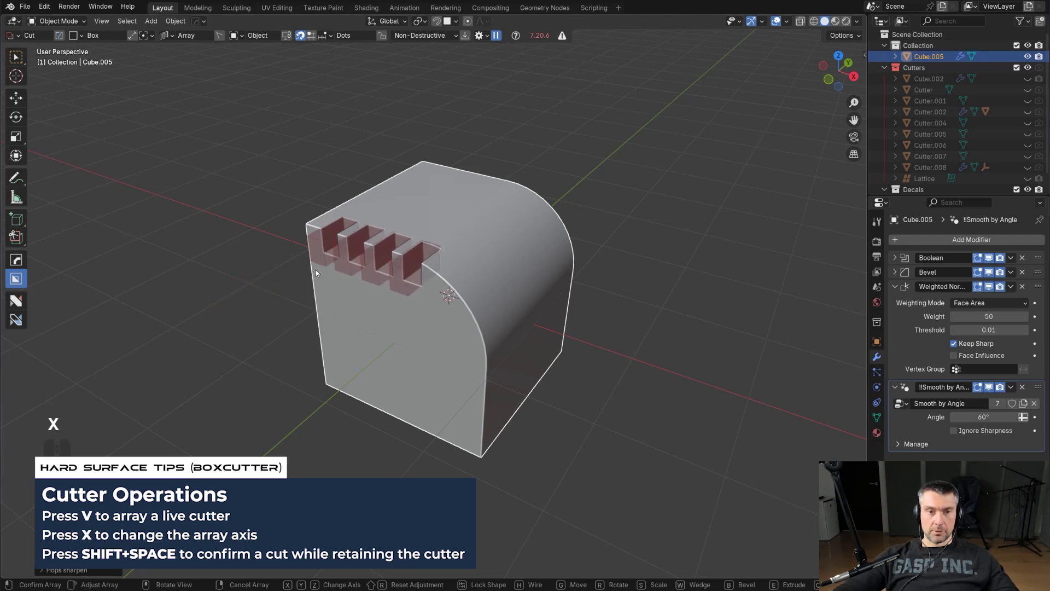
{"action": "left_click_drag", "start_coordinate": [335, 285], "coordinate": [352, 296]}
{"action": "key", "text": "shift+space"}
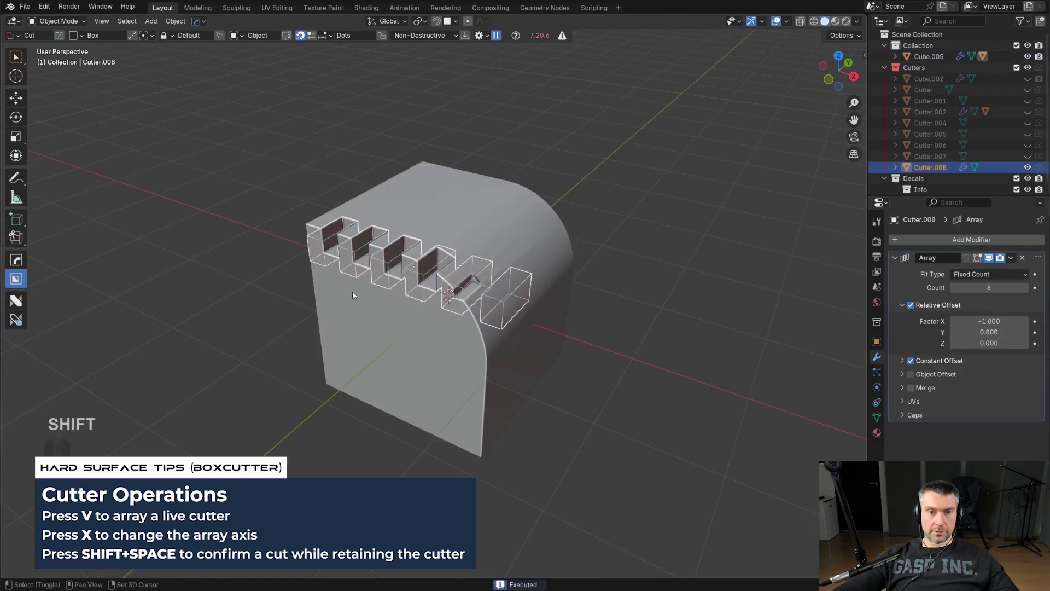
Step: Select the cube's front outline edges from the vertical edge over the rounded corner to the far end of the top edge
{"action": "scroll", "coordinate": [445, 337], "scroll_direction": "up", "scroll_amount": 2}
{"action": "middle_click_drag", "start_coordinate": [444, 340], "coordinate": [351, 256]}
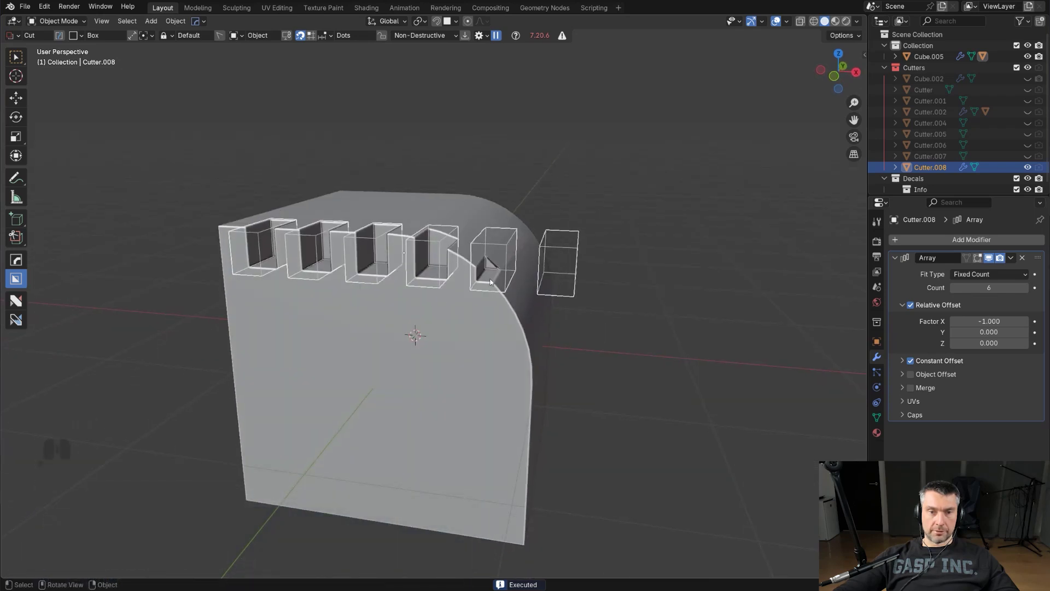
{"action": "middle_click_drag", "start_coordinate": [534, 525], "coordinate": [492, 376]}
{"action": "left_click", "coordinate": [506, 348]}
{"action": "key", "text": "Tab"}
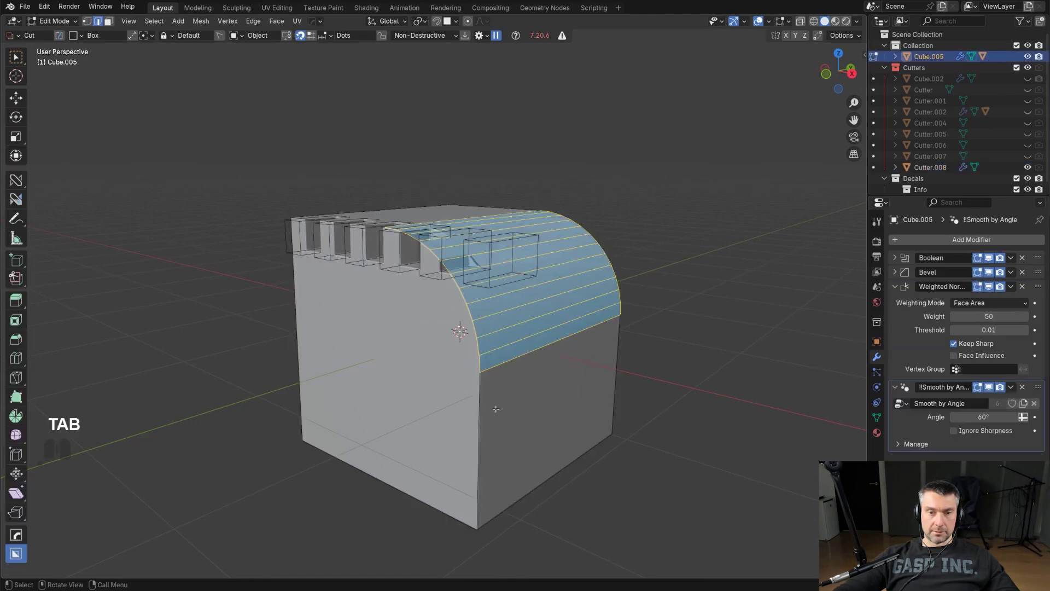
{"action": "left_click", "coordinate": [495, 408]}
{"action": "middle_click_drag", "start_coordinate": [385, 258], "coordinate": [158, 344]}
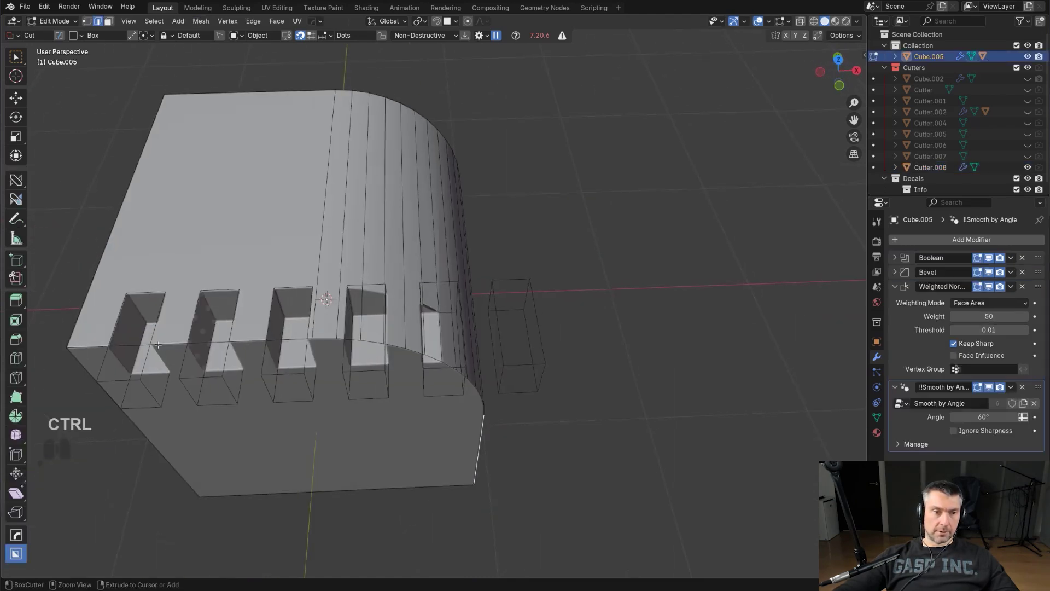
{"action": "left_click", "coordinate": [82, 345]}
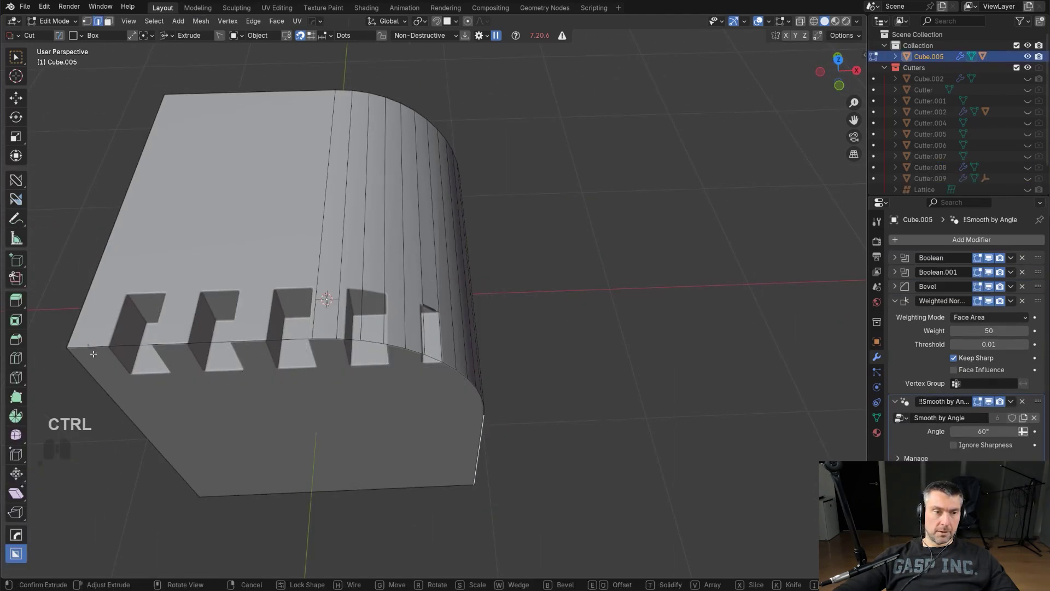
{"action": "right_click", "coordinate": [326, 116]}
{"action": "middle_click_drag", "start_coordinate": [364, 307], "coordinate": [331, 247]}
{"action": "left_click", "coordinate": [329, 236], "text": "ctrl"}
{"action": "middle_click_drag", "start_coordinate": [333, 292], "coordinate": [439, 313]}
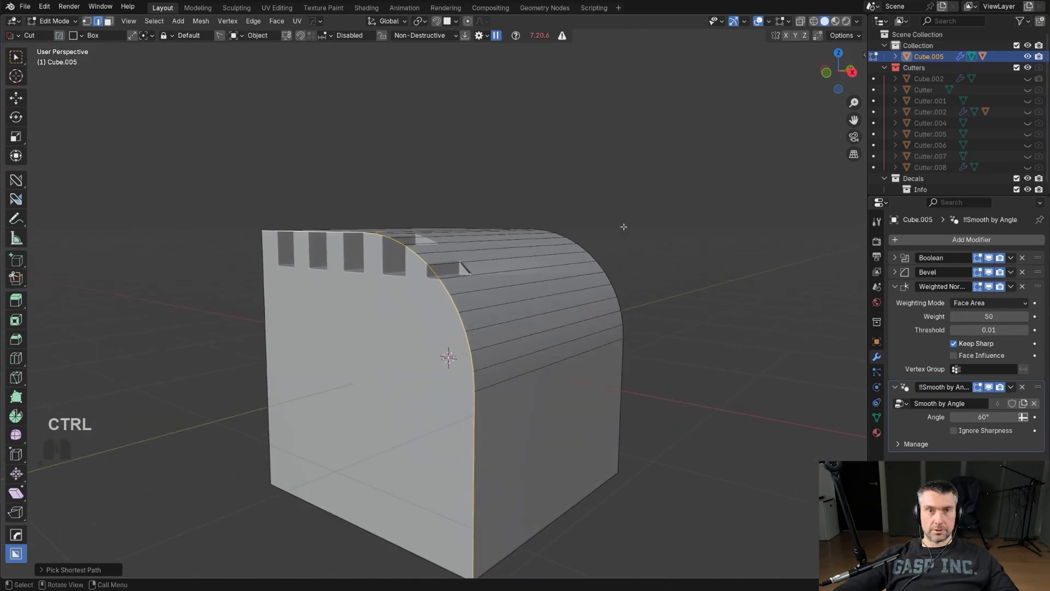
Step: Convert the selected edges to a separate curve with HardOps Curve/Extract and set its bevel depth to 0
{"action": "middle_click_drag", "start_coordinate": [623, 227], "coordinate": [554, 213]}
{"action": "key", "text": "q"}
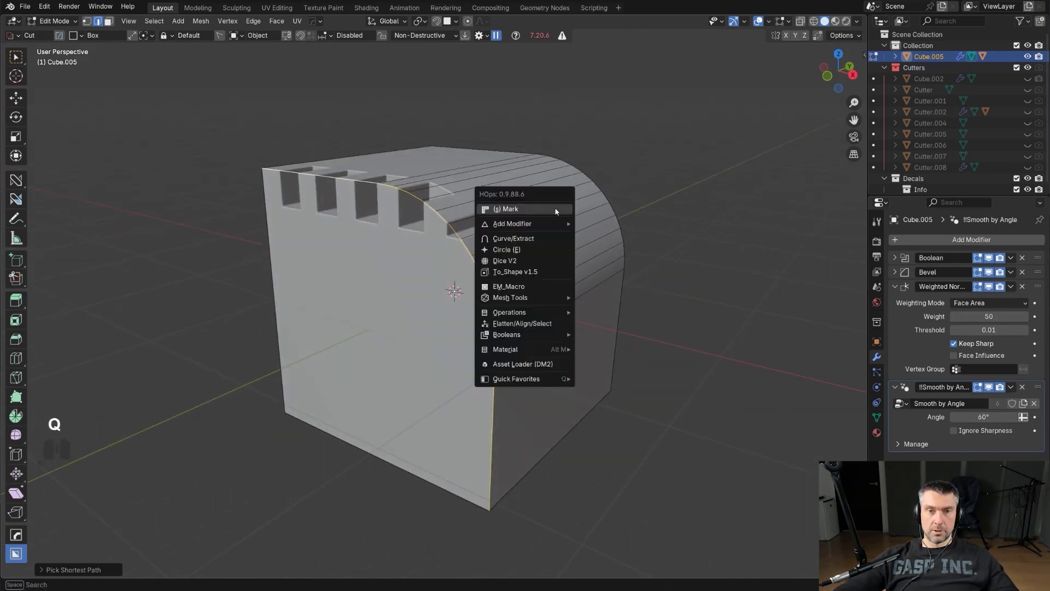
{"action": "left_click", "coordinate": [550, 241]}
{"action": "mouse_move", "coordinate": [540, 241]}
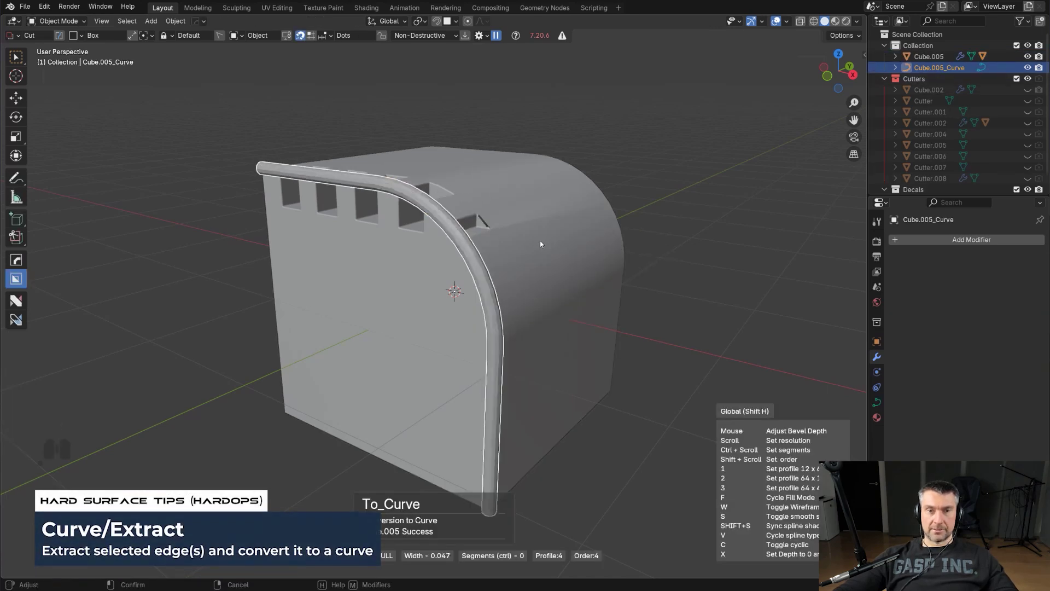
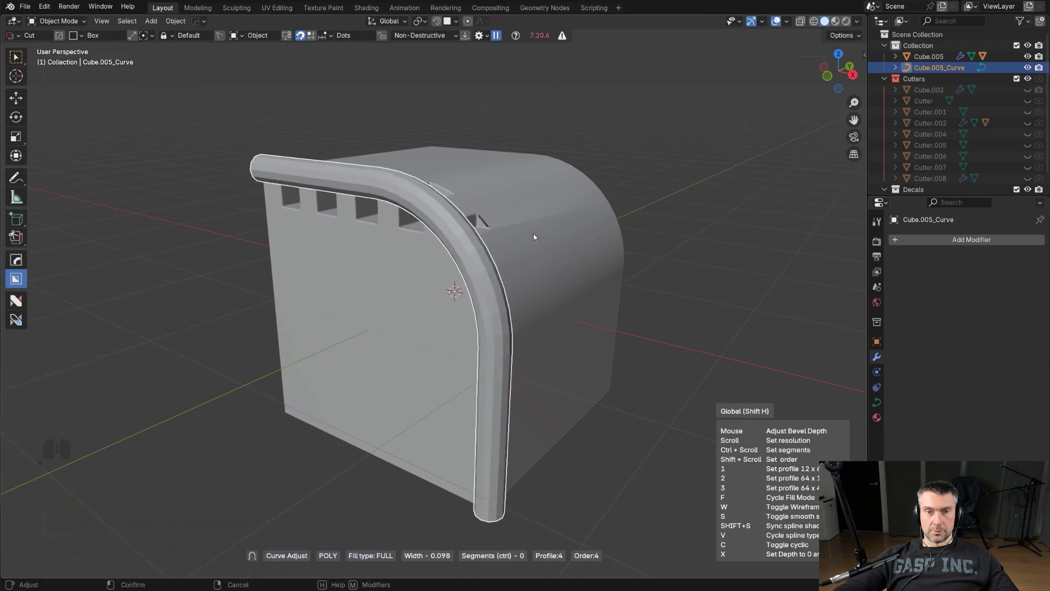
{"action": "key", "text": "x"}
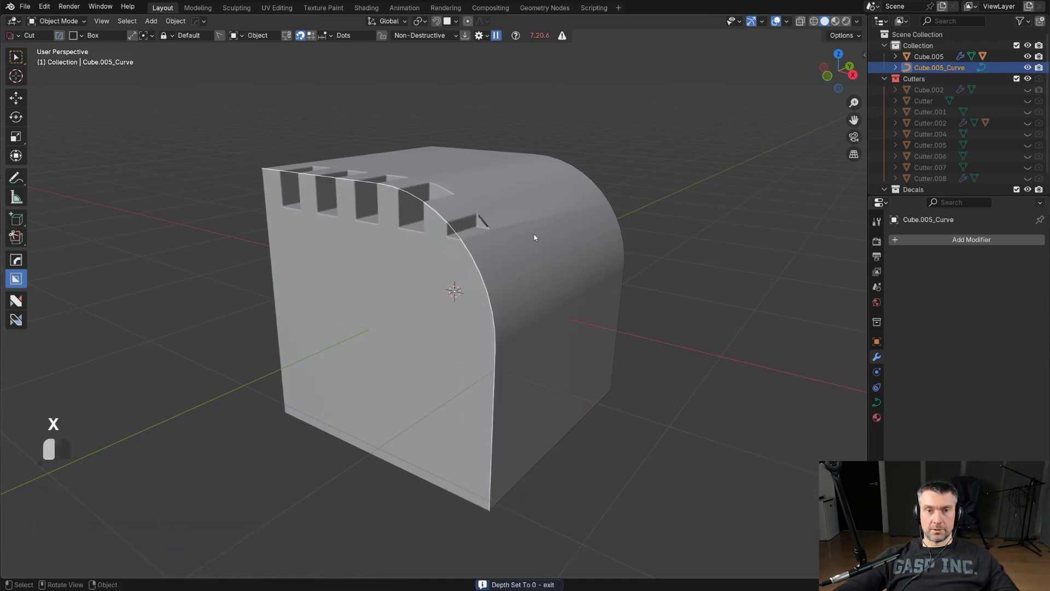
{"action": "left_click", "coordinate": [534, 234]}
Step: Check the extracted curve's control points in Edit Mode and make the arrayed notch cutter visible again
{"action": "left_click", "coordinate": [455, 231]}
{"action": "key", "text": "Tab"}
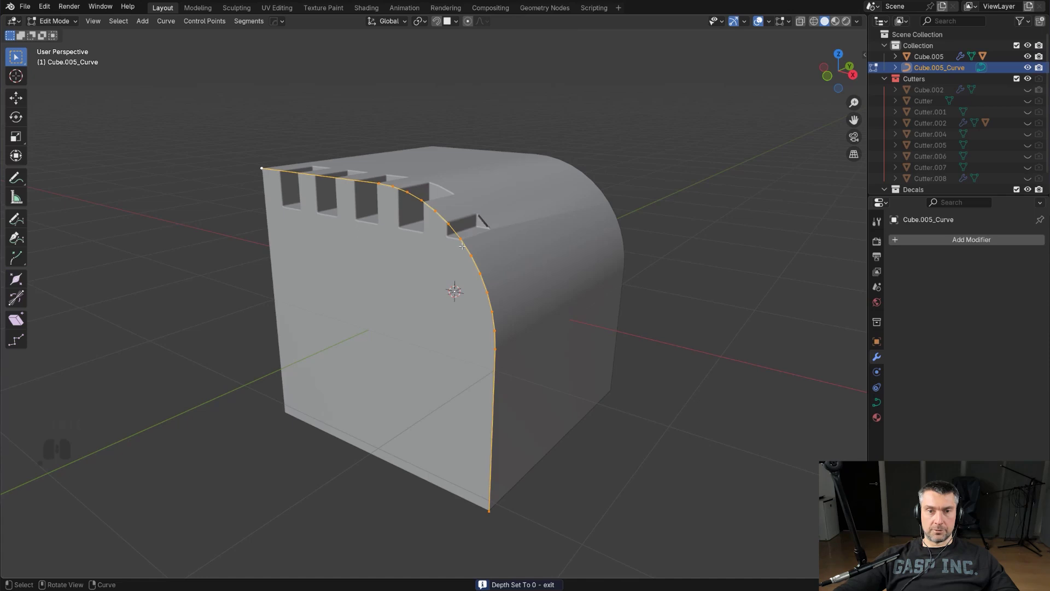
{"action": "mouse_move", "coordinate": [475, 246]}
{"action": "middle_mouse_down"}
{"action": "mouse_move", "coordinate": [375, 232]}
{"action": "mouse_move", "coordinate": [478, 238]}
{"action": "mouse_move", "coordinate": [475, 247]}
{"action": "middle_mouse_up"}
{"action": "key", "text": "Tab"}
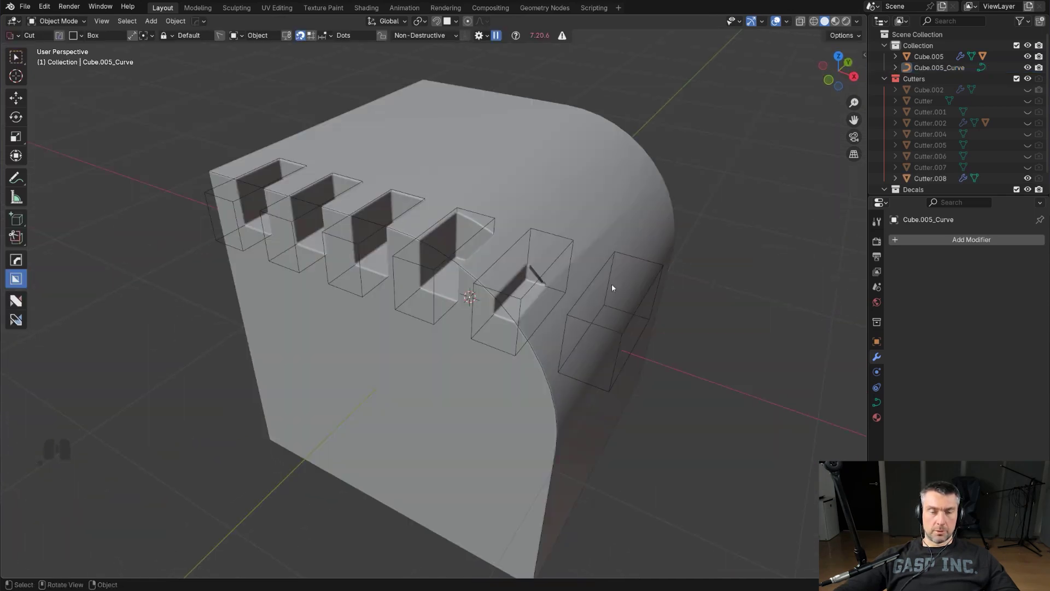
Step: Add a HardOps Curve Modifier to the arrayed notch cutter, using the extracted curve as the active selection
{"action": "middle_click_drag", "start_coordinate": [561, 310], "coordinate": [563, 237], "text": "shift"}
{"action": "scroll", "coordinate": [560, 246], "scroll_direction": "down", "scroll_amount": 1}
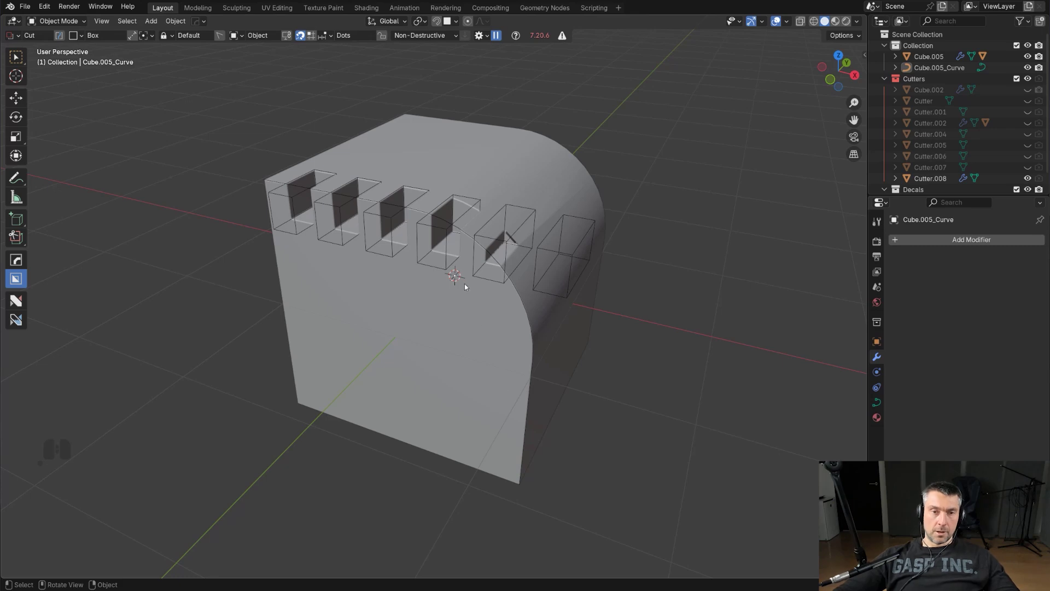
{"action": "middle_click_drag", "start_coordinate": [464, 283], "coordinate": [444, 209]}
{"action": "left_click", "coordinate": [449, 223]}
{"action": "middle_click_drag", "start_coordinate": [510, 258], "coordinate": [498, 290], "text": "shift"}
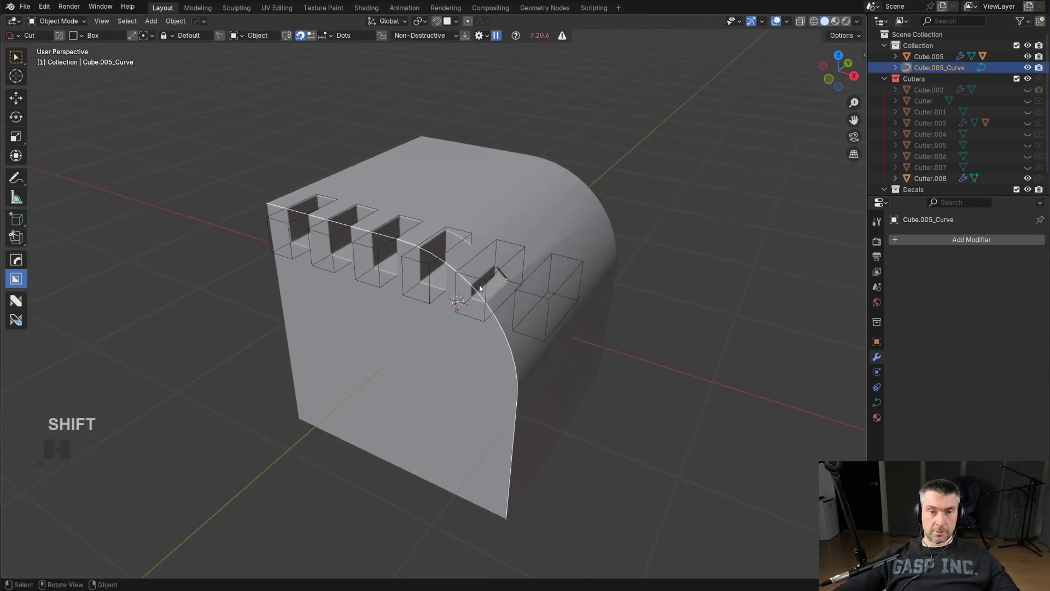
{"action": "left_click", "coordinate": [338, 239]}
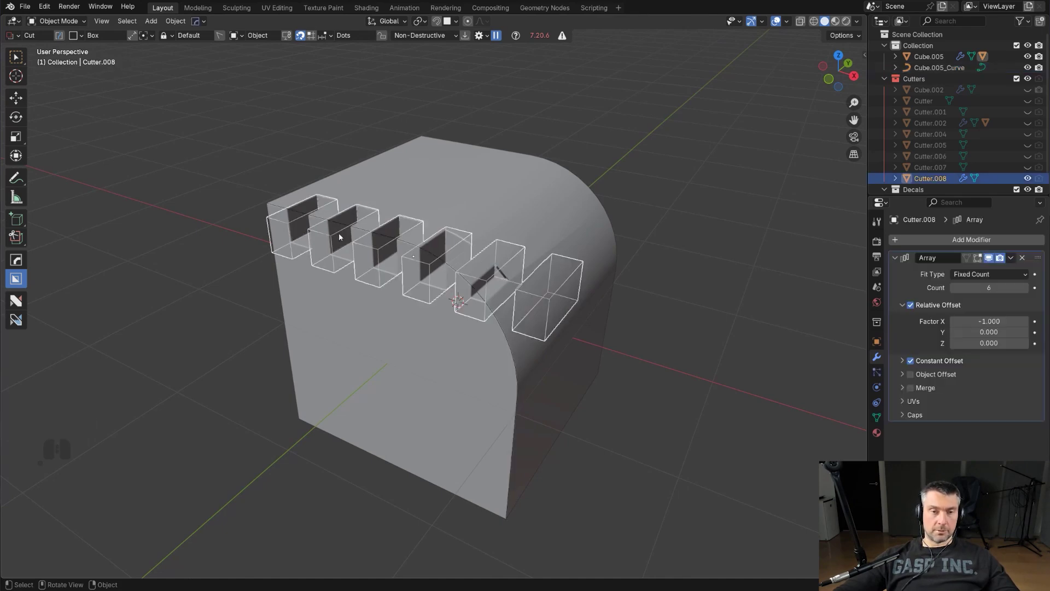
{"action": "scroll", "coordinate": [336, 231], "scroll_direction": "up", "scroll_amount": 3}
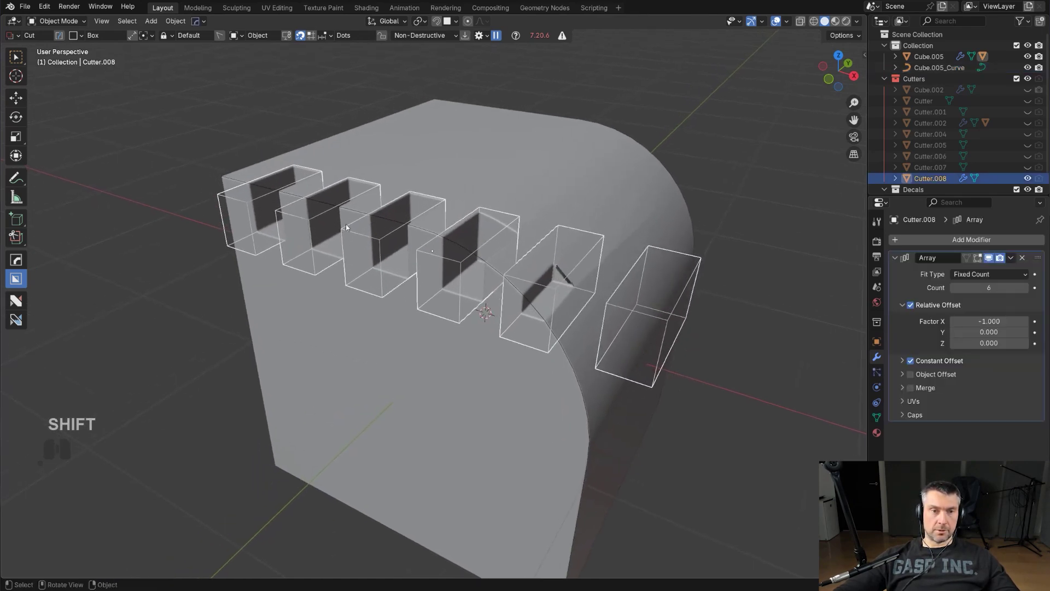
{"action": "left_click", "coordinate": [262, 190], "text": "shift"}
{"action": "scroll", "coordinate": [398, 241], "scroll_direction": "down", "scroll_amount": 2}
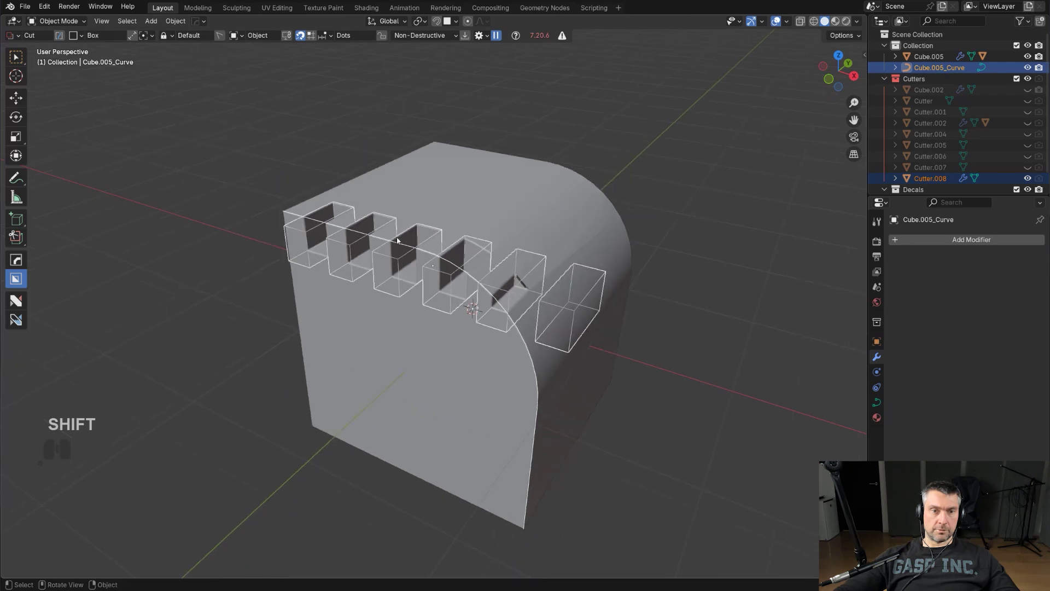
{"action": "key", "text": "alt+w"}
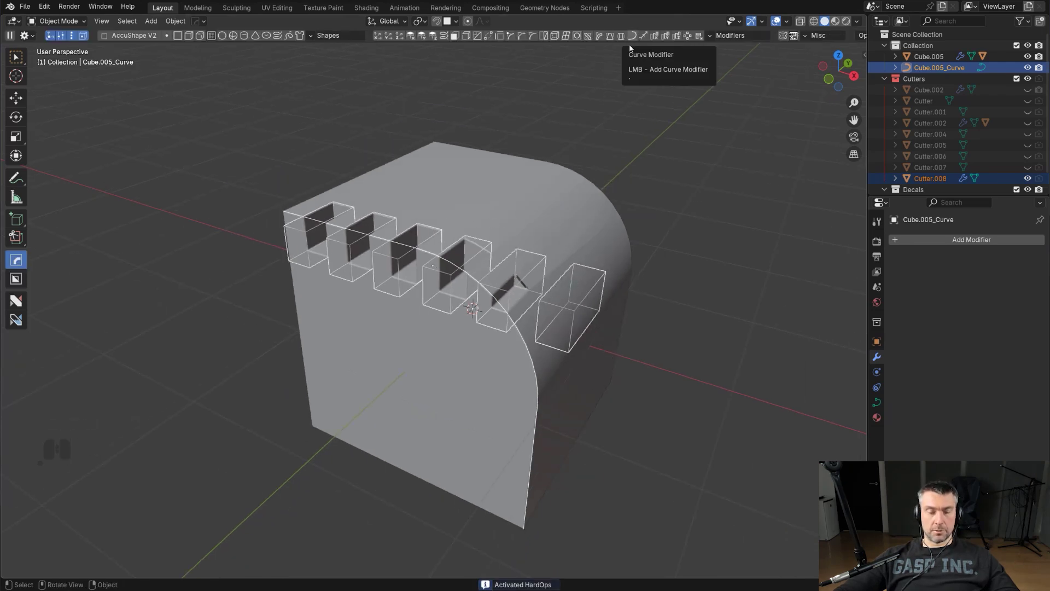
{"action": "key", "text": "q"}
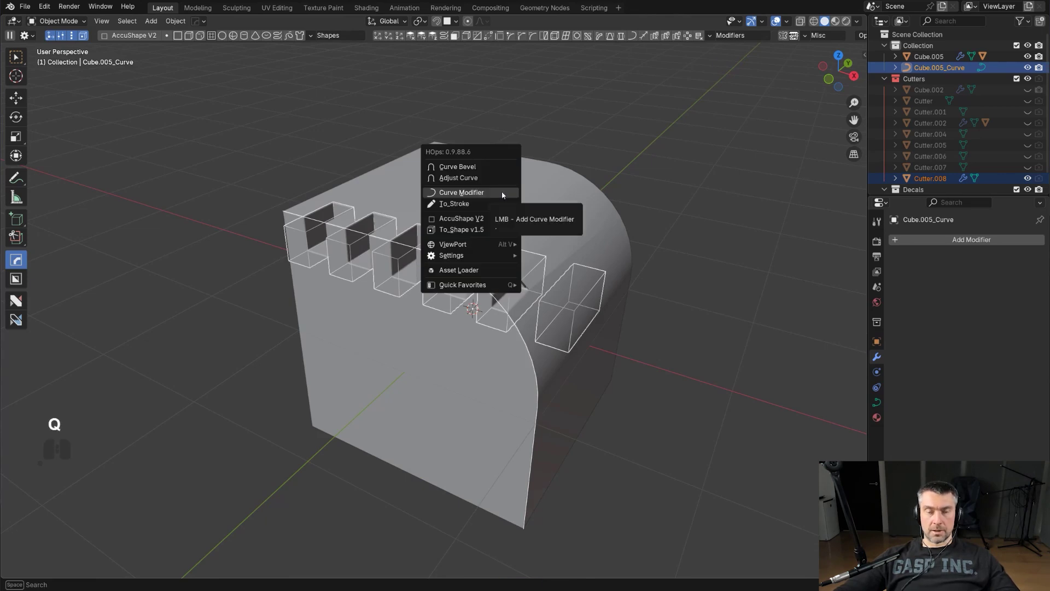
{"action": "left_click", "coordinate": [503, 193]}
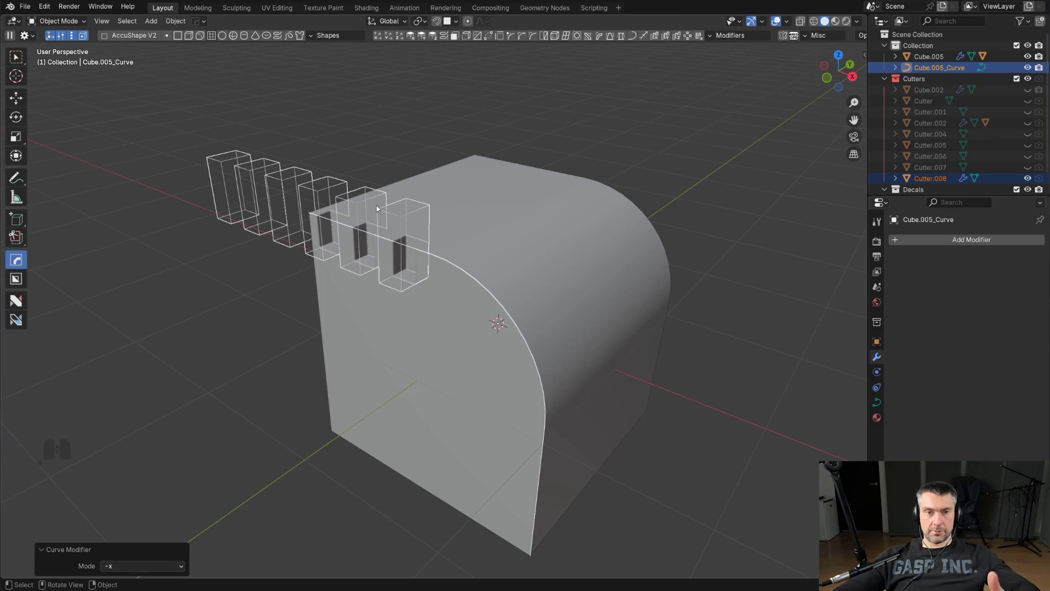
Step: Set the Curve Modifier's mode to X and move the notch cutter about 1.16 m along X onto the cube's rounded edge
{"action": "left_click", "coordinate": [130, 568]}
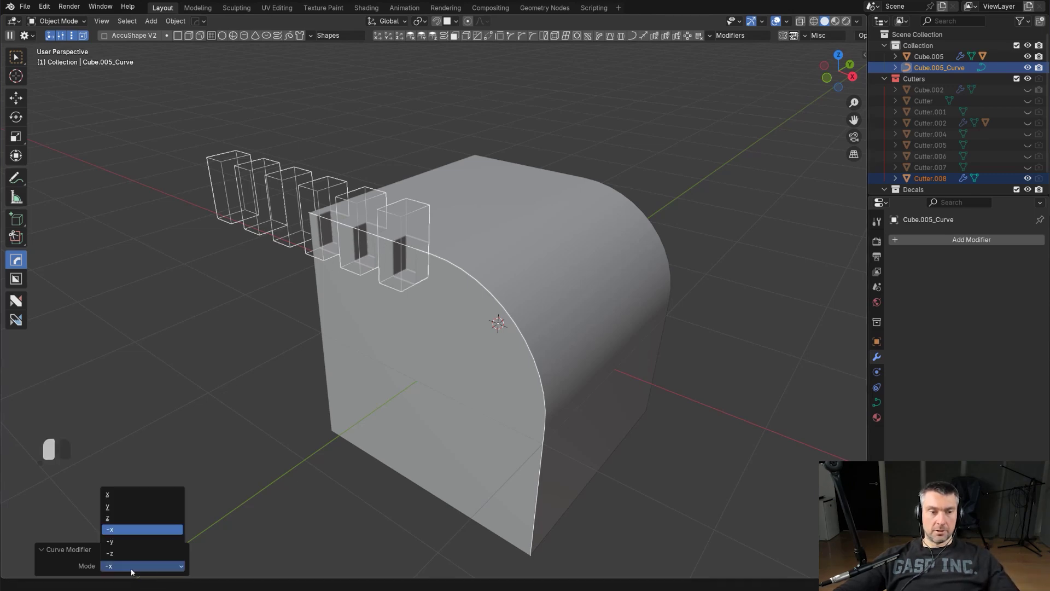
{"action": "left_click", "coordinate": [143, 493]}
{"action": "middle_click_drag", "start_coordinate": [324, 375], "coordinate": [353, 375]}
{"action": "left_click", "coordinate": [402, 276]}
{"action": "key", "text": "g"}
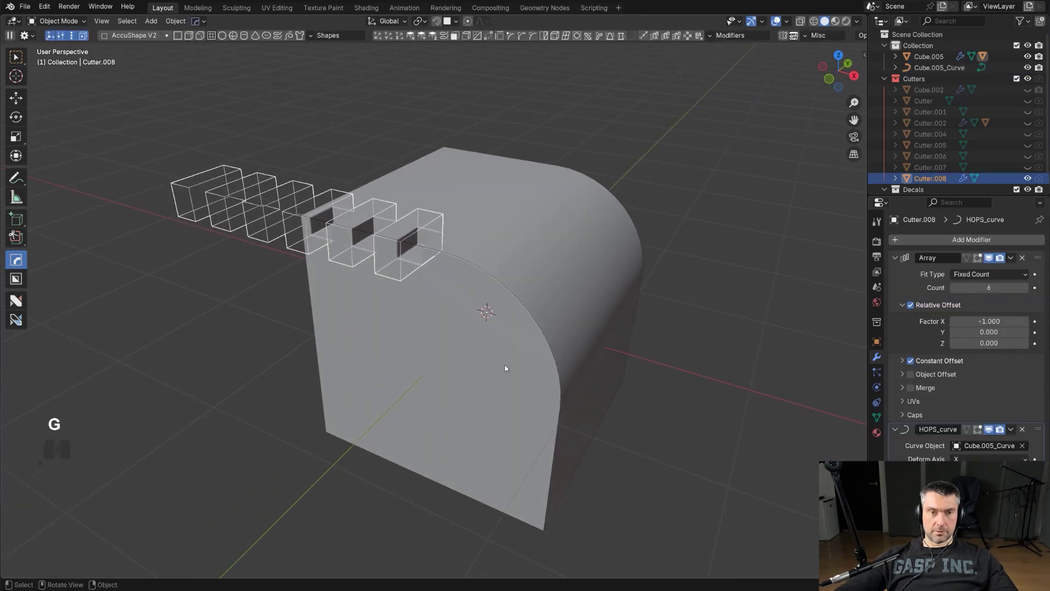
{"action": "right_click", "coordinate": [445, 166]}
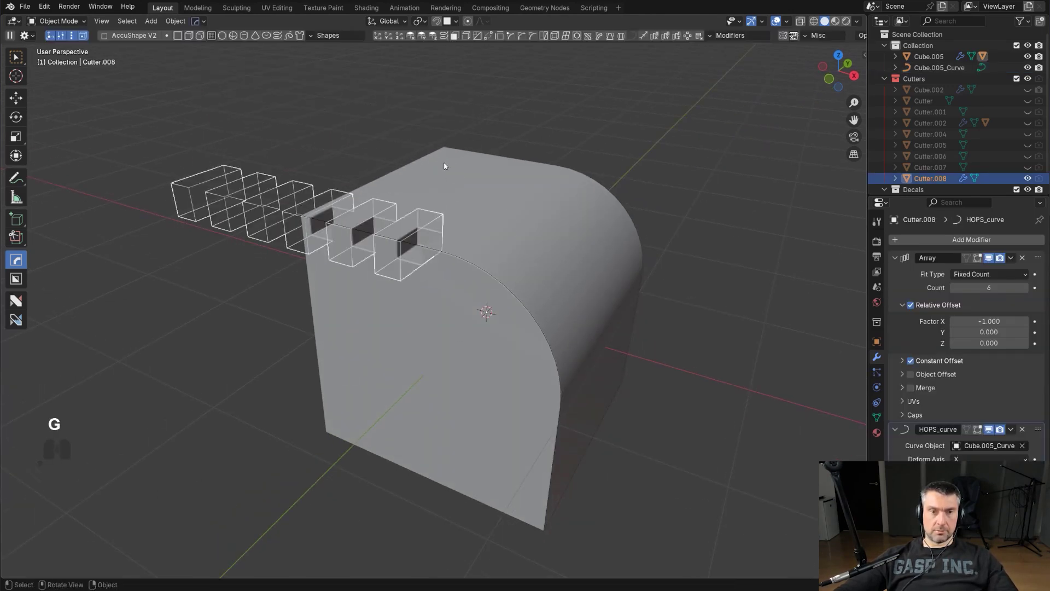
{"action": "key", "text": "g"}
{"action": "key", "text": "x"}
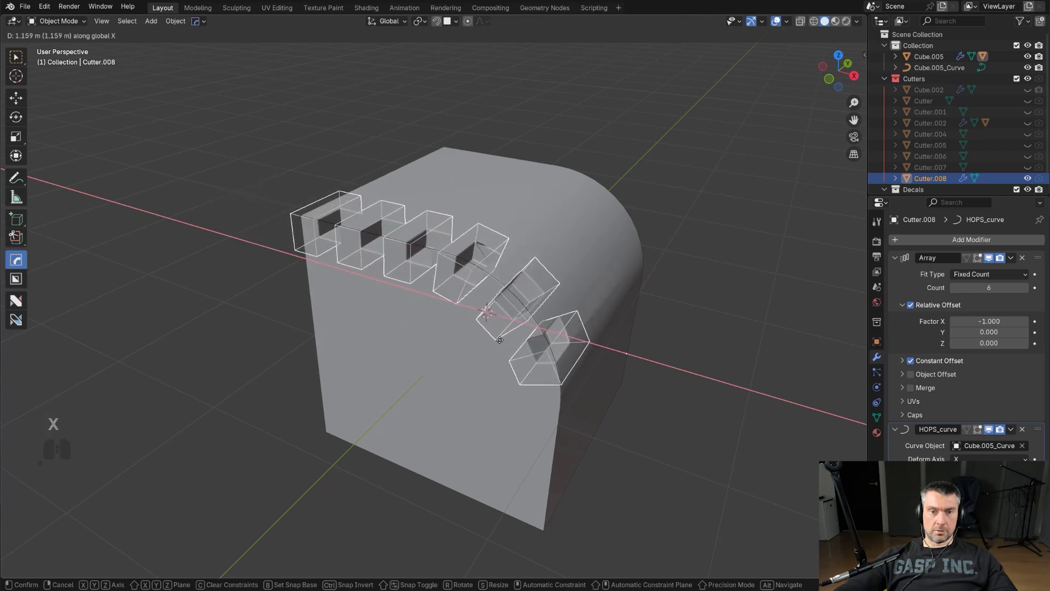
{"action": "left_click", "coordinate": [500, 341]}
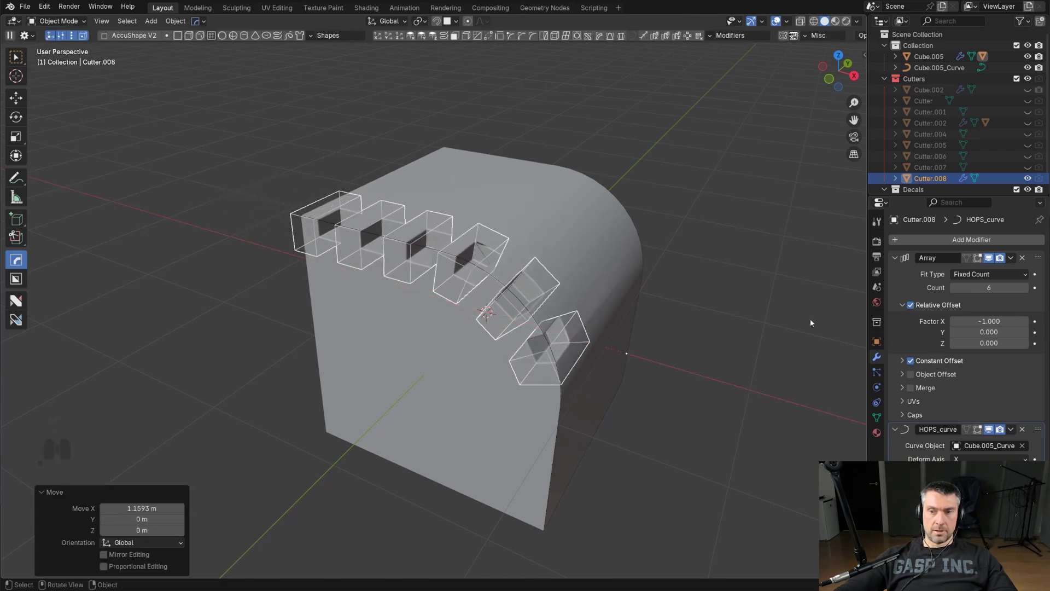
Step: Increase the notch cutter's array count to 9 so the notches run down the vertical edge
{"action": "left_click", "coordinate": [1027, 288]}
{"action": "left_click", "coordinate": [1026, 288]}
{"action": "left_click", "coordinate": [1026, 288]}
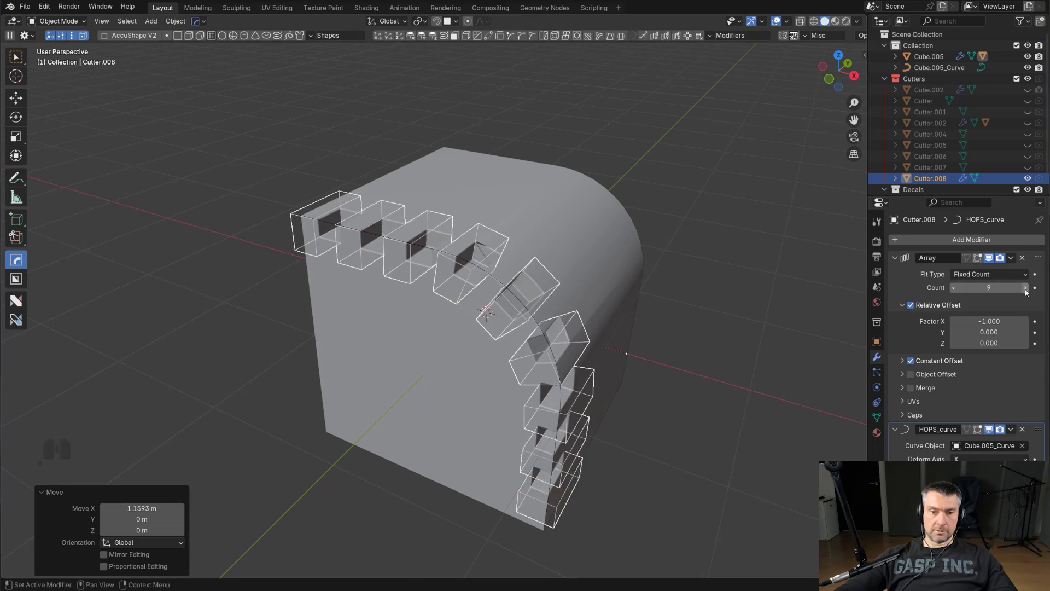
Step: Add a loop cut across the cube's rounded surface close to the notched front edge, slid to a factor of about -0.781
{"action": "middle_click_drag", "start_coordinate": [607, 377], "coordinate": [588, 335]}
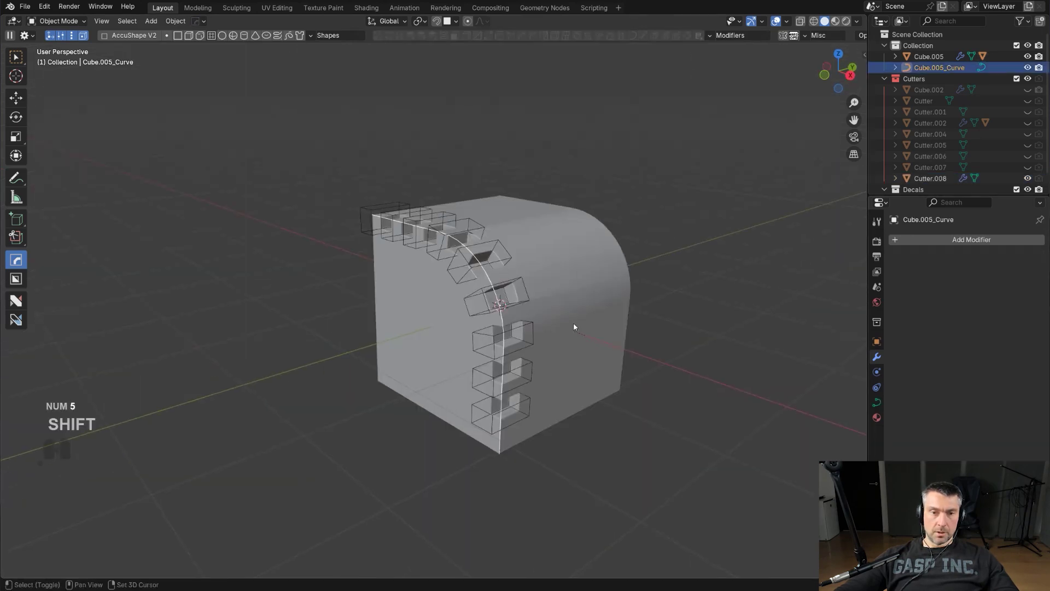
{"action": "middle_click_drag", "start_coordinate": [574, 328], "coordinate": [518, 315]}
{"action": "scroll", "coordinate": [508, 302], "scroll_direction": "up", "scroll_amount": 2}
{"action": "left_click", "coordinate": [519, 314]}
{"action": "key", "text": "Tab"}
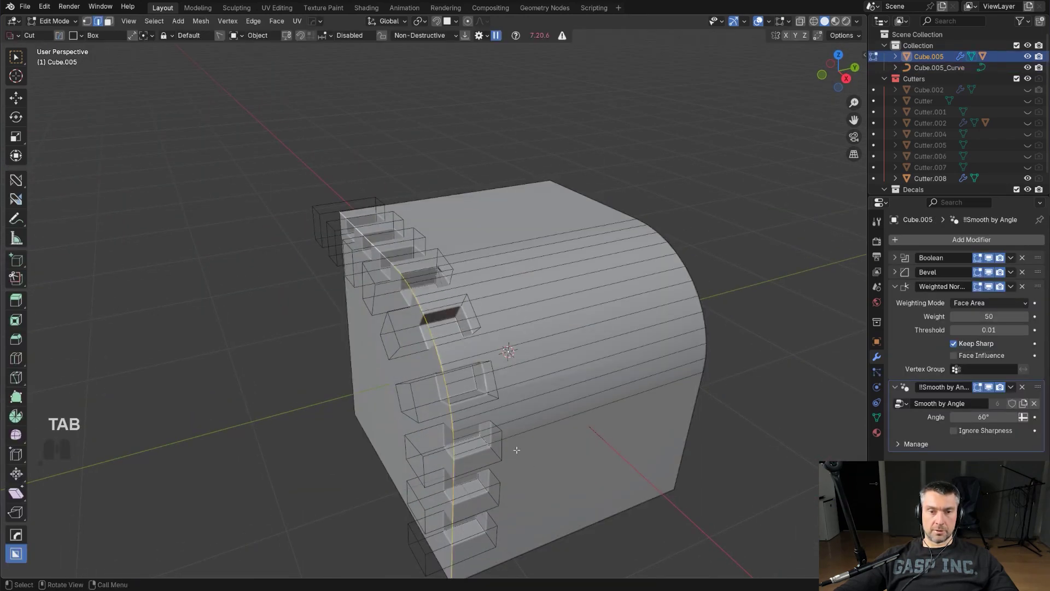
{"action": "key", "text": "ctrl+r"}
{"action": "left_click", "coordinate": [476, 391]}
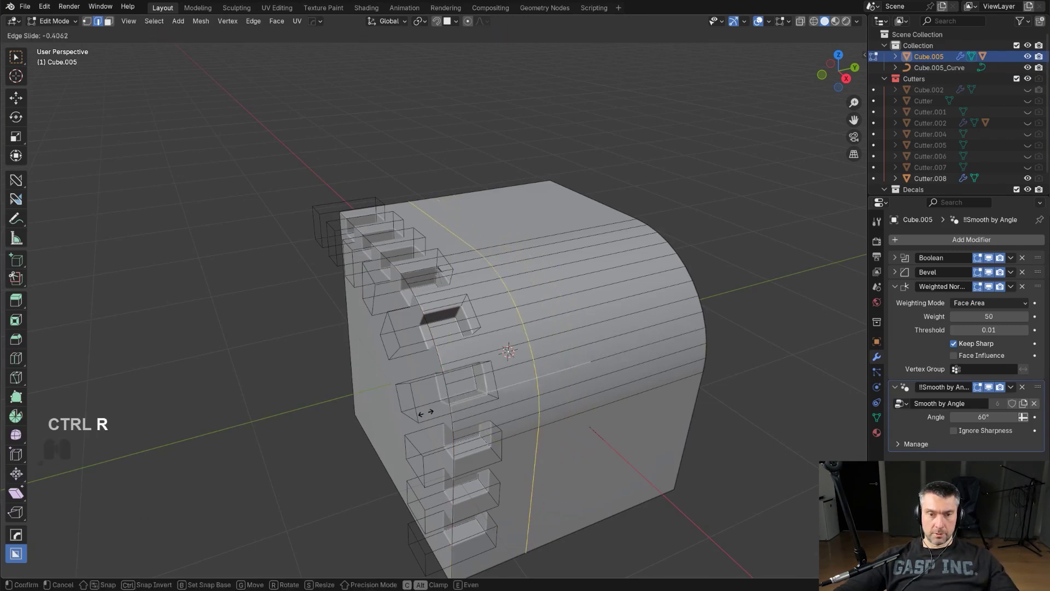
{"action": "left_click", "coordinate": [375, 420]}
Step: Add two more loop cuts across the rounded surface near the notched front edge, slid to factors of about -0.919 and 0.012
{"action": "key", "text": "ctrl+r"}
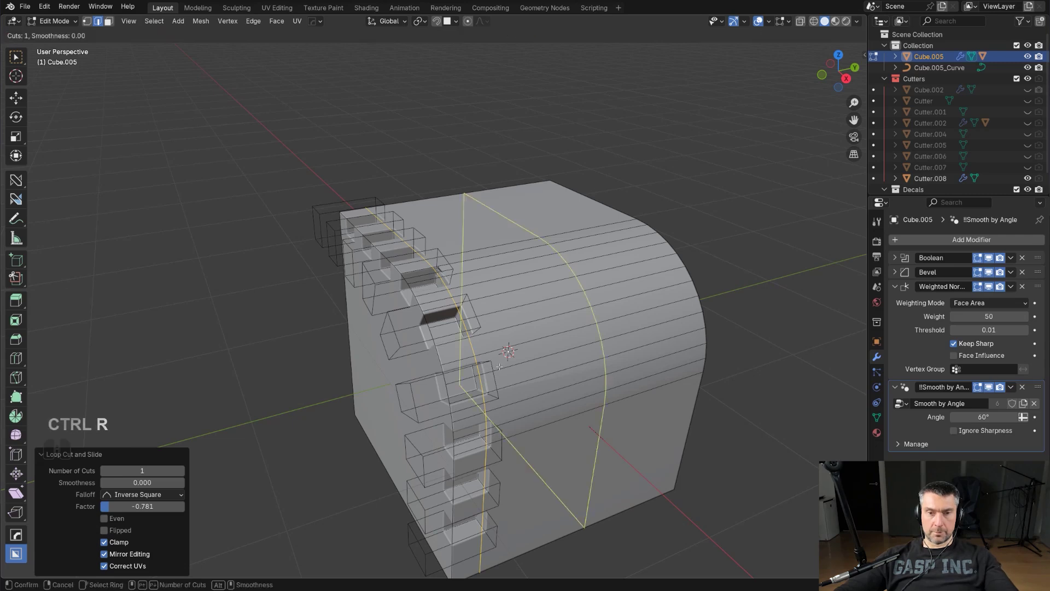
{"action": "left_click", "coordinate": [469, 376]}
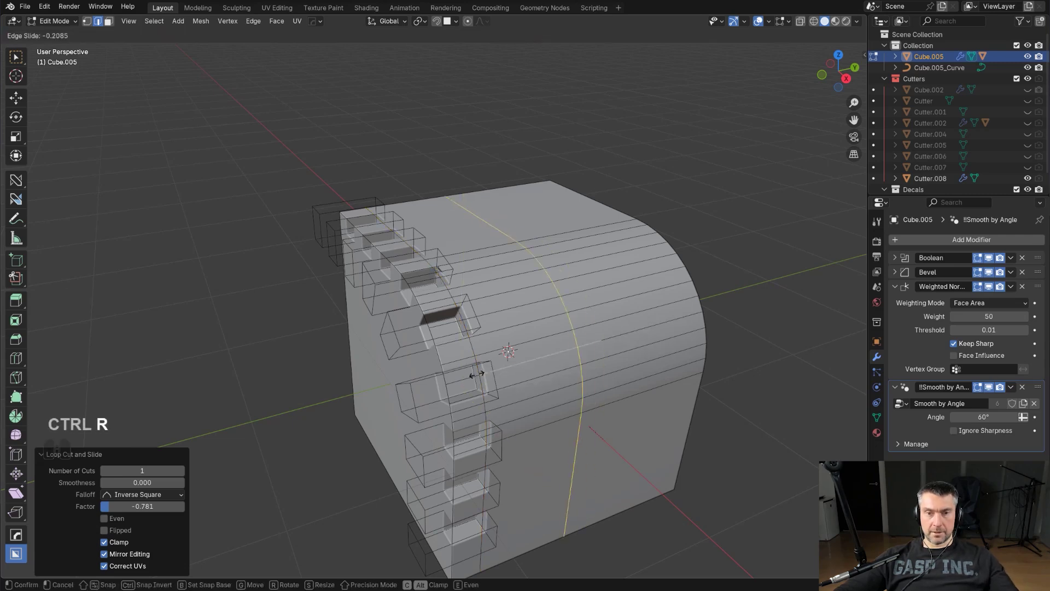
{"action": "left_click", "coordinate": [405, 383]}
{"action": "key", "text": "ctrl+r"}
{"action": "left_click", "coordinate": [448, 334]}
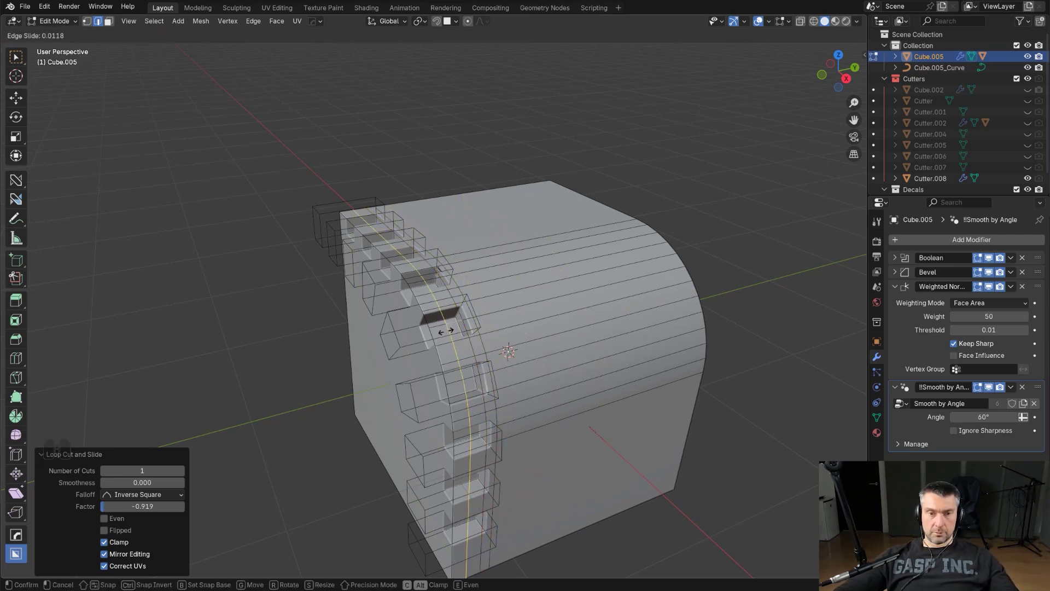
{"action": "left_click", "coordinate": [448, 331]}
{"action": "key", "text": "Tab"}
Step: Mirror the notched cube across its Z axis and also across X with the HardOps Mirror gizmo
{"action": "scroll", "coordinate": [550, 397], "scroll_direction": "up", "scroll_amount": 3}
{"action": "middle_click_drag", "start_coordinate": [551, 398], "coordinate": [527, 353]}
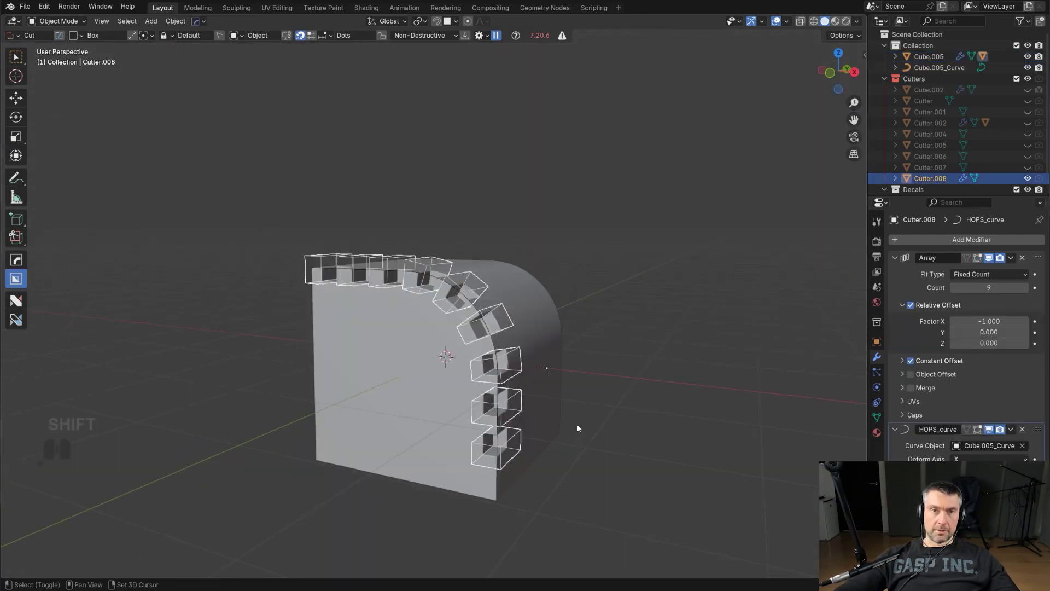
{"action": "middle_click_drag", "start_coordinate": [578, 427], "coordinate": [569, 399], "text": "shift"}
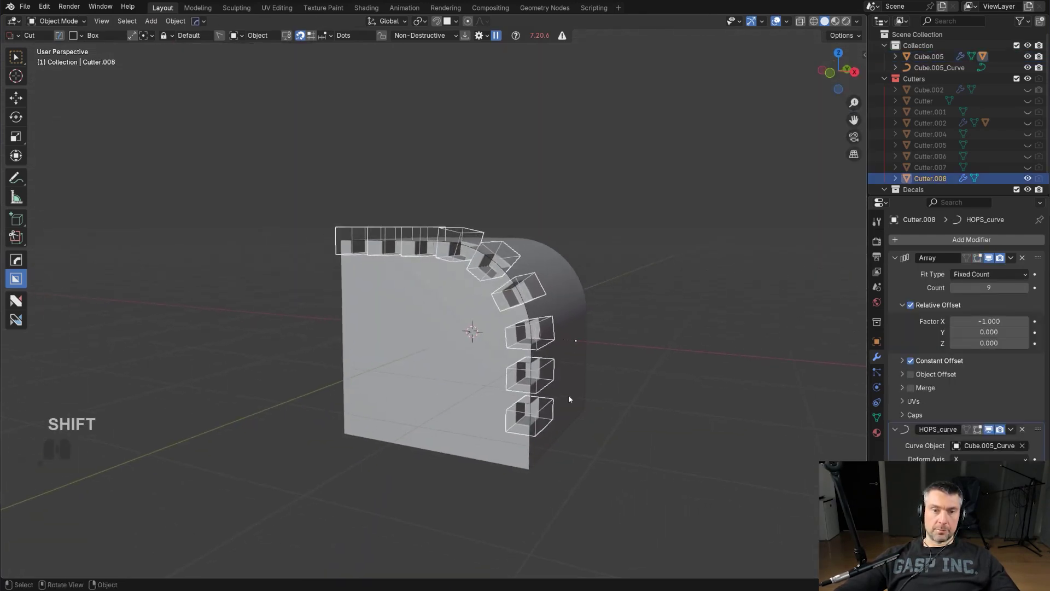
{"action": "left_click", "coordinate": [442, 370]}
{"action": "scroll", "coordinate": [444, 371], "scroll_direction": "down", "scroll_amount": 1}
{"action": "middle_click_drag", "start_coordinate": [451, 373], "coordinate": [381, 364]}
{"action": "middle_click_drag", "start_coordinate": [458, 341], "coordinate": [541, 354]}
{"action": "middle_click_drag", "start_coordinate": [454, 345], "coordinate": [478, 345]}
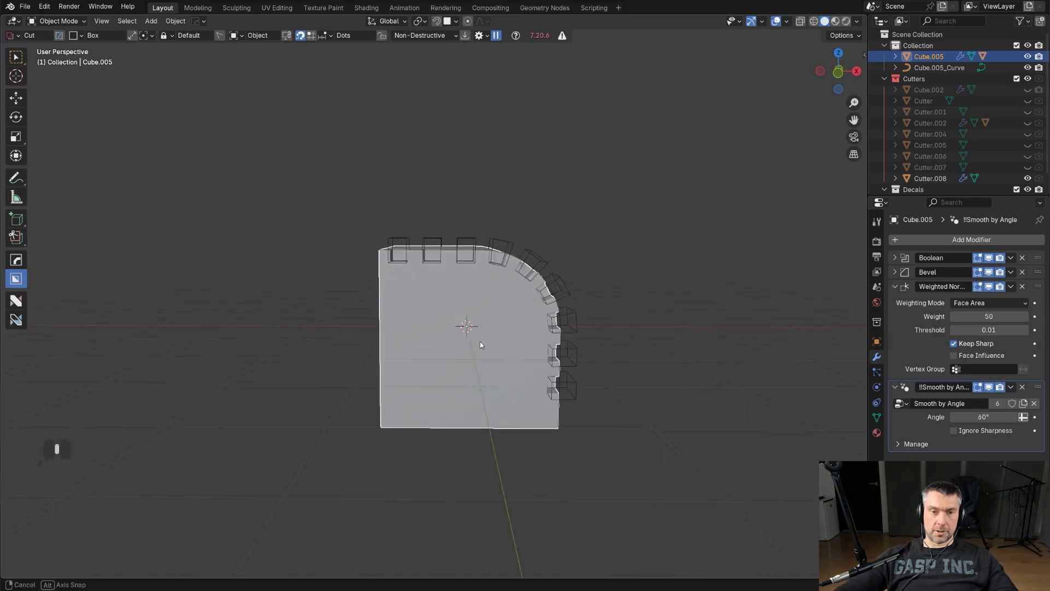
{"action": "key", "text": "alt+x"}
{"action": "left_click", "coordinate": [468, 246]}
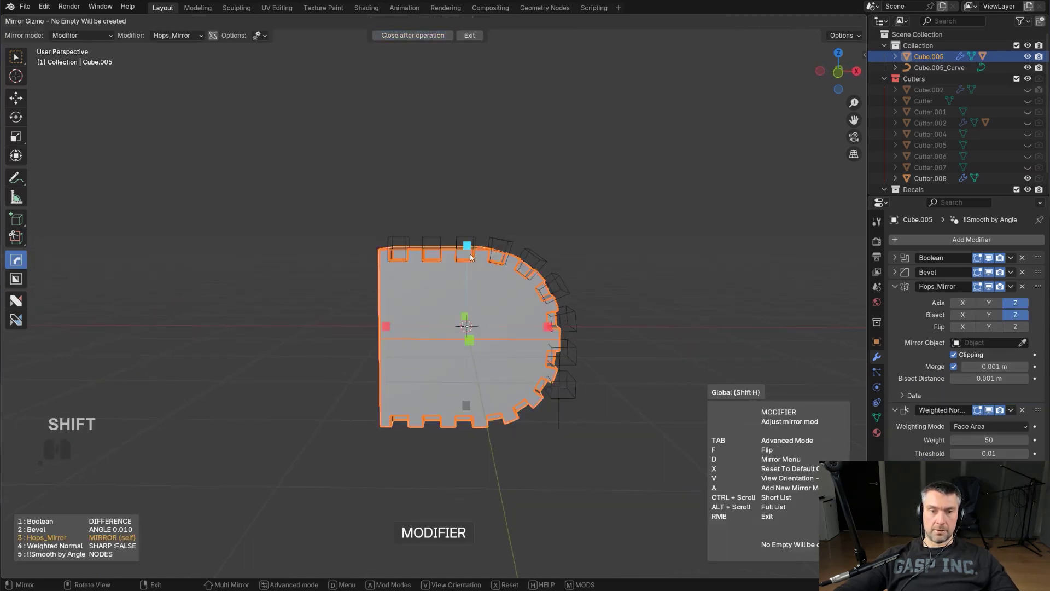
{"action": "left_click", "coordinate": [548, 326], "text": "shift"}
{"action": "middle_click_drag", "start_coordinate": [636, 322], "coordinate": [503, 195]}
{"action": "middle_click_drag", "start_coordinate": [563, 332], "coordinate": [493, 322]}
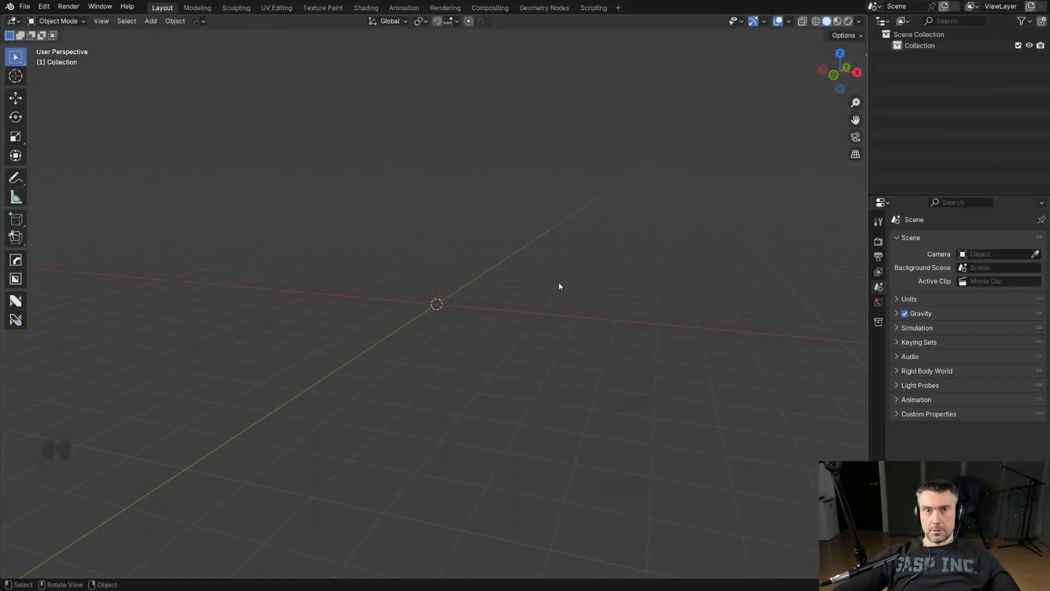
Step: Add a cube mesh to the empty scene
{"action": "middle_click_drag", "start_coordinate": [559, 286], "coordinate": [527, 295]}
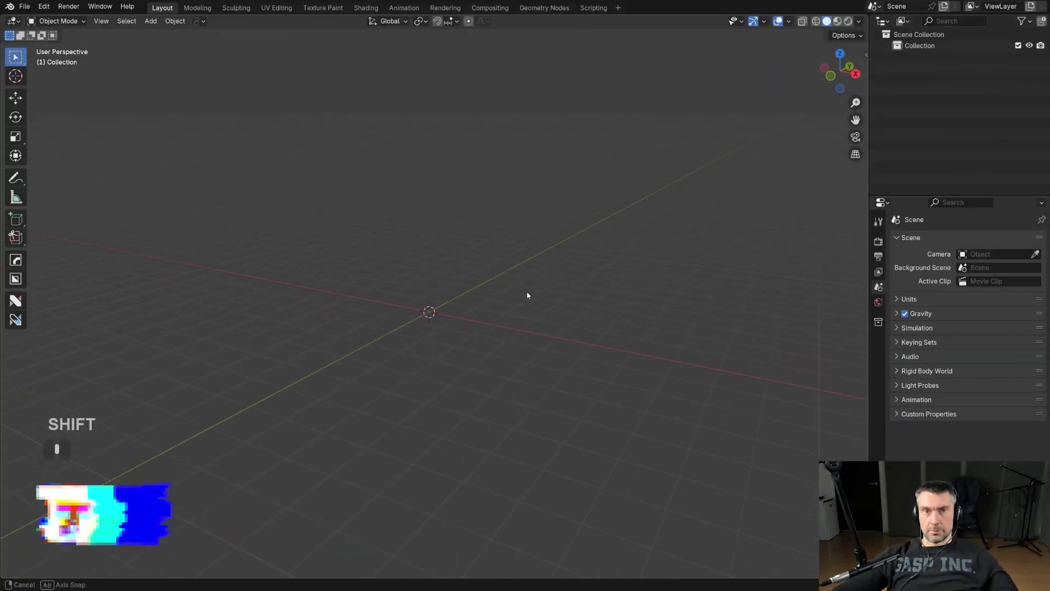
{"action": "key", "text": "shift+a"}
{"action": "mouse_move", "coordinate": [517, 305]}
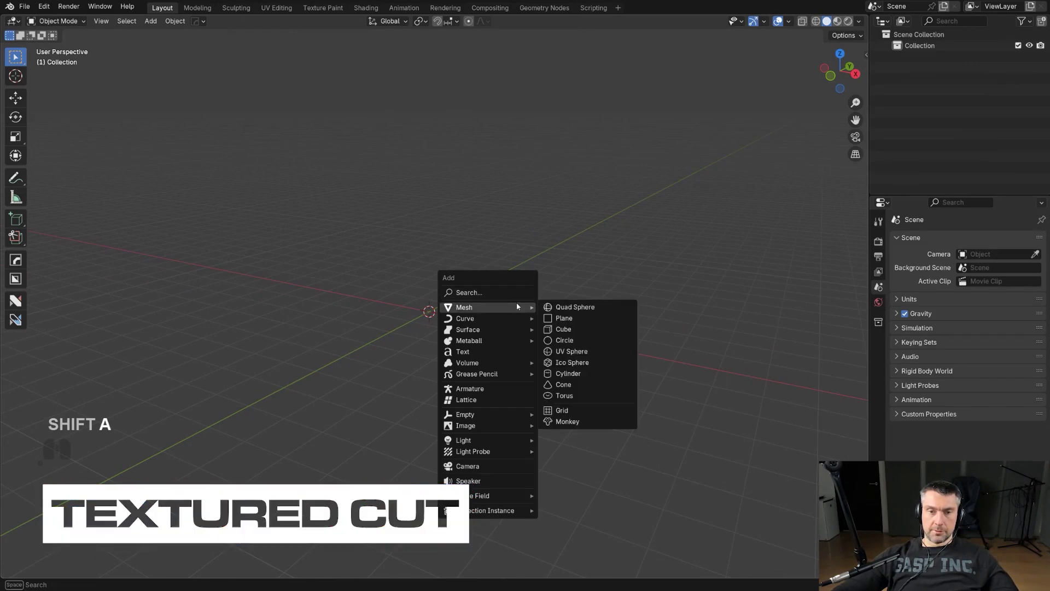
{"action": "left_click", "coordinate": [582, 331]}
{"action": "scroll", "coordinate": [525, 295], "scroll_direction": "up", "scroll_amount": 2}
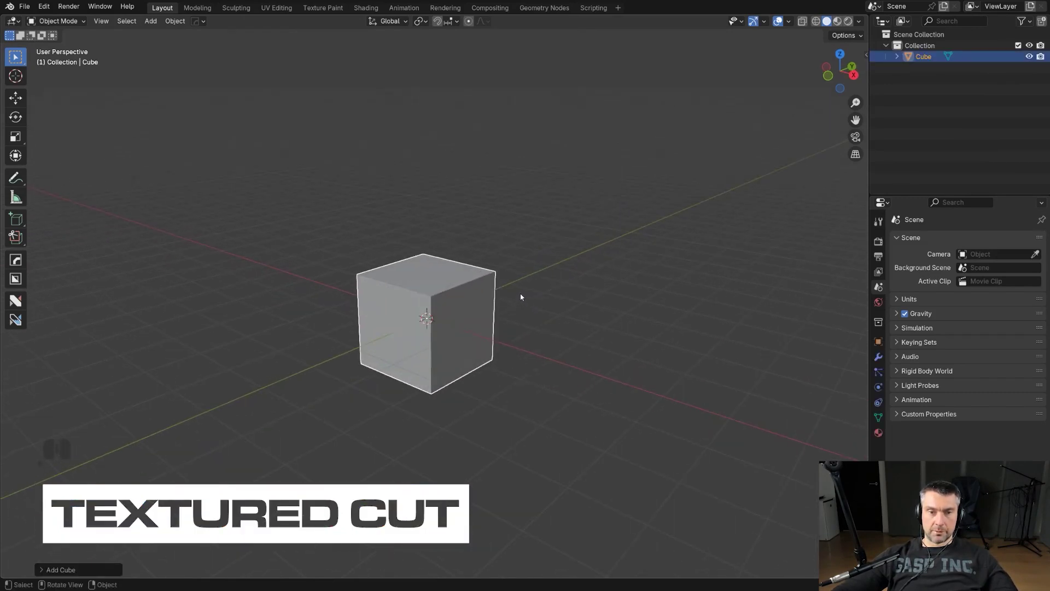
Step: Bevel the cube with HardOps and add a Weighted Normal modifier with Keep Sharp
{"action": "key", "text": "q"}
{"action": "left_click", "coordinate": [518, 306]}
{"action": "left_click", "coordinate": [513, 305]}
{"action": "key", "text": "q"}
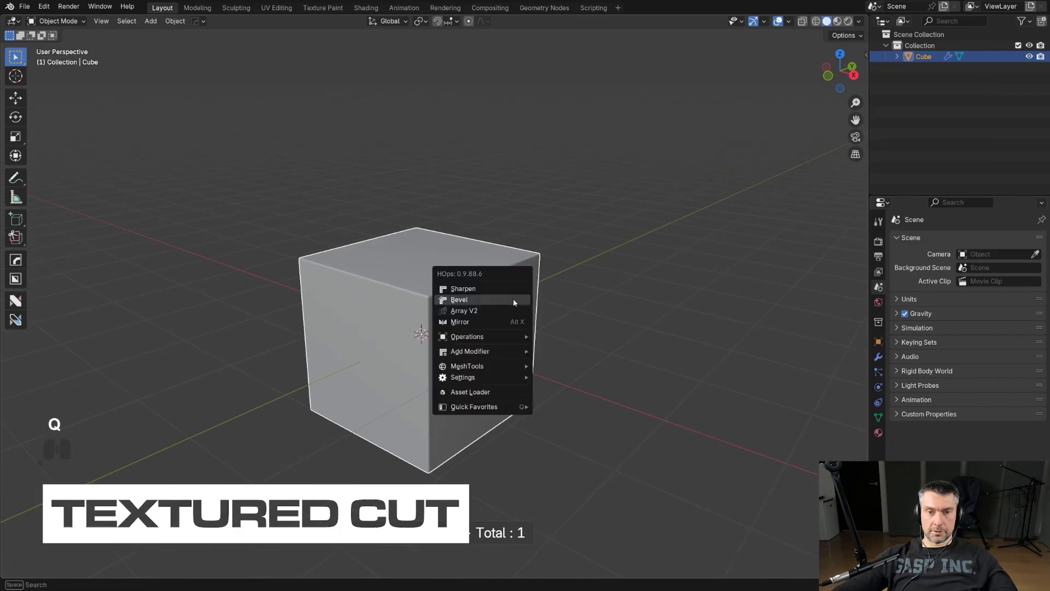
{"action": "left_click", "coordinate": [506, 289], "text": "alt"}
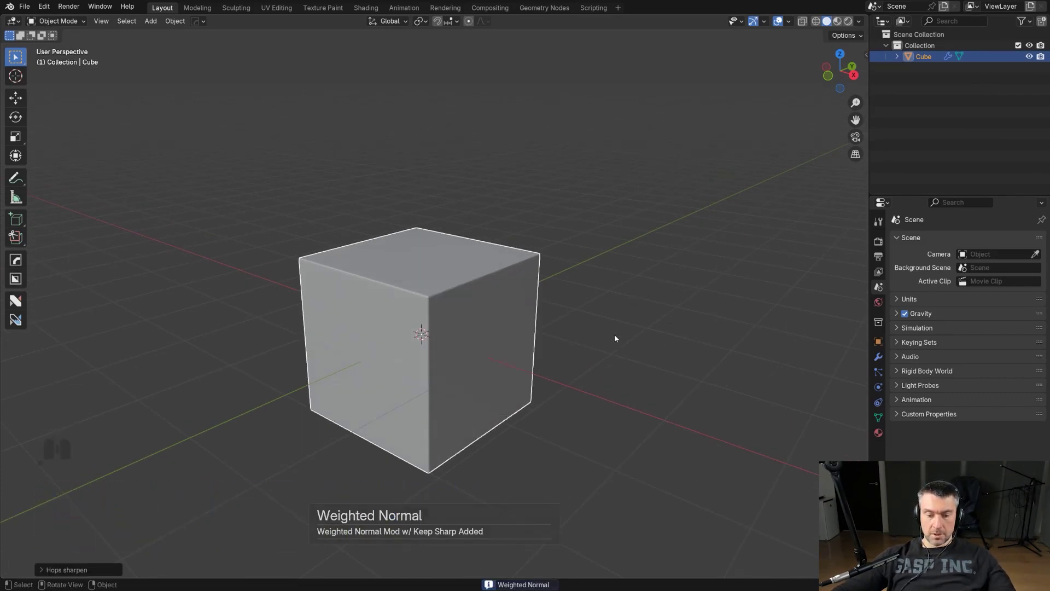
Step: Add a plane, scale it to about 6.442, and move it down along Z to about -1.264 m beneath the cube
{"action": "key", "text": "shift+a"}
{"action": "mouse_move", "coordinate": [615, 338]}
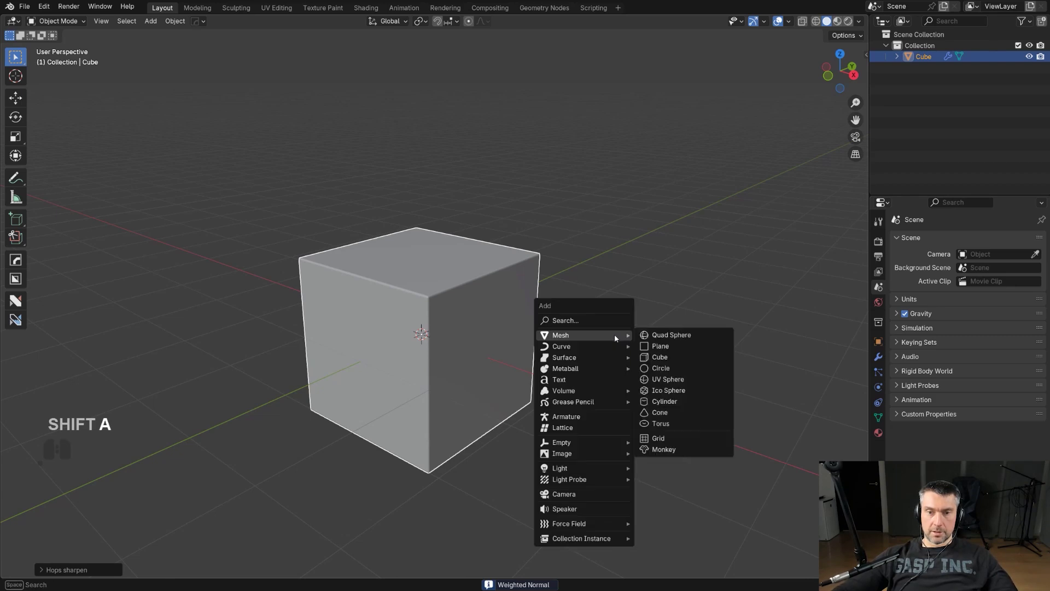
{"action": "left_click", "coordinate": [681, 346]}
{"action": "key", "text": "s"}
{"action": "left_click", "coordinate": [544, 275]}
{"action": "key", "text": "g"}
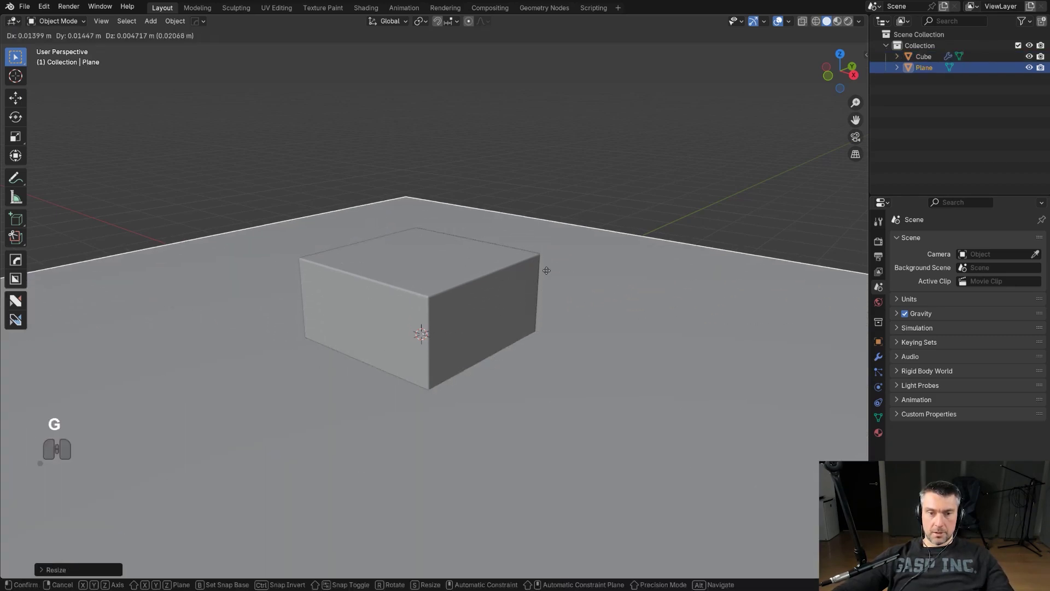
{"action": "key", "text": "z"}
{"action": "left_click", "coordinate": [574, 360]}
{"action": "scroll", "coordinate": [434, 227], "scroll_direction": "down", "scroll_amount": 2}
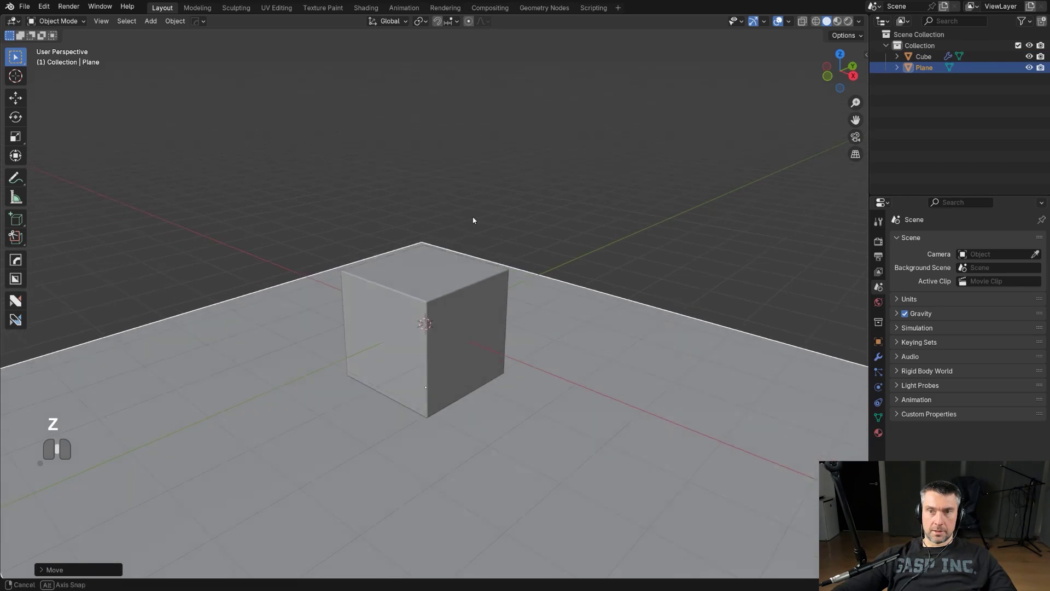
Step: Switch the viewport to rendered shading and enable the MaterialWorks HDRI lighting
{"action": "left_click", "coordinate": [848, 21]}
{"action": "key", "text": "n"}
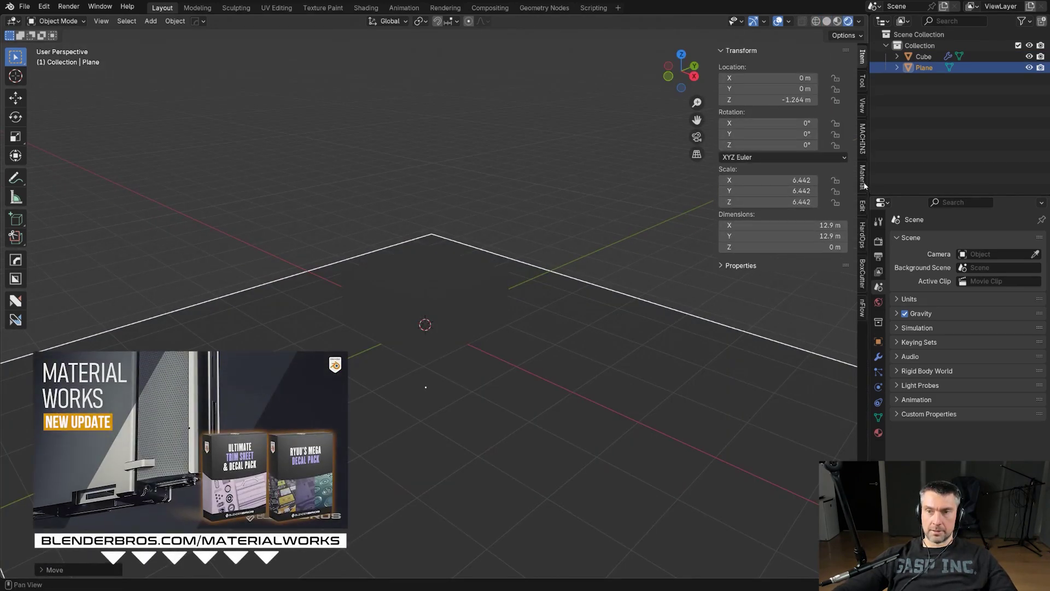
{"action": "left_click", "coordinate": [864, 183]}
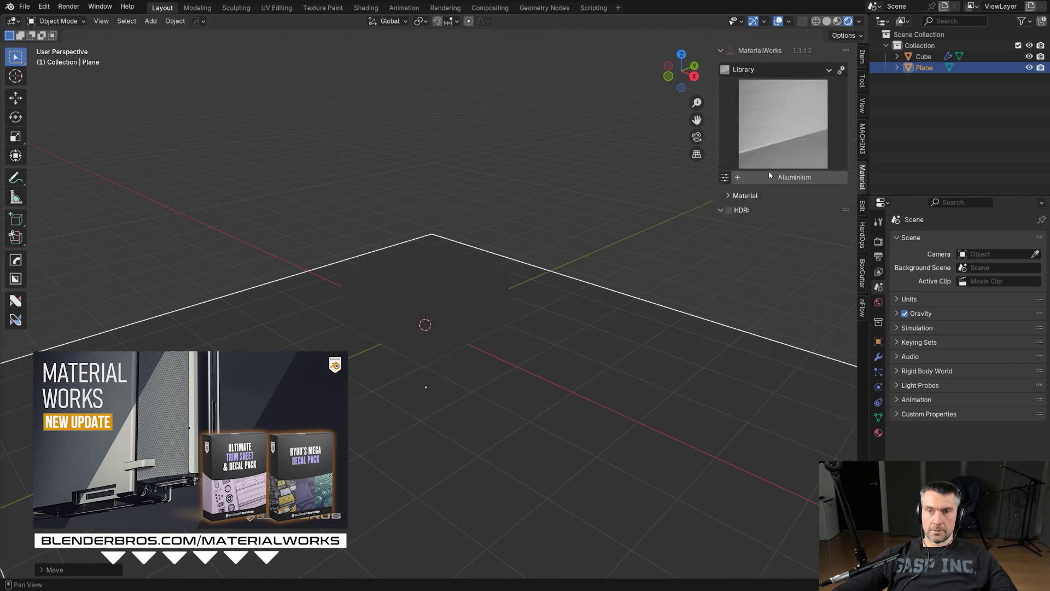
{"action": "left_click", "coordinate": [729, 210]}
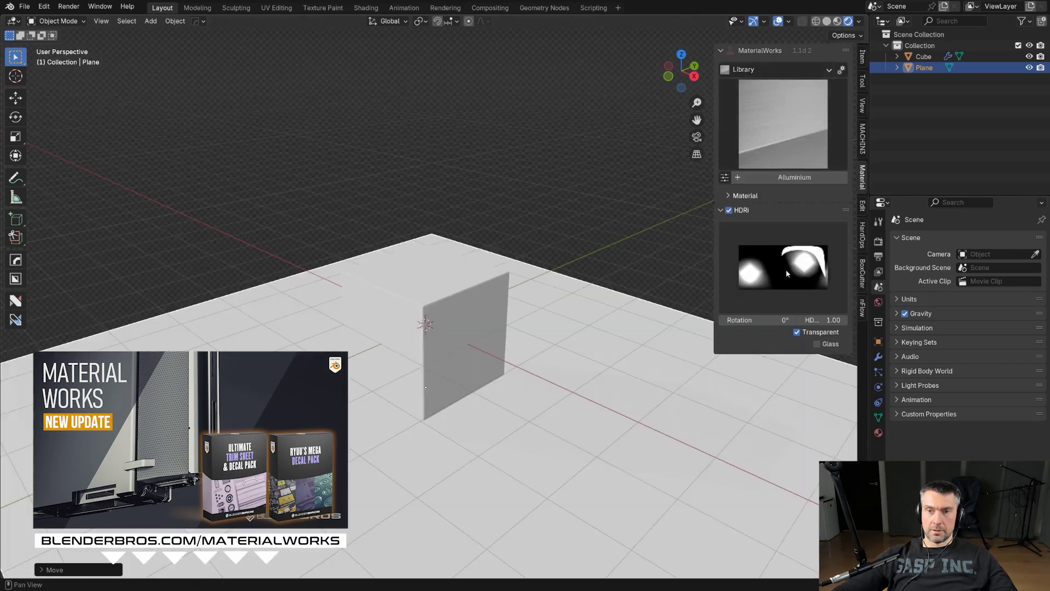
Step: From the MaterialWorks Plastic library, apply Shiny Plastic to the ground plane and Half Matte Plastic to the cube
{"action": "left_click", "coordinate": [782, 134]}
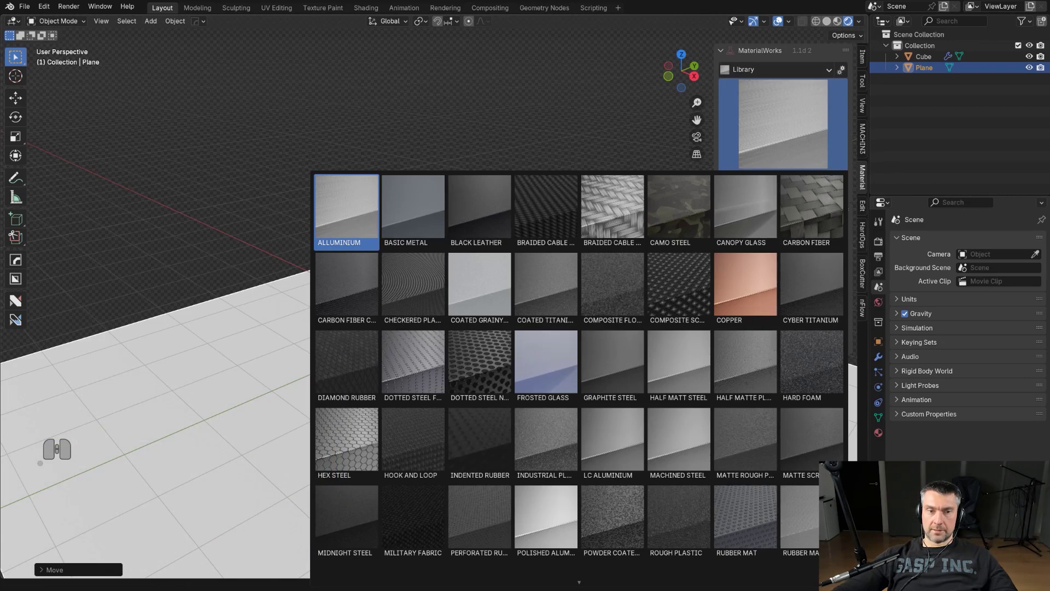
{"action": "left_click", "coordinate": [246, 390]}
{"action": "left_click", "coordinate": [783, 144]}
{"action": "left_click", "coordinate": [831, 68]}
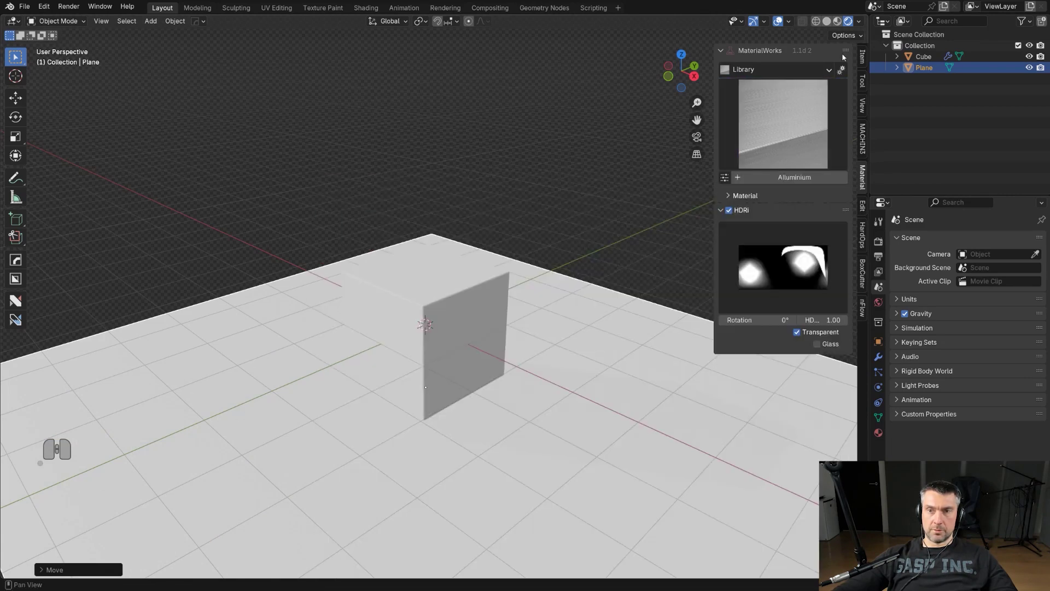
{"action": "left_click", "coordinate": [830, 69]}
{"action": "left_click", "coordinate": [796, 145]}
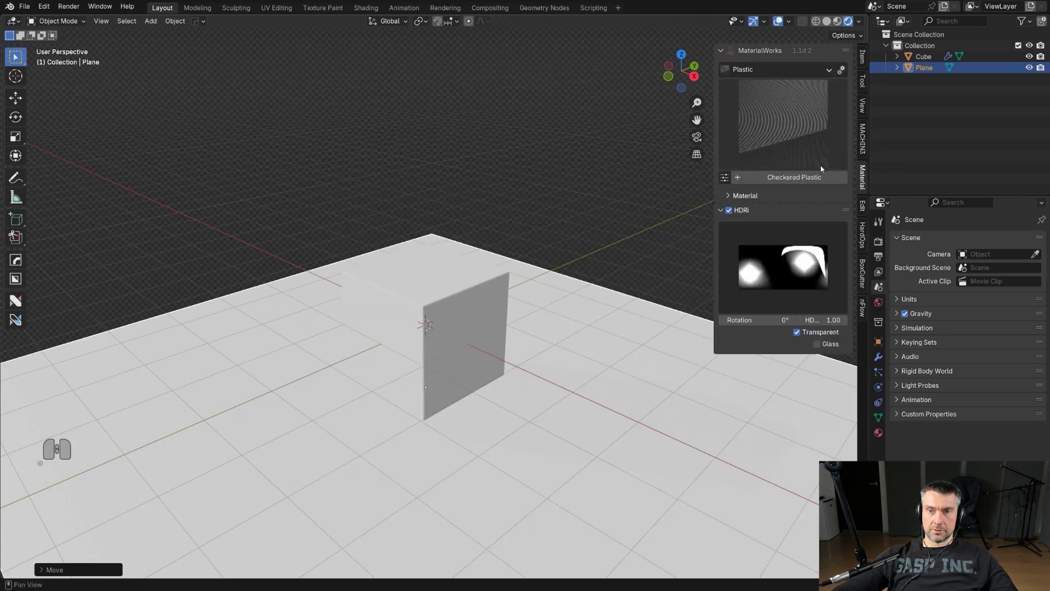
{"action": "left_click", "coordinate": [821, 166]}
{"action": "left_click", "coordinate": [448, 365]}
{"action": "left_click", "coordinate": [789, 152]}
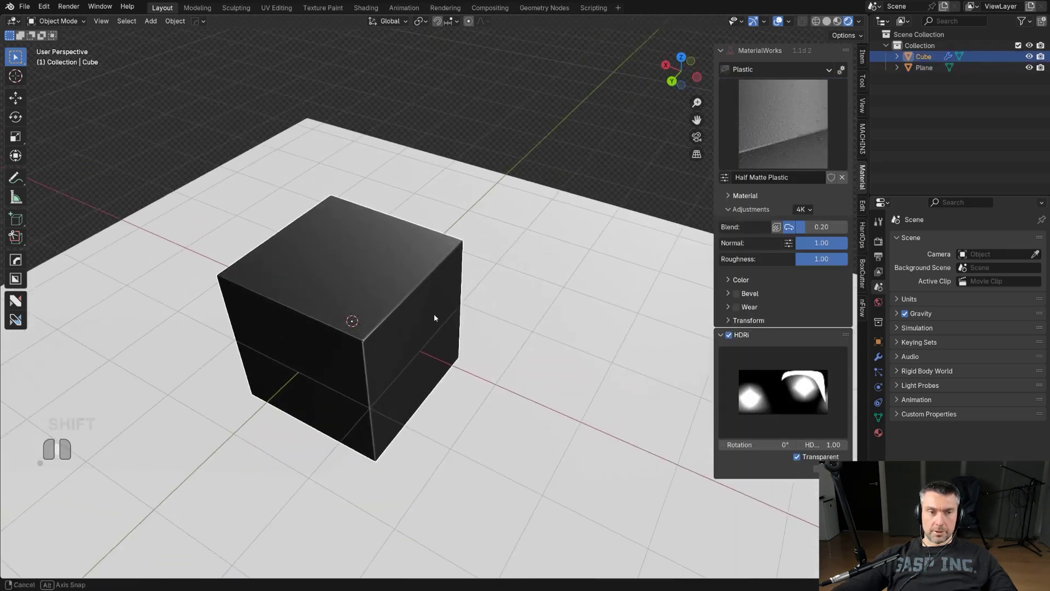
Step: Activate BoxCutter for cutting the cube
{"action": "key", "text": "alt+w"}
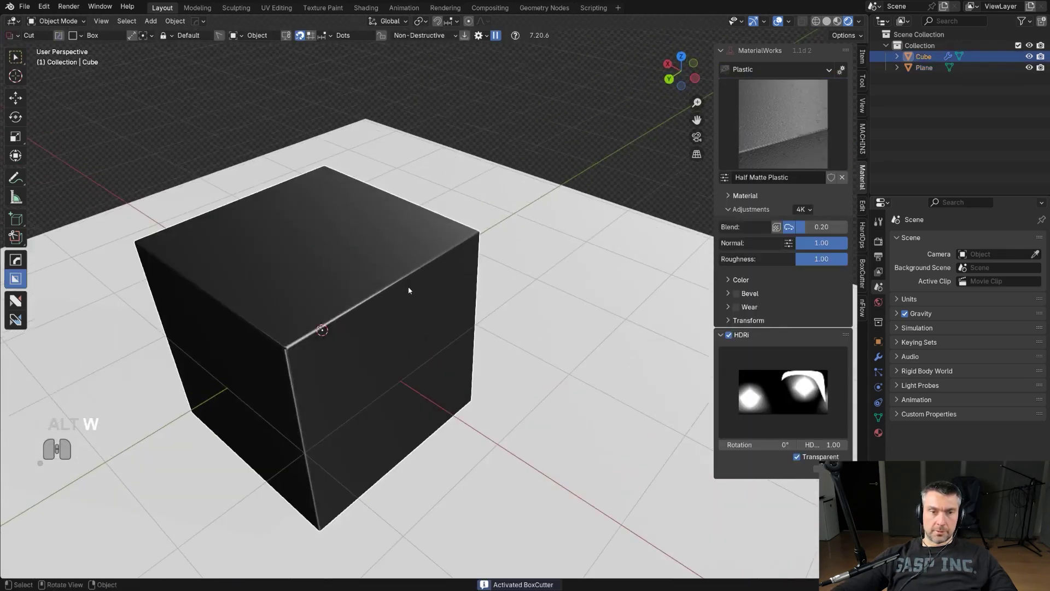
{"action": "middle_click_drag", "start_coordinate": [408, 287], "coordinate": [454, 285], "text": "shift"}
Step: Try a box cut through the cube's top front edge, inspect the material on its inner faces, and undo the cut
{"action": "left_click_drag", "start_coordinate": [430, 234], "coordinate": [476, 376]}
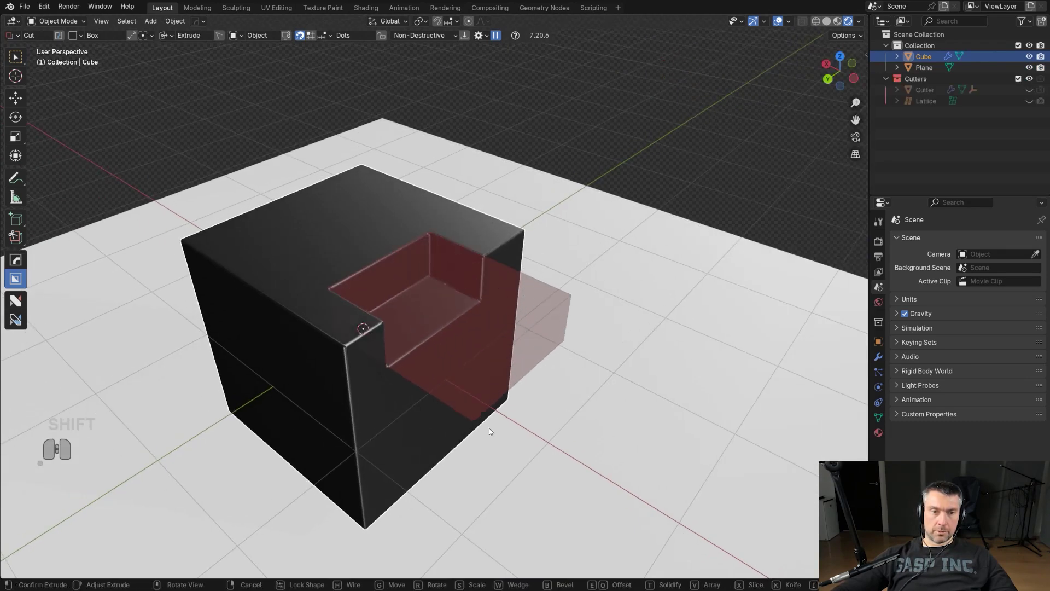
{"action": "left_click_drag", "start_coordinate": [490, 431], "coordinate": [494, 484]}
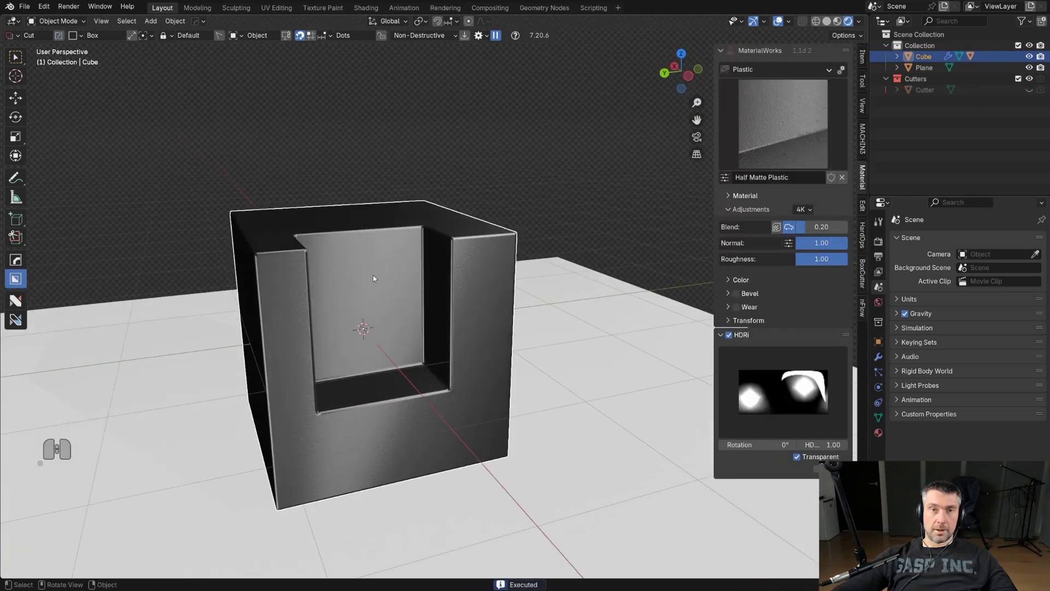
{"action": "middle_click_drag", "start_coordinate": [373, 279], "coordinate": [484, 261]}
{"action": "scroll", "coordinate": [432, 263], "scroll_direction": "up", "scroll_amount": 2}
{"action": "scroll", "coordinate": [468, 273], "scroll_direction": "down", "scroll_amount": 2}
{"action": "scroll", "coordinate": [467, 287], "scroll_direction": "down", "scroll_amount": 1}
{"action": "key", "text": "ctrl+z"}
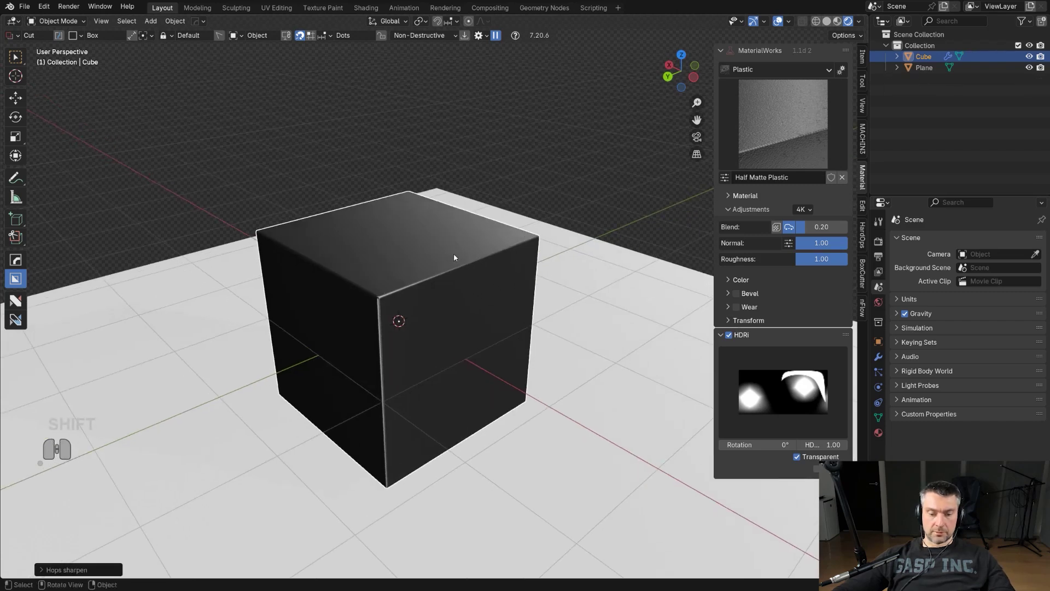
Step: Set the BoxCutter Helper's cutter material to Shiny Plastic
{"action": "key", "text": "d"}
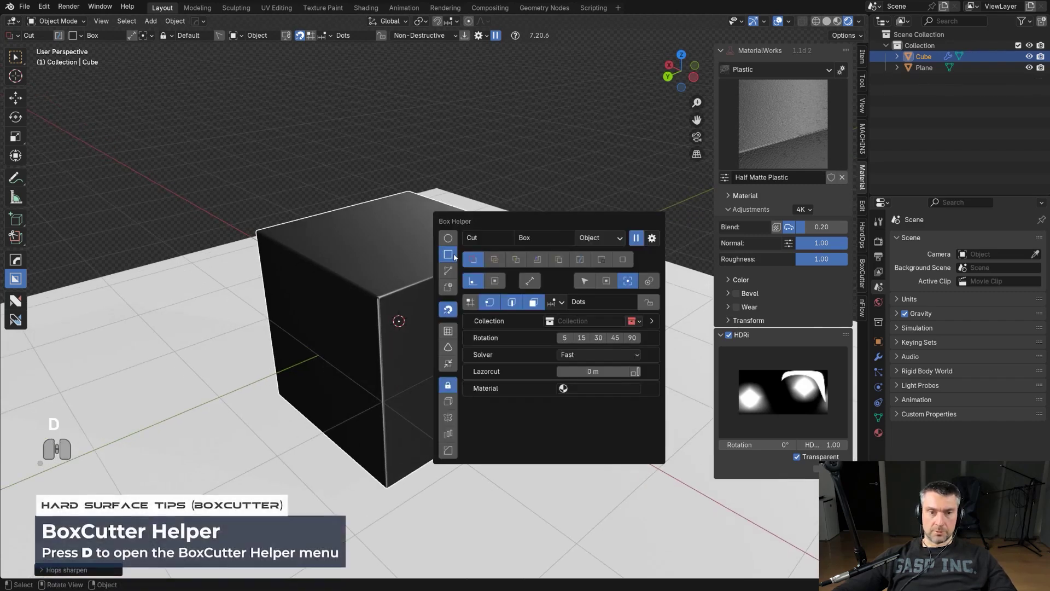
{"action": "left_click", "coordinate": [582, 389]}
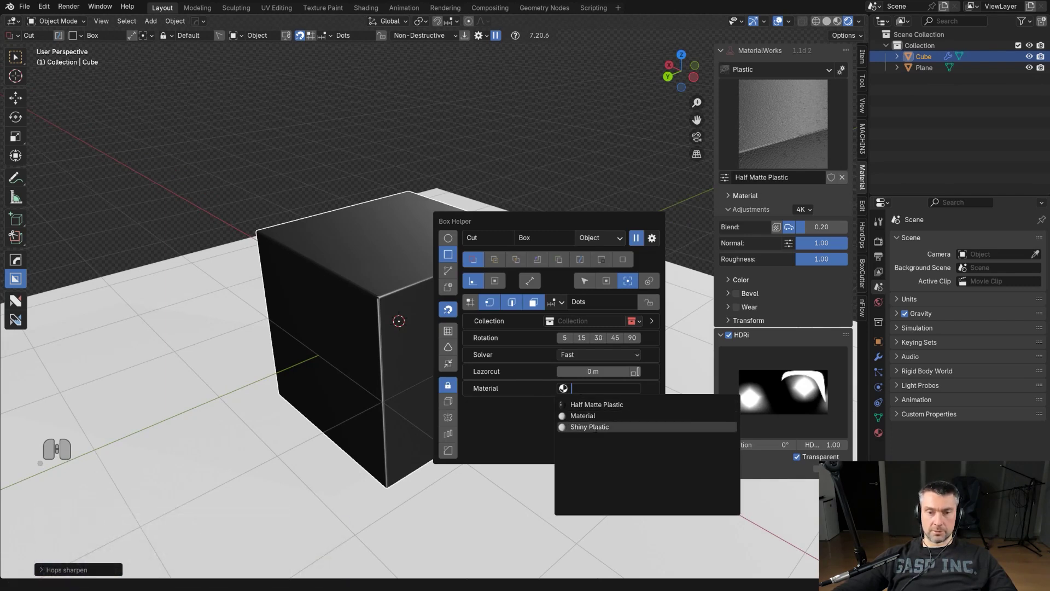
{"action": "left_click", "coordinate": [598, 427]}
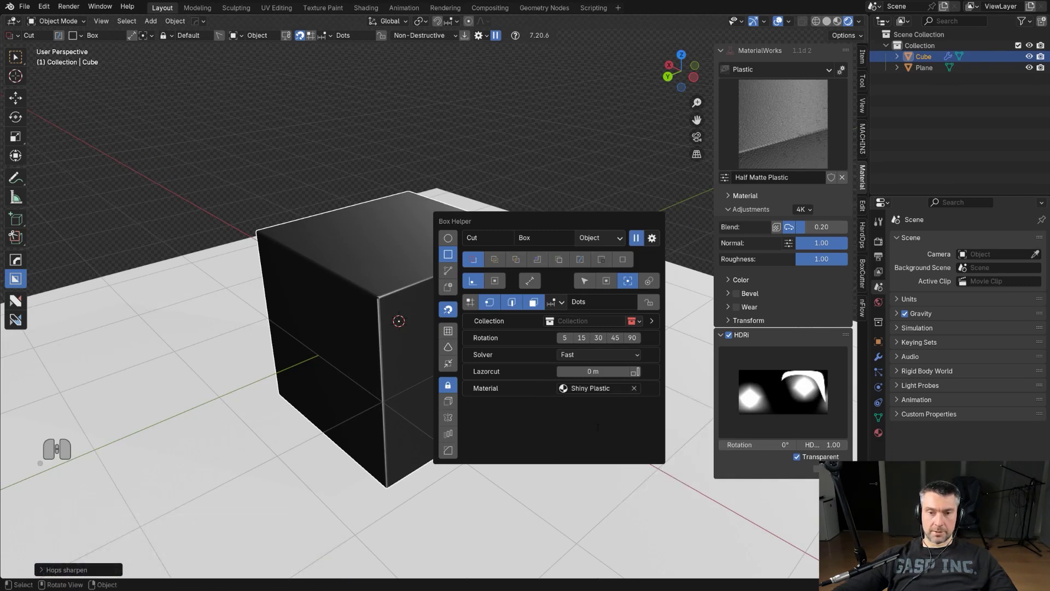
{"action": "left_click", "coordinate": [577, 179]}
{"action": "scroll", "coordinate": [448, 262], "scroll_direction": "up", "scroll_amount": 1}
{"action": "middle_click_drag", "start_coordinate": [453, 202], "coordinate": [450, 209]}
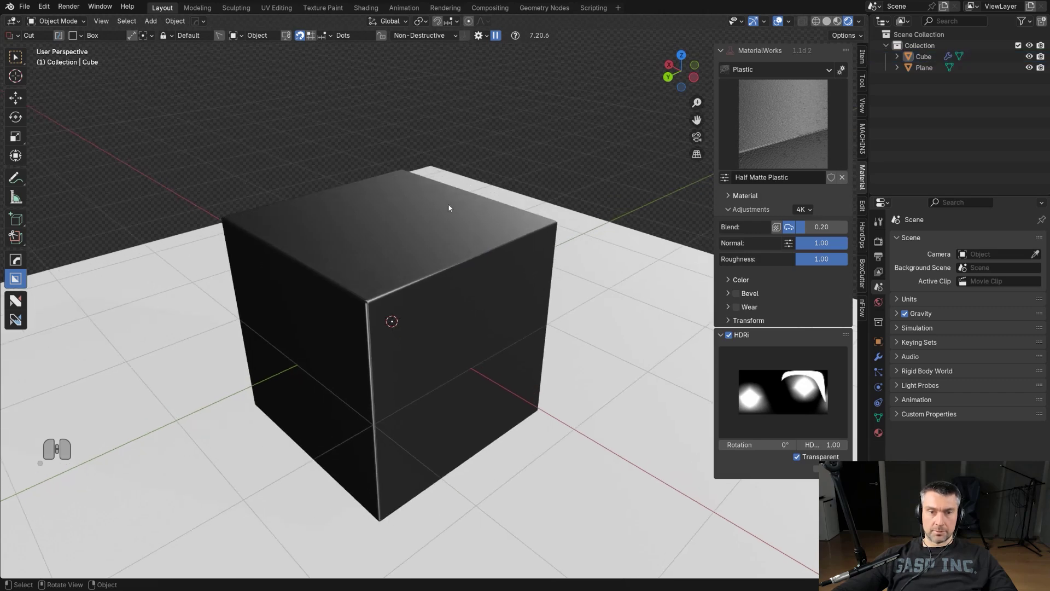
{"action": "left_click_drag", "start_coordinate": [447, 209], "coordinate": [465, 301]}
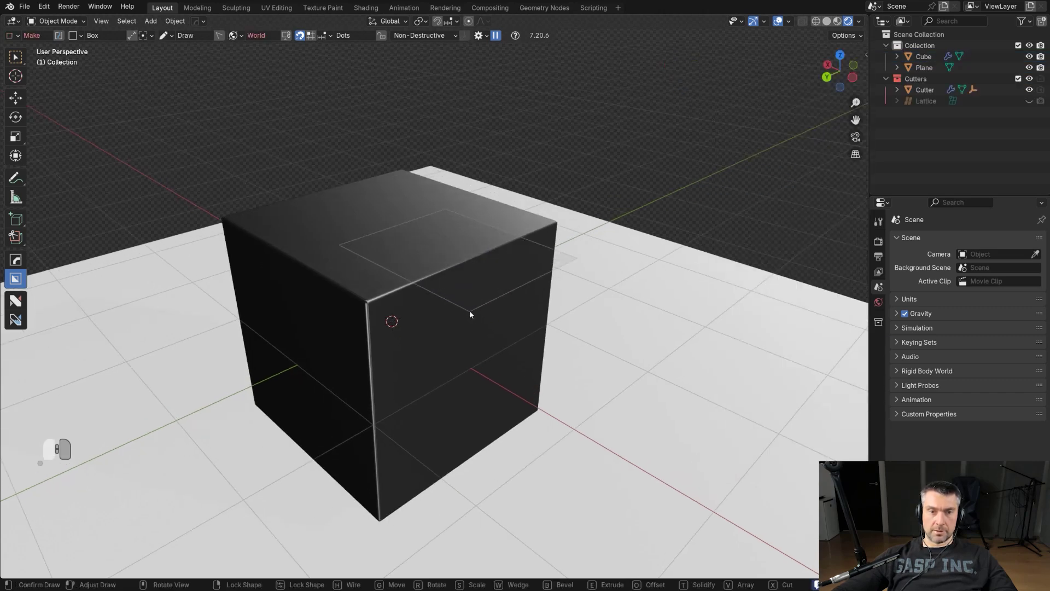
{"action": "key", "text": "Escape"}
{"action": "key", "text": "n"}
Step: Cut a deep box notch down through the cube's top edge and a second box notch into the adjacent side's vertical edge
{"action": "left_click_drag", "start_coordinate": [447, 220], "coordinate": [474, 324]}
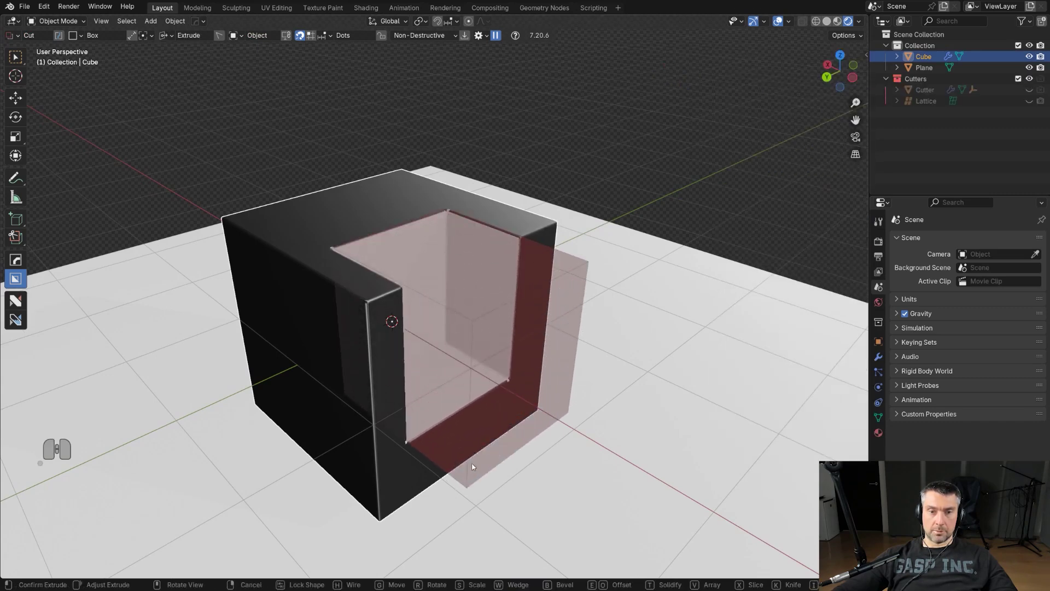
{"action": "left_click", "coordinate": [473, 467]}
{"action": "mouse_move", "coordinate": [474, 467]}
{"action": "middle_mouse_down"}
{"action": "mouse_move", "coordinate": [430, 346]}
{"action": "mouse_move", "coordinate": [373, 332]}
{"action": "mouse_move", "coordinate": [382, 359]}
{"action": "mouse_move", "coordinate": [456, 372]}
{"action": "mouse_move", "coordinate": [467, 323]}
{"action": "mouse_move", "coordinate": [643, 326]}
{"action": "mouse_move", "coordinate": [406, 292]}
{"action": "middle_mouse_up"}
{"action": "left_click_drag", "start_coordinate": [409, 297], "coordinate": [456, 360]}
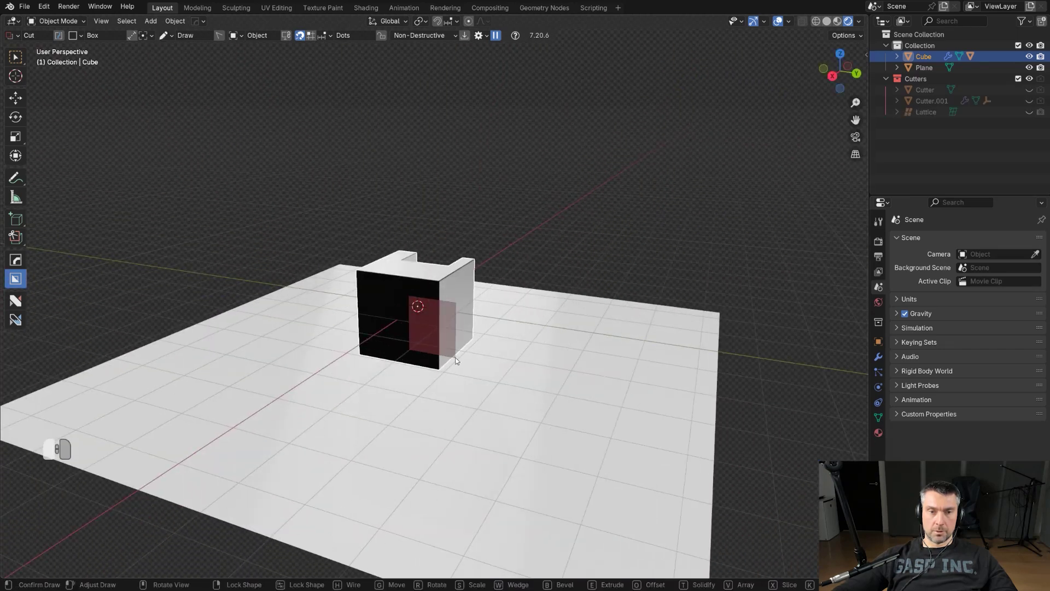
{"action": "left_click", "coordinate": [481, 346]}
{"action": "middle_click_drag", "start_coordinate": [459, 331], "coordinate": [541, 330]}
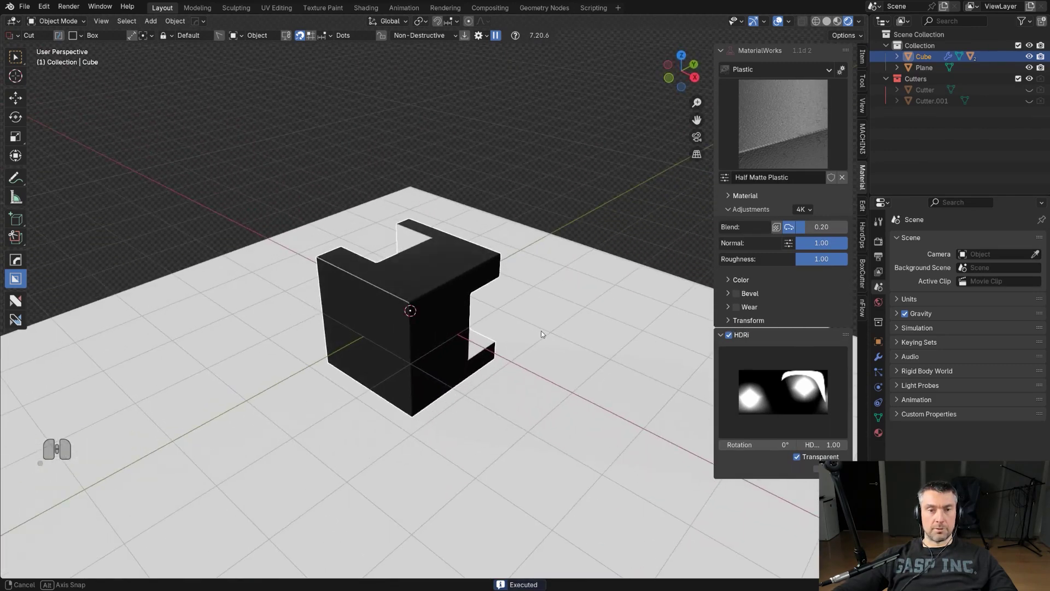
Step: Clear the Shiny Plastic cutter material from the Box Helper settings
{"action": "key", "text": "d"}
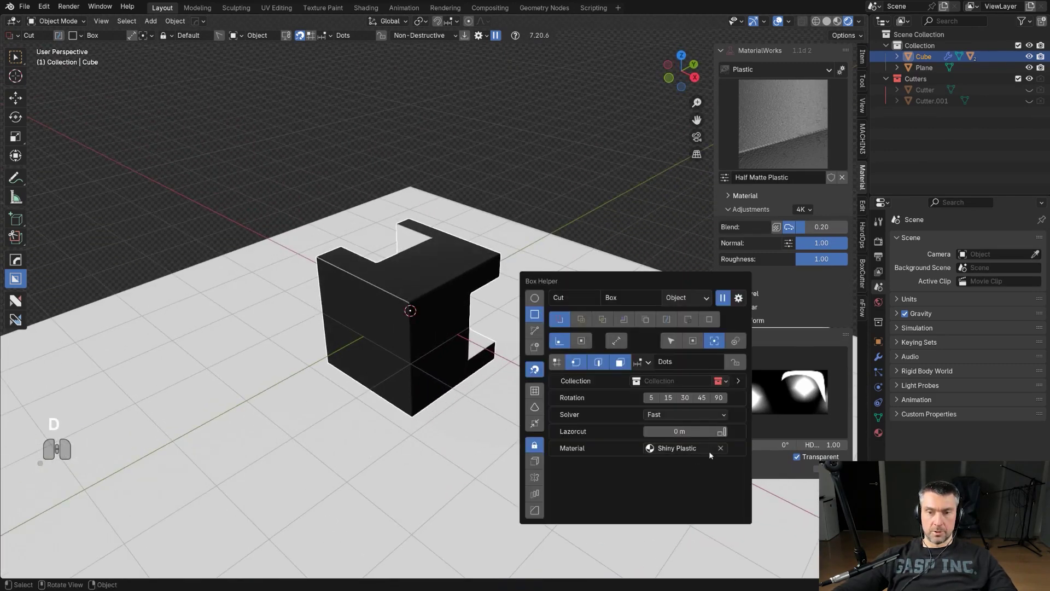
{"action": "left_click", "coordinate": [689, 449]}
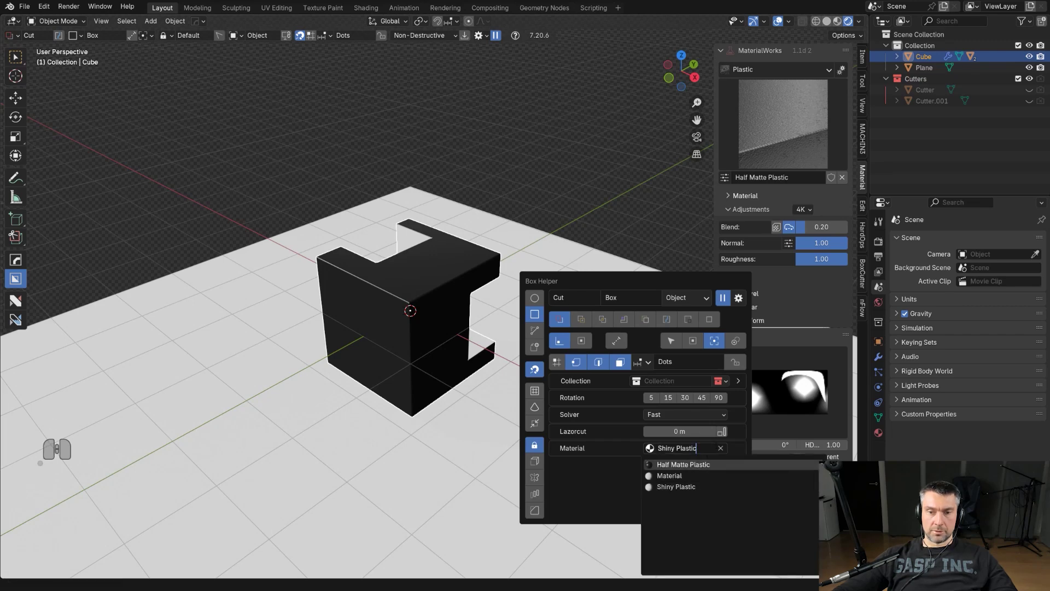
{"action": "left_click", "coordinate": [721, 448]}
Step: Cut a deep box notch down through the cube's intact top front edge and inspect the notches' inner faces
{"action": "left_click_drag", "start_coordinate": [398, 297], "coordinate": [379, 303]}
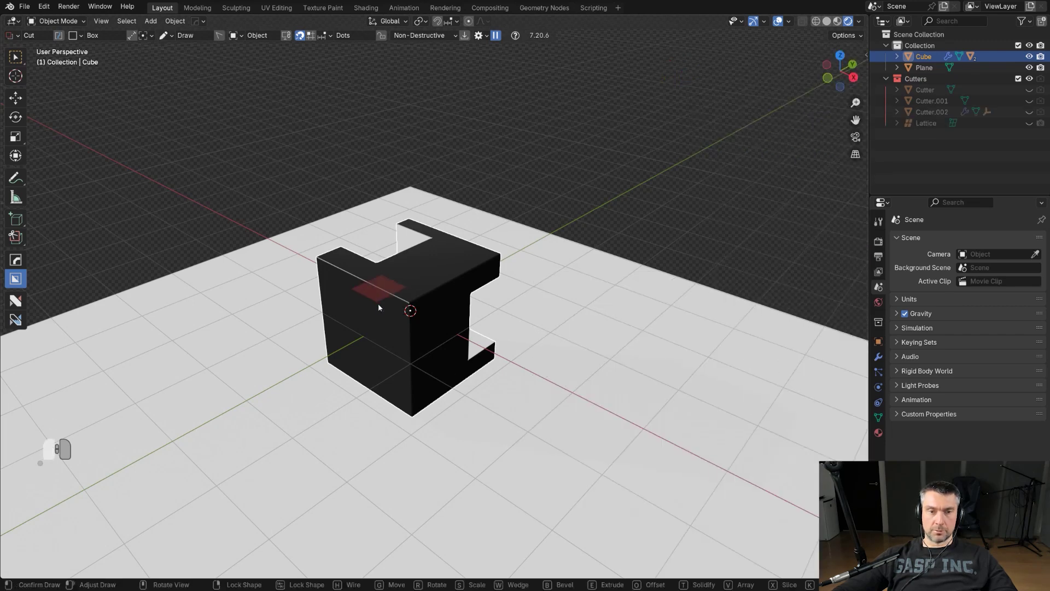
{"action": "left_click", "coordinate": [359, 382]}
{"action": "key", "text": "n"}
{"action": "middle_click_drag", "start_coordinate": [500, 366], "coordinate": [138, 328]}
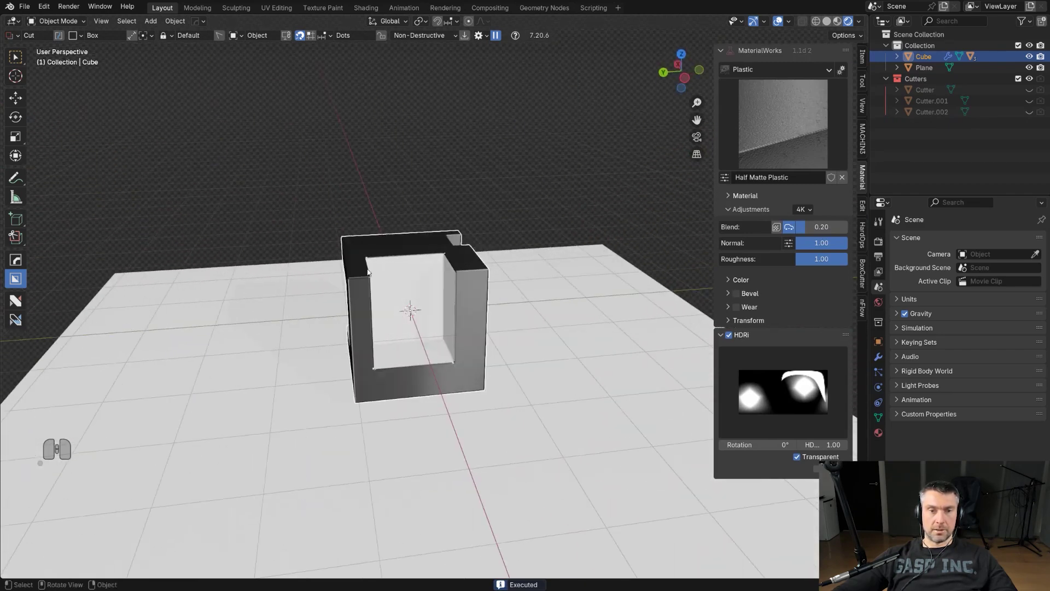
{"action": "mouse_move", "coordinate": [504, 325]}
{"action": "middle_mouse_down"}
{"action": "mouse_move", "coordinate": [541, 325]}
{"action": "mouse_move", "coordinate": [503, 330]}
{"action": "middle_mouse_up"}
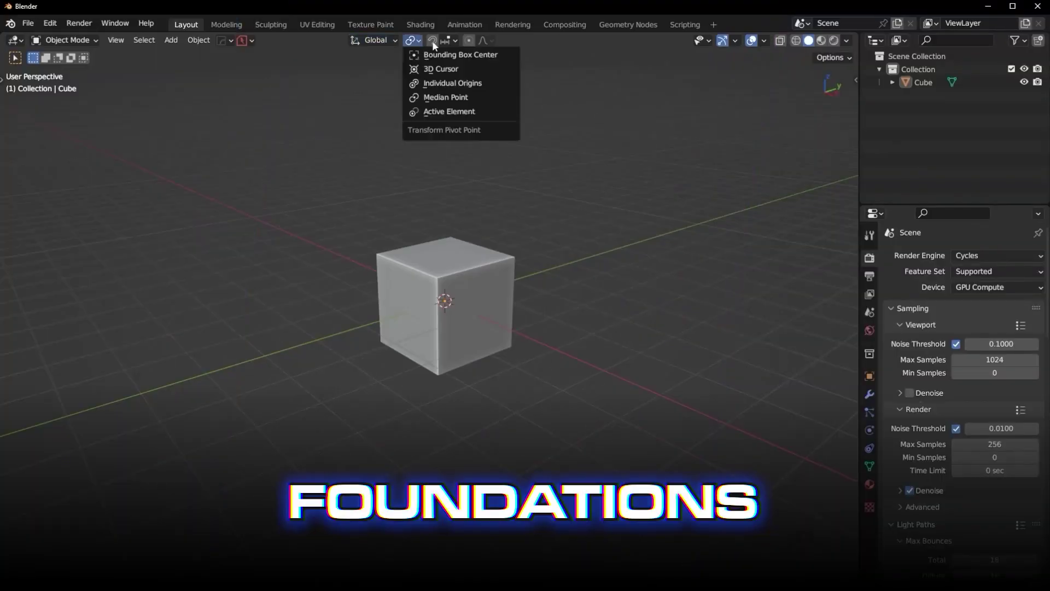
{"action": "left_click", "coordinate": [449, 40]}
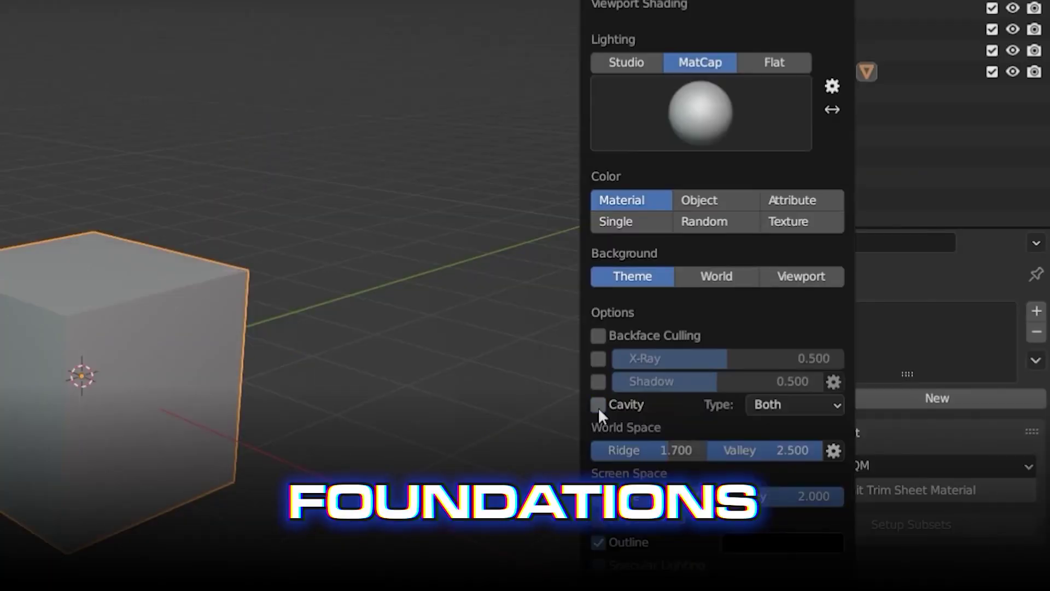
{"action": "left_click", "coordinate": [598, 405]}
{"action": "left_click", "coordinate": [789, 405]}
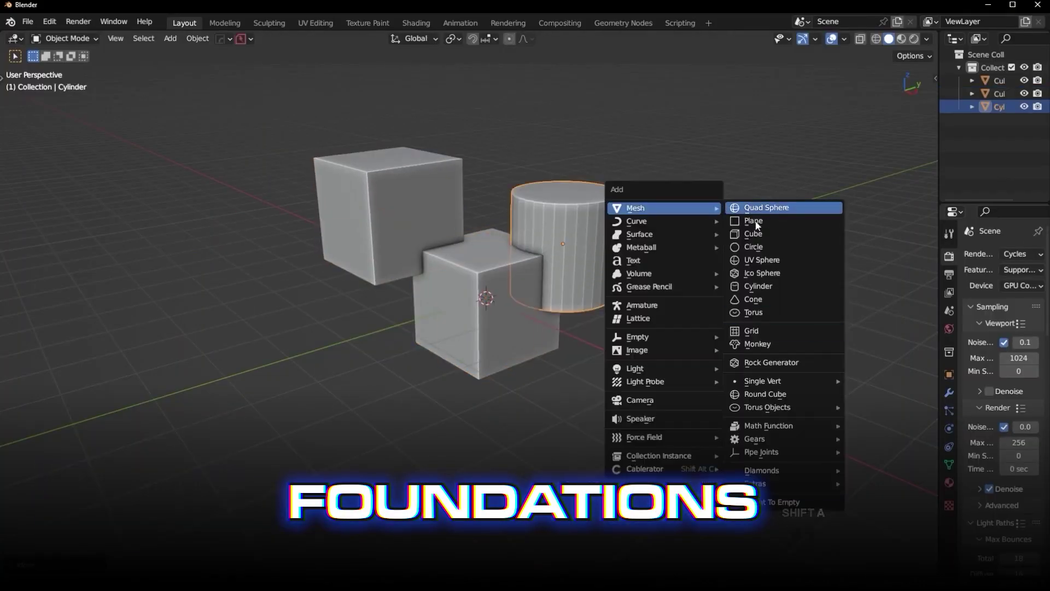